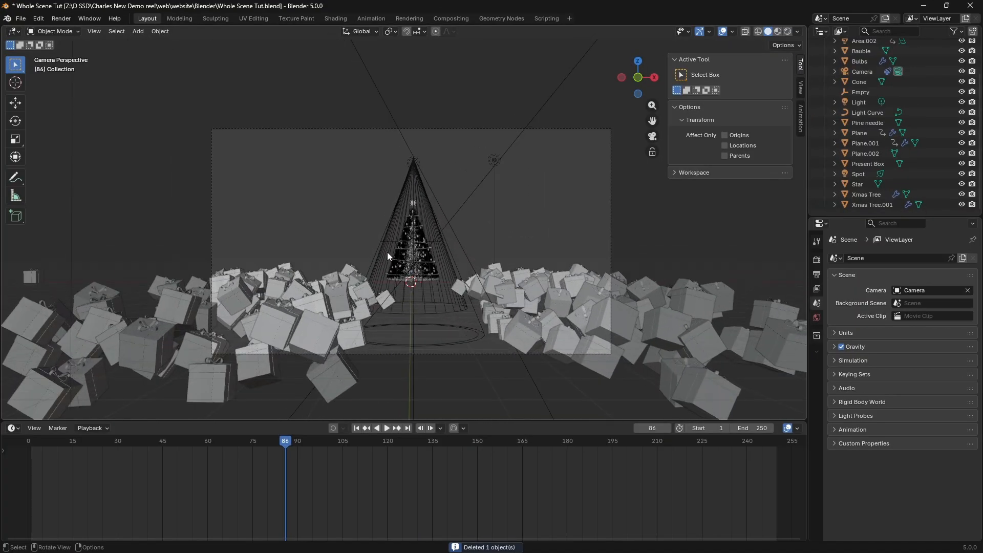
# Add a mesh plane at the origin of the Christmas scene, working from the top view.
pyautogui.press('KP_7')
pyautogui.scroll(-4, 396, 250)
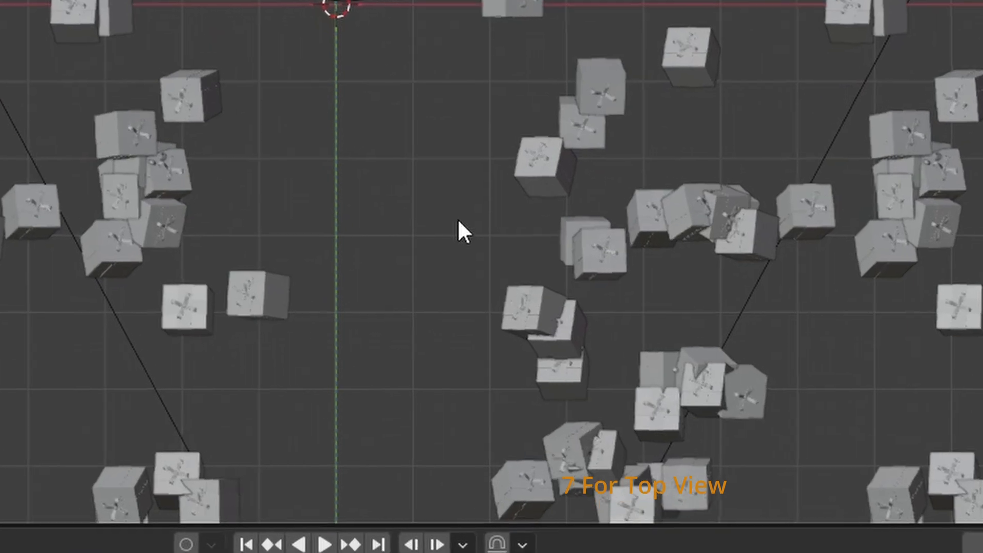
pyautogui.hotkey('shift', 'a')
pyautogui.moveTo(451, 233)
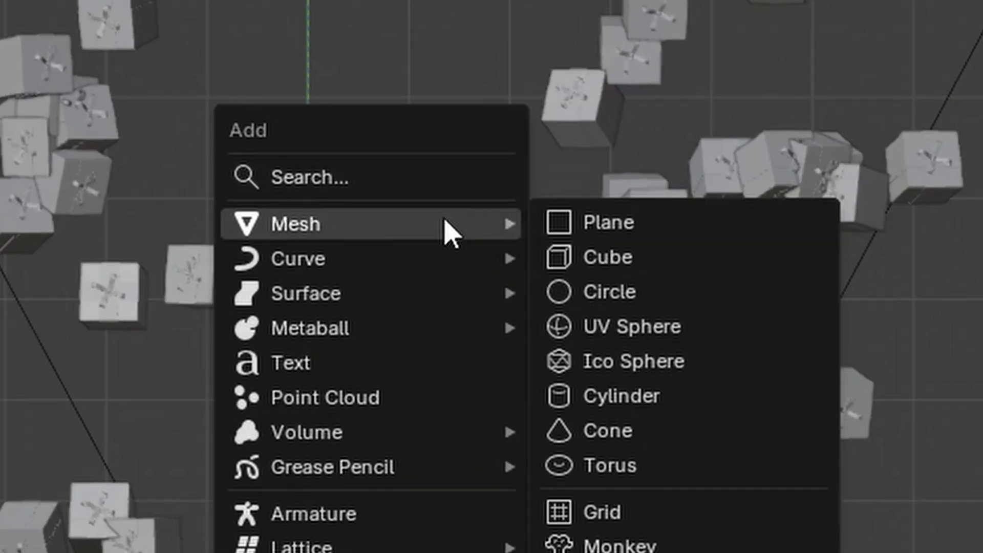
pyautogui.click(627, 233)
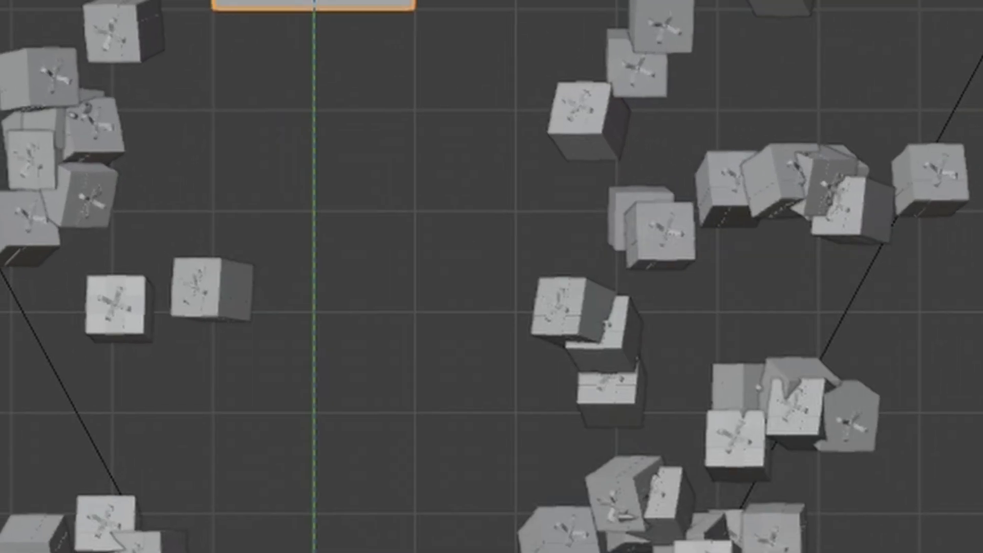
# Stretch the plane along the Y axis into a long runner, to a Y scale of about 12.4.
pyautogui.scroll(-6, 805, 280)
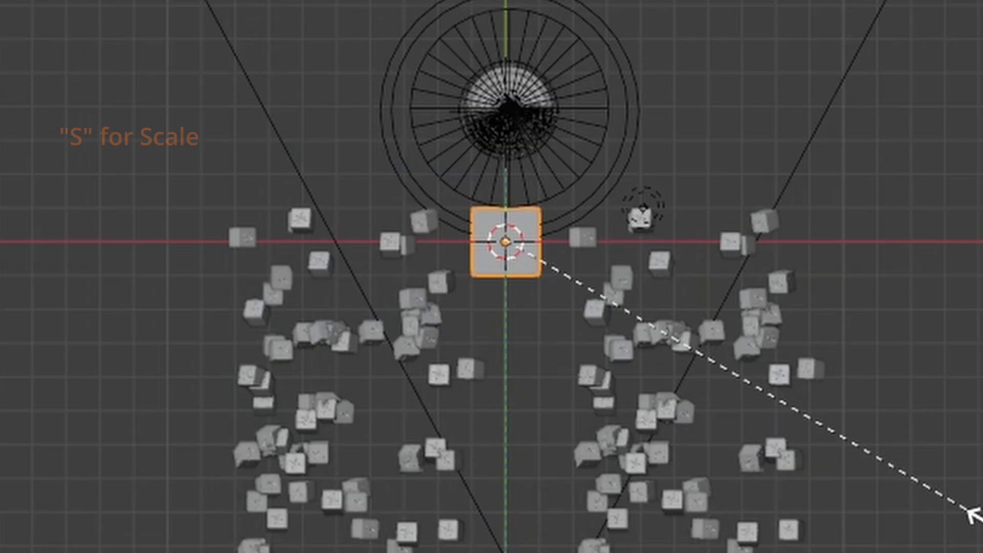
pyautogui.press('y')
pyautogui.press('Return')
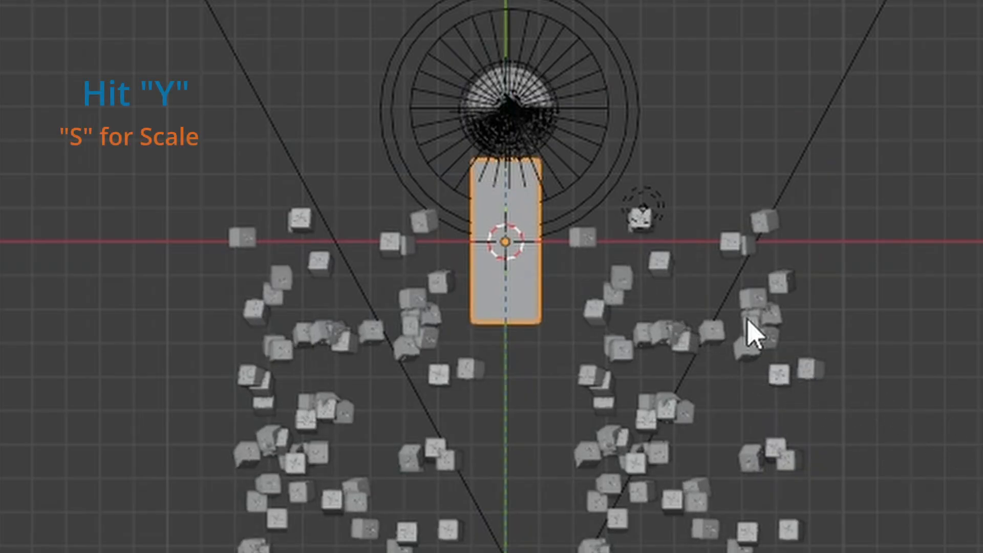
pyautogui.press('s')
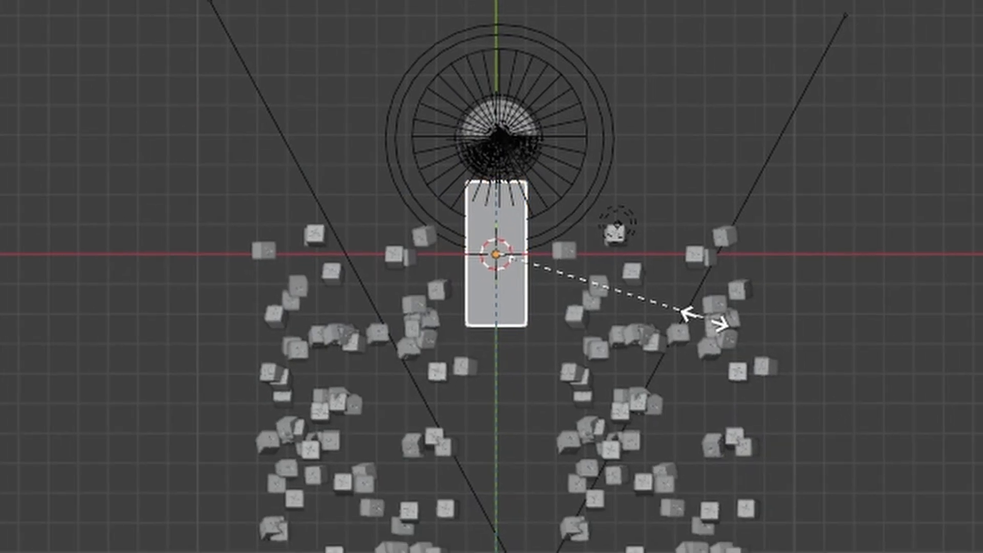
pyautogui.press('y')
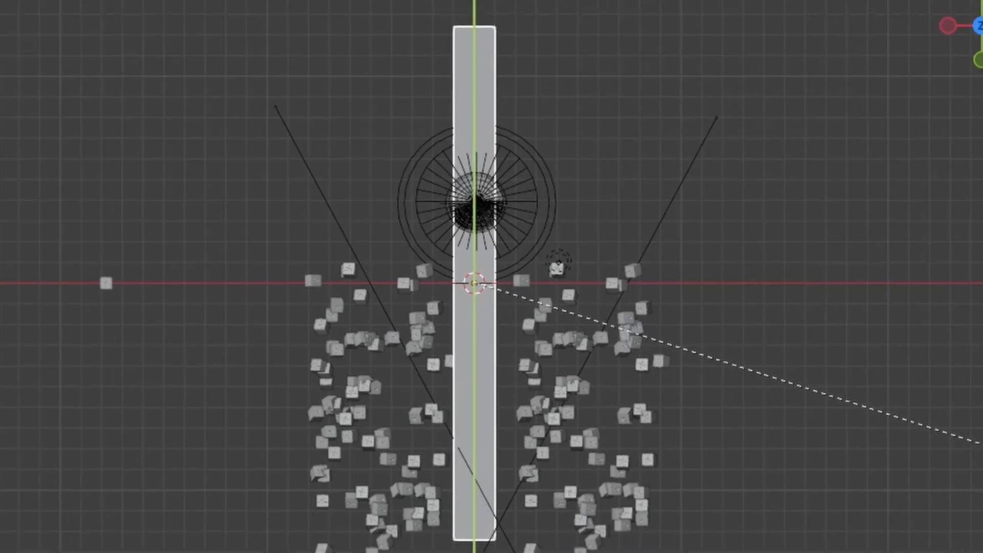
pyautogui.press('Return')
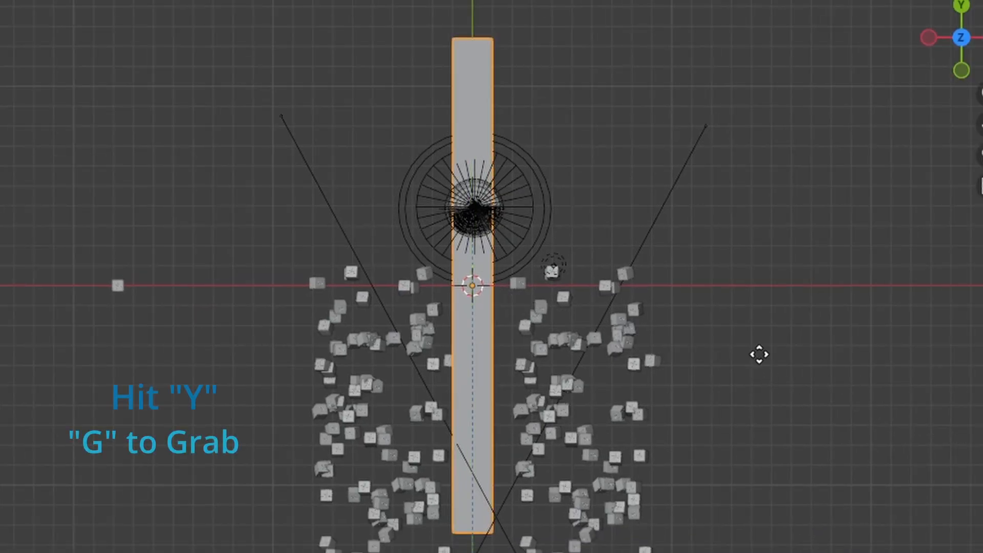
# Move the runner plane along Y to about -9.66 m and check from the side how its far end meets the tree's base.
pyautogui.press('y')
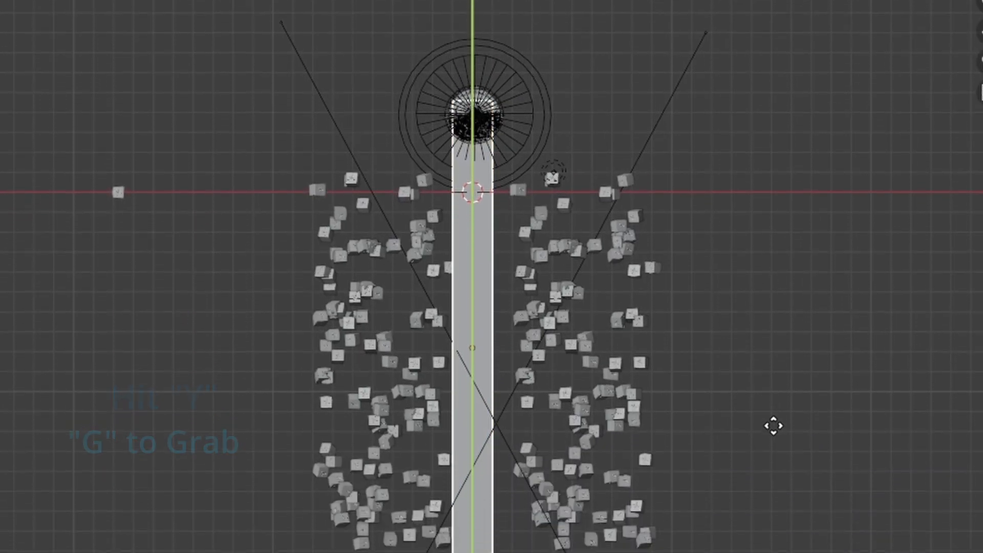
pyautogui.press('Return')
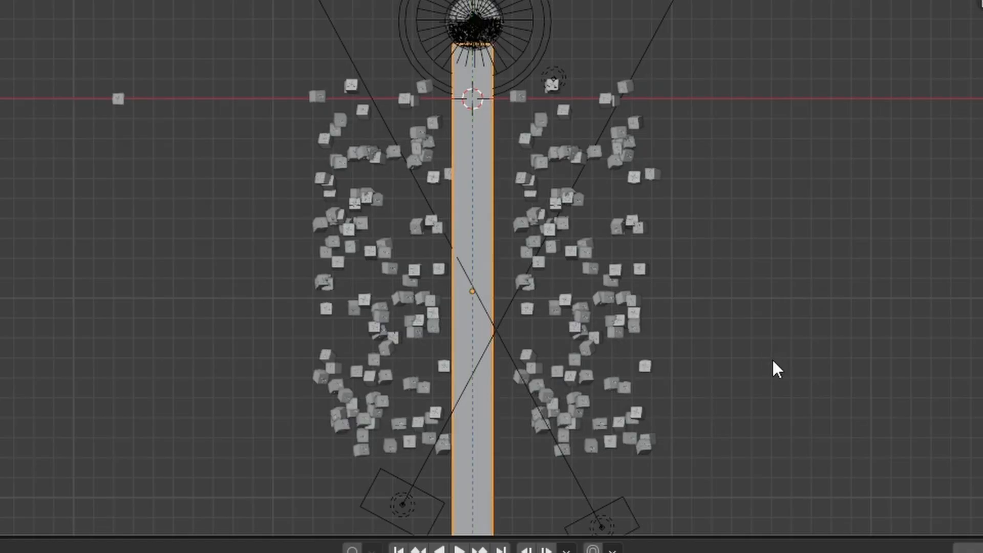
pyautogui.press('KP_3')
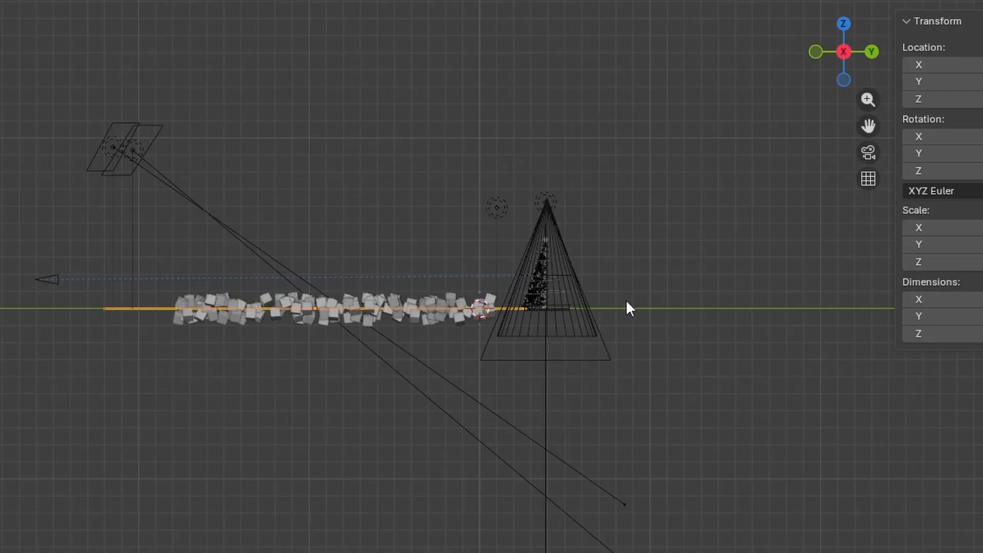
pyautogui.scroll(4, 762, 143)
pyautogui.scroll(5, 671, 302)
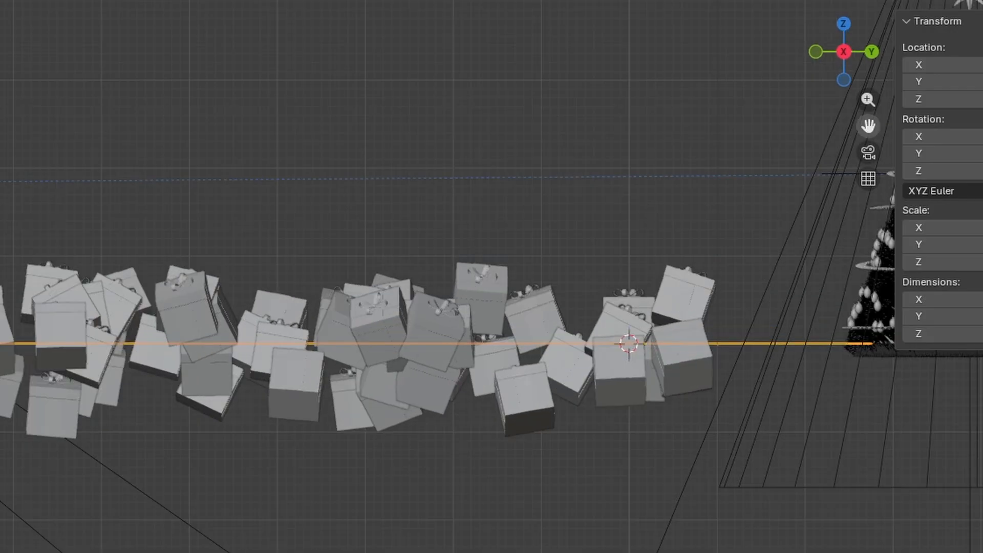
pyautogui.moveTo(869, 125); pyautogui.dragTo(478, 191)
pyautogui.scroll(3, 591, 433)
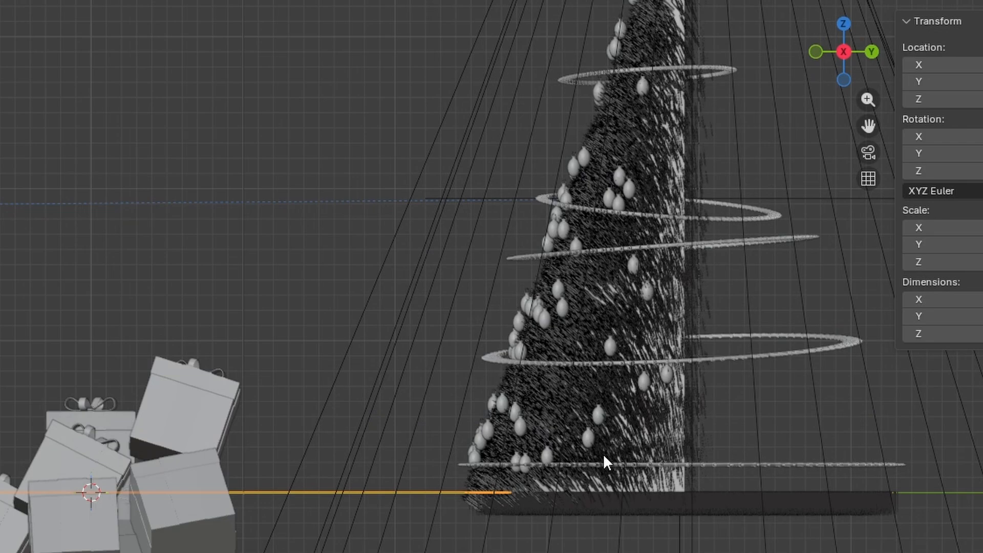
pyautogui.scroll(-5, 603, 456)
pyautogui.press('KP_0')
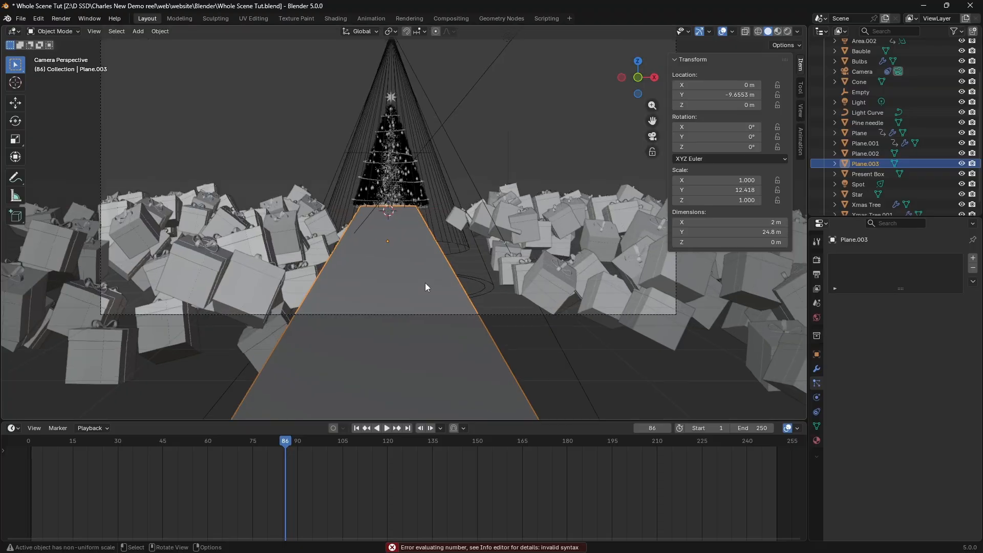
# Add a particle system of type Hair to the runner plane and set its hair length to 0.05 m.
pyautogui.scroll(-4, 477, 413)
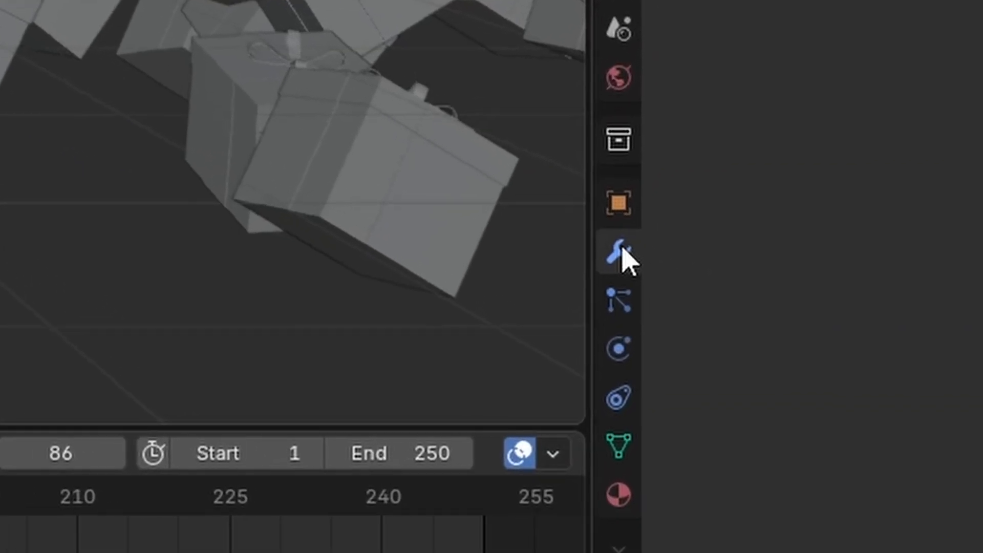
pyautogui.click(615, 303)
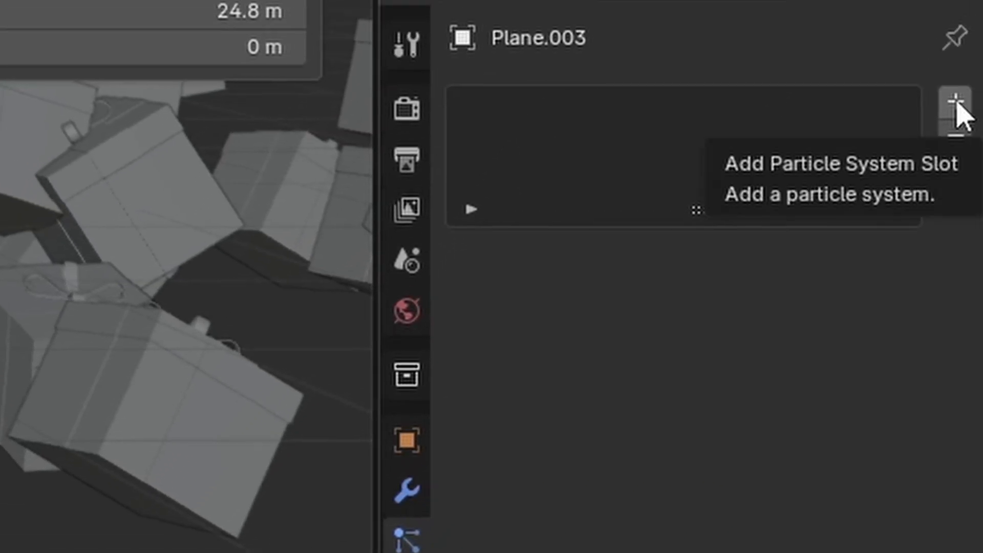
pyautogui.click(982, 0)
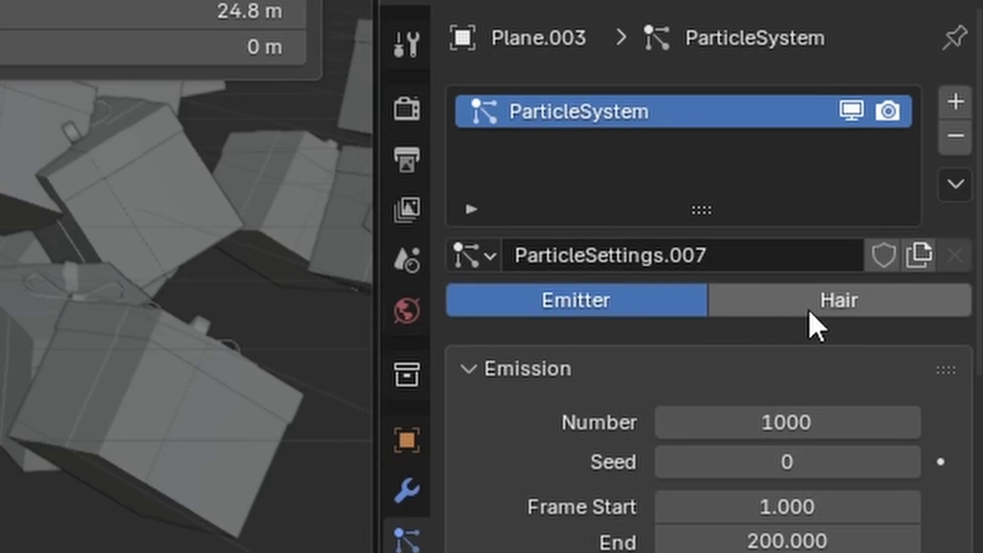
pyautogui.click(819, 314)
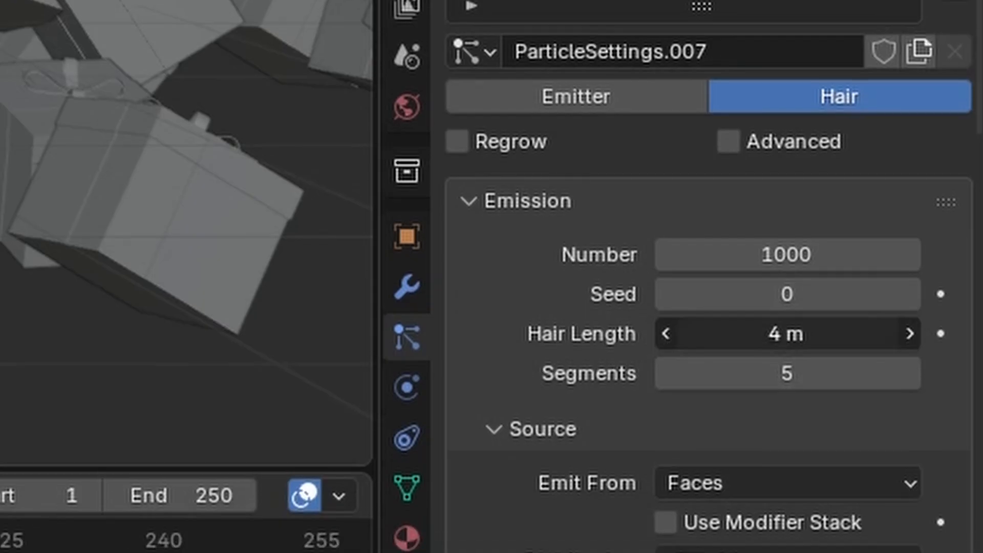
pyautogui.click(783, 333)
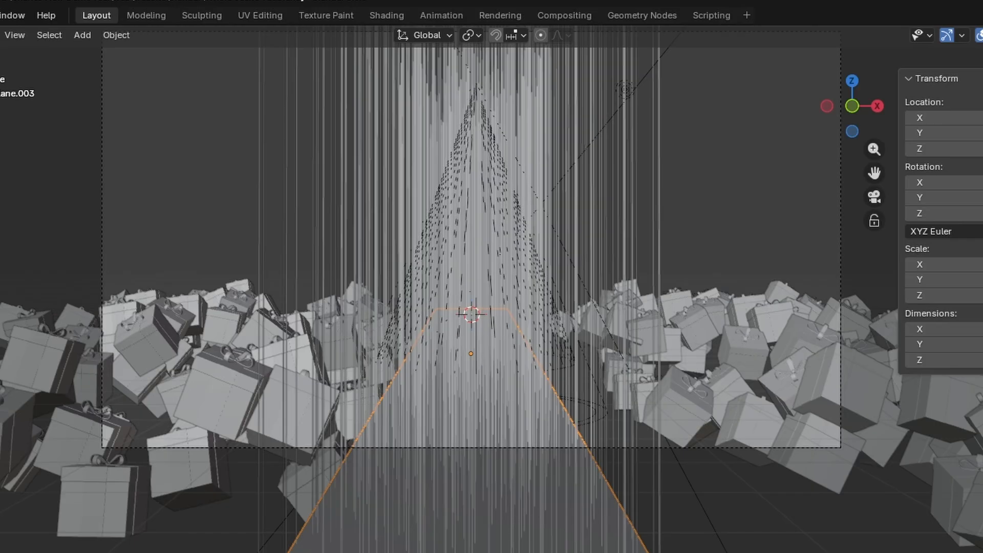
pyautogui.press('Return')
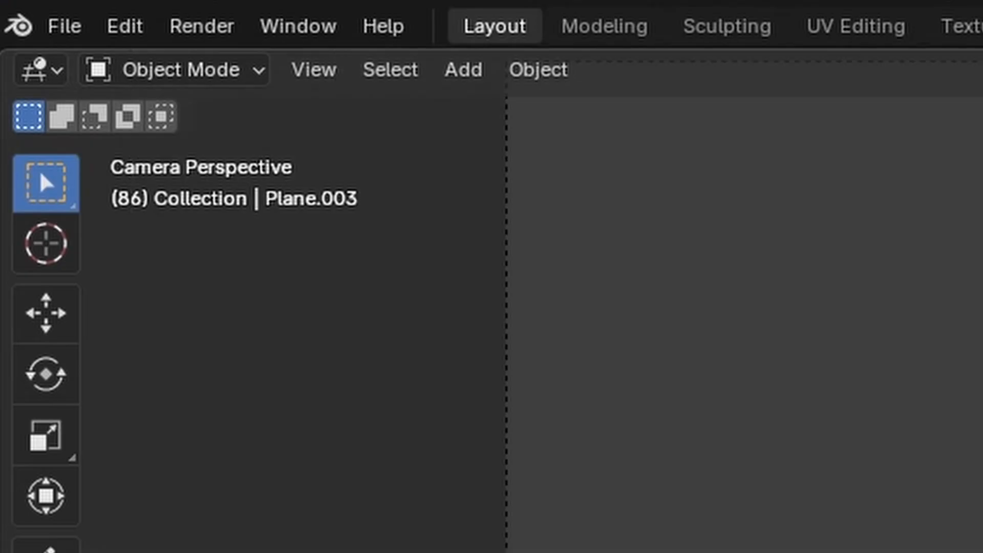
# Render the current frame to inspect the hair on the runner, and close the render window.
pyautogui.click(230, 30)
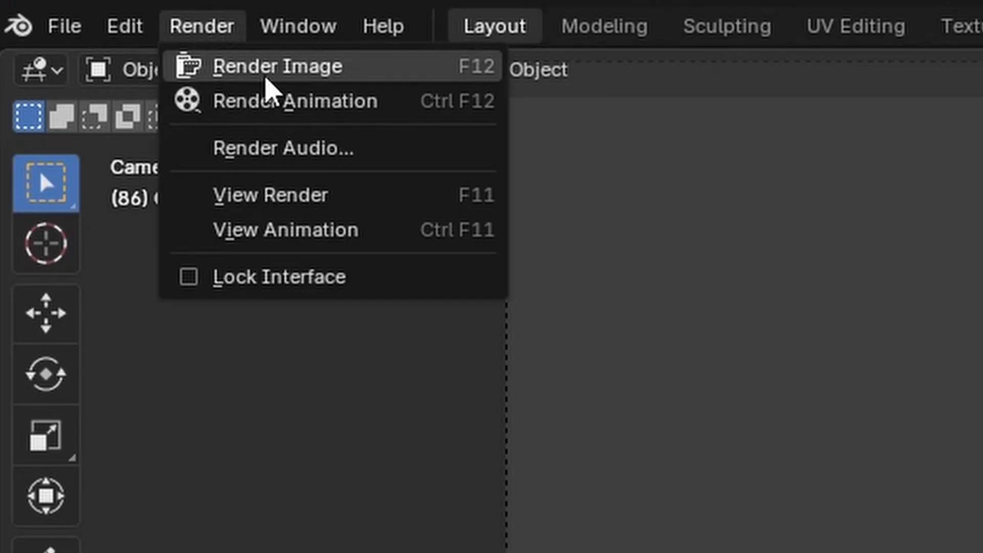
pyautogui.click(268, 67)
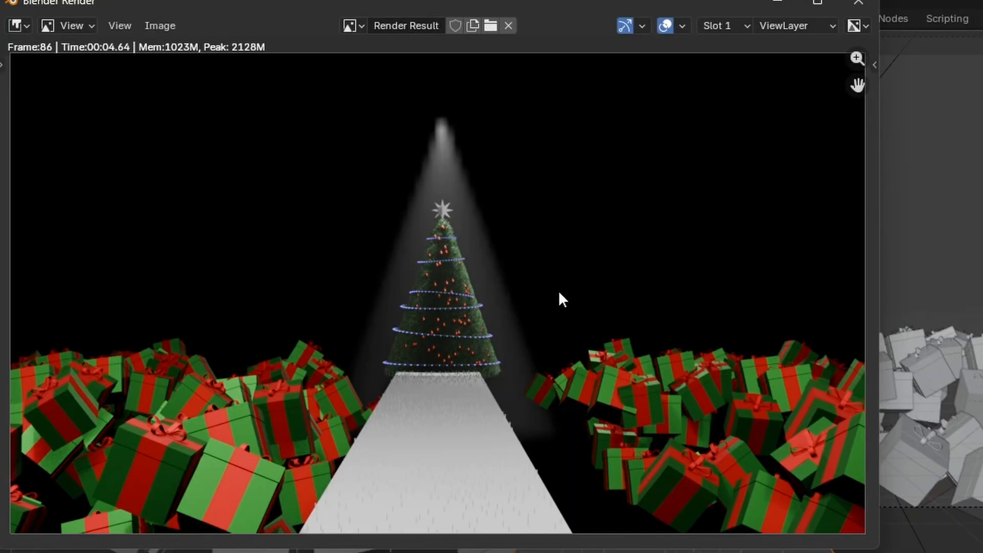
pyautogui.click(862, 5)
# Set the number of hair particles on the runner plane to 5000.
pyautogui.scroll(2, 548, 259)
pyautogui.scroll(-3, 542, 259)
pyautogui.scroll(2, 542, 256)
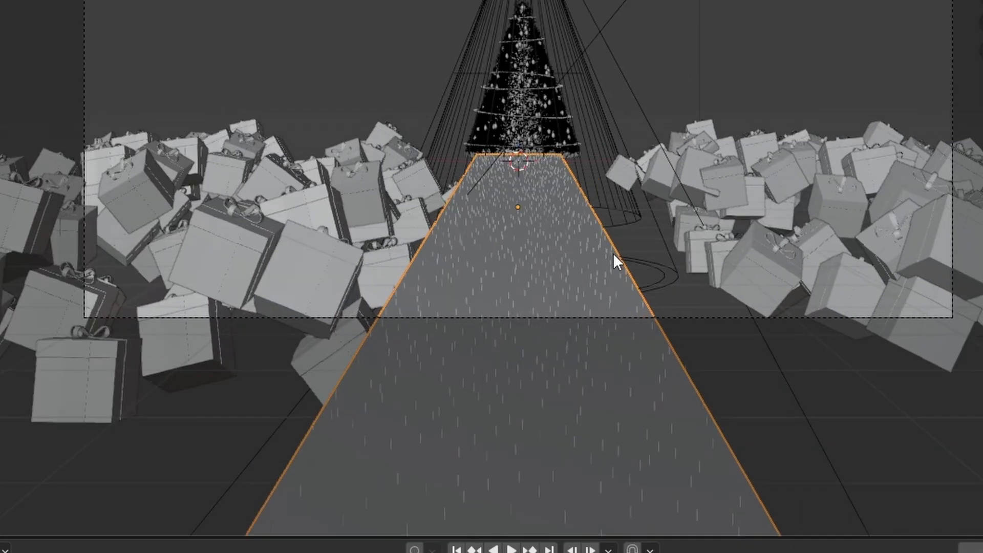
pyautogui.scroll(2, 614, 255)
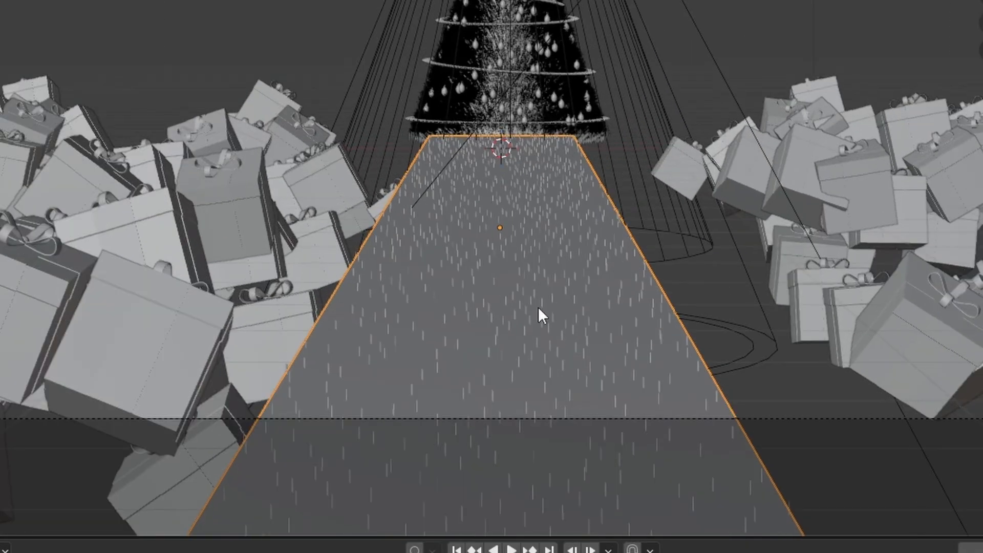
pyautogui.scroll(-3, 538, 306)
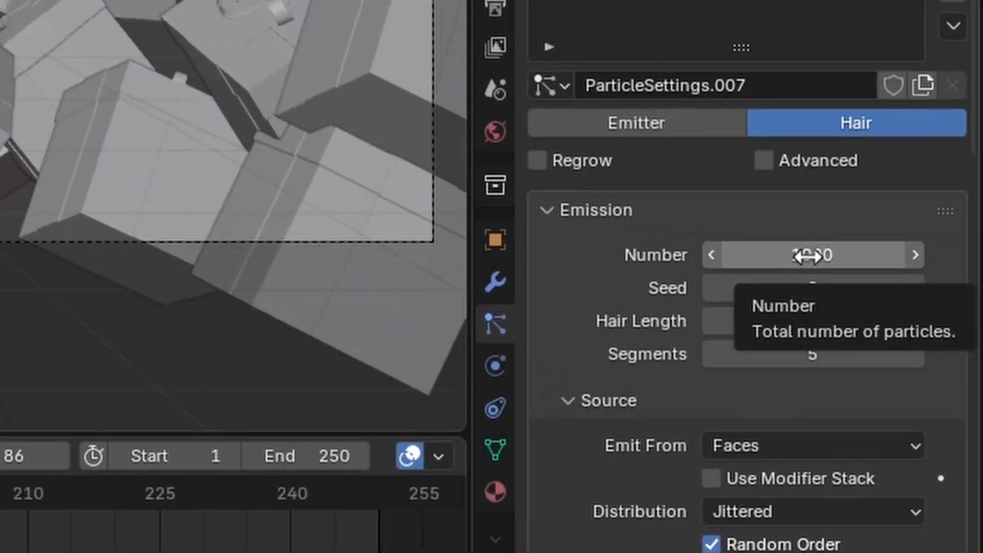
pyautogui.click(807, 255)
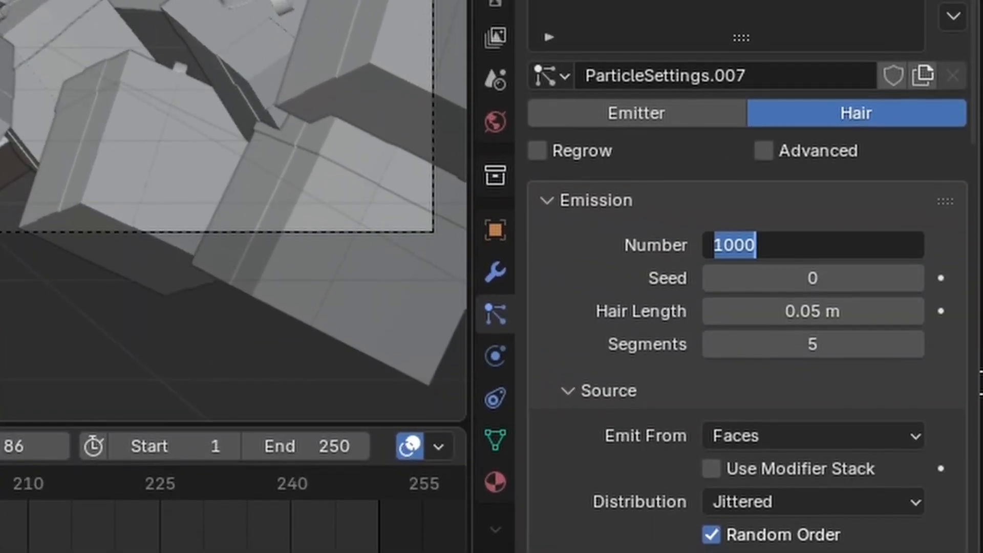
pyautogui.write('5000')
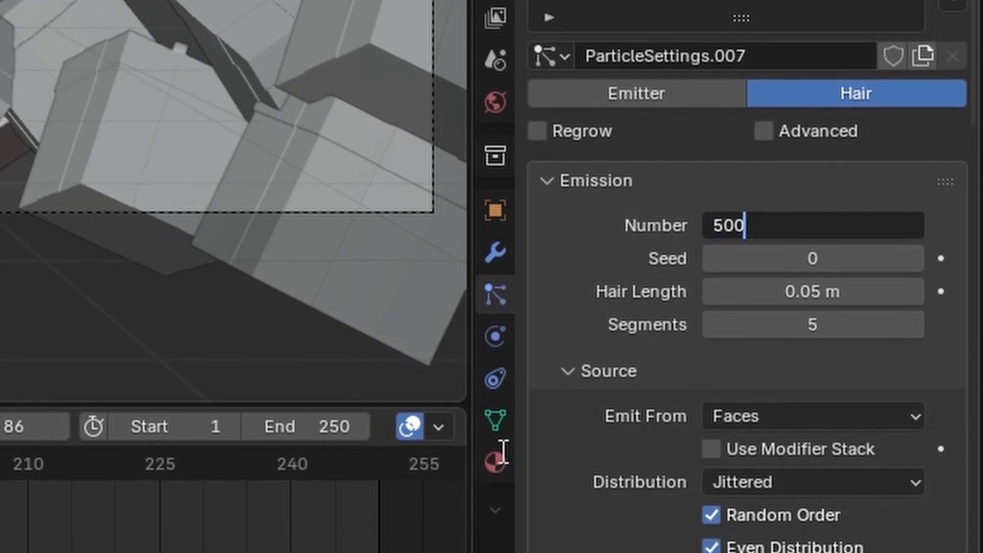
pyautogui.press('Return')
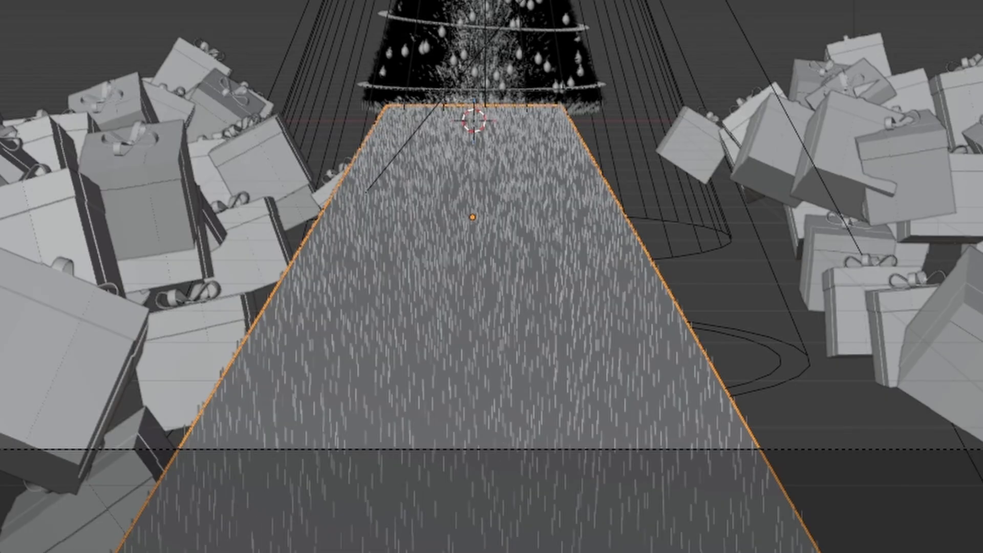
# Enable Simple children for the runner's hair and set their display amount to 15.
pyautogui.scroll(-20, 648, 184)
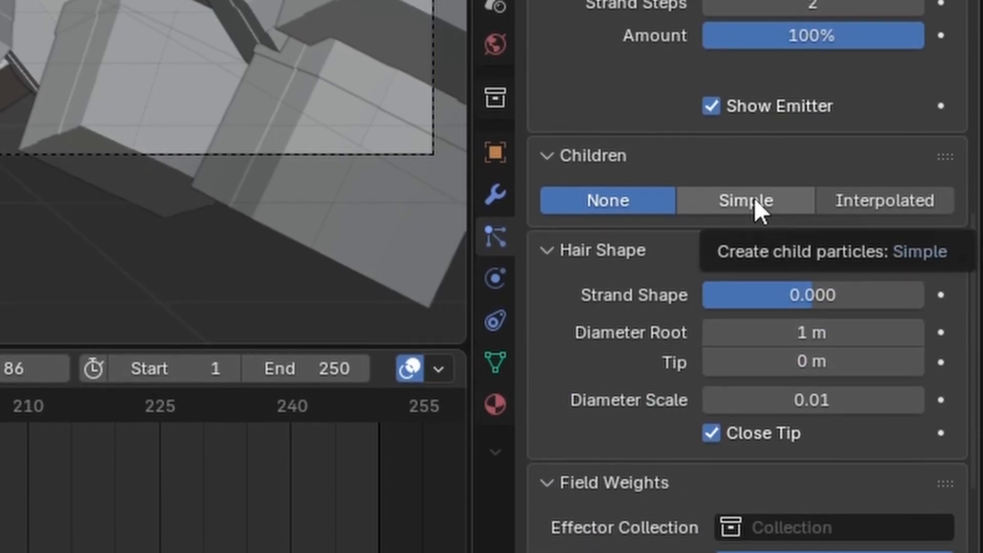
pyautogui.click(754, 201)
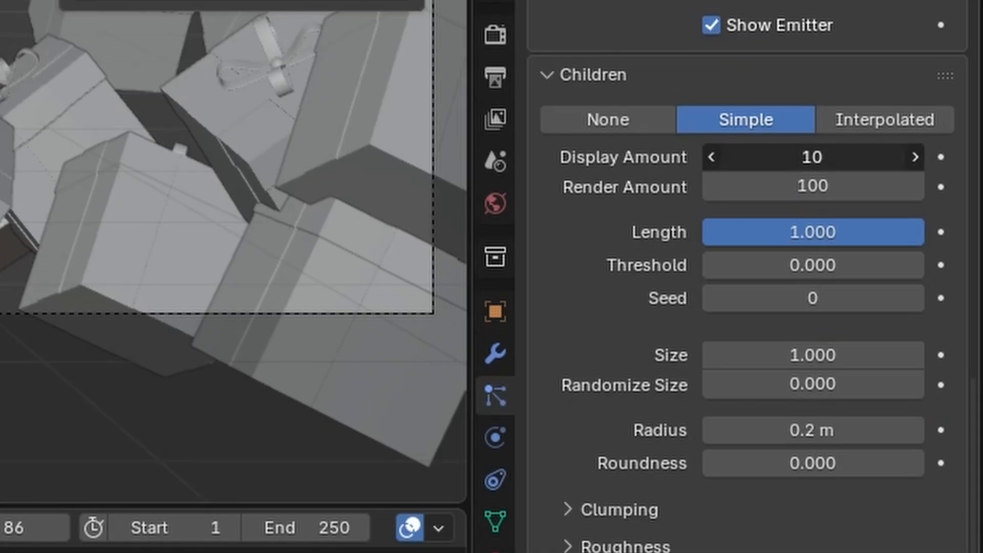
pyautogui.click(812, 173)
pyautogui.write('15')
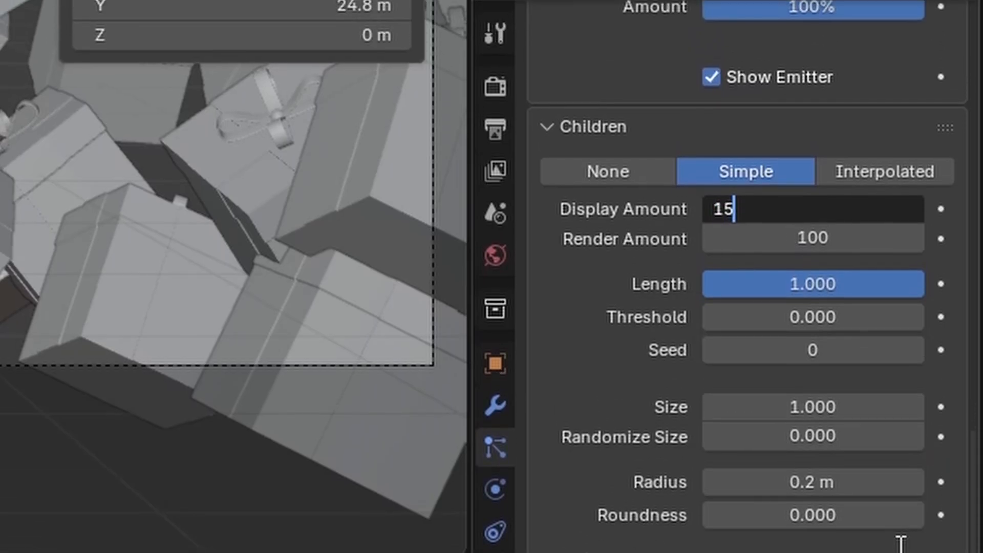
pyautogui.press('Return')
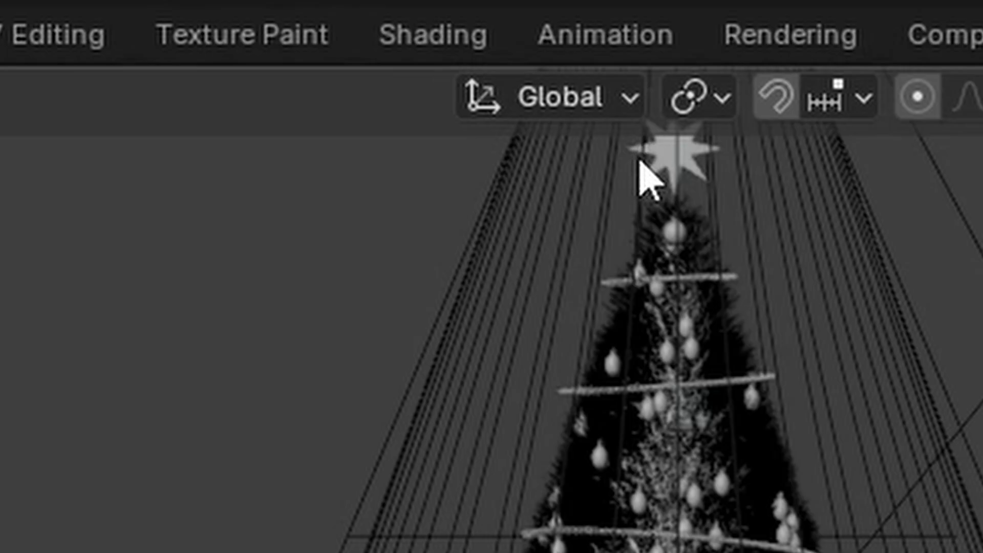
# Create a new material for the runner plane in the Shading workspace and shift the Principled BSDF node to free space in front of it.
pyautogui.click(464, 47)
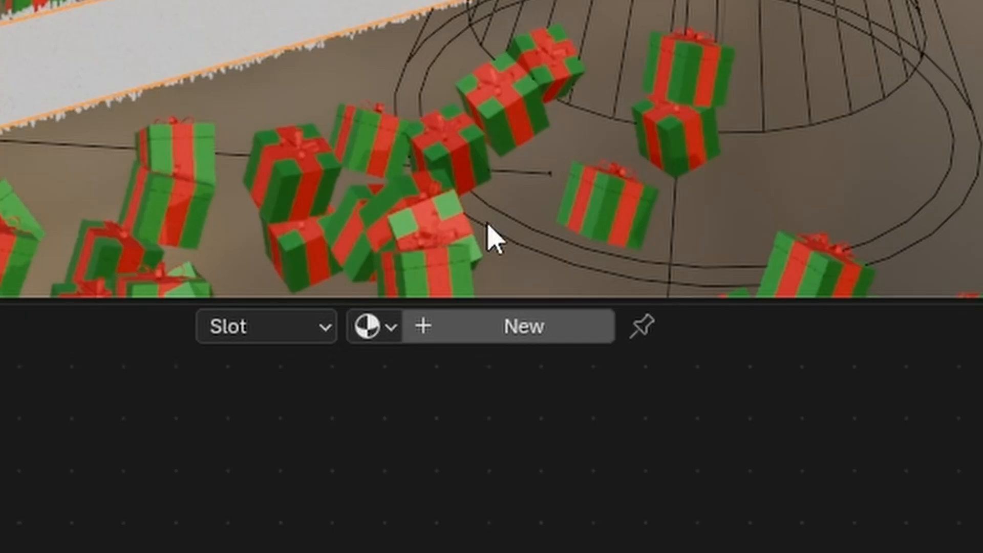
pyautogui.click(522, 329)
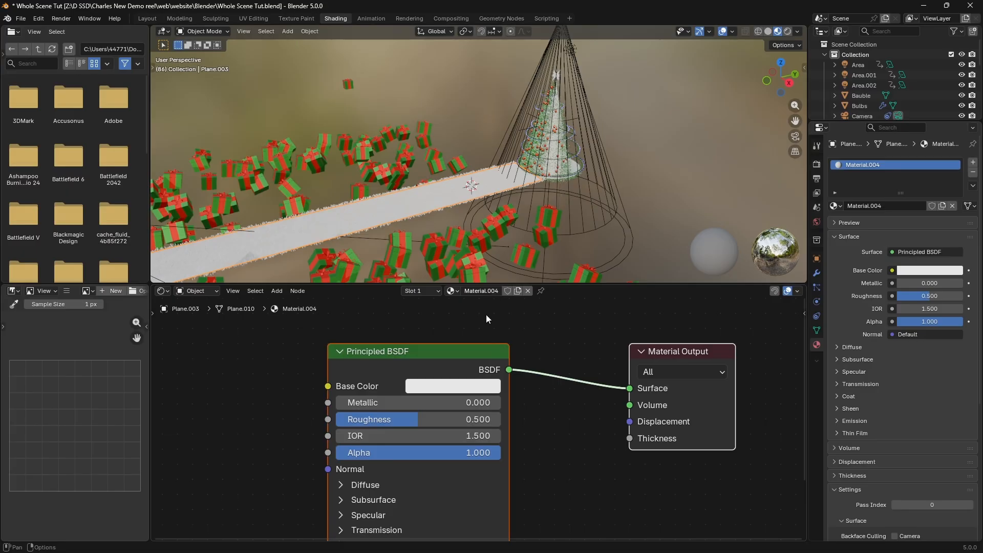
pyautogui.moveTo(482, 352); pyautogui.dragTo(665, 348)
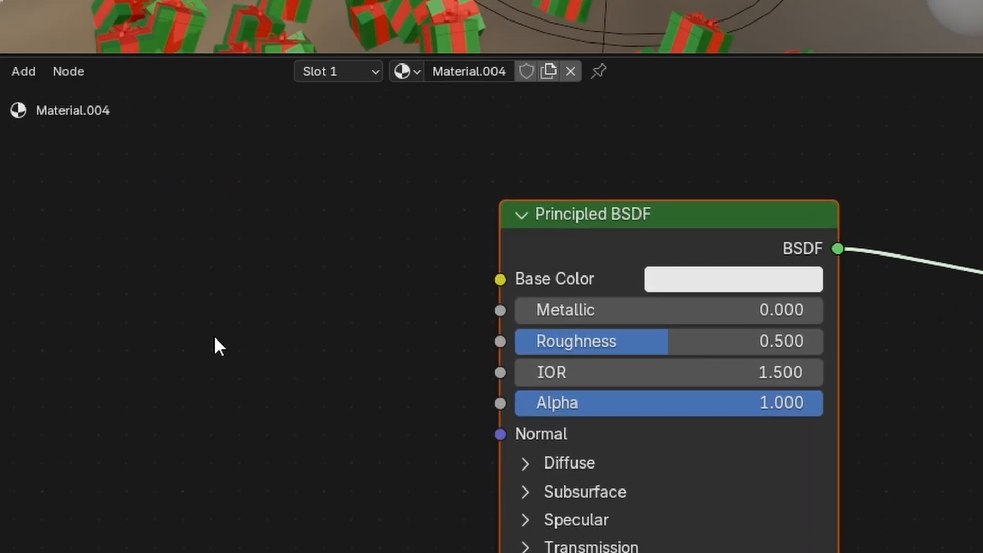
# Add a Color Ramp node, connect its Color output to the Principled BSDF's Base Color, and place it closer to the shader.
pyautogui.hotkey('shift', 'a')
pyautogui.click(195, 324)
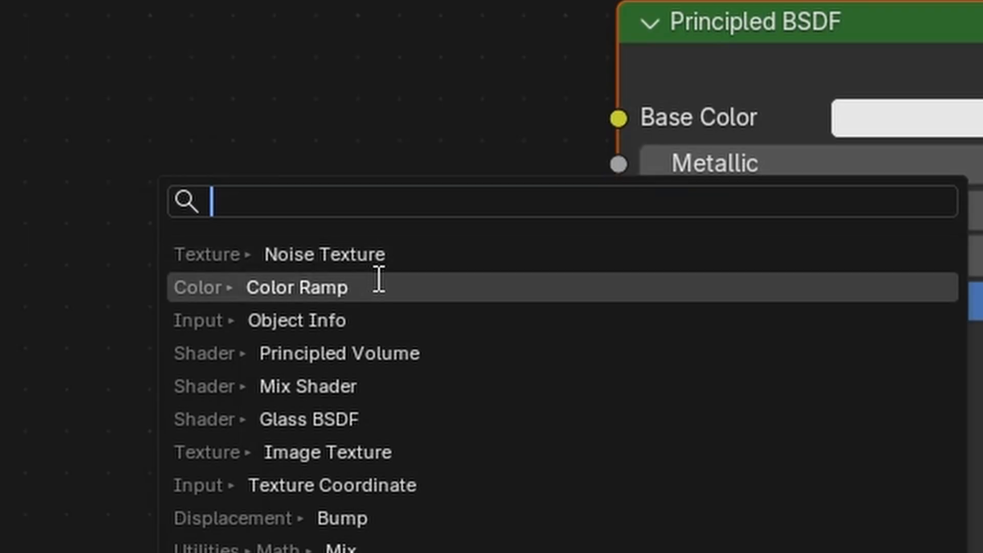
pyautogui.click(379, 280)
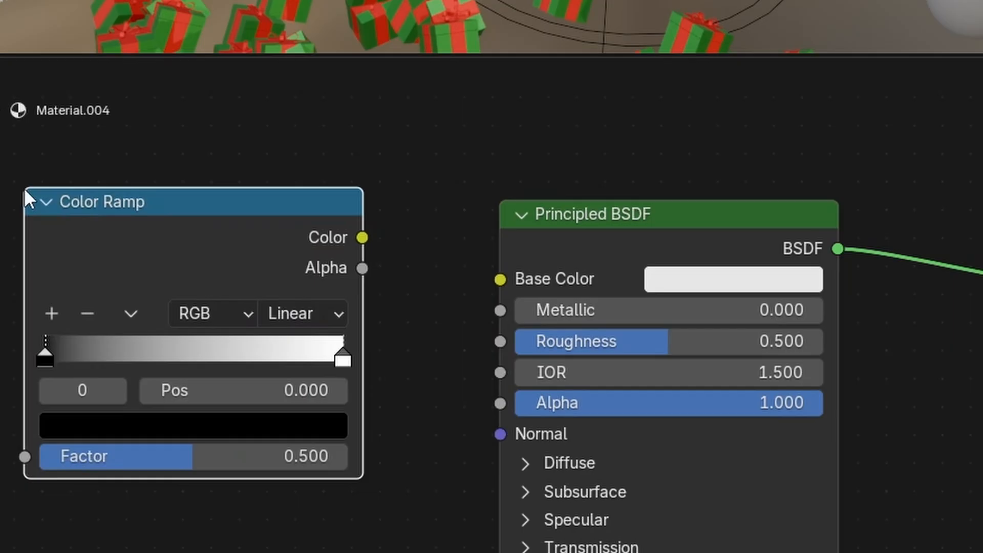
pyautogui.moveTo(364, 237); pyautogui.dragTo(531, 278)
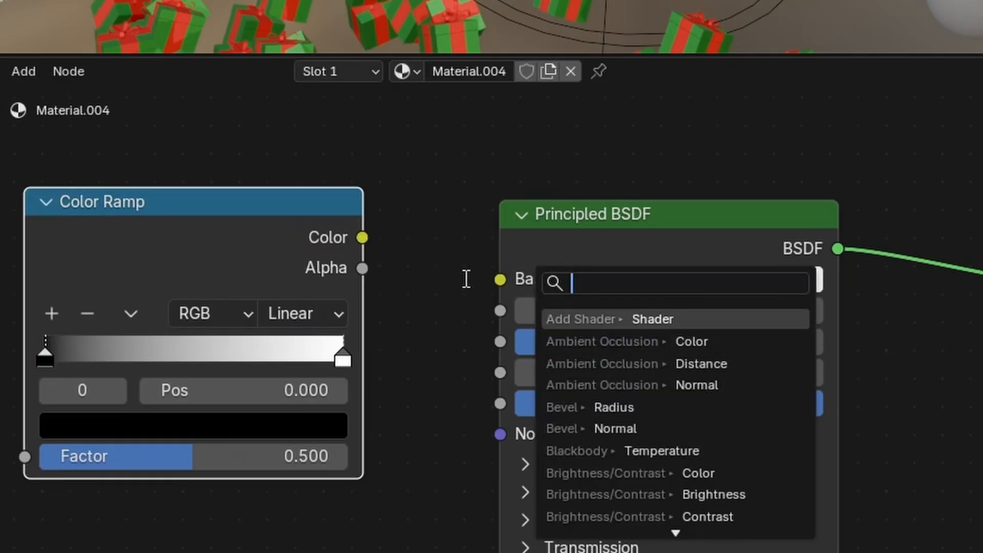
pyautogui.moveTo(361, 237); pyautogui.dragTo(500, 279)
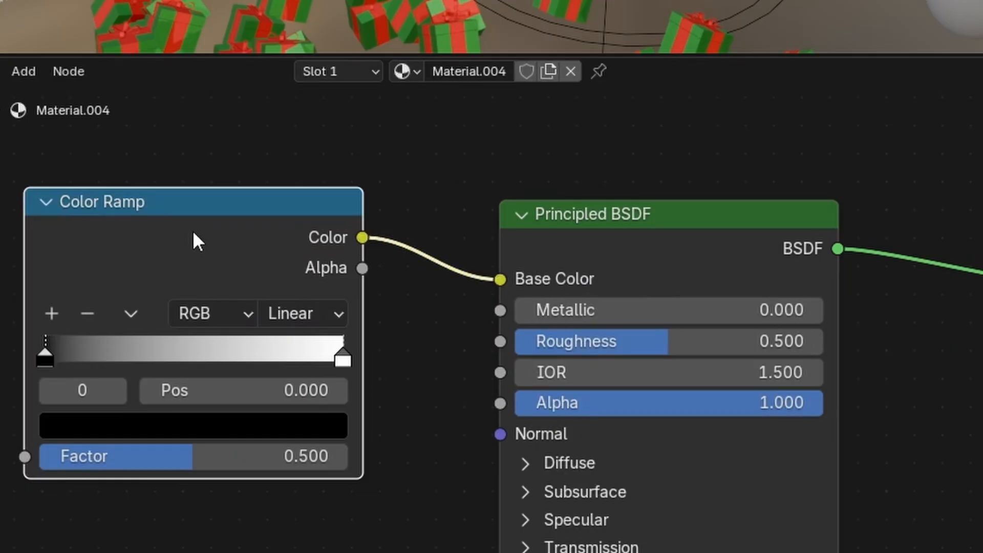
pyautogui.moveTo(193, 237); pyautogui.dragTo(290, 248)
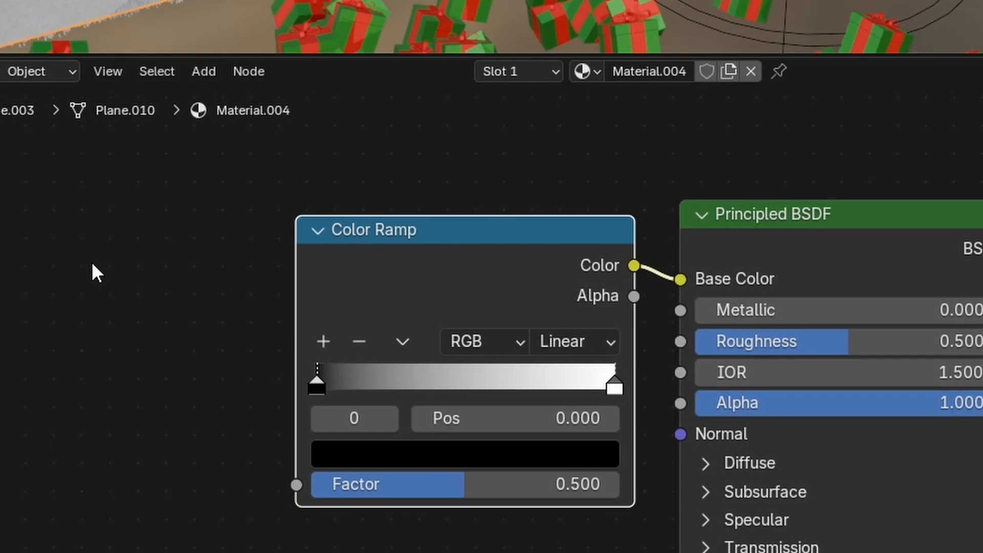
# Add a Noise Texture node in front of the Color Ramp and connect its Color output to the ramp's Factor.
pyautogui.hotkey('shift', 'a')
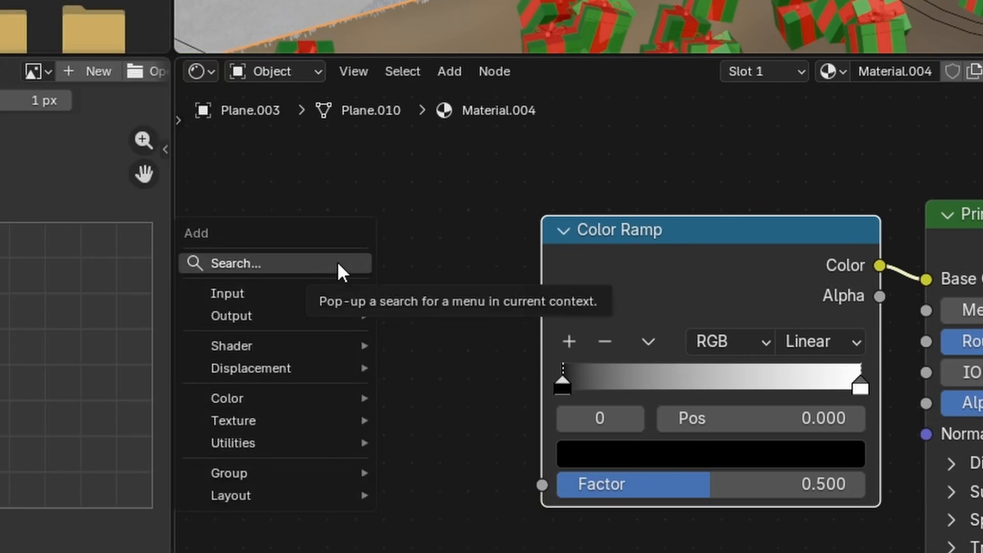
pyautogui.click(92, 263)
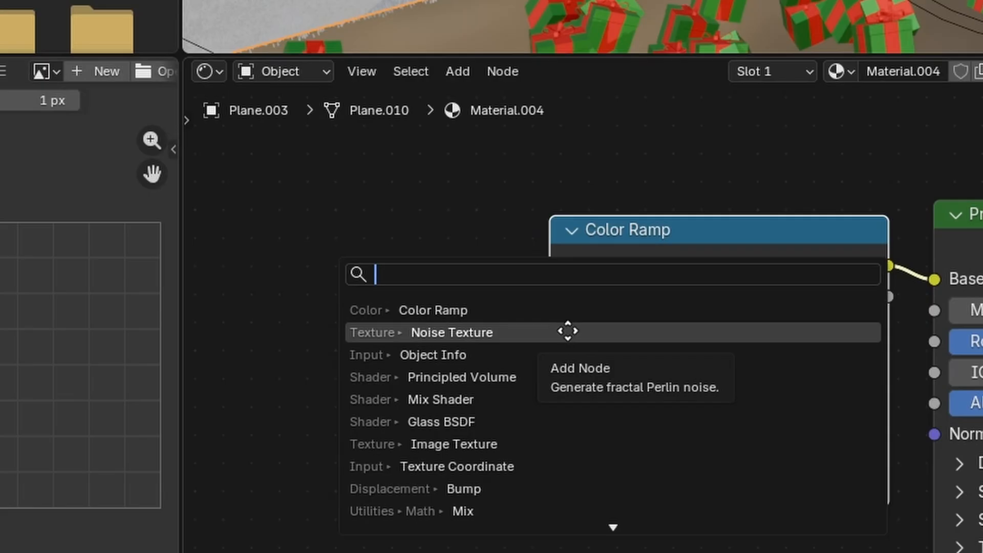
pyautogui.click(655, 280)
pyautogui.click(199, 104)
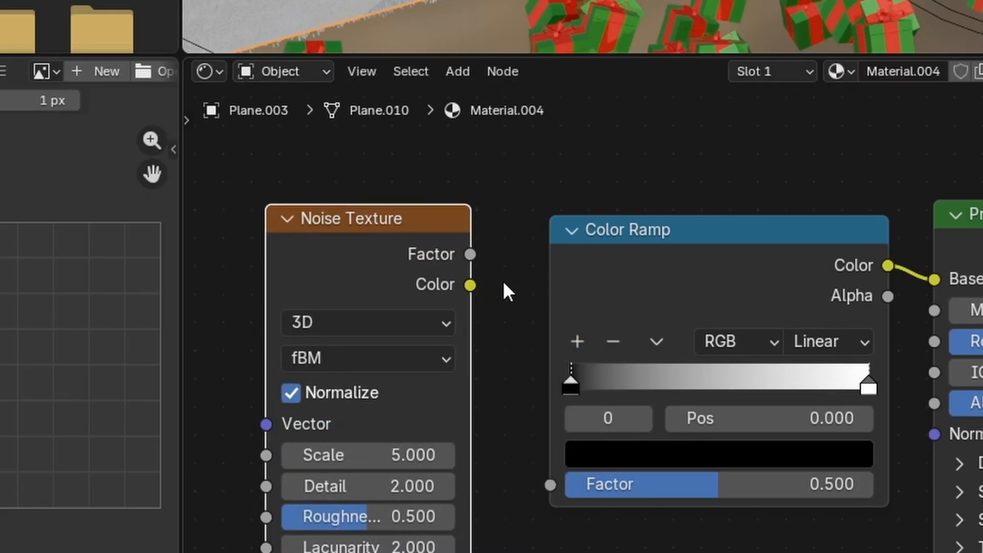
pyautogui.moveTo(470, 285); pyautogui.dragTo(568, 479)
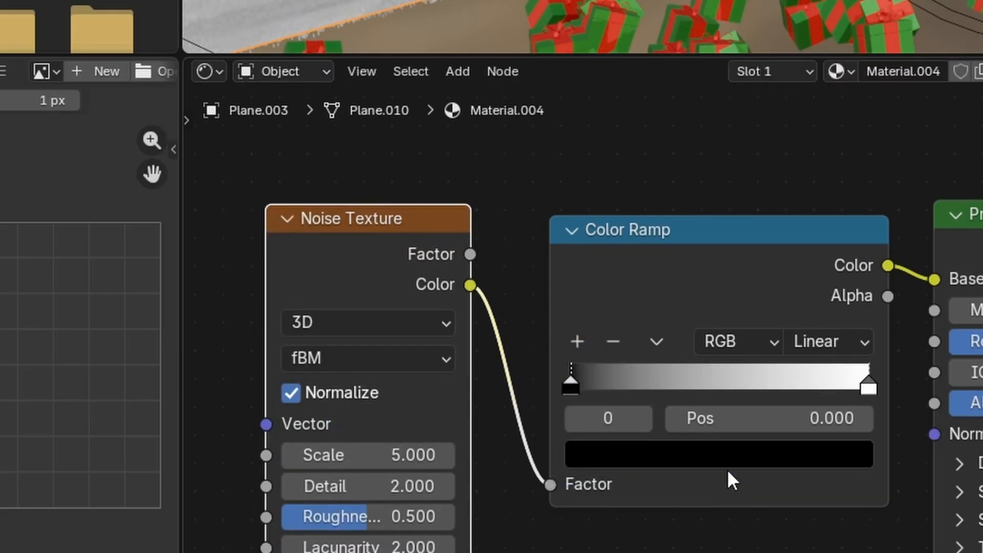
# Color the ramp from dark red at 0 to bright red at 1, and set the Noise Texture's scale to 25 and roughness to 0.484.
pyautogui.click(870, 387)
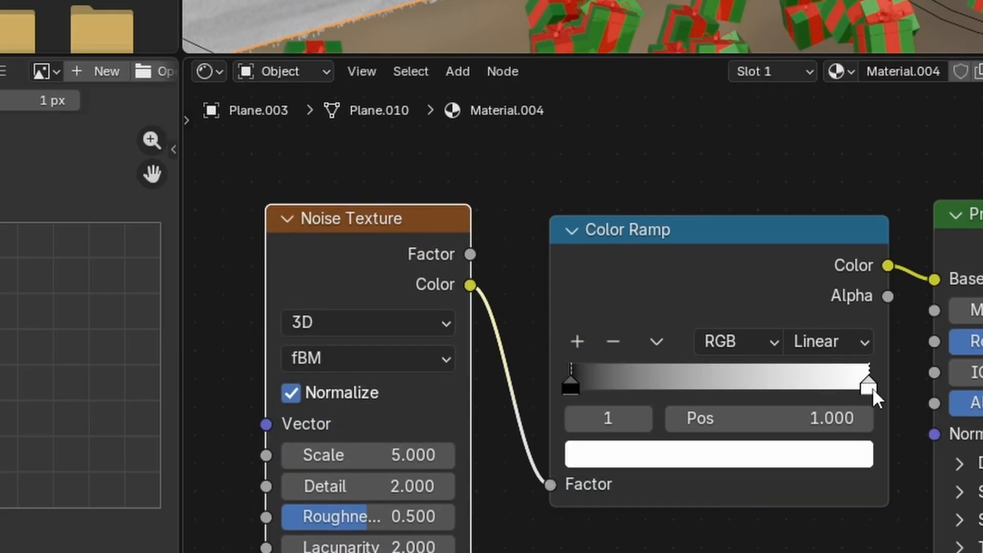
pyautogui.click(844, 461)
pyautogui.moveTo(693, 187); pyautogui.dragTo(691, 157)
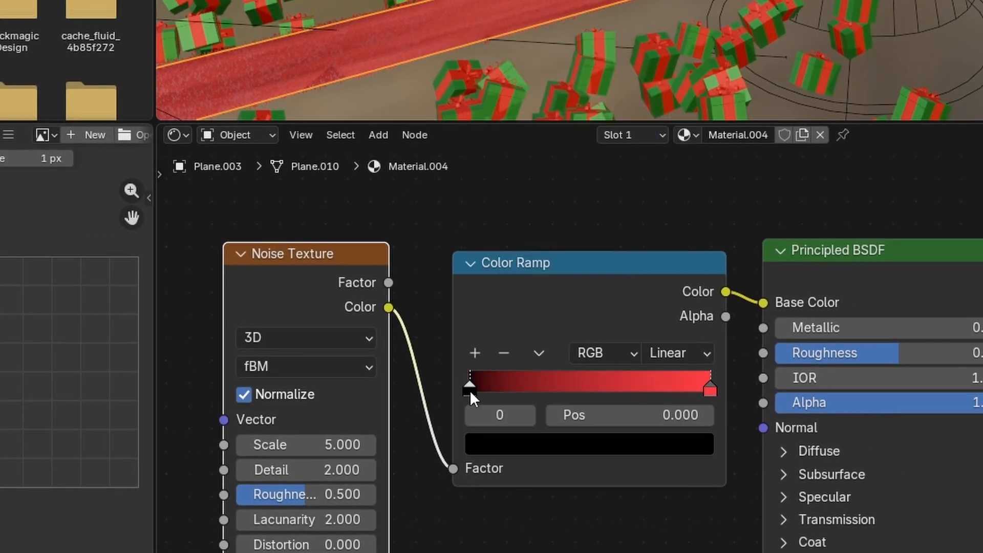
pyautogui.click(564, 440)
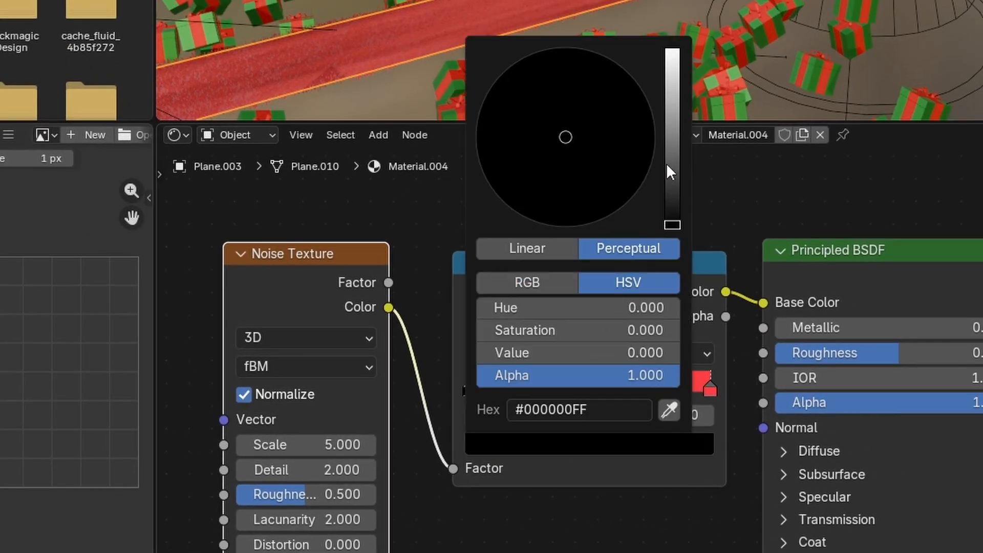
pyautogui.moveTo(669, 172); pyautogui.dragTo(671, 60)
pyautogui.moveTo(558, 194)
pyautogui.mouseDown()
pyautogui.moveTo(552, 206)
pyautogui.moveTo(561, 208)
pyautogui.mouseUp()
pyautogui.moveTo(672, 61); pyautogui.dragTo(672, 104)
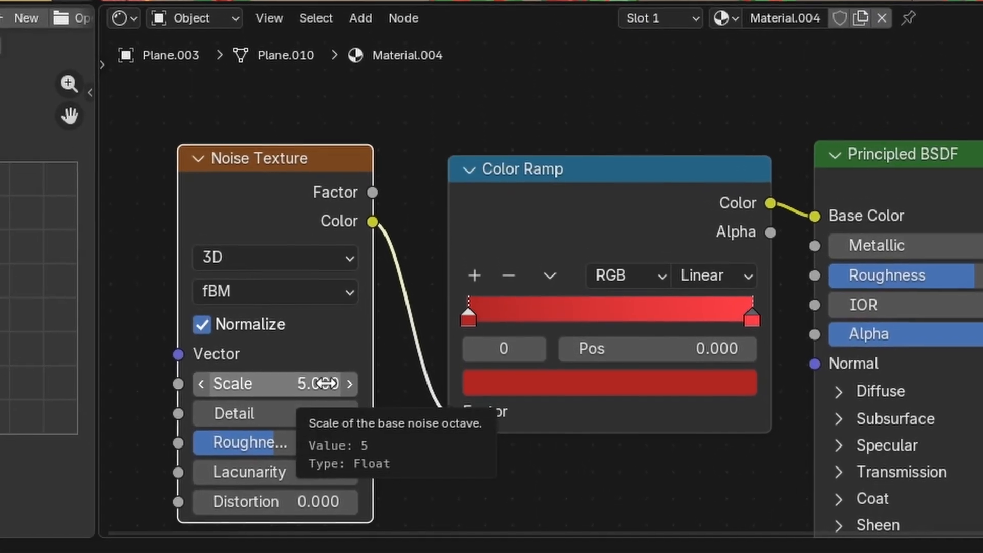
pyautogui.click(362, 422)
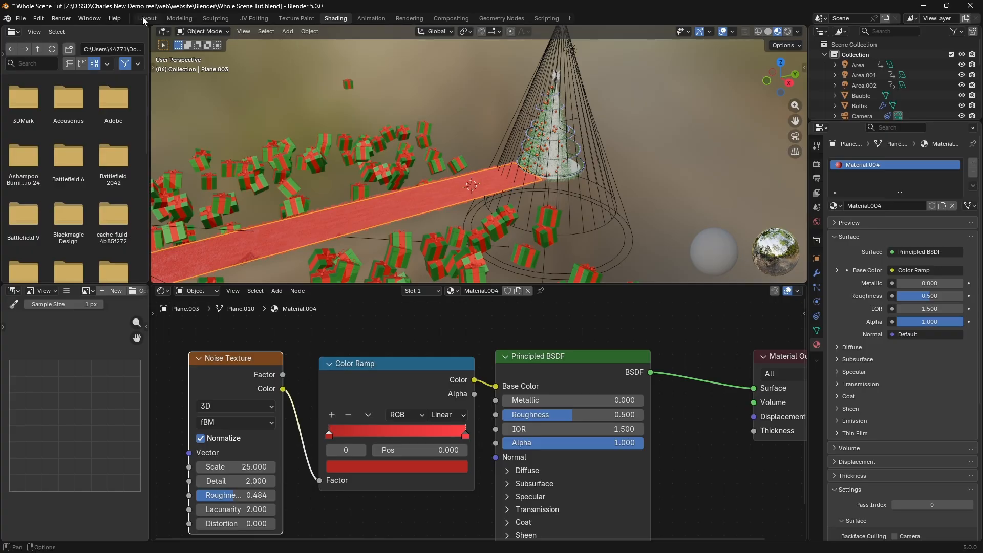
# Render the current frame from the Layout workspace to inspect the red runner, and close the render window.
pyautogui.click(147, 18)
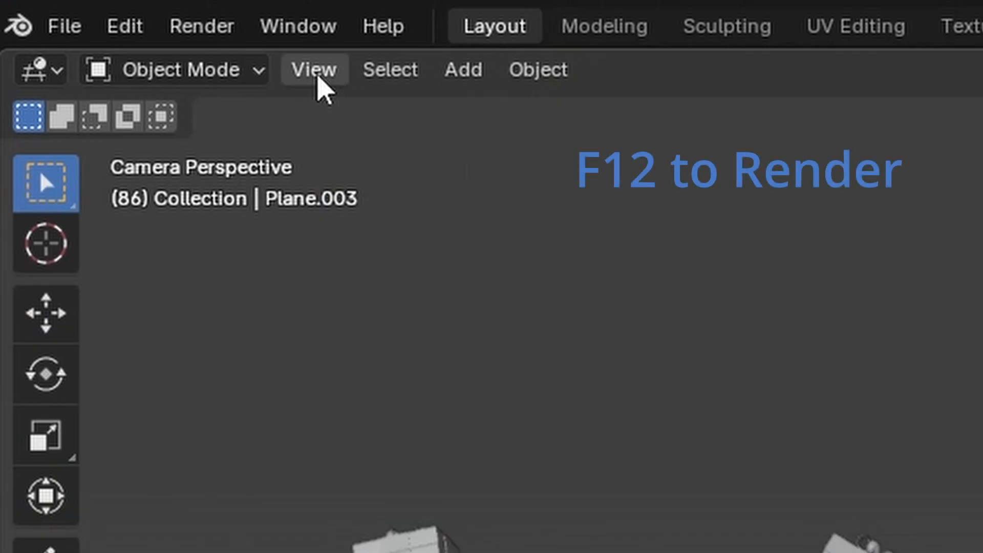
pyautogui.click(69, 18)
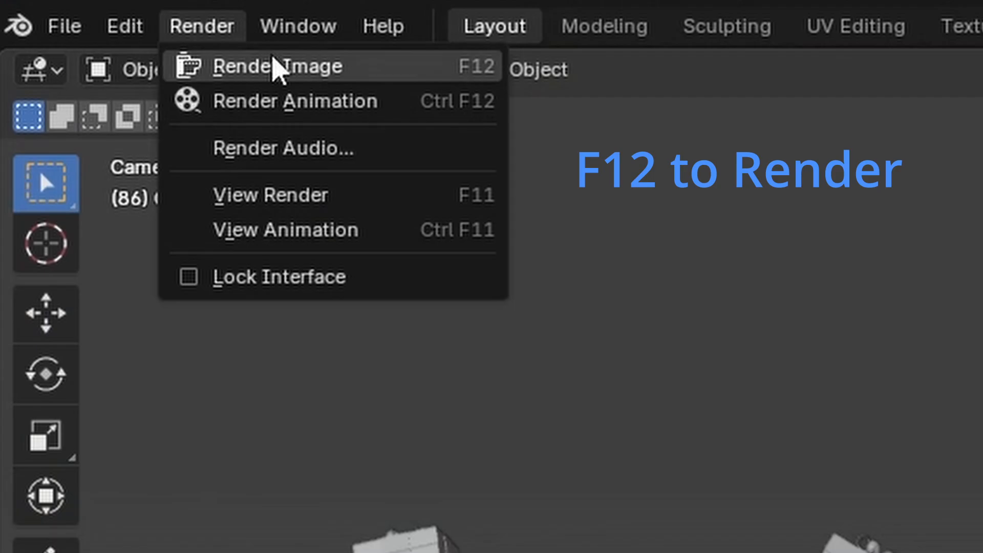
pyautogui.click(82, 31)
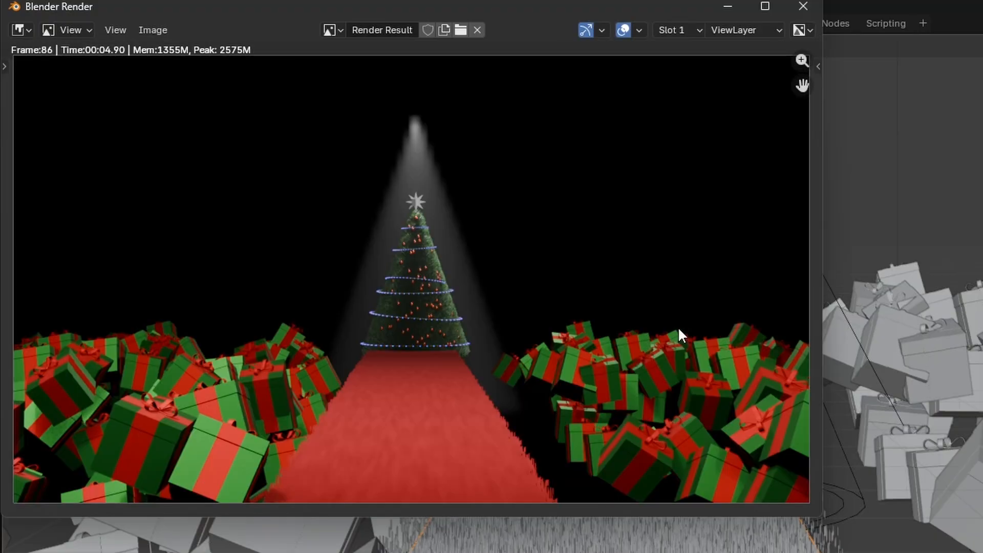
pyautogui.click(804, 7)
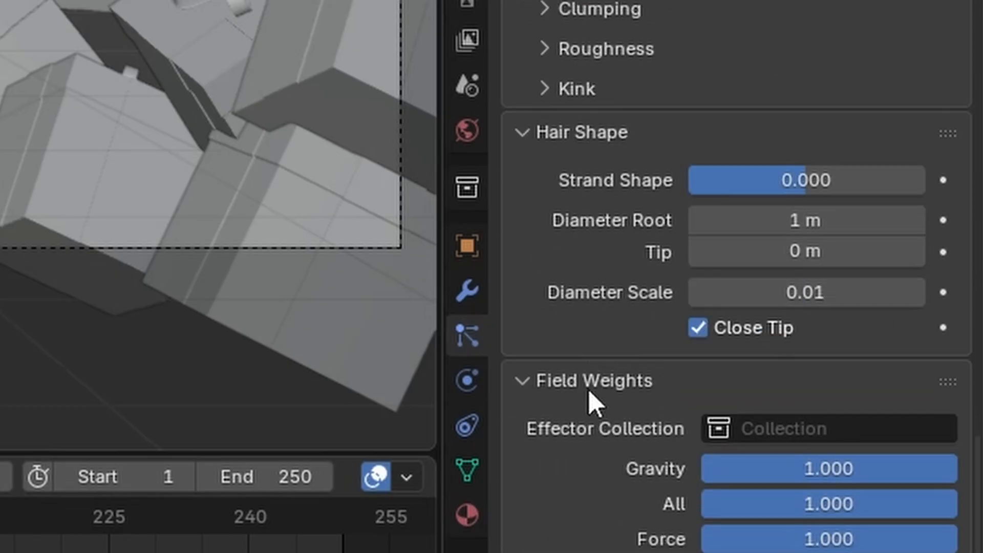
# Look through the runner's hair particle settings and render the frame again.
pyautogui.scroll(15, 589, 389)
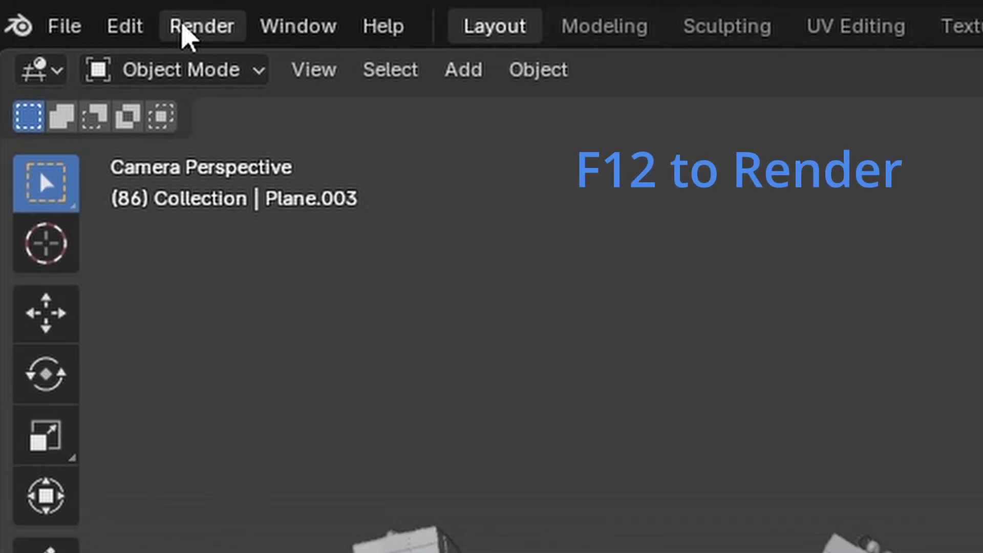
pyautogui.click(57, 20)
pyautogui.click(69, 30)
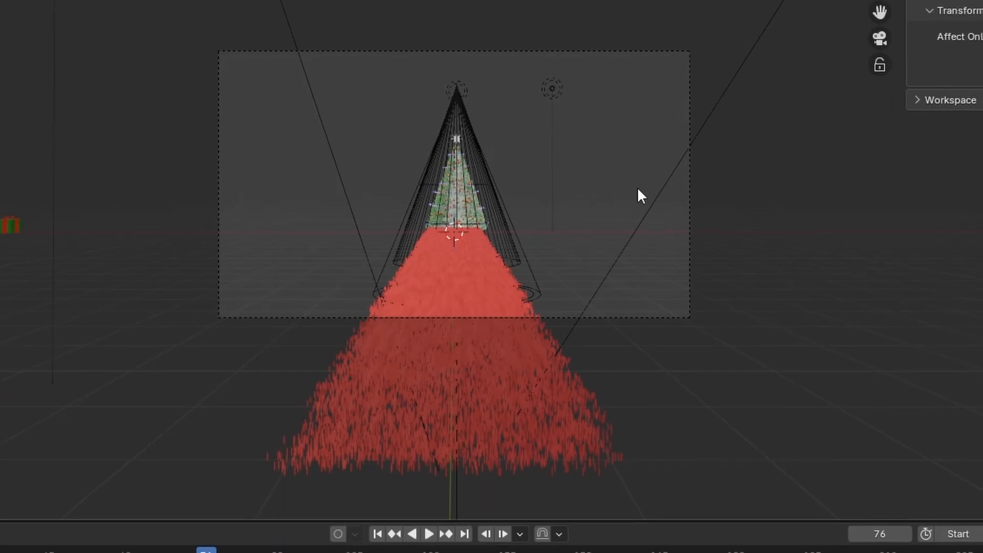
# Add a plane at the origin for the ground and scale it in top view to about 67.5 m square.
pyautogui.hotkey('shift', 'a')
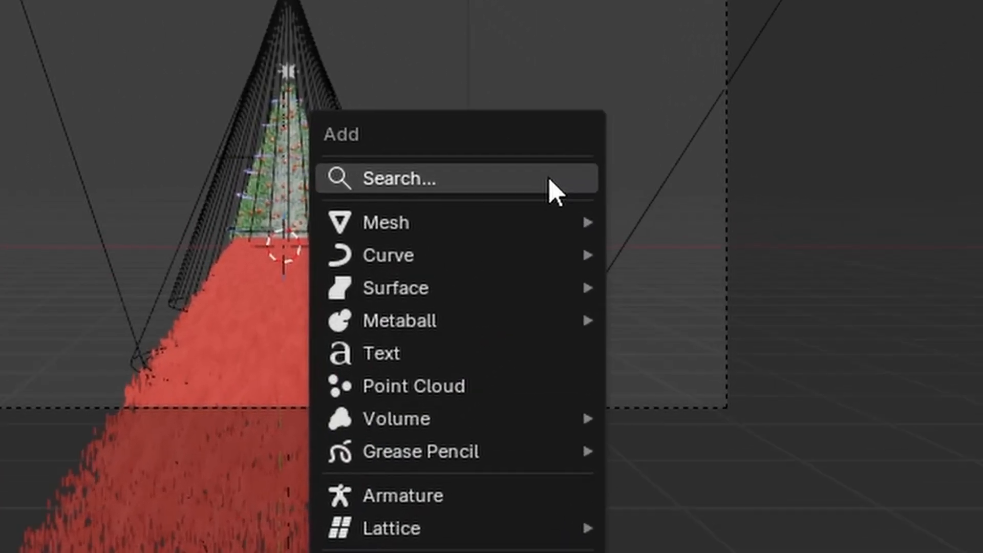
pyautogui.moveTo(543, 222)
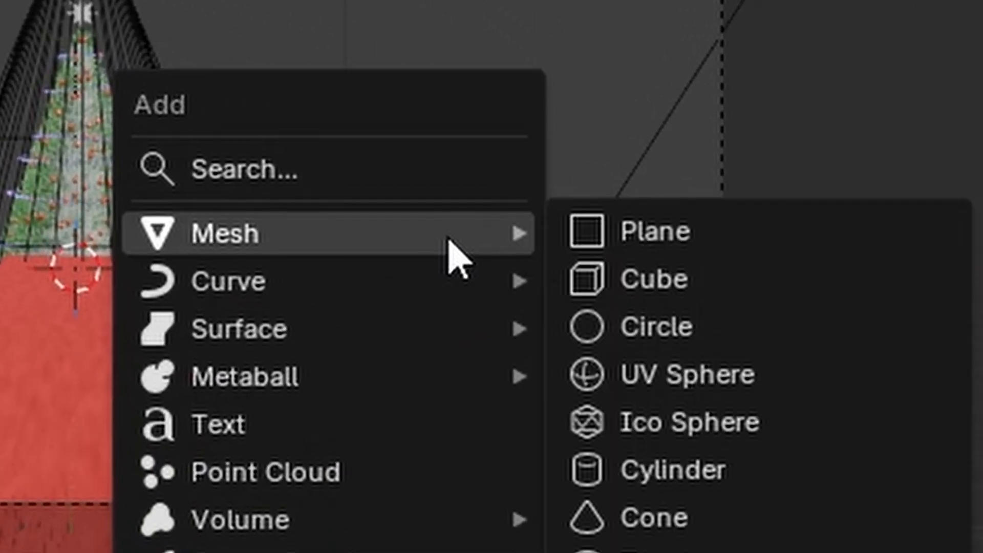
pyautogui.click(748, 245)
pyautogui.press('KP_7')
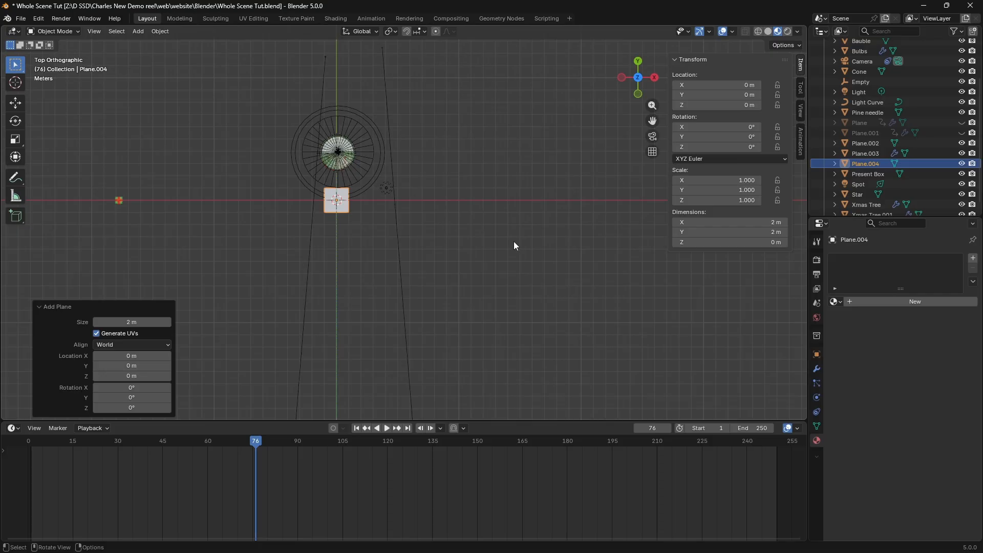
pyautogui.scroll(-5, 471, 284)
pyautogui.write('s')
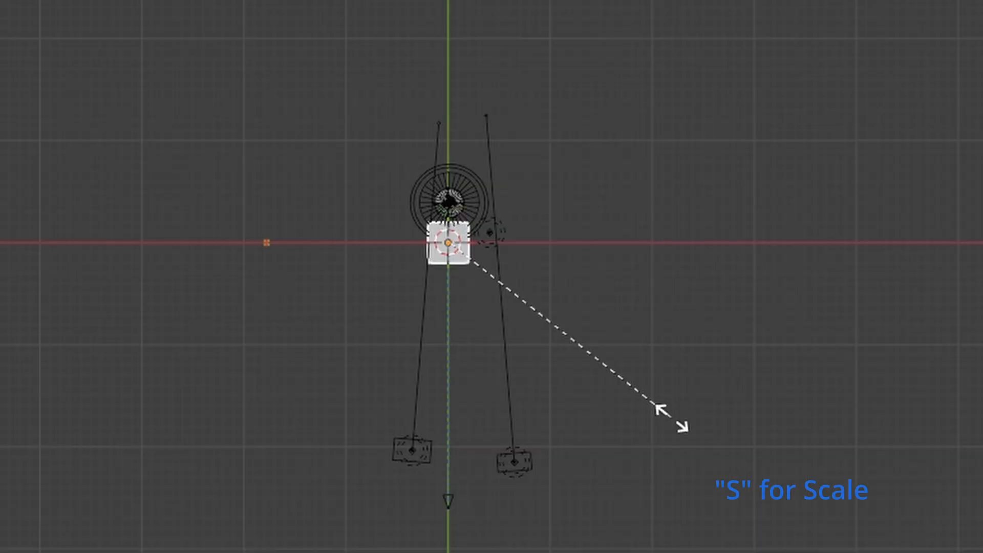
pyautogui.write('10')
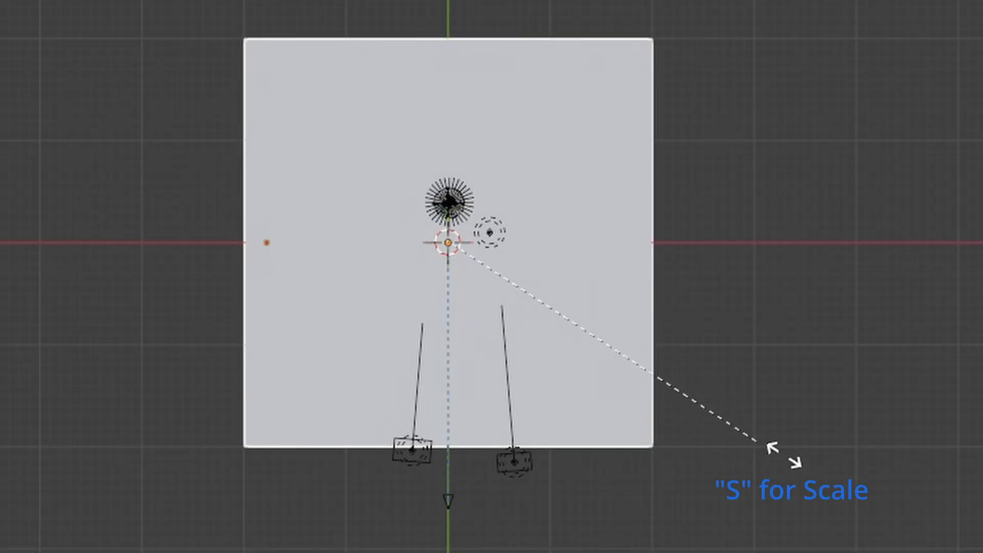
pyautogui.write('s')
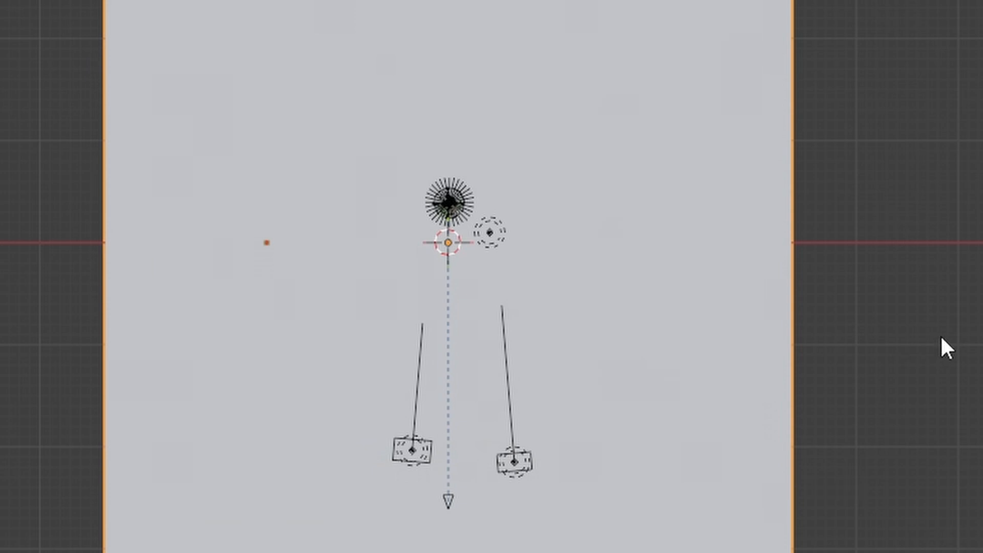
# Move the ground plane to about X 3.25 m, Y -12.4 m and lower it beneath the runner to about Z -0.57 m.
pyautogui.write('g')
pyautogui.click(966, 456)
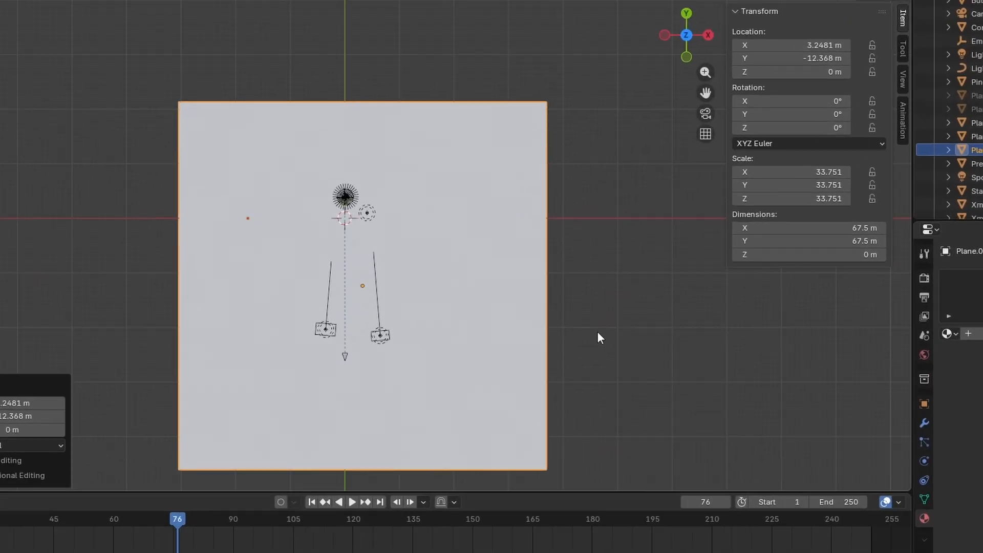
pyautogui.press('KP_1')
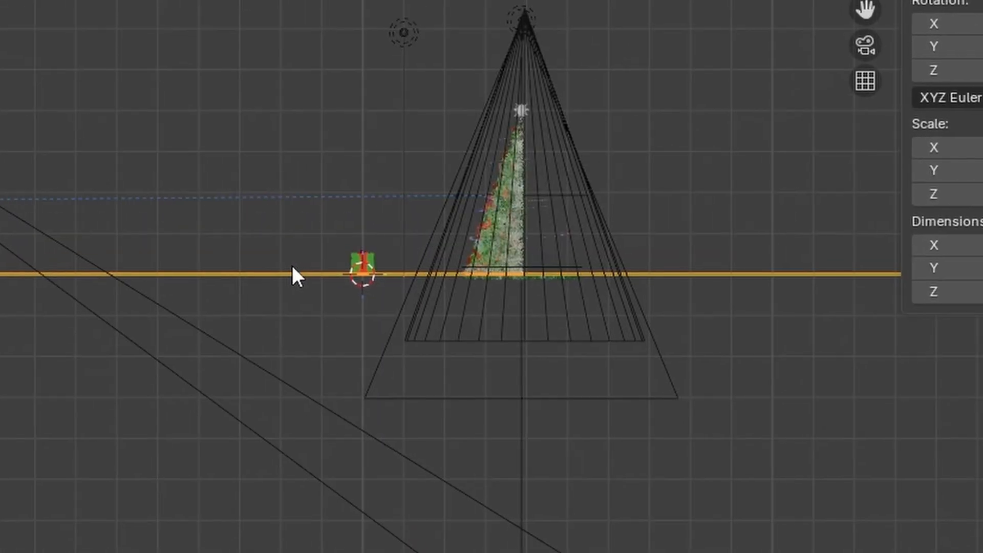
pyautogui.scroll(6, 640, 310)
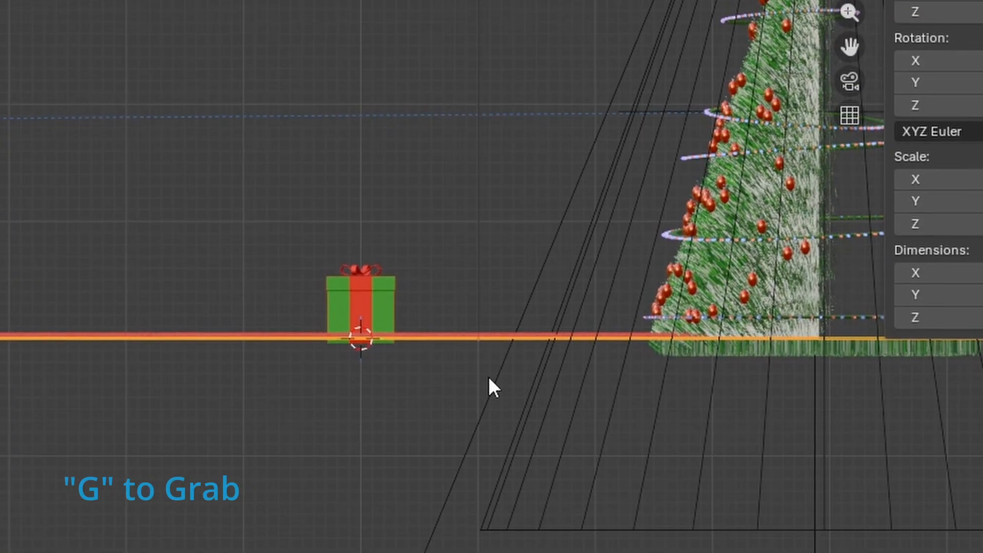
pyautogui.press('g')
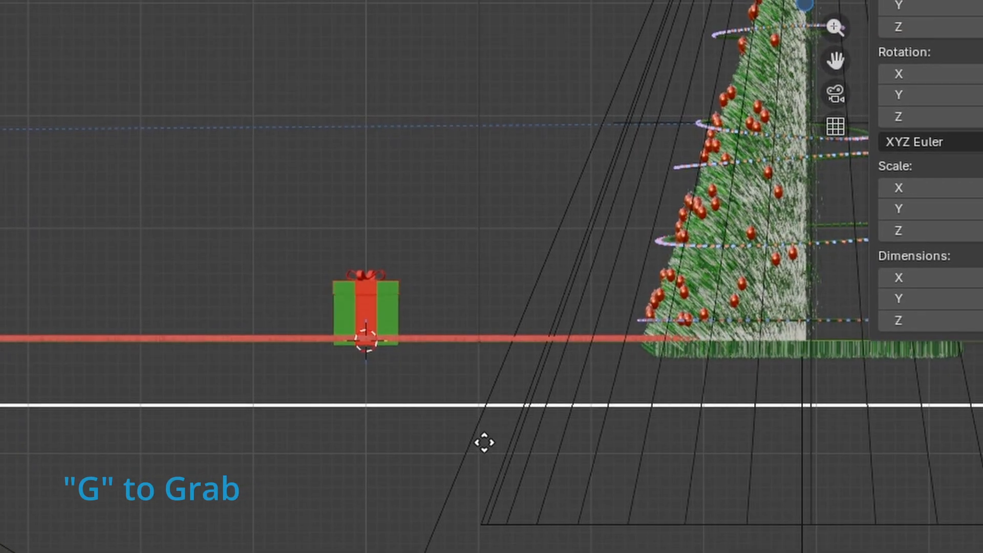
# Add an ico sphere at the world origin in top view.
pyautogui.press('KP_7')
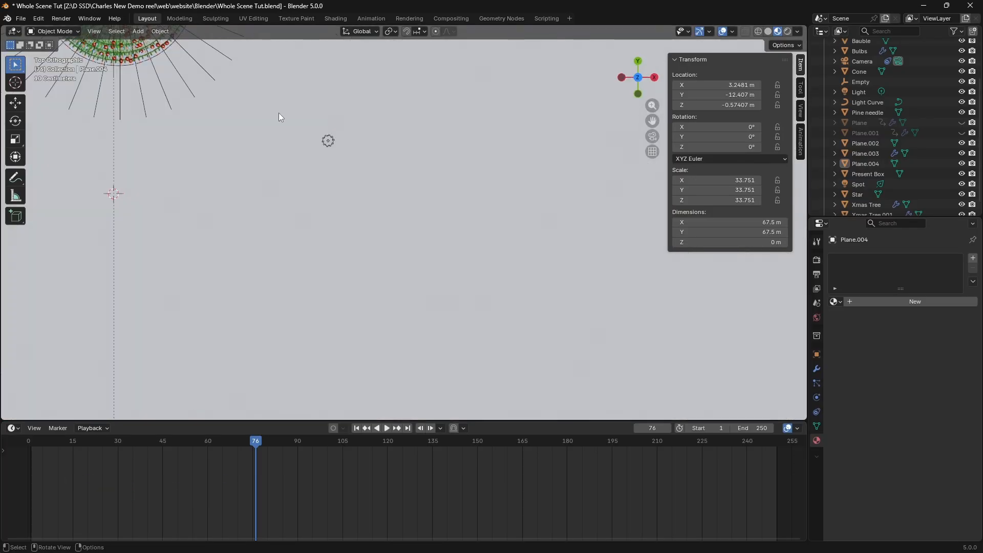
pyautogui.scroll(-4, 173, 179)
pyautogui.scroll(-5, 342, 178)
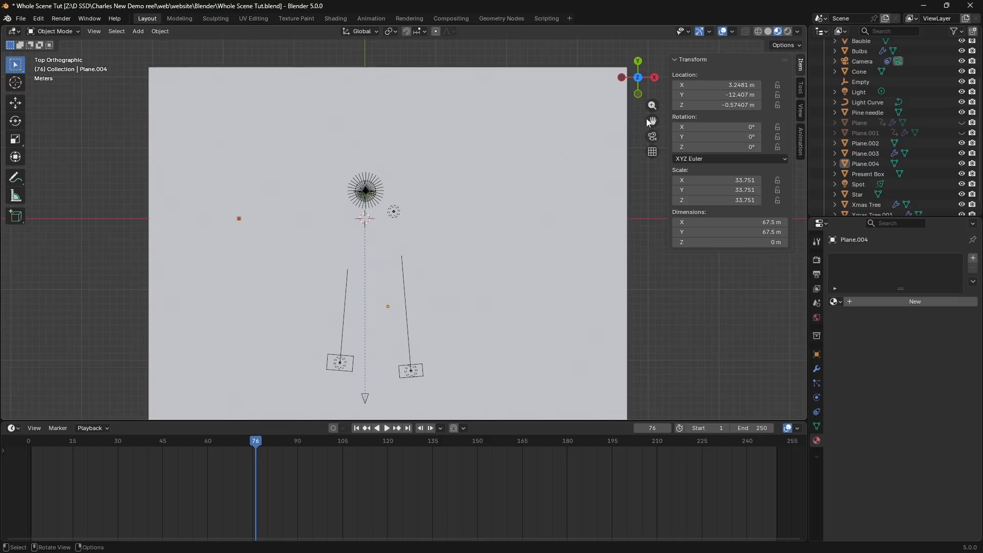
pyautogui.moveTo(651, 120); pyautogui.dragTo(670, 120)
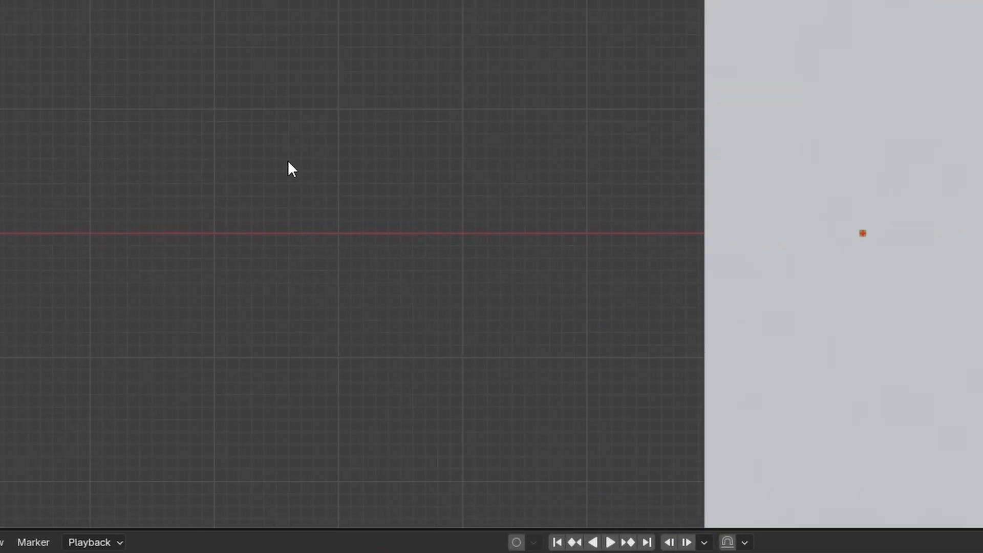
pyautogui.hotkey('shift', 'a')
pyautogui.moveTo(163, 210)
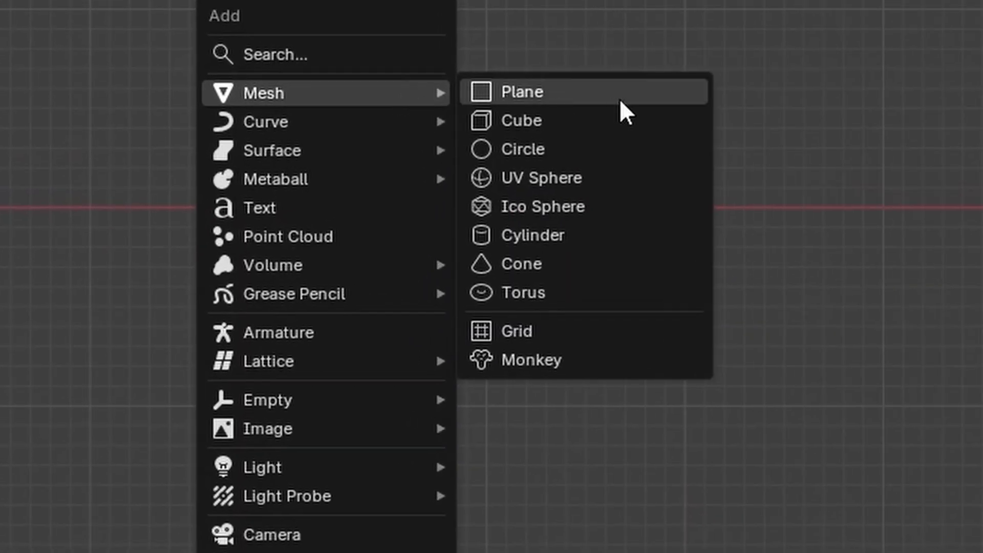
pyautogui.click(616, 206)
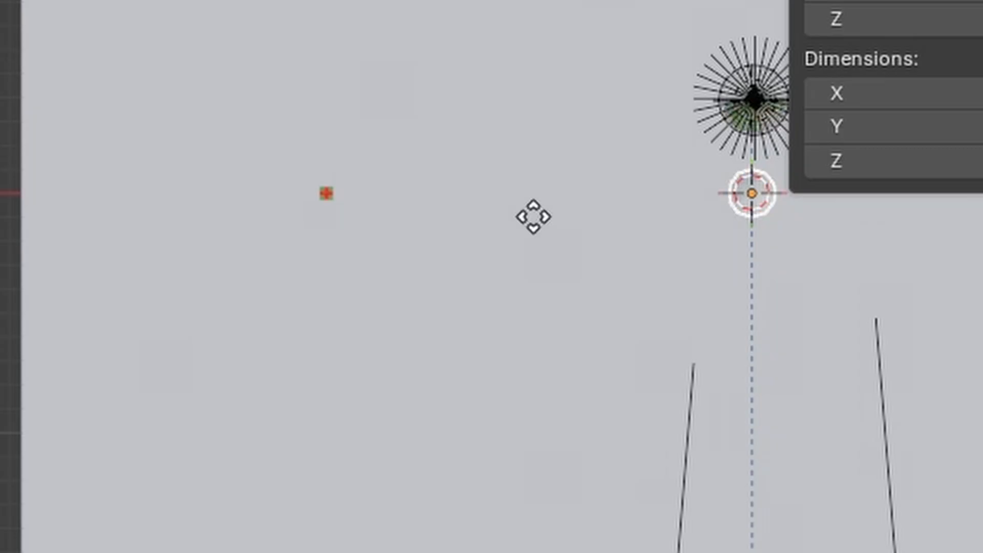
# Move the ico sphere along X by -58.704 m, well outside the ground plane, and scale it down.
pyautogui.press('x')
pyautogui.click(135, 221)
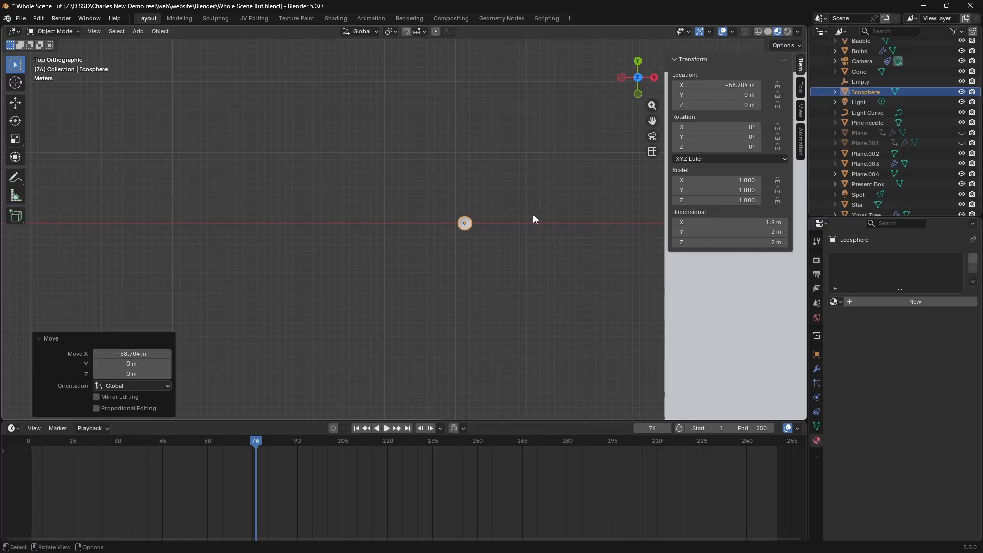
pyautogui.scroll(7, 533, 214)
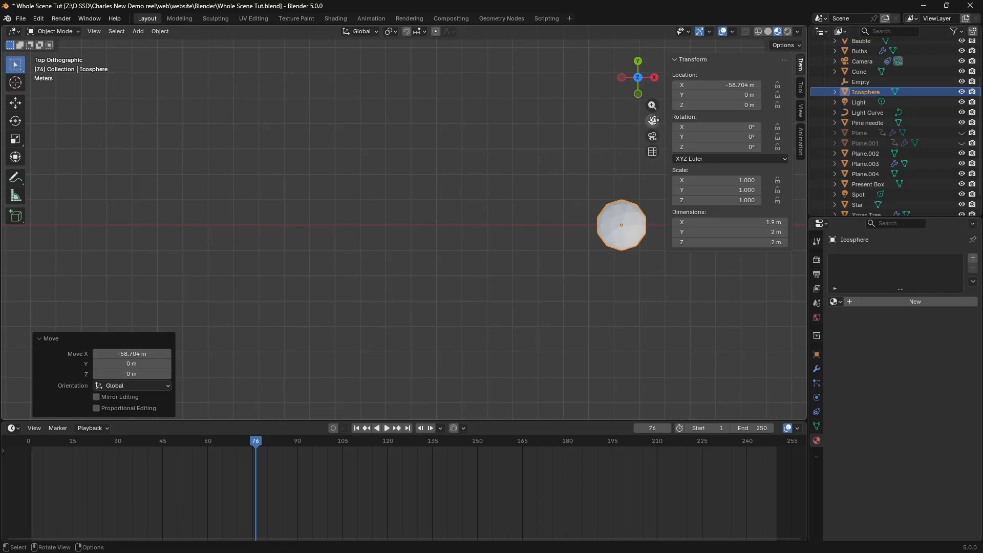
pyautogui.moveTo(654, 120); pyautogui.dragTo(484, 216)
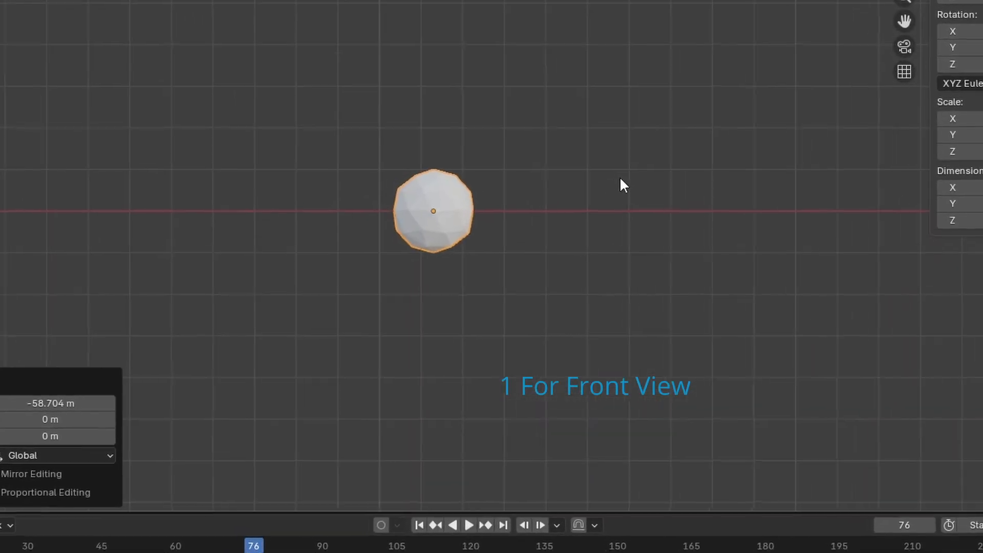
pyautogui.press('s')
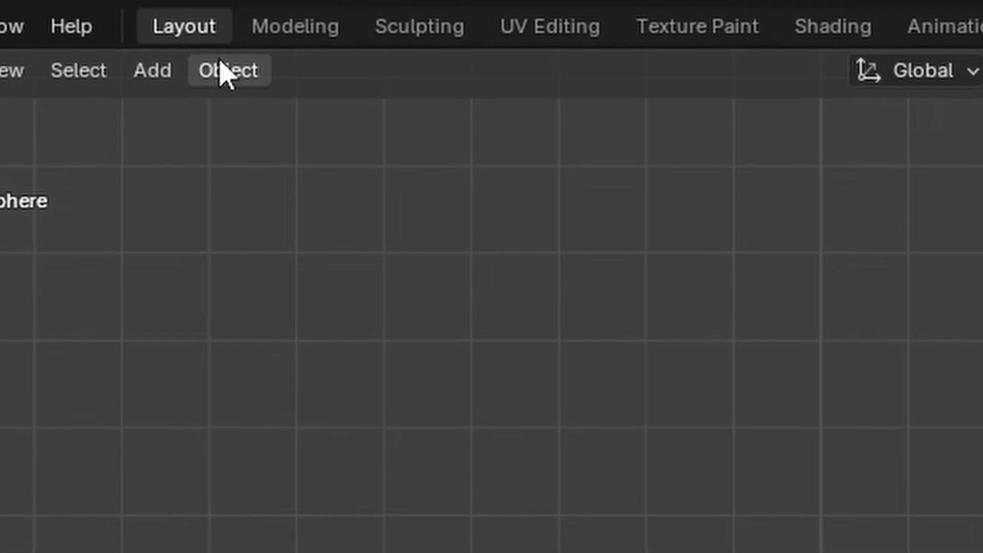
# Apply the ico sphere's transforms and set its origin back to its geometry.
pyautogui.click(194, 23)
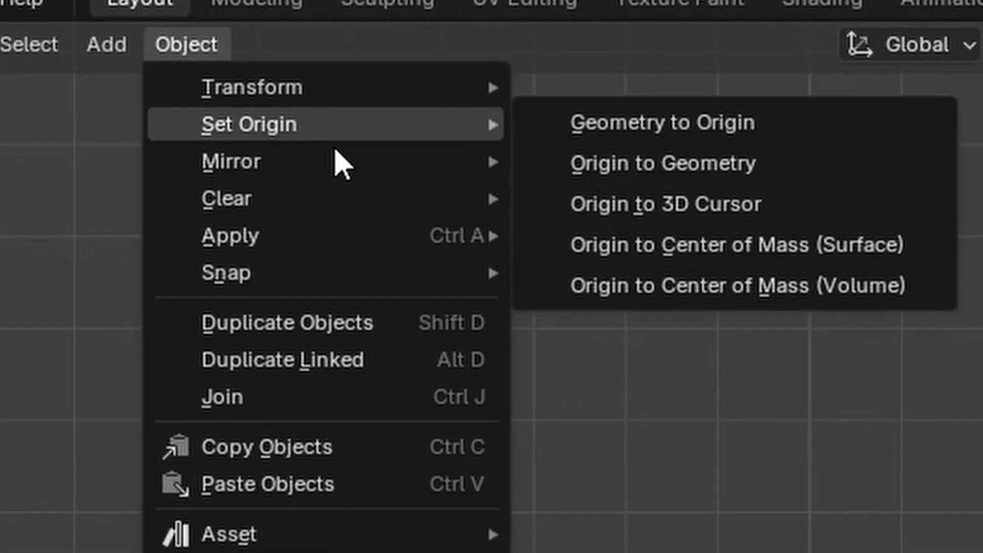
pyautogui.moveTo(412, 257)
pyautogui.click(646, 297)
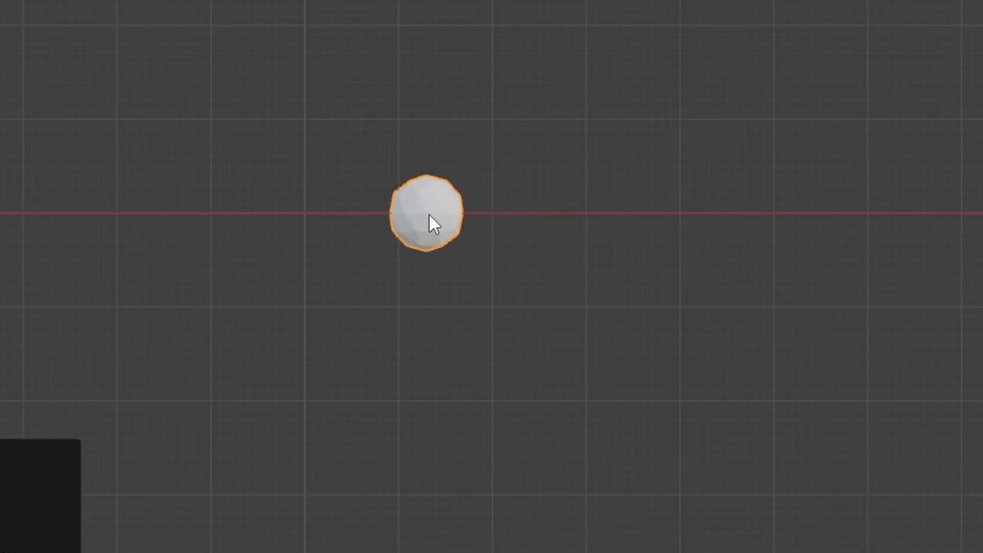
pyautogui.click(107, 11)
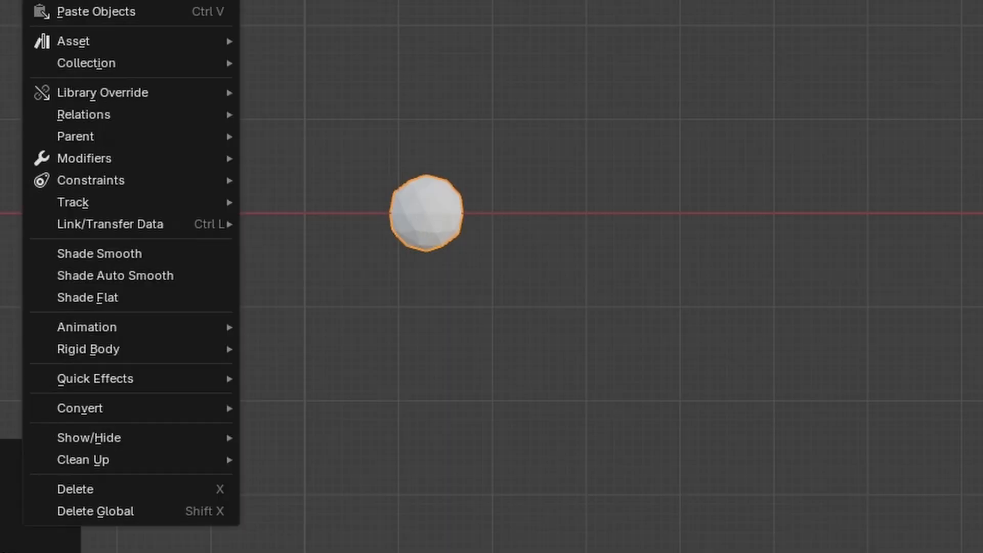
pyautogui.moveTo(214, 91)
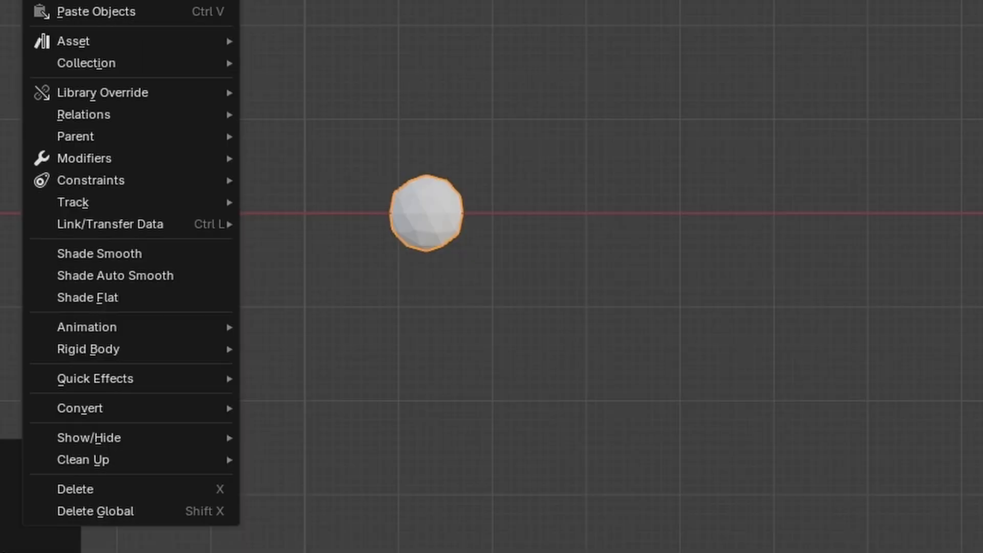
pyautogui.click(681, 134)
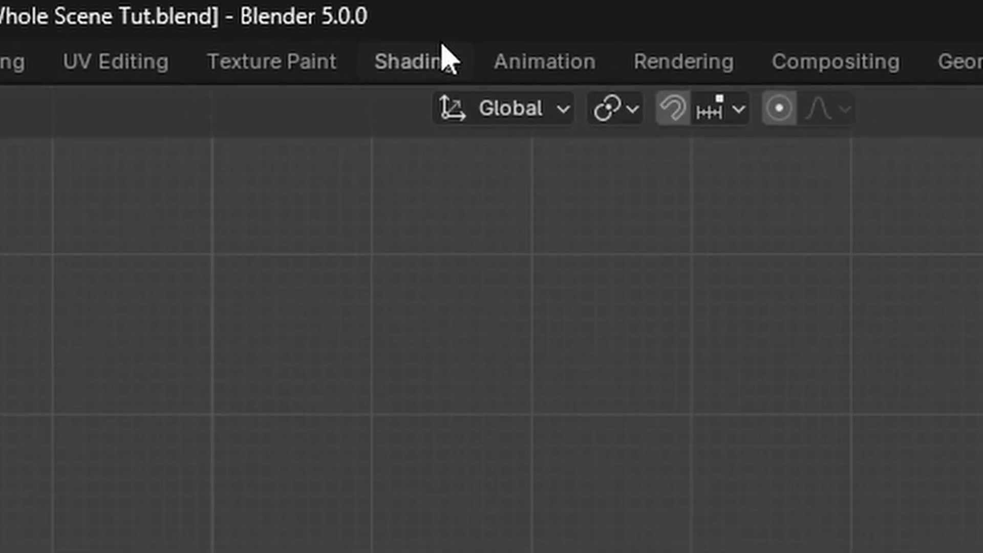
# Create a new material for the ico sphere in the shader editor and reposition its Principled BSDF node to make room for another node.
pyautogui.click(445, 62)
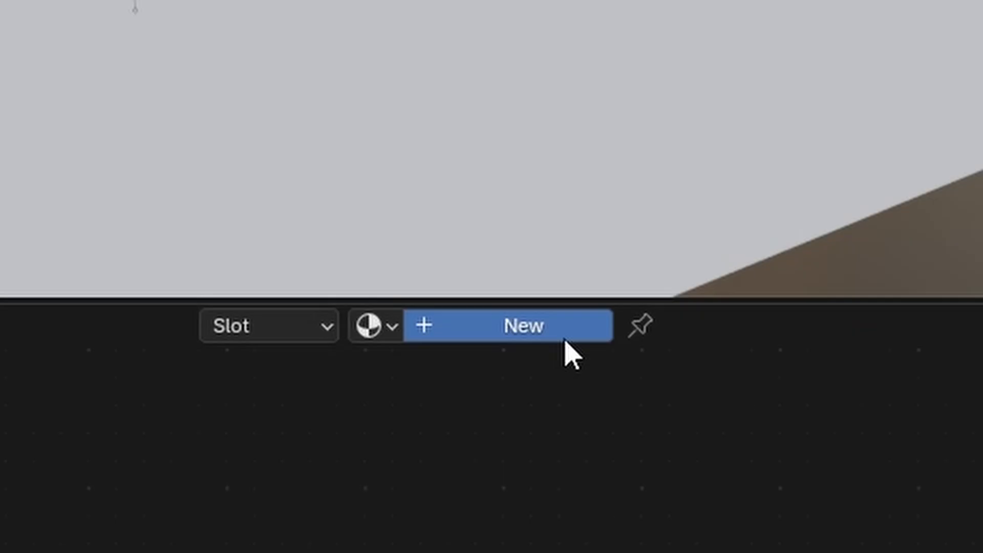
pyautogui.click(564, 339)
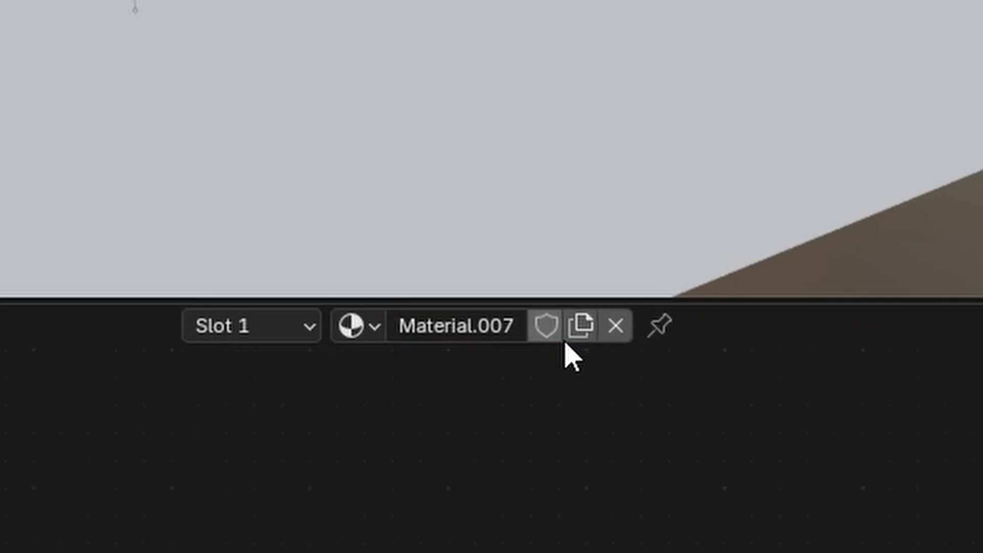
pyautogui.scroll(2, 422, 353)
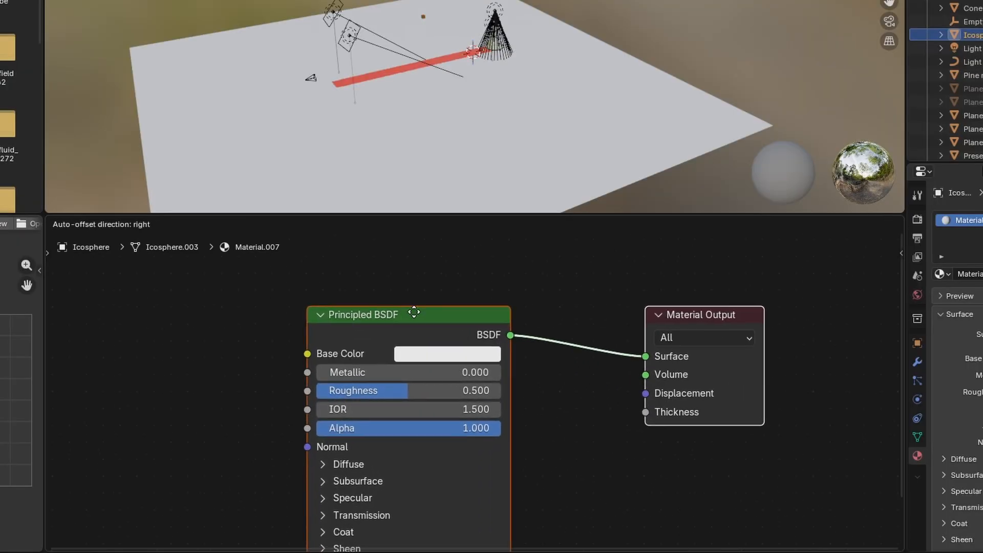
pyautogui.moveTo(413, 314); pyautogui.dragTo(711, 302)
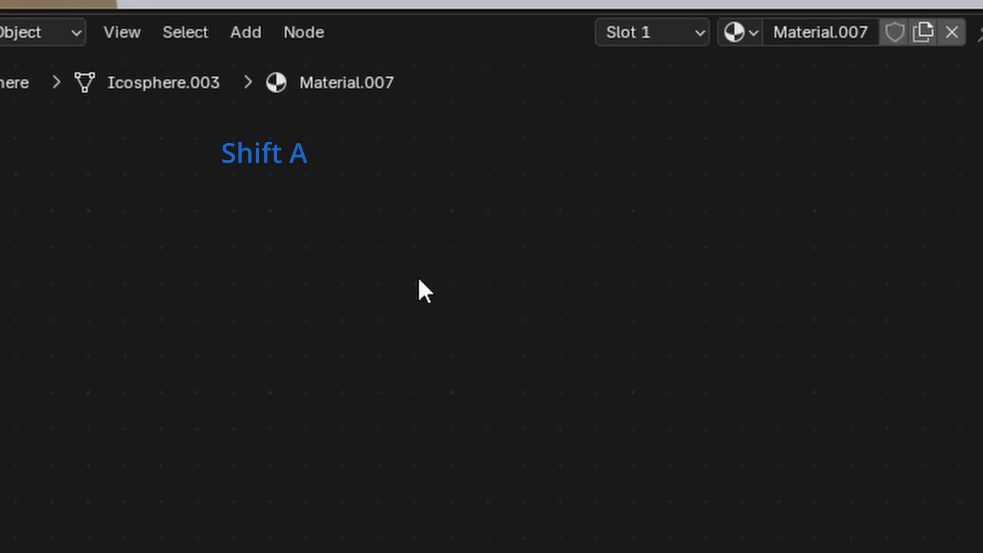
# Add a Color Ramp node before the Principled BSDF and link its Color output to Base Color.
pyautogui.hotkey('shift', 'a')
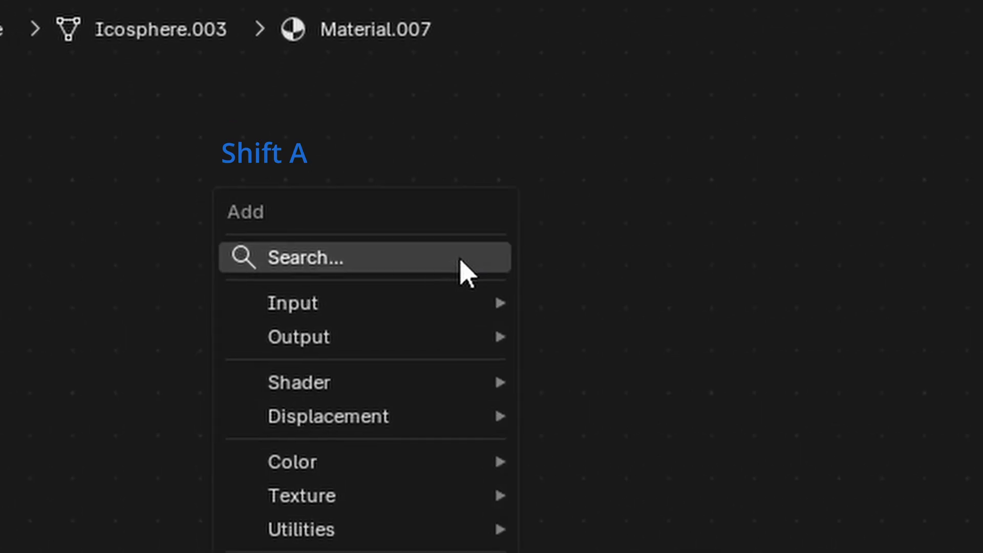
pyautogui.click(461, 259)
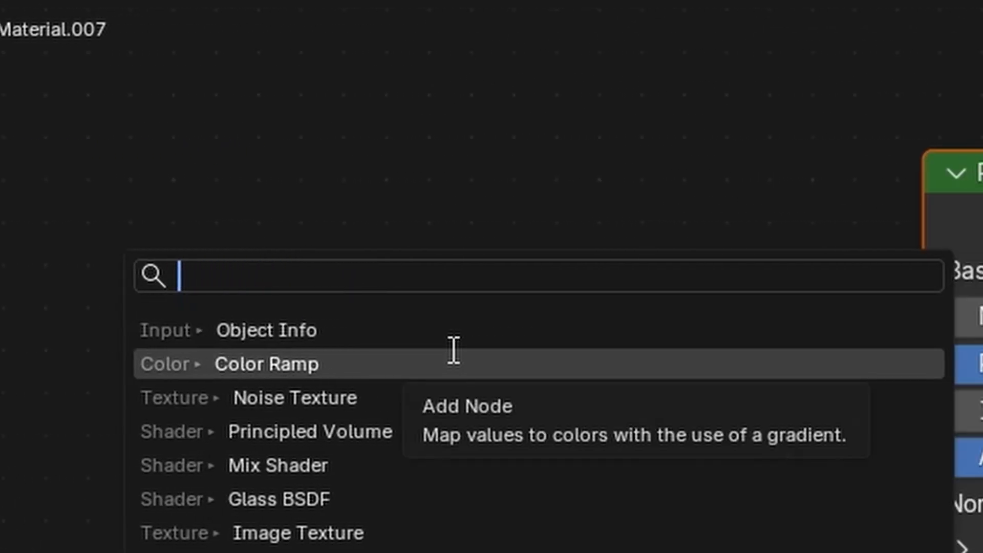
pyautogui.click(453, 352)
pyautogui.click(193, 173)
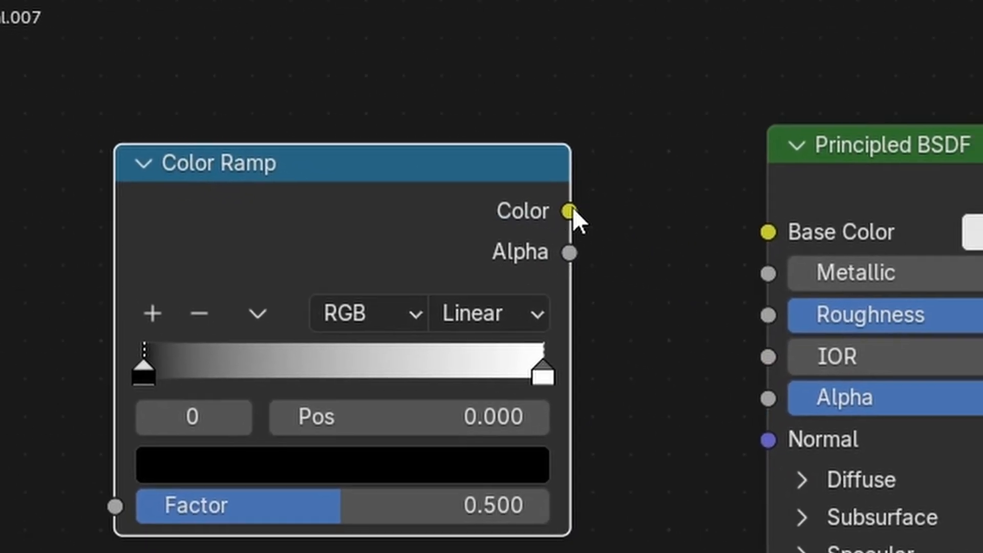
pyautogui.moveTo(628, 227); pyautogui.dragTo(838, 250)
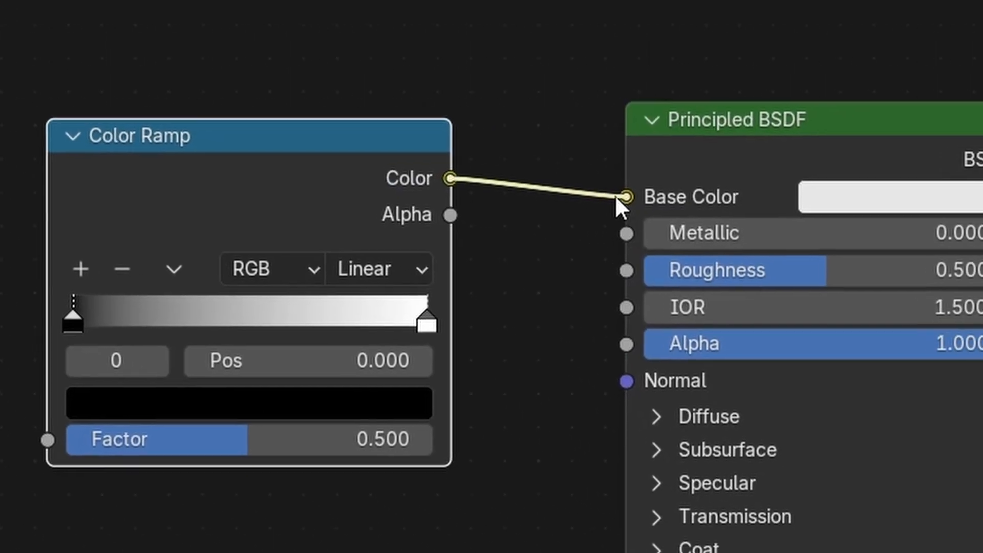
# Move the ramp's black stop to position 0.795 and change the white end stop to light red.
pyautogui.moveTo(55, 313); pyautogui.dragTo(337, 307)
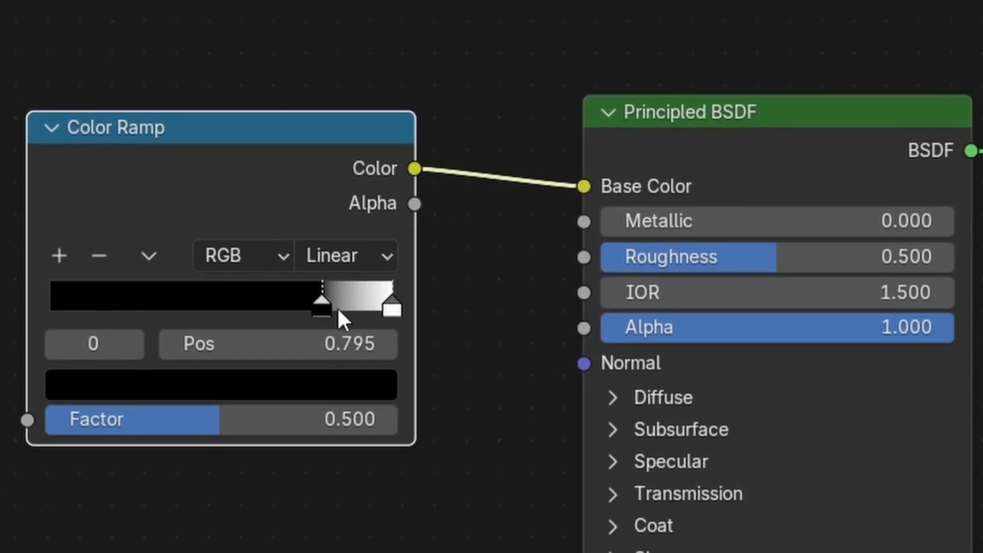
pyautogui.click(389, 307)
pyautogui.click(305, 391)
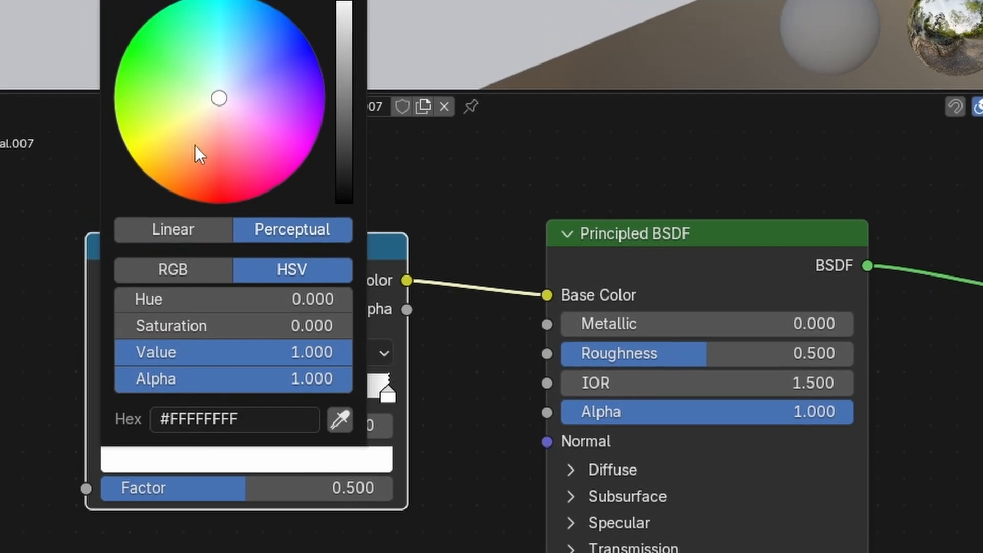
pyautogui.click(216, 167)
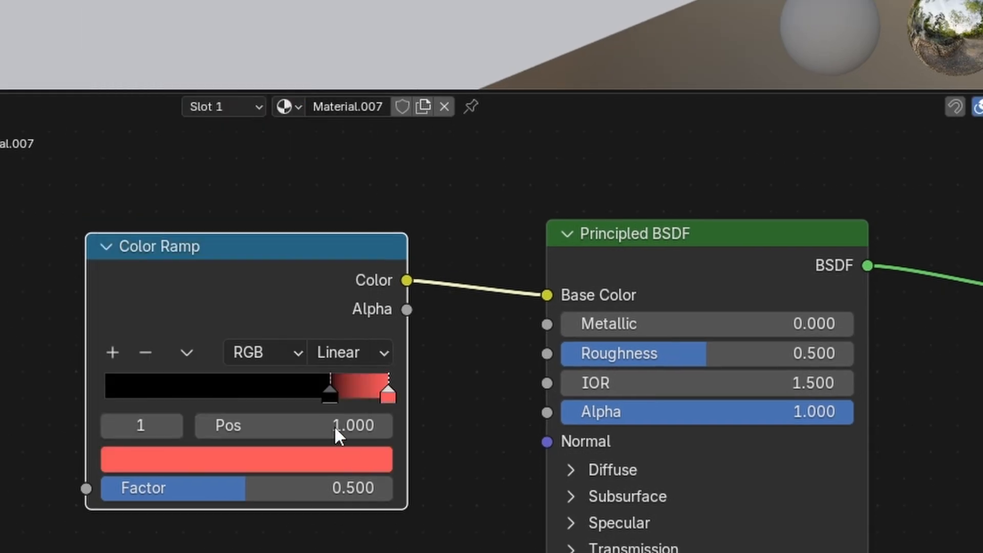
# Recolor the ramp's black stop at 0.795 to a bright blue.
pyautogui.click(330, 394)
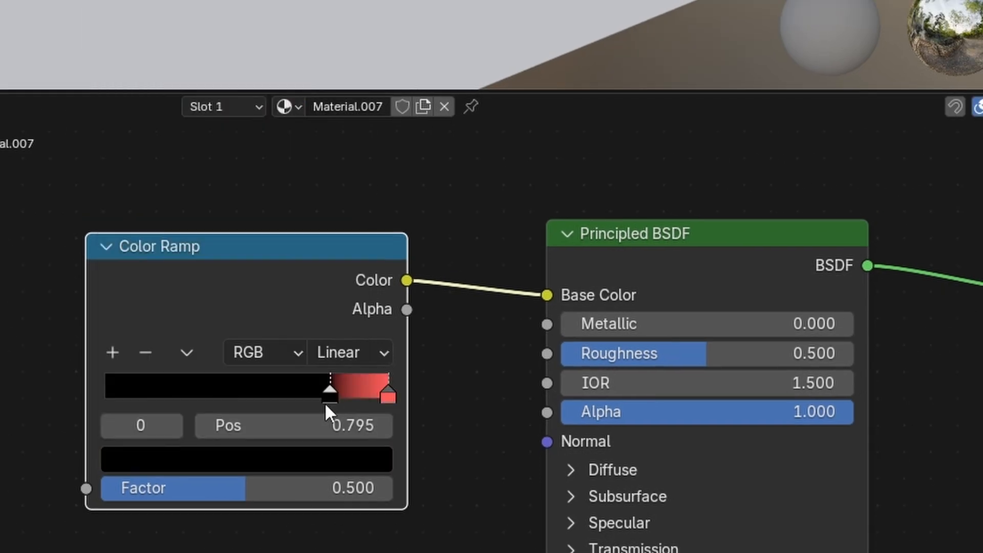
pyautogui.click(306, 454)
pyautogui.moveTo(344, 204); pyautogui.dragTo(344, 13)
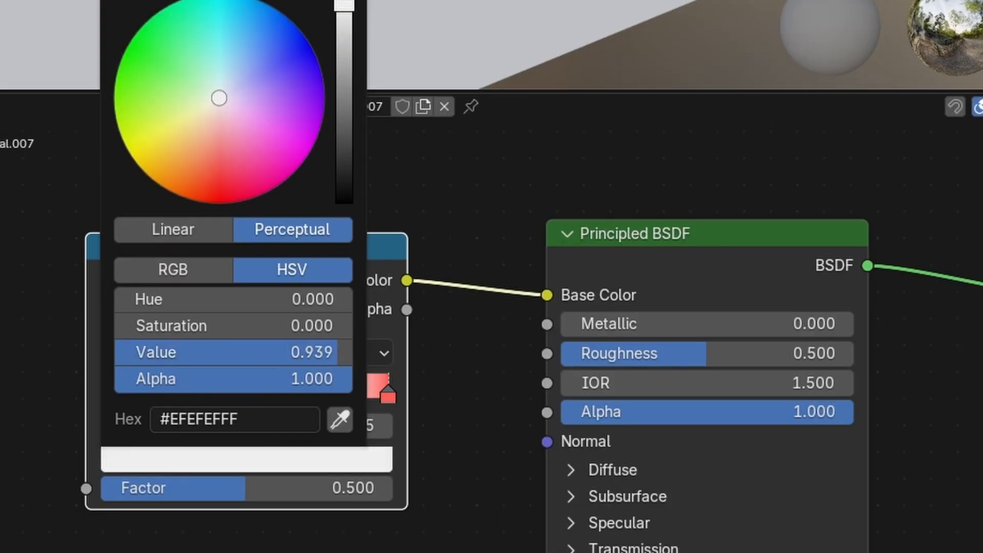
pyautogui.click(282, 48)
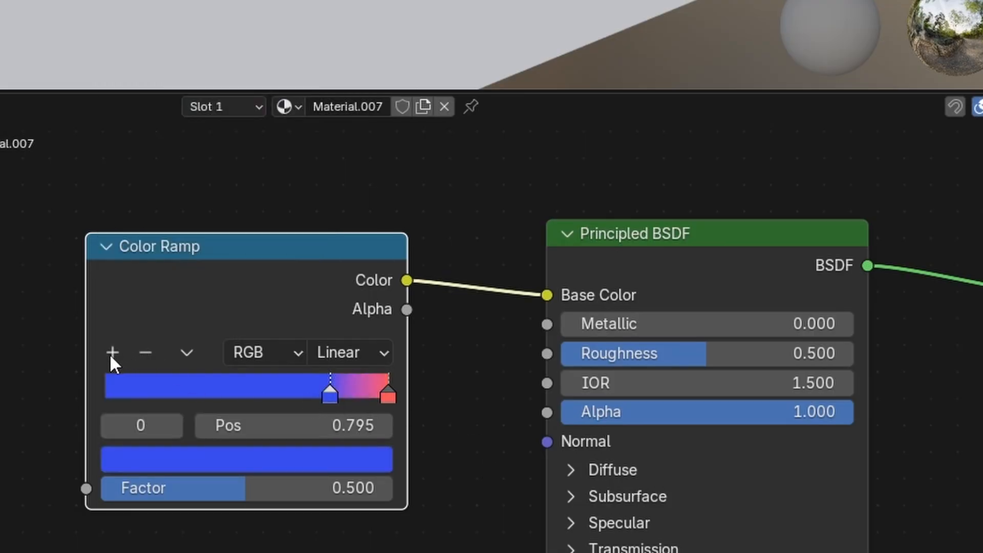
# Add two ramp stops, placing the purple one at about 0.58 and the other at 0.335, and color the latter cyan.
pyautogui.click(111, 353)
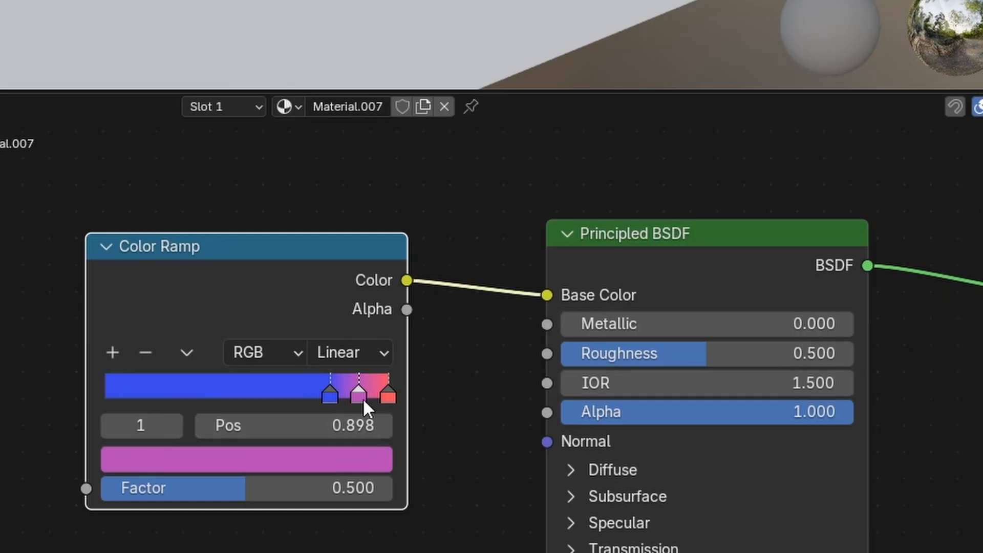
pyautogui.moveTo(339, 399); pyautogui.dragTo(174, 400)
pyautogui.click(81, 354)
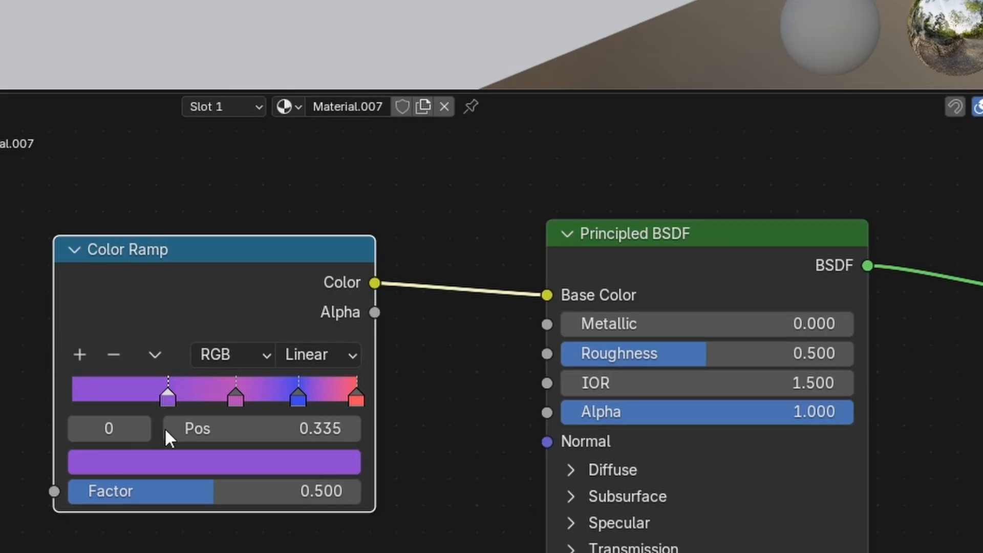
pyautogui.click(197, 466)
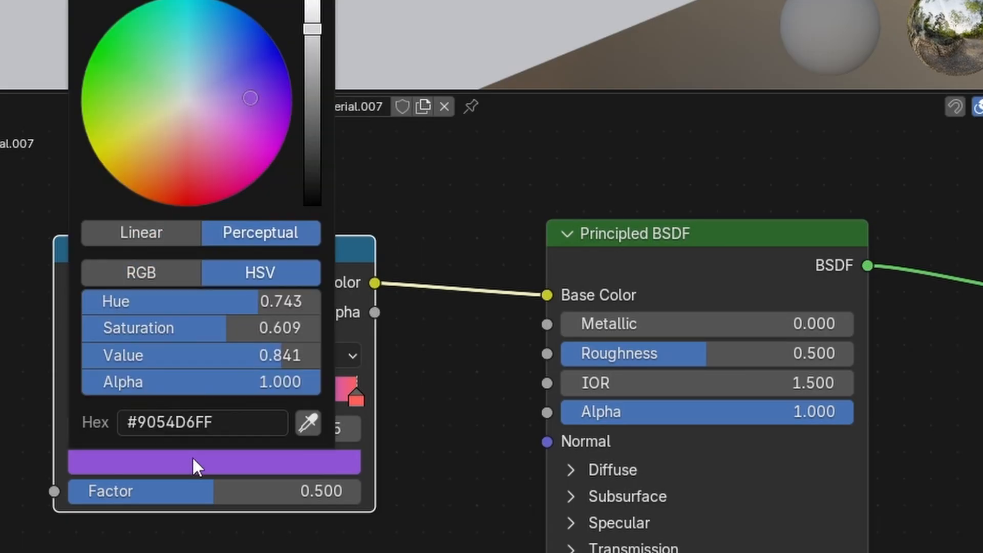
pyautogui.click(191, 8)
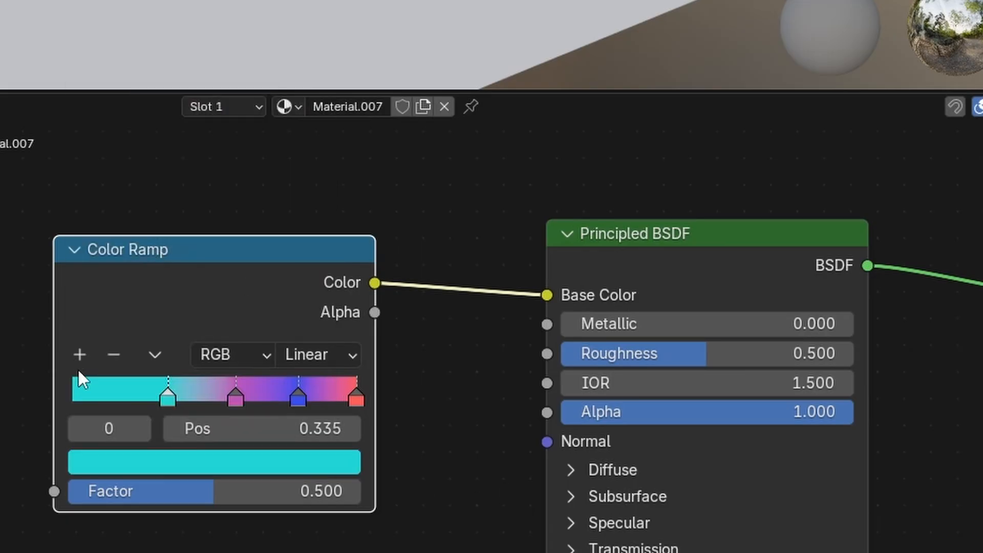
# Add another ramp stop, move it to position 0.146 and color it yellow-green.
pyautogui.click(80, 354)
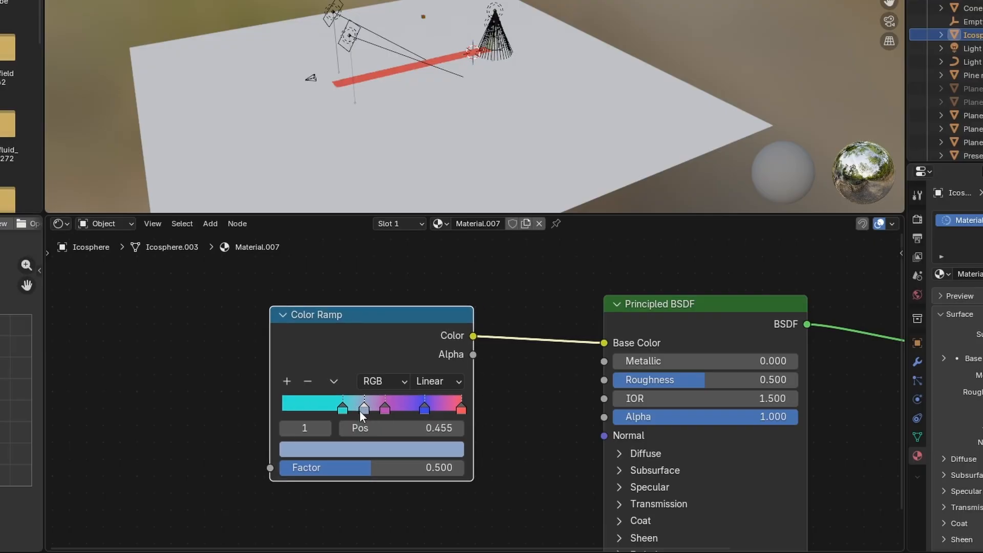
pyautogui.moveTo(206, 398); pyautogui.dragTo(119, 398)
pyautogui.moveTo(309, 410); pyautogui.dragTo(305, 410)
pyautogui.click(369, 449)
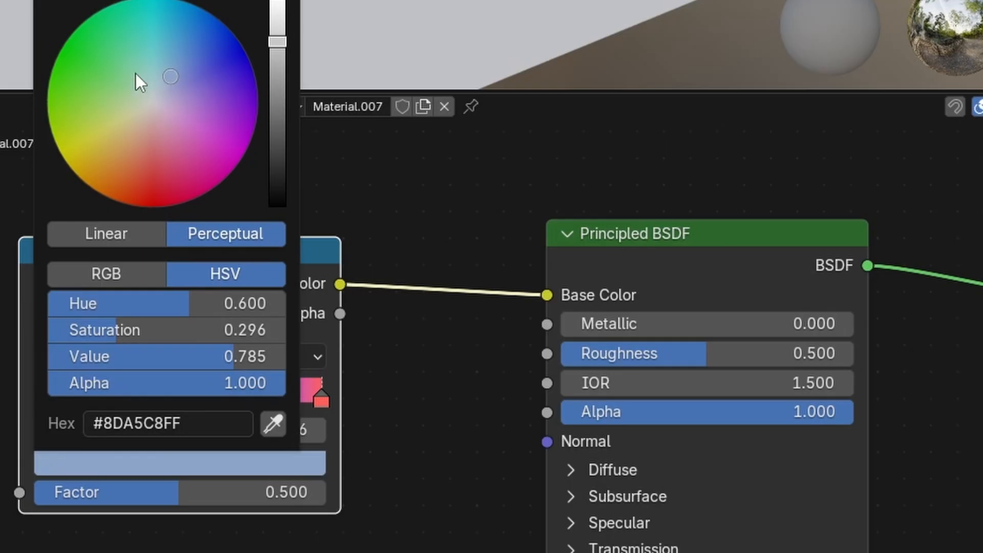
pyautogui.click(73, 129)
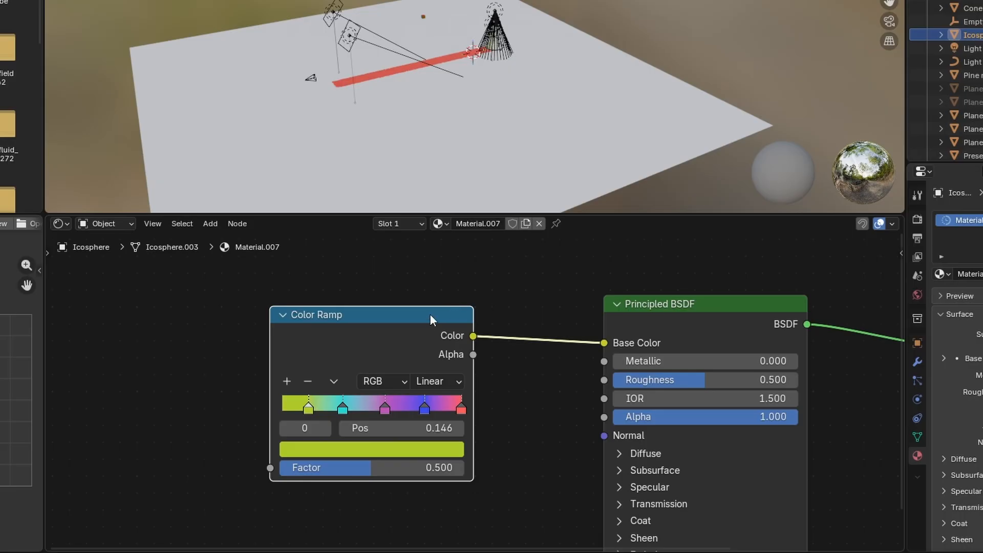
# Move the Color Ramp node nearer the Principled BSDF and space its stops evenly: purple about 0.59, cyan 0.376, yellow-green 0.173.
pyautogui.moveTo(294, 250); pyautogui.dragTo(403, 224)
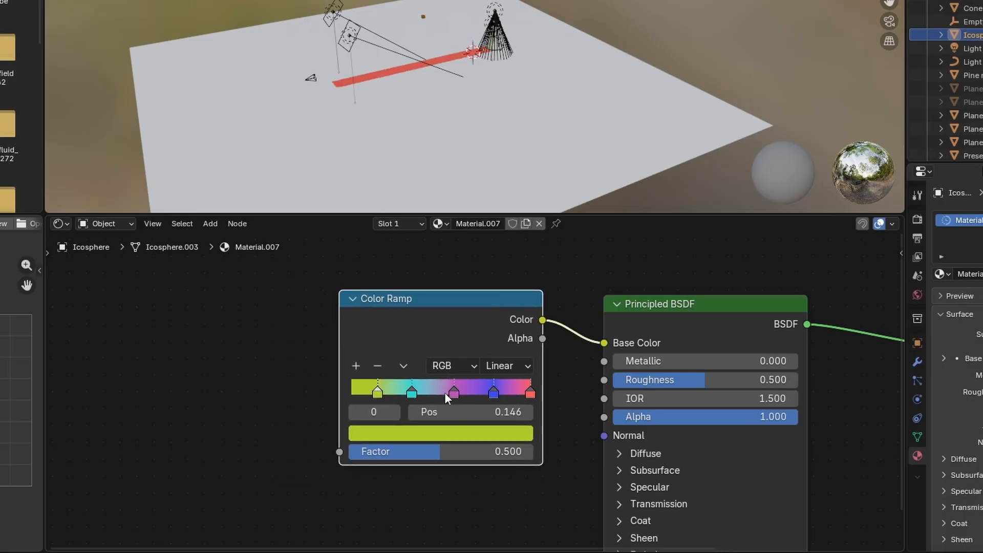
pyautogui.moveTo(316, 364); pyautogui.dragTo(316, 376)
pyautogui.click(253, 372)
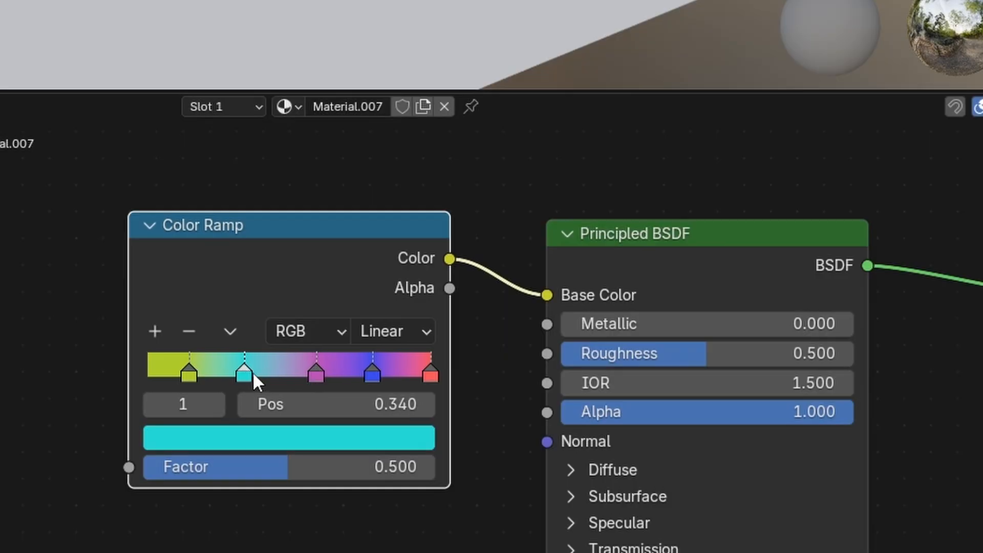
pyautogui.moveTo(198, 371); pyautogui.dragTo(207, 372)
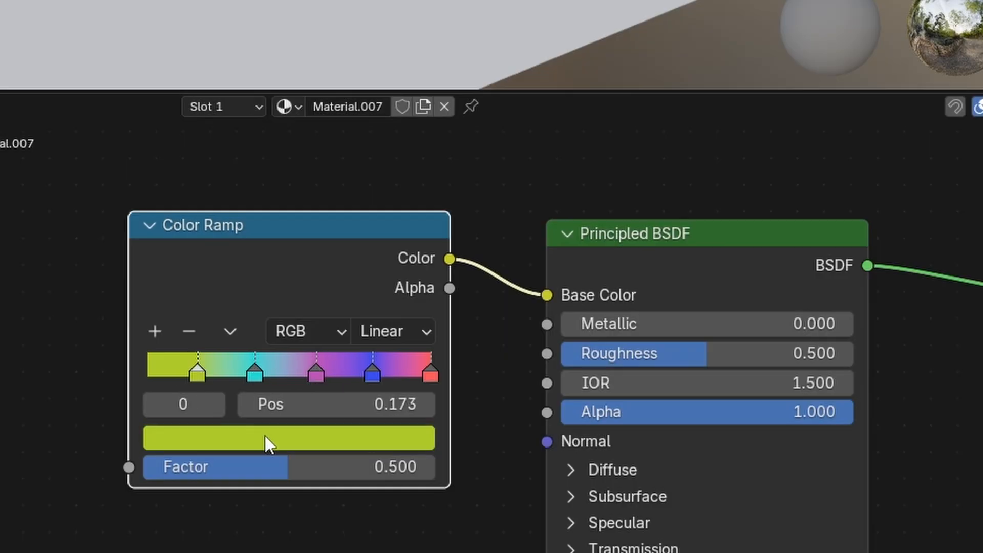
# Add a sixth color stop to the ramp and move it to the start at position 0.000.
pyautogui.click(155, 331)
pyautogui.click(255, 374)
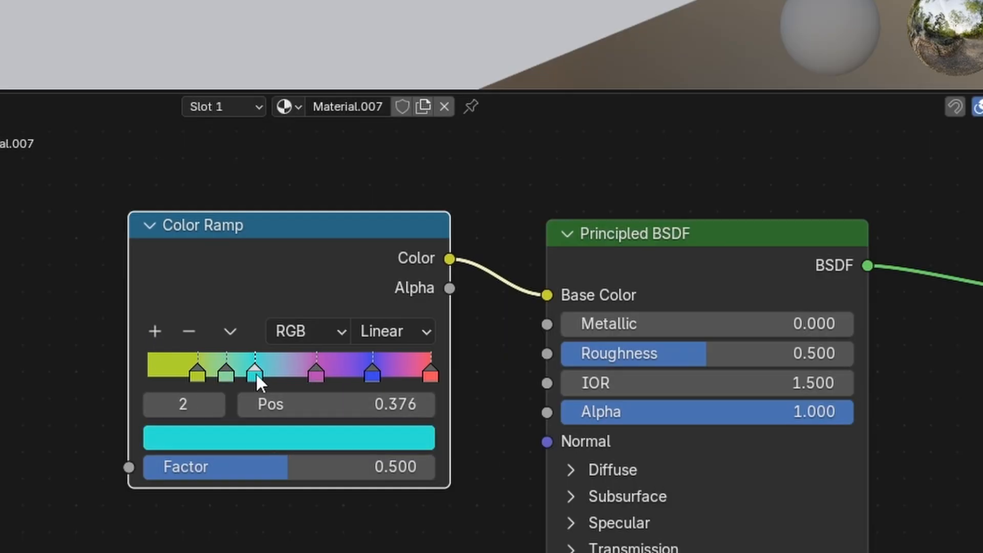
pyautogui.moveTo(230, 375); pyautogui.dragTo(135, 374)
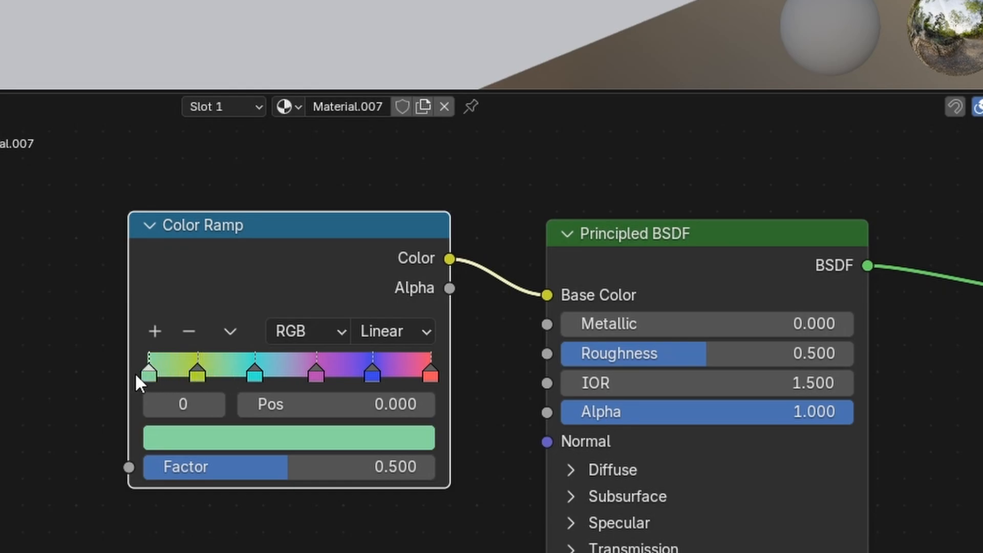
# Color the ramp stop at position 0.000 orange.
pyautogui.click(281, 435)
pyautogui.click(397, 241)
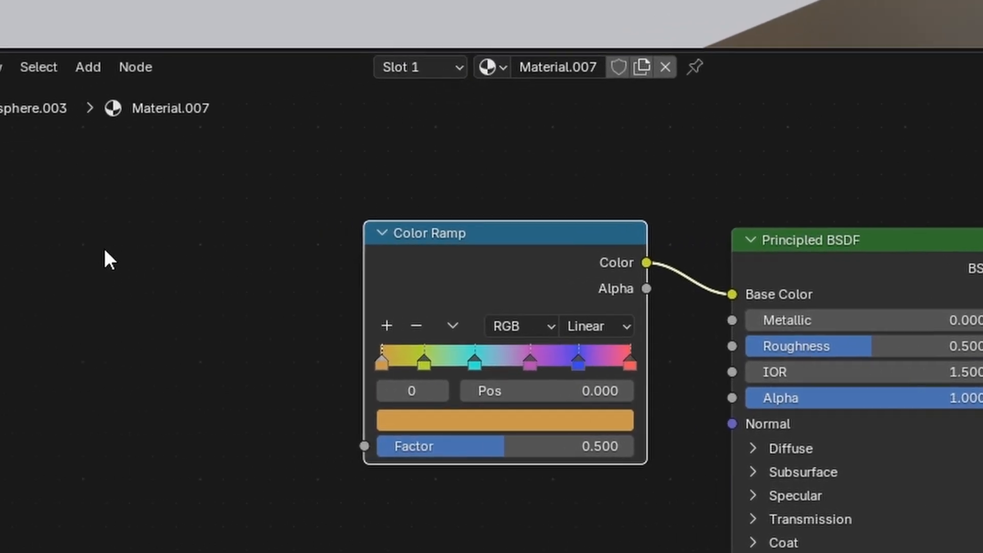
# Add an Object Info node before the Color Ramp and connect its Random output to the ramp's Factor.
pyautogui.hotkey('shift', 'a')
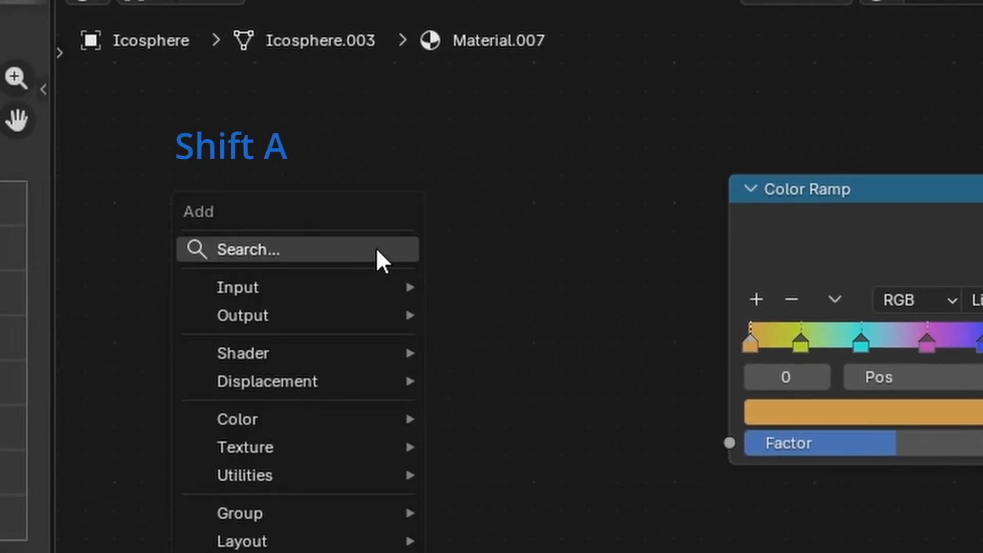
pyautogui.click(365, 244)
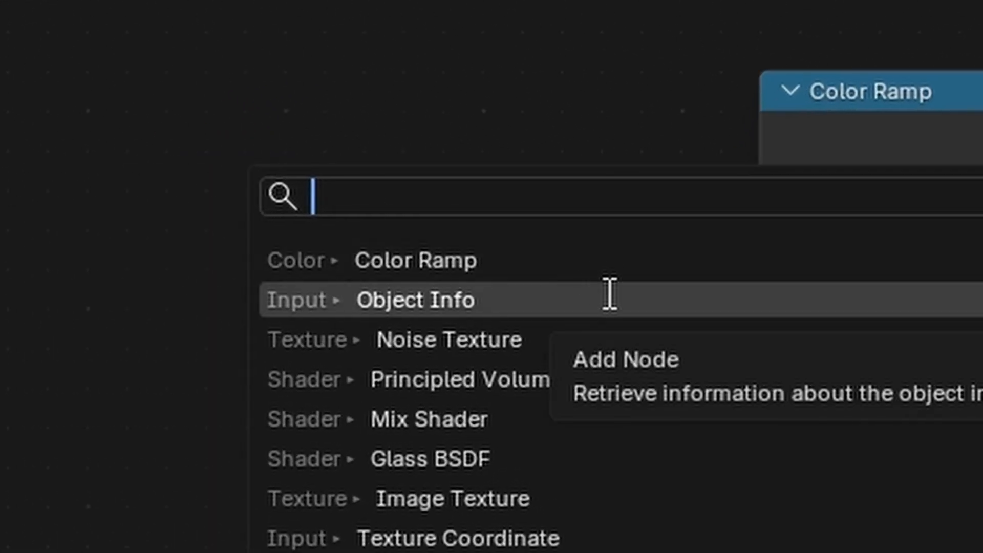
pyautogui.click(609, 294)
pyautogui.click(434, 360)
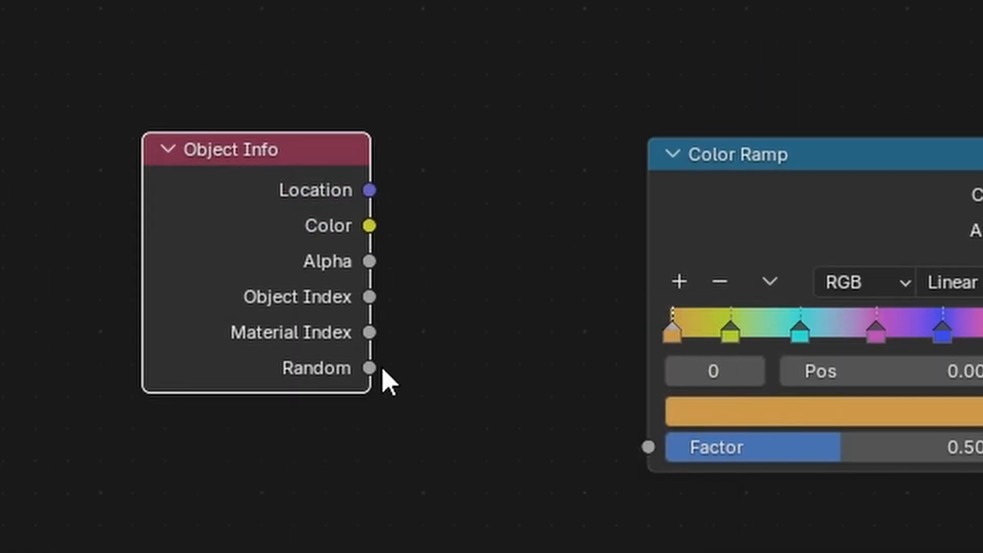
pyautogui.moveTo(371, 371); pyautogui.dragTo(648, 447)
# Set the Principled BSDF's Metallic to 0.900, Roughness to about 0.077 and Alpha to 0.500.
pyautogui.moveTo(778, 192); pyautogui.dragTo(638, 182)
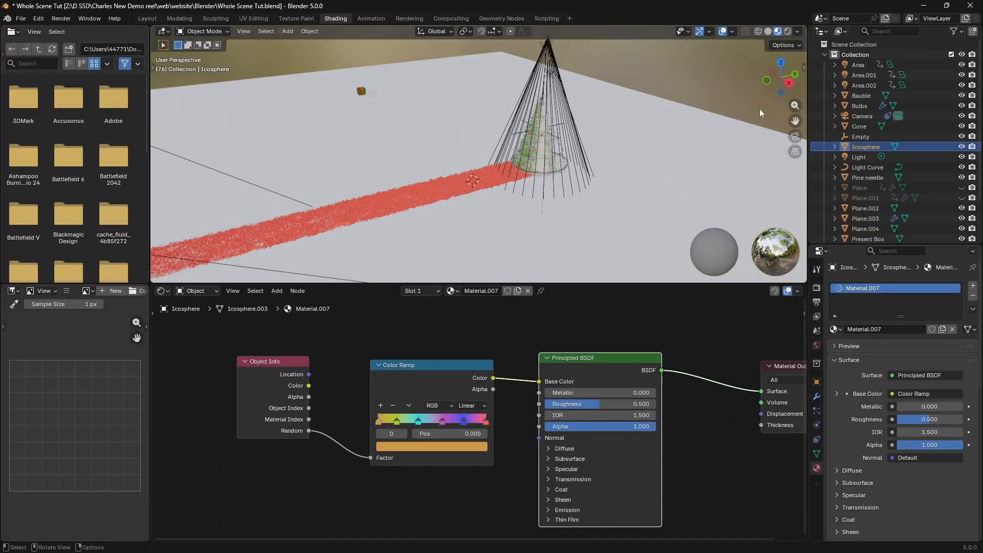
pyautogui.scroll(5, 374, 84)
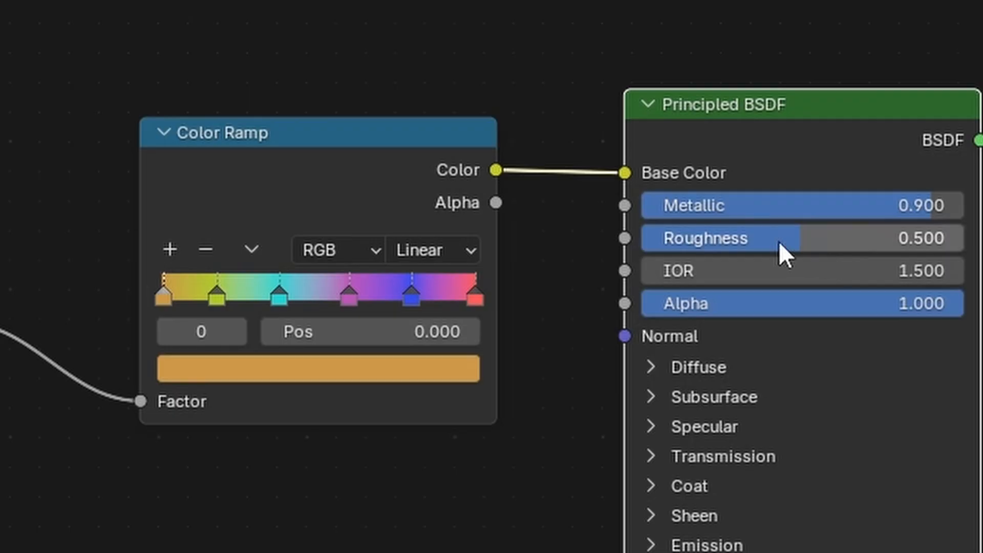
pyautogui.moveTo(779, 243); pyautogui.dragTo(748, 243)
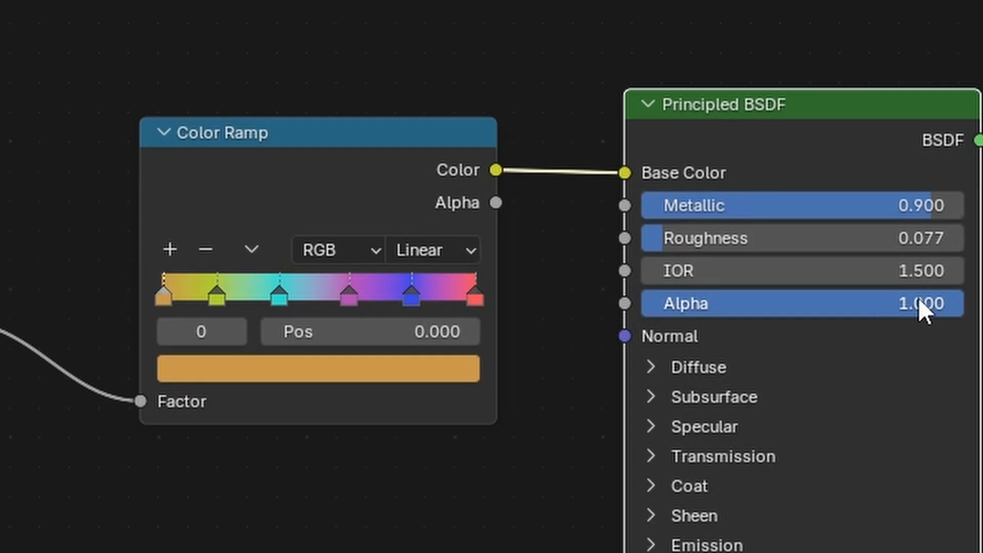
pyautogui.doubleClick(921, 299)
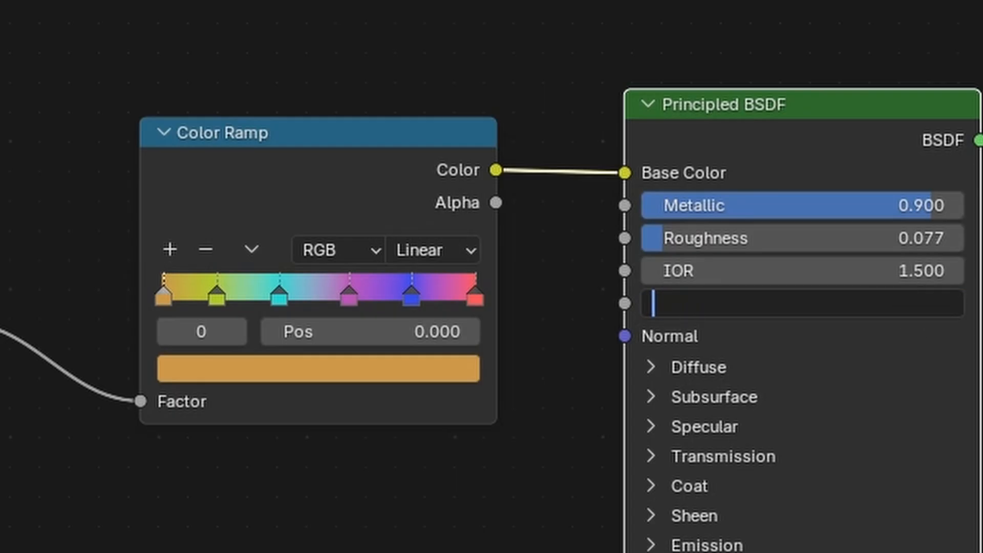
pyautogui.write('.5')
pyautogui.press('Return')
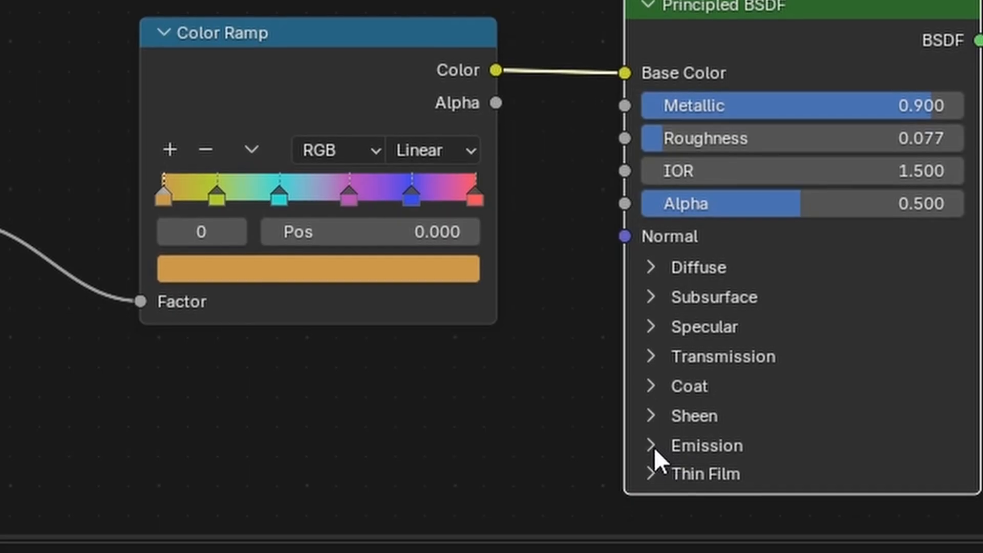
# Expand the Principled BSDF's Emission settings and set the emission strength to 5.
pyautogui.click(650, 444)
pyautogui.moveTo(756, 7); pyautogui.dragTo(758, 0)
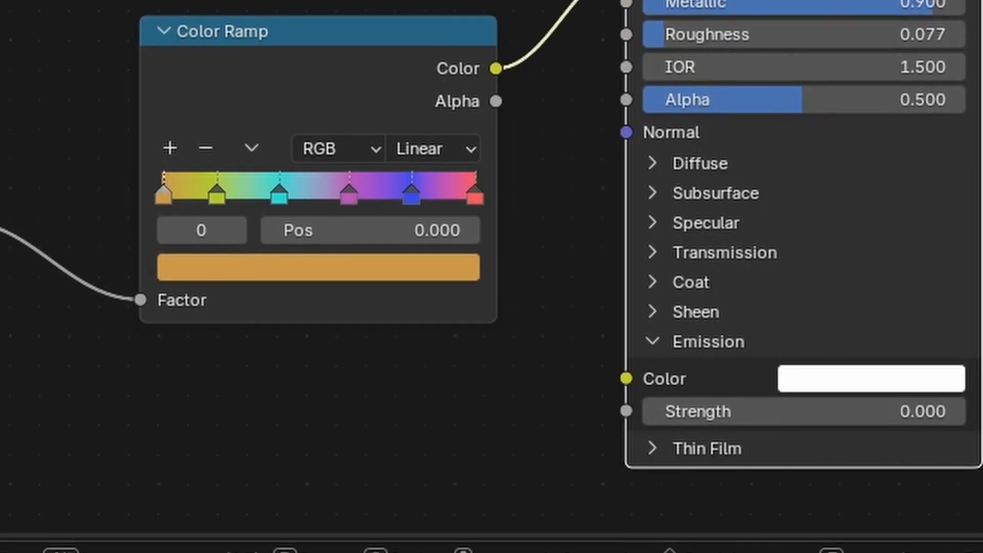
pyautogui.click(931, 412)
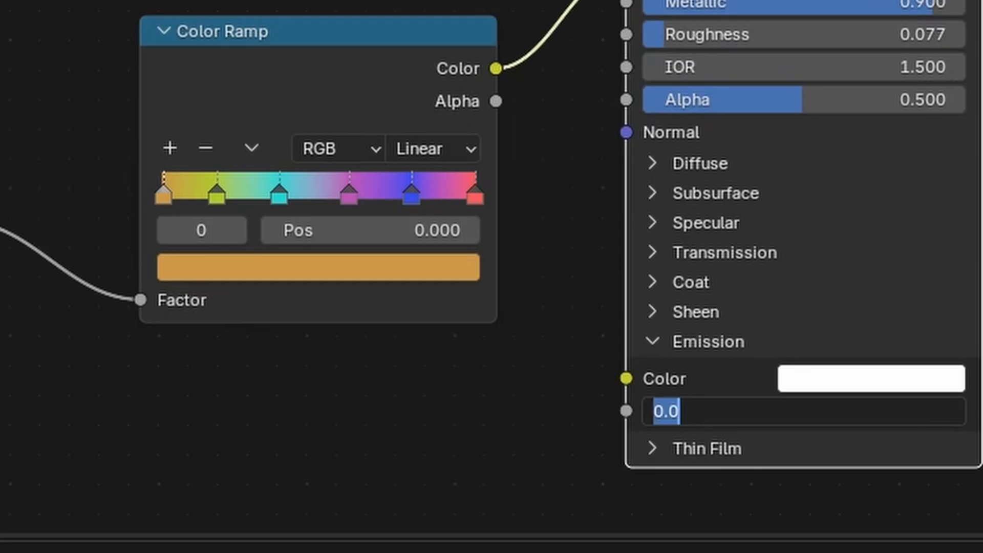
pyautogui.write('5')
pyautogui.press('Return')
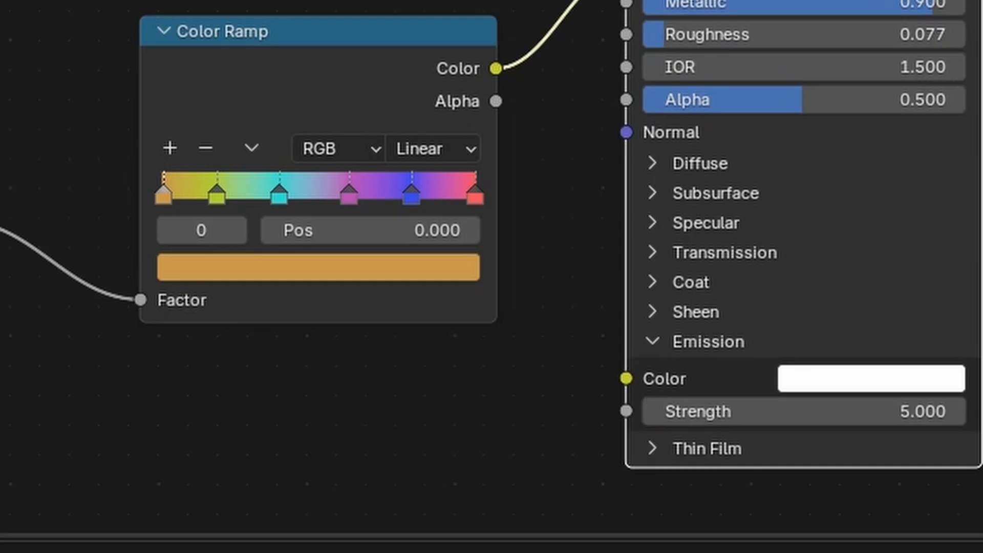
# Connect the Color Ramp's Color output to the Emission Color and set the emission strength to 3.
pyautogui.moveTo(279, 20); pyautogui.dragTo(255, 11)
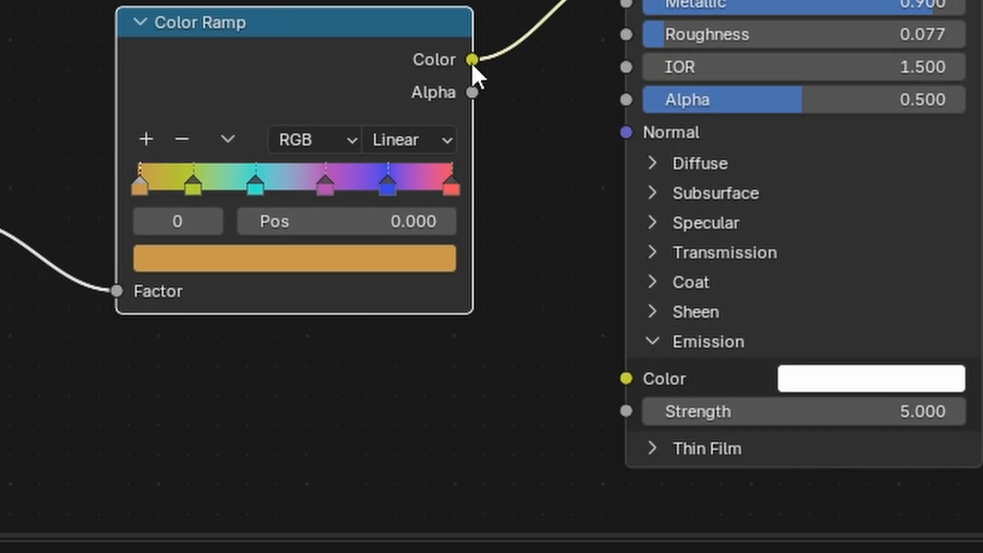
pyautogui.moveTo(471, 60); pyautogui.dragTo(626, 378)
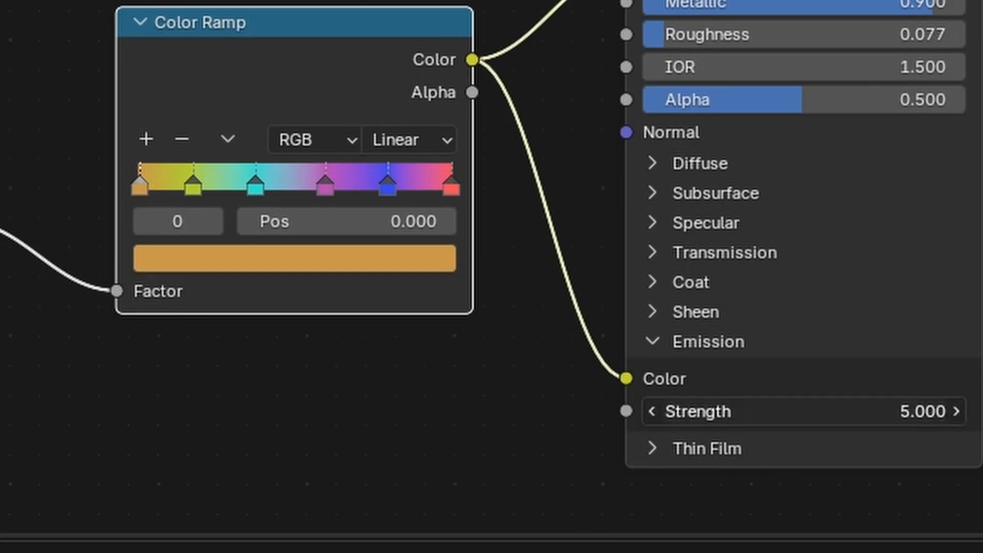
pyautogui.click(804, 411)
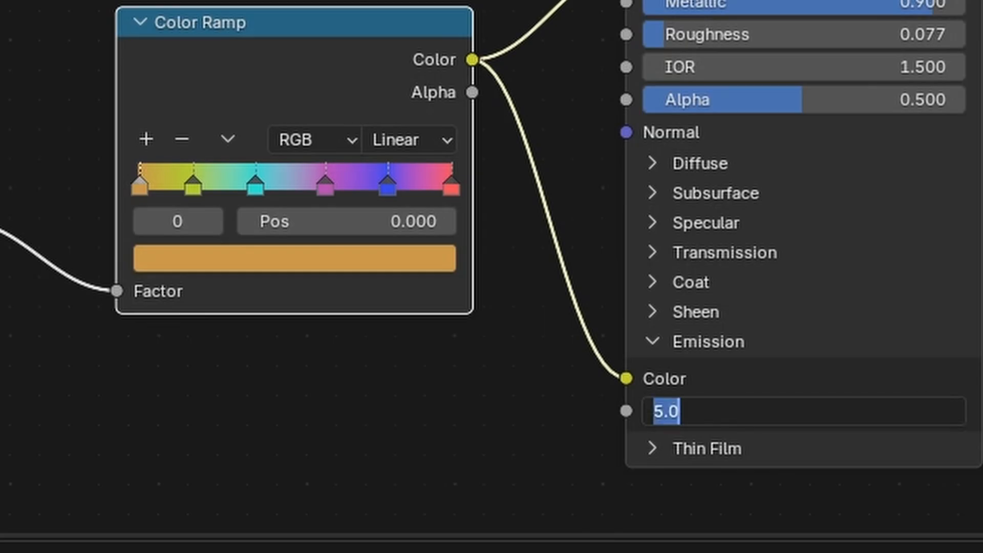
pyautogui.press('Return')
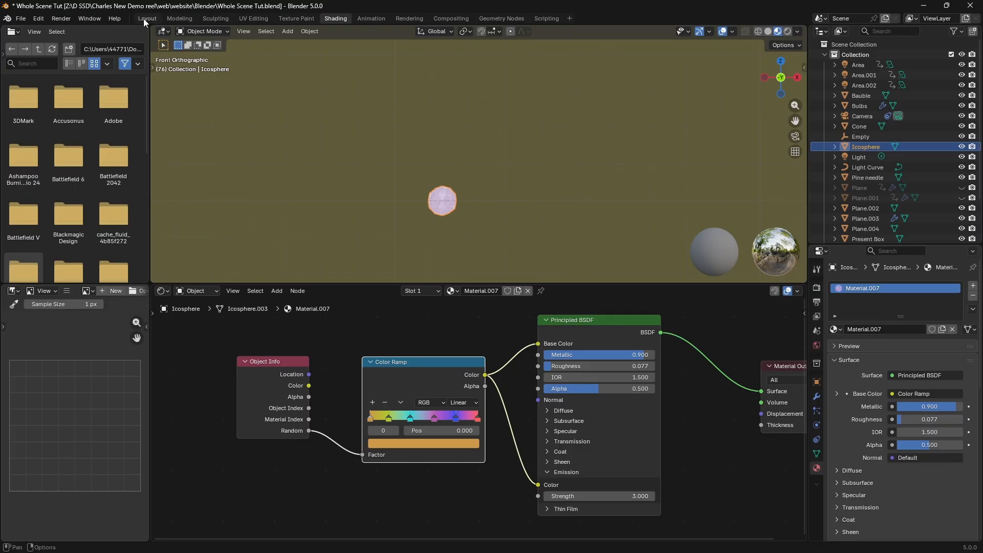
# Return to the Layout workspace and rename the Icosphere object as Fairy Light.
pyautogui.click(144, 19)
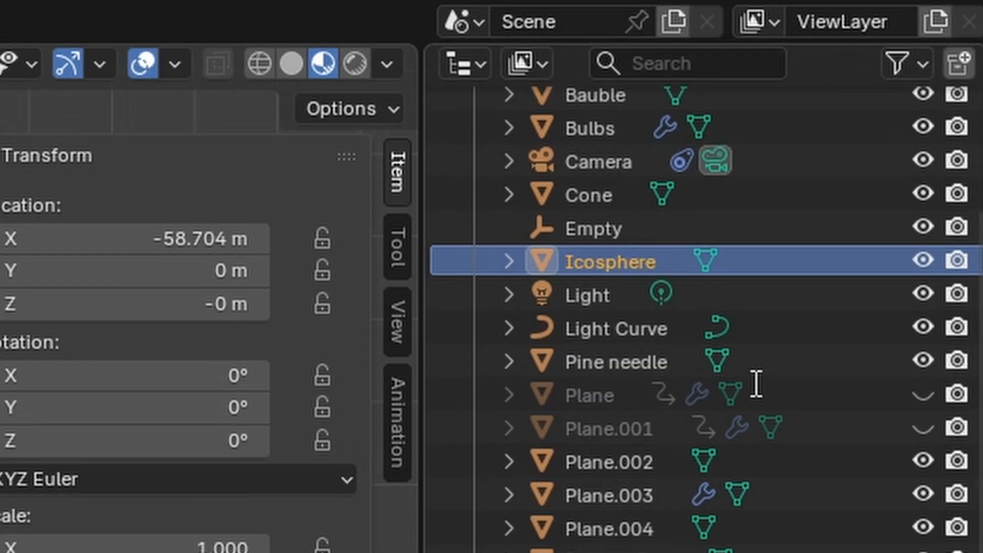
pyautogui.scroll(3, 756, 383)
pyautogui.press('F2')
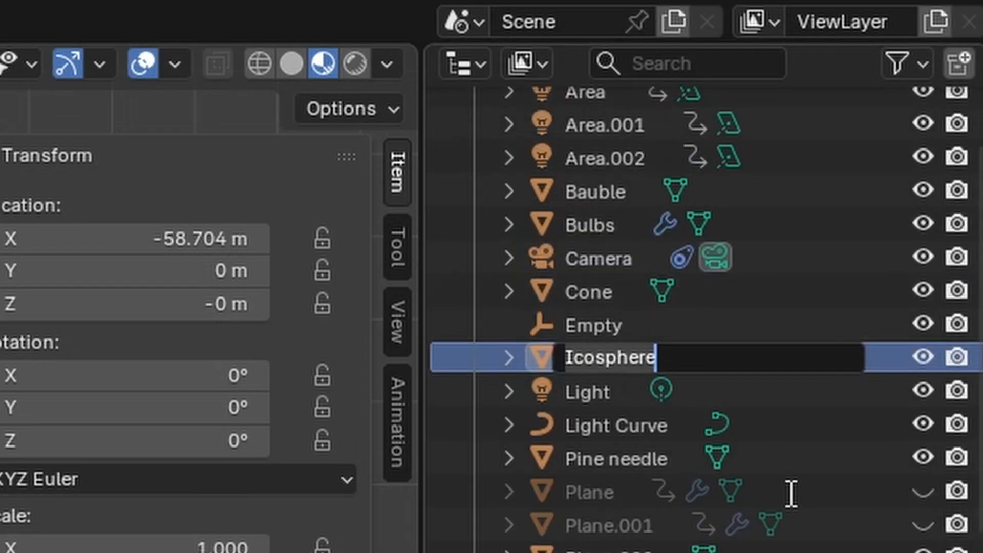
pyautogui.press('BackSpace')
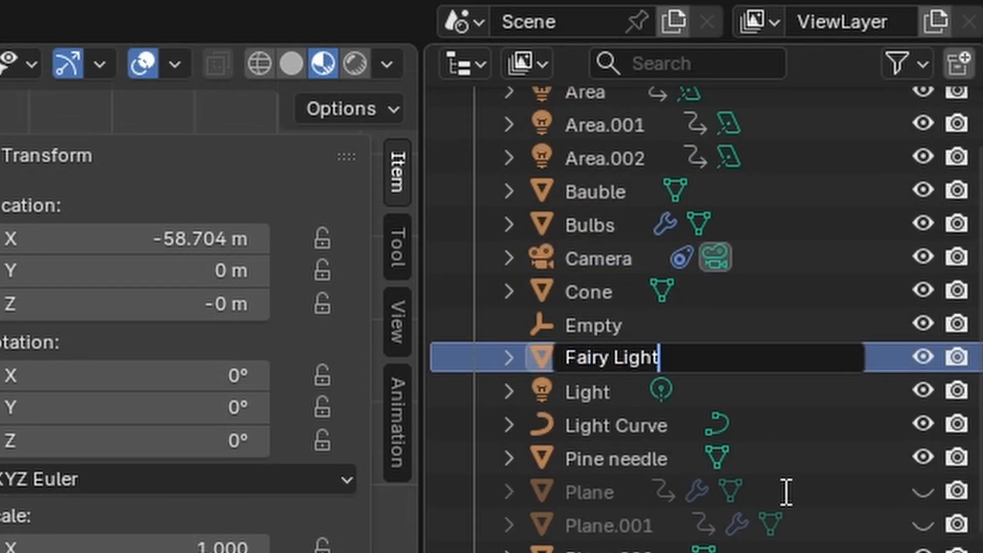
pyautogui.press('Return')
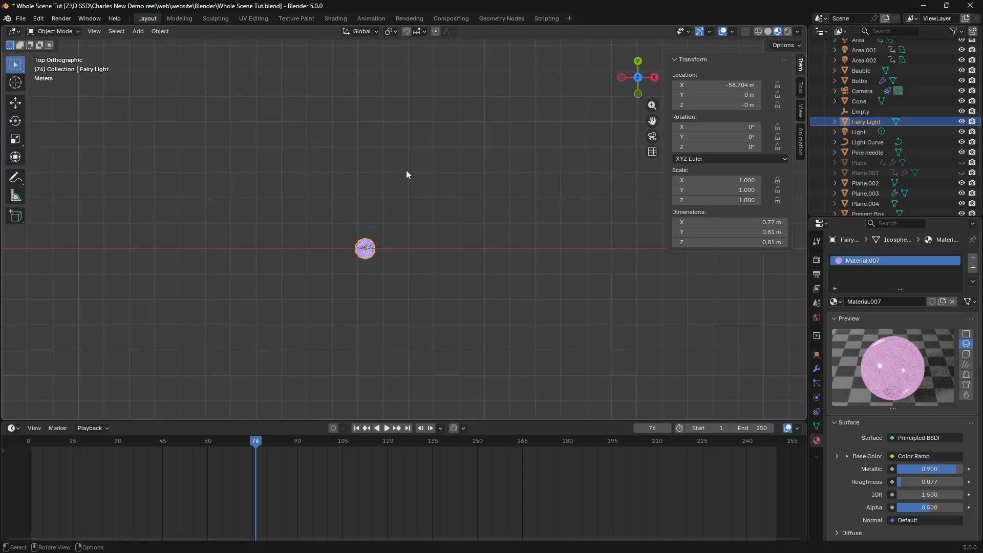
# Select the large ground plane and add a particle system to it.
pyautogui.scroll(-9, 412, 197)
pyautogui.moveTo(652, 121); pyautogui.dragTo(283, 59)
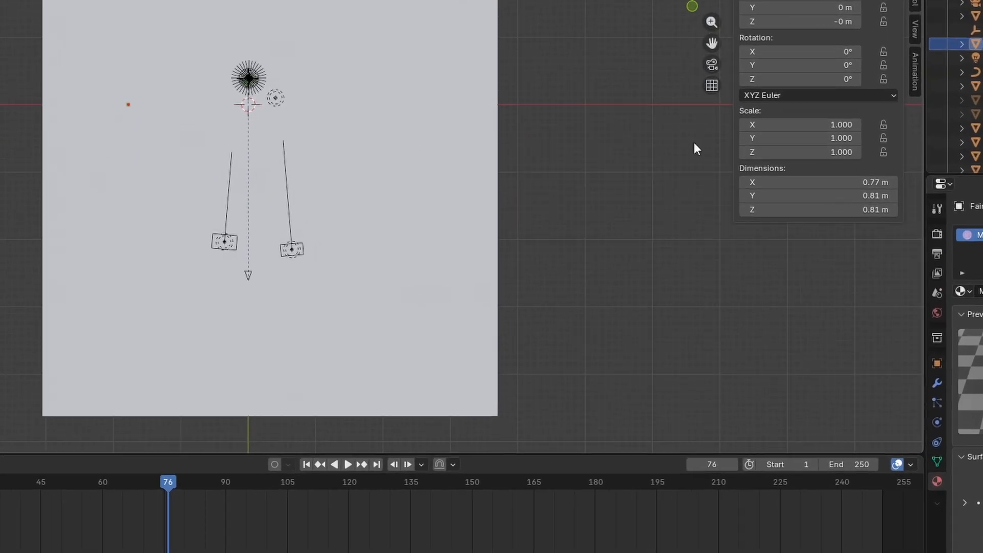
pyautogui.click(483, 308)
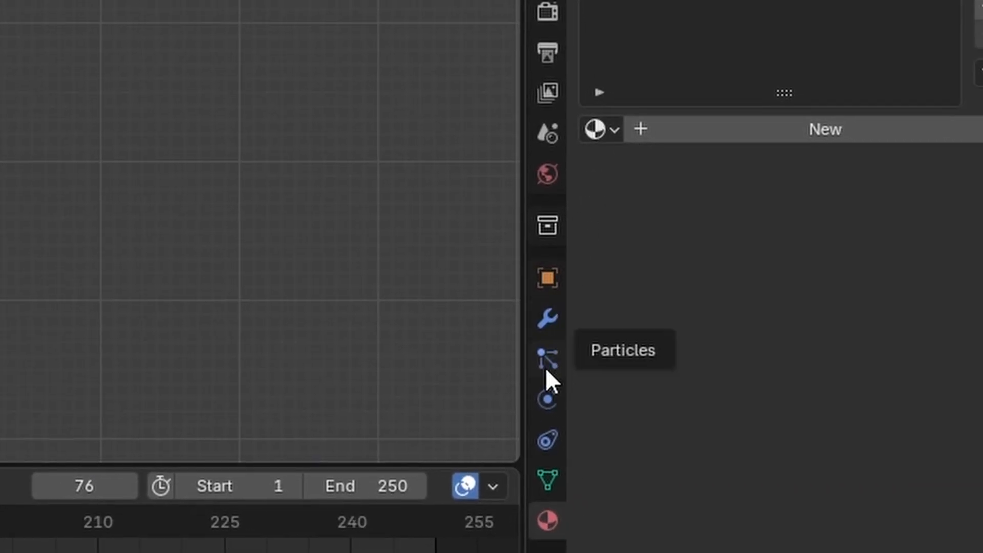
pyautogui.click(548, 360)
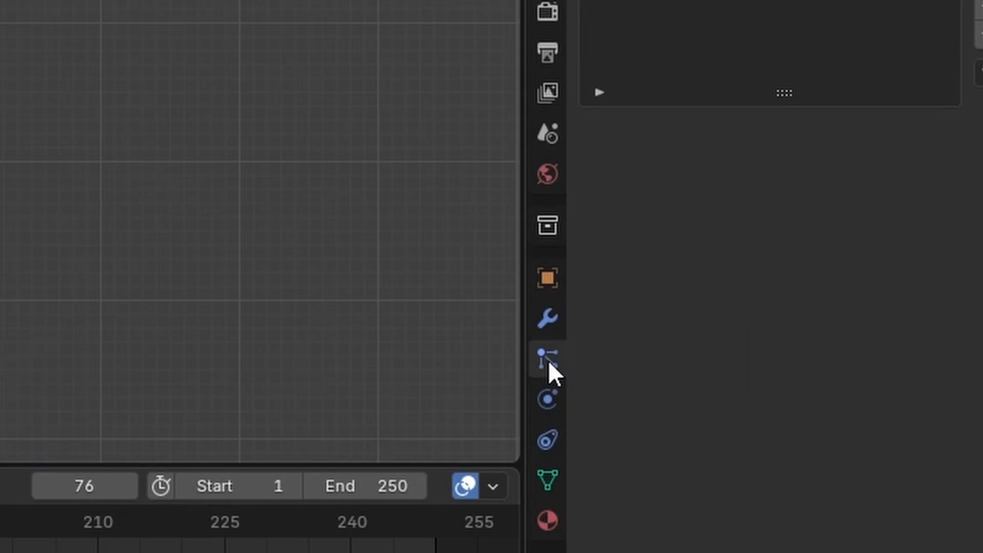
pyautogui.click(958, 205)
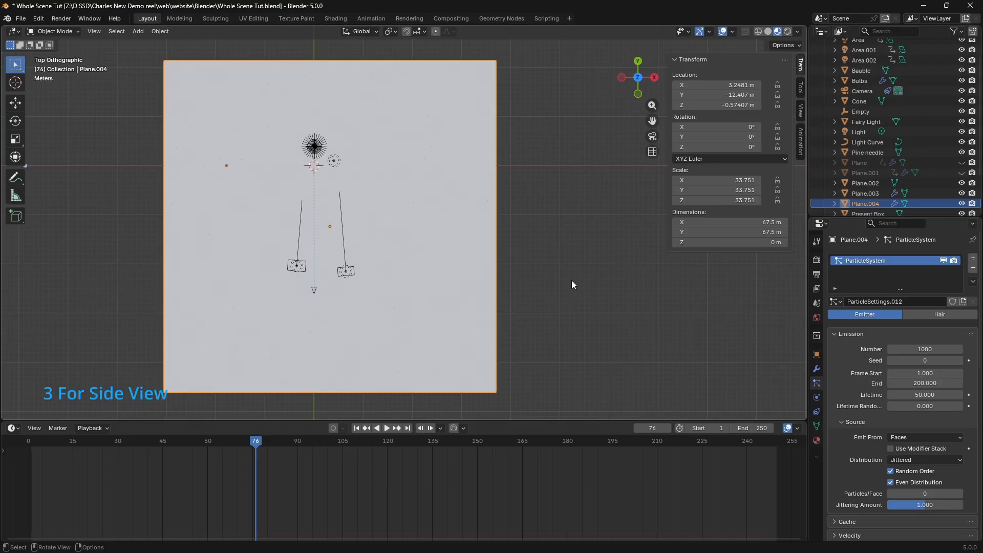
# Switch to the side view and play the animation from the first frame to check the particle motion.
pyautogui.press('3')
pyautogui.scroll(6, 490, 274)
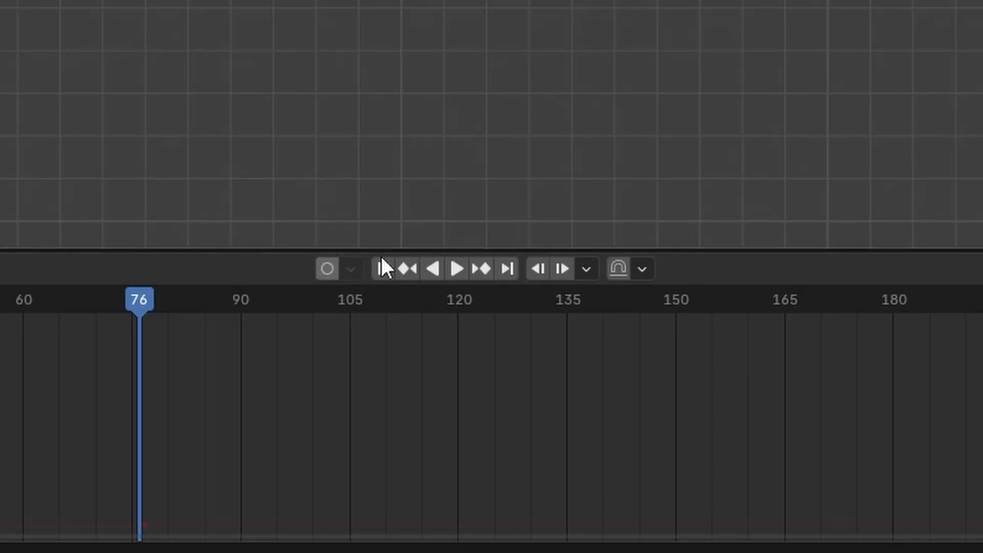
pyautogui.click(384, 261)
pyautogui.click(460, 271)
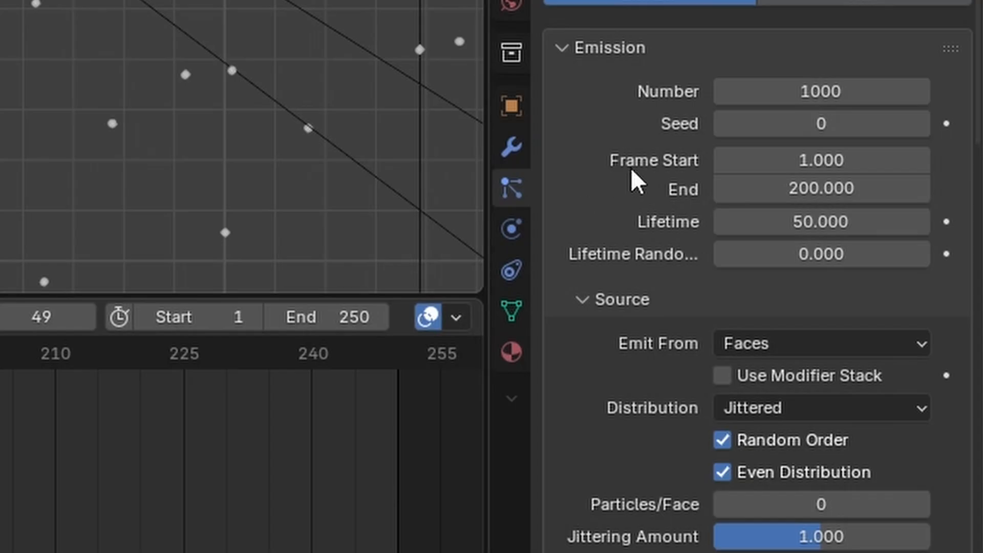
# Set the particle system's Gravity field weight to 0 and replay the animation from the first frame.
pyautogui.scroll(-10, 631, 167)
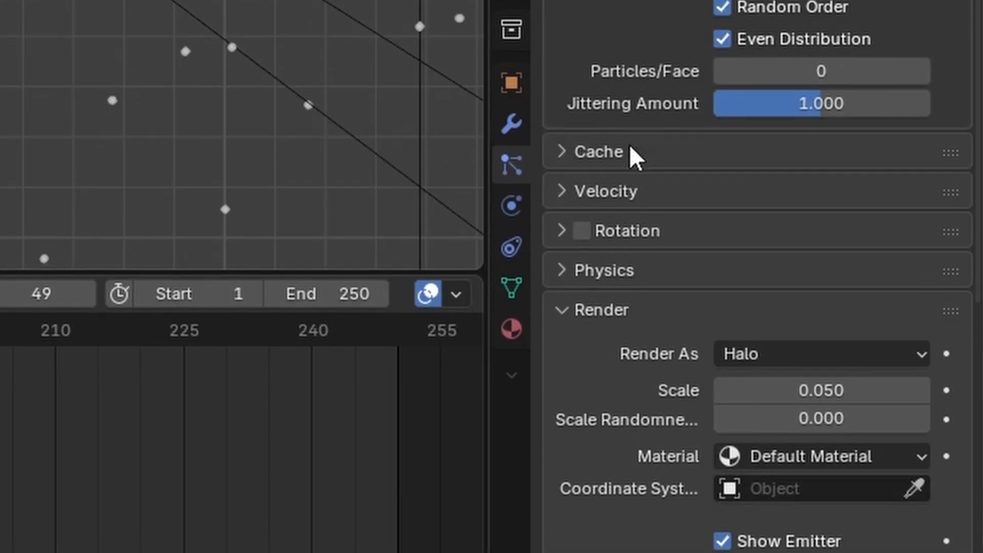
pyautogui.scroll(-15, 629, 138)
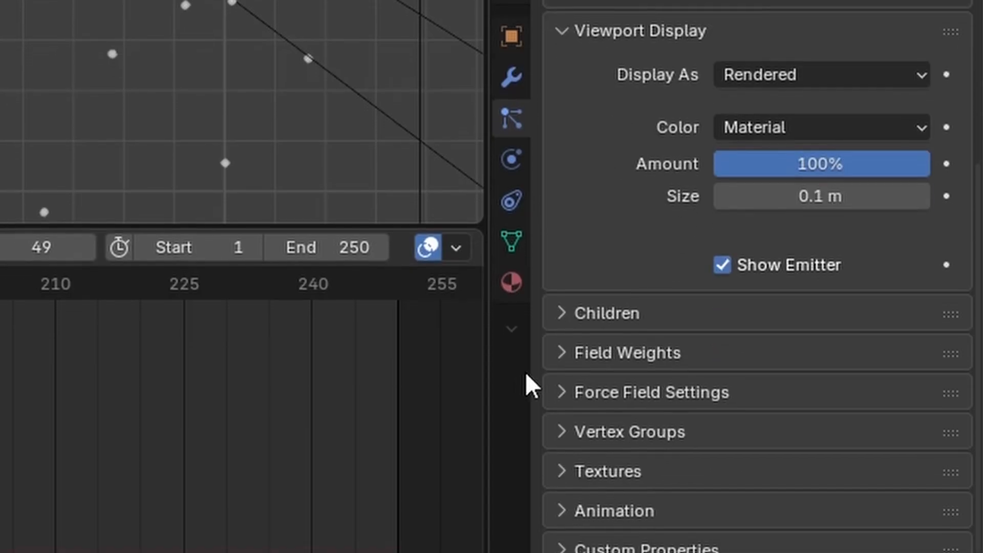
pyautogui.click(567, 353)
pyautogui.scroll(-3, 630, 235)
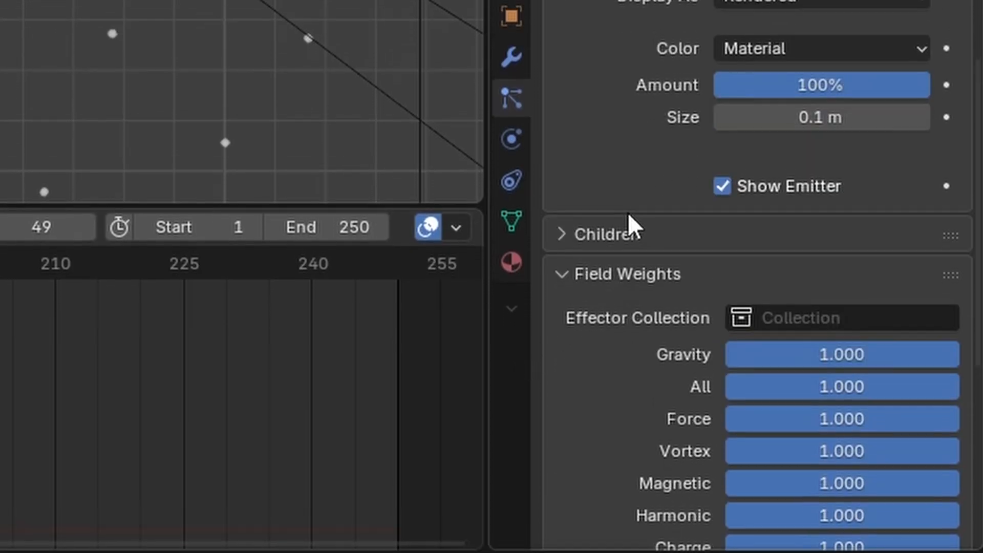
pyautogui.scroll(-8, 629, 215)
pyautogui.click(831, 10)
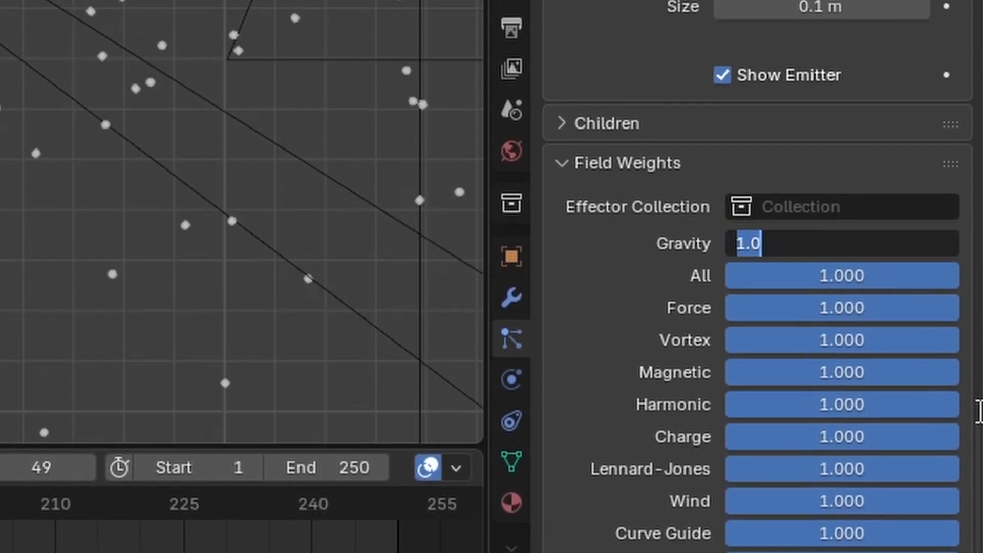
pyautogui.write('0.0')
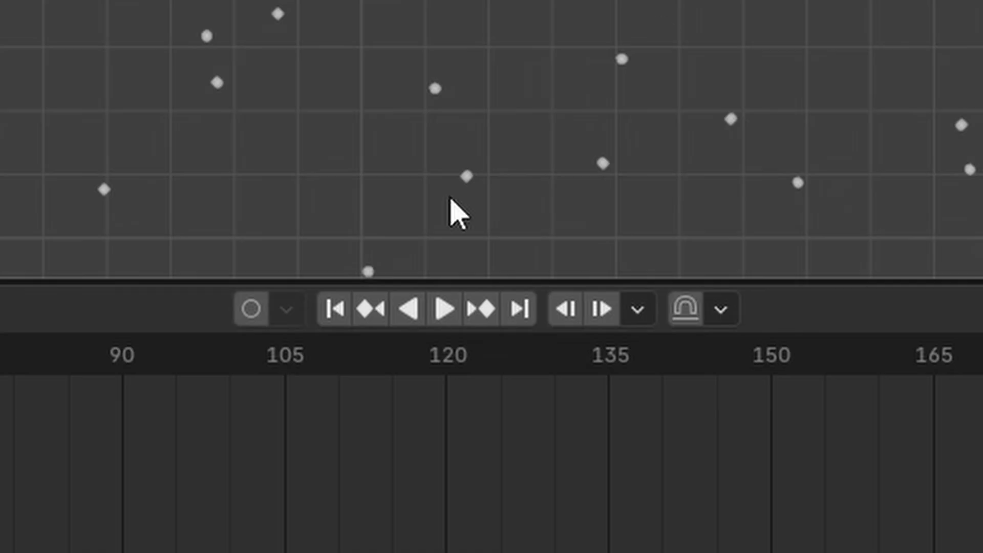
pyautogui.click(335, 309)
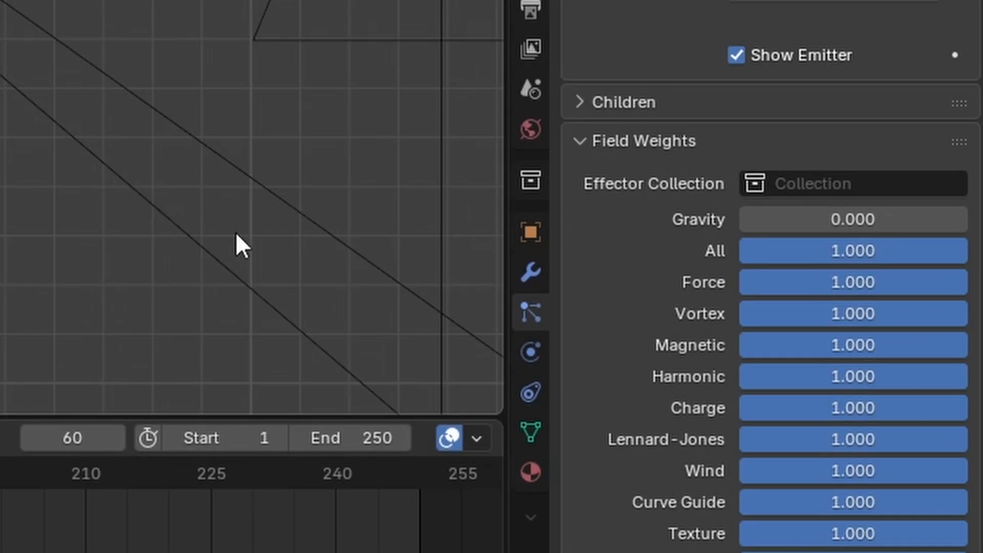
# Set the particle emission's Frame Start to -200.
pyautogui.scroll(15, 655, 327)
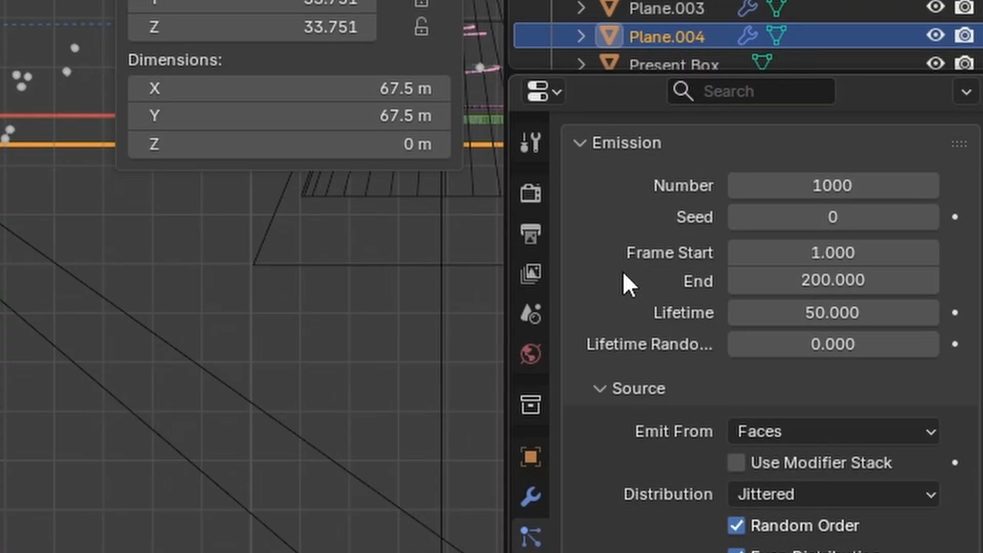
pyautogui.click(835, 254)
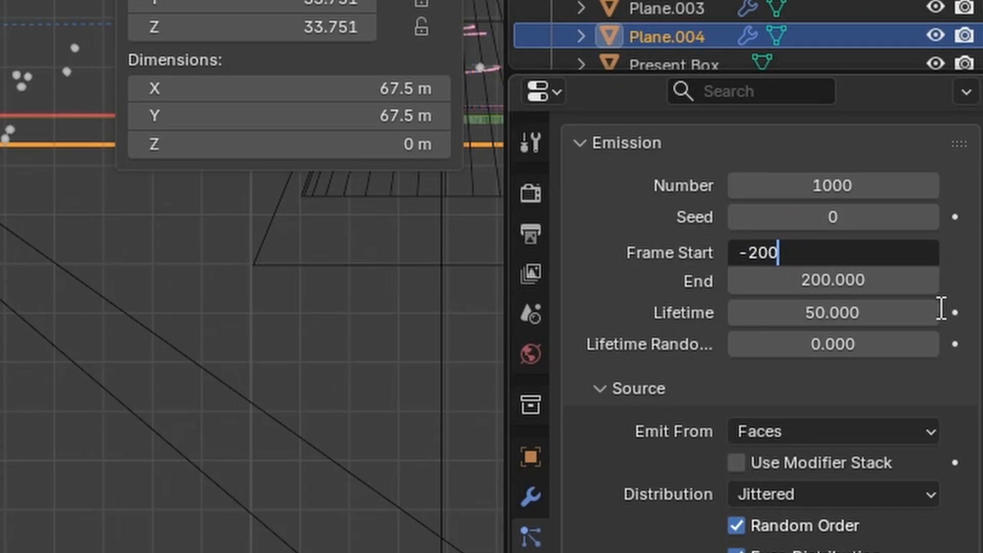
pyautogui.write('-200')
pyautogui.press('Return')
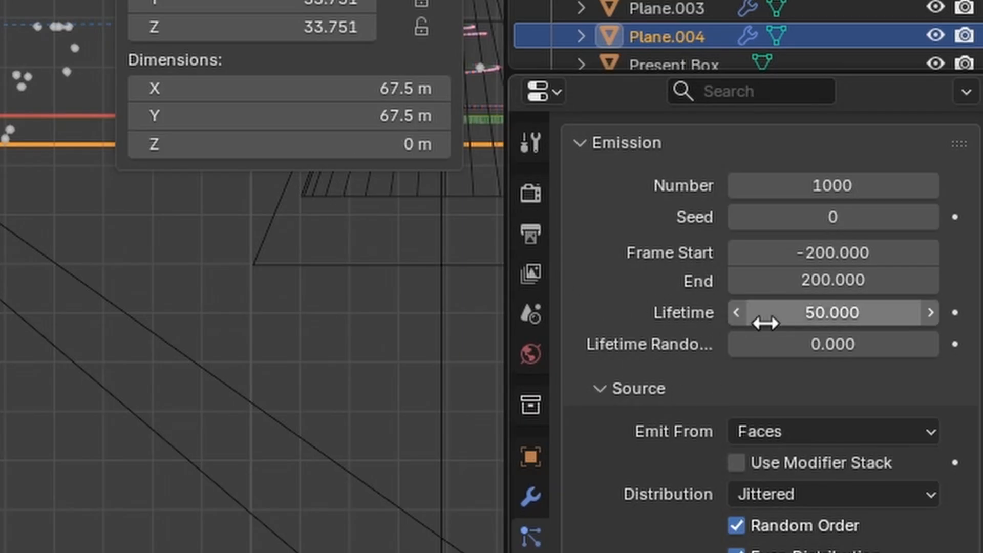
# Set the ground plane particles' Lifetime to 350.
pyautogui.click(846, 318)
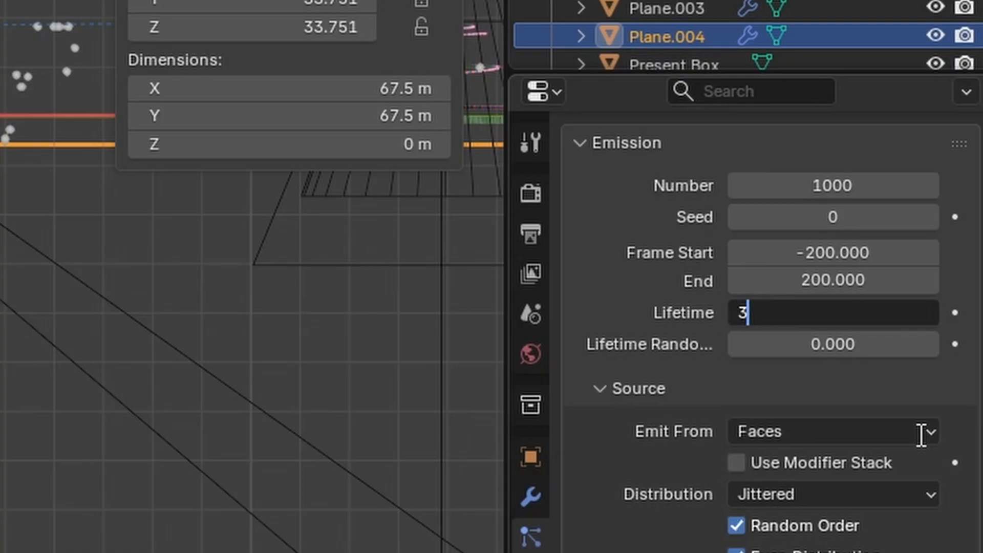
pyautogui.write('350')
pyautogui.press('Return')
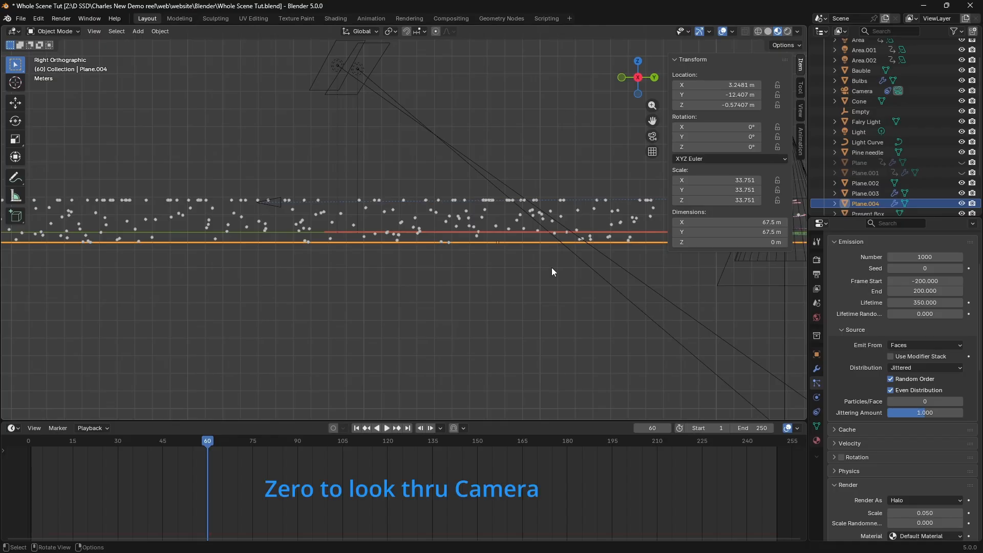
# Look through the camera, set the particles' Scale Randomness to 1, and preview the animation.
pyautogui.press('KP_0')
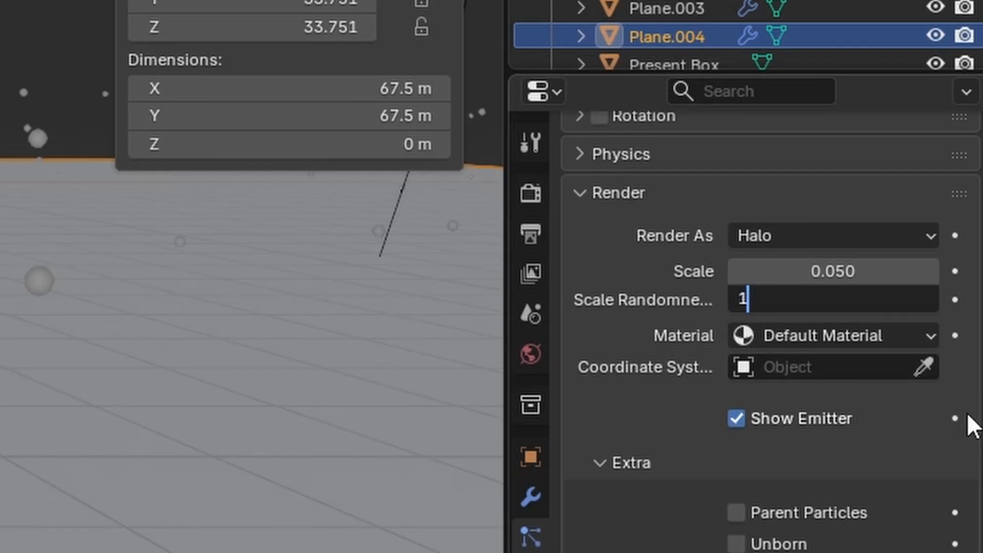
pyautogui.press('Return')
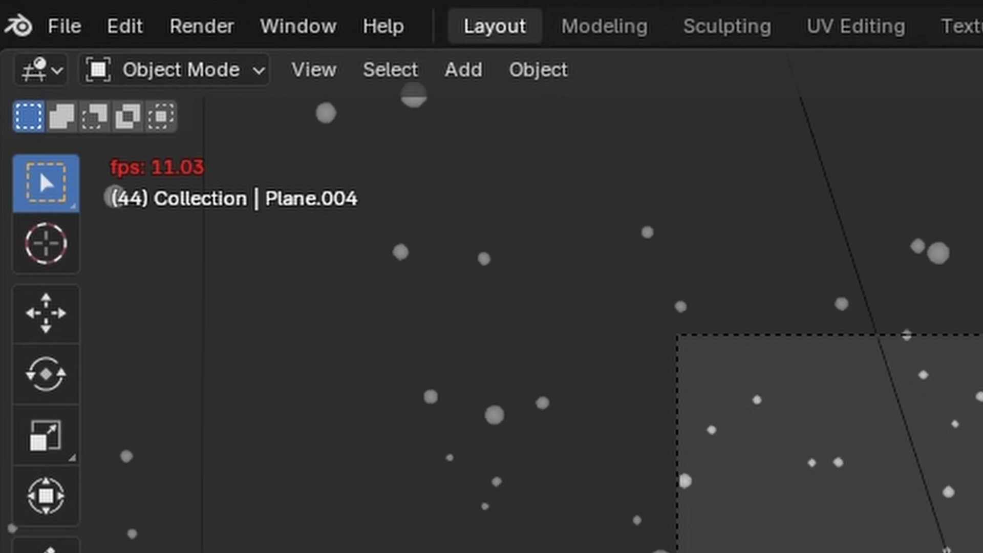
pyautogui.press('space')
# Render a still image at frame 53 to check the particles, and close the render window.
pyautogui.click(218, 26)
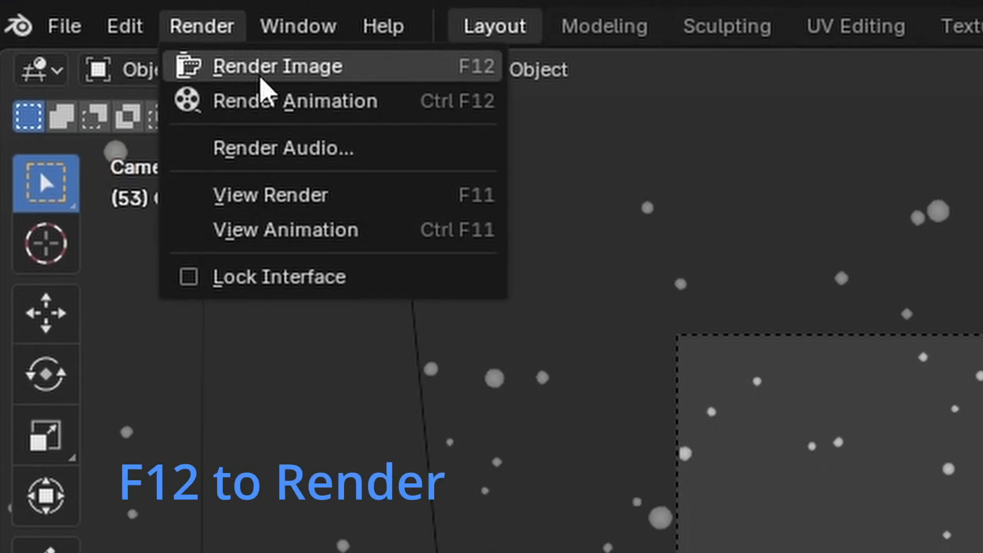
pyautogui.click(276, 63)
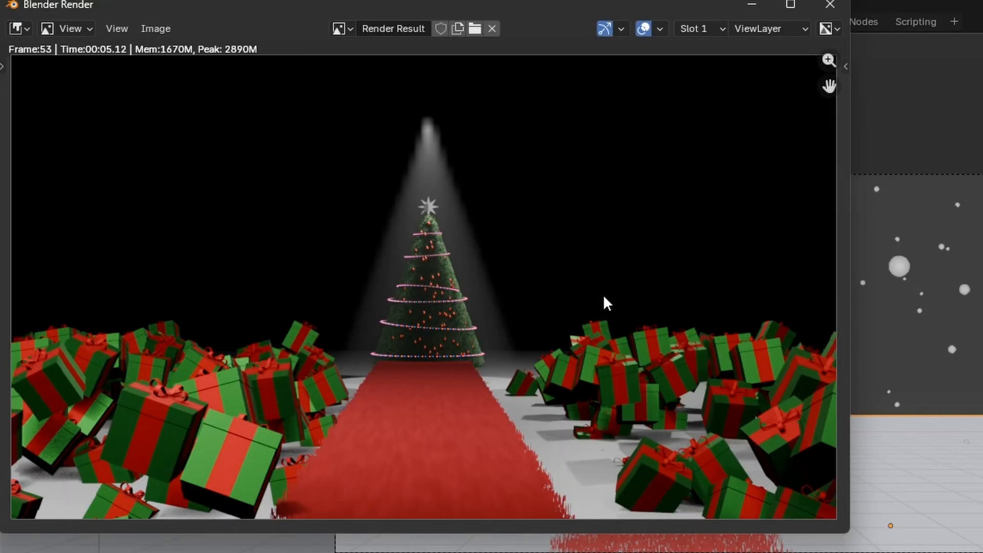
pyautogui.click(834, 3)
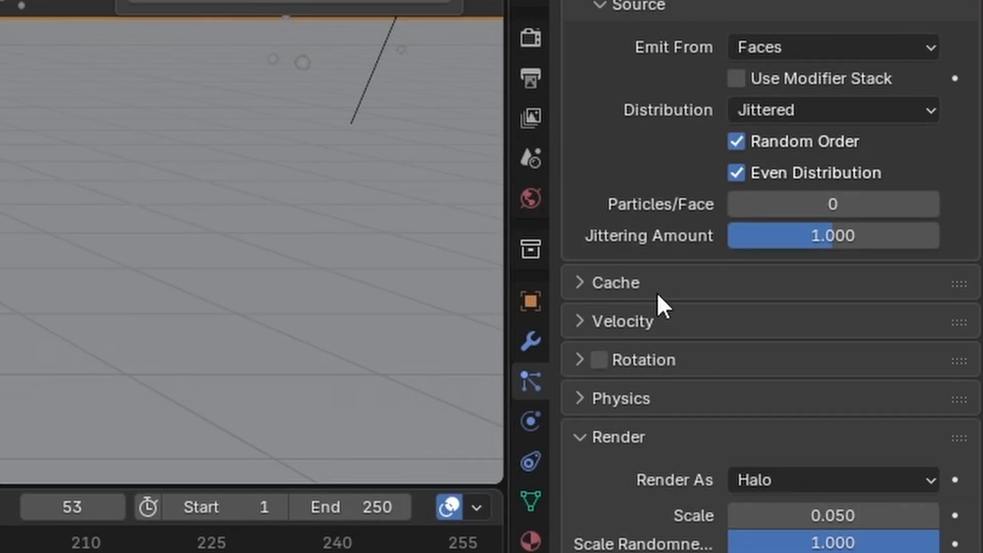
# Render the particles as Object, using Fairy Light as the instance object.
pyautogui.scroll(-5, 656, 293)
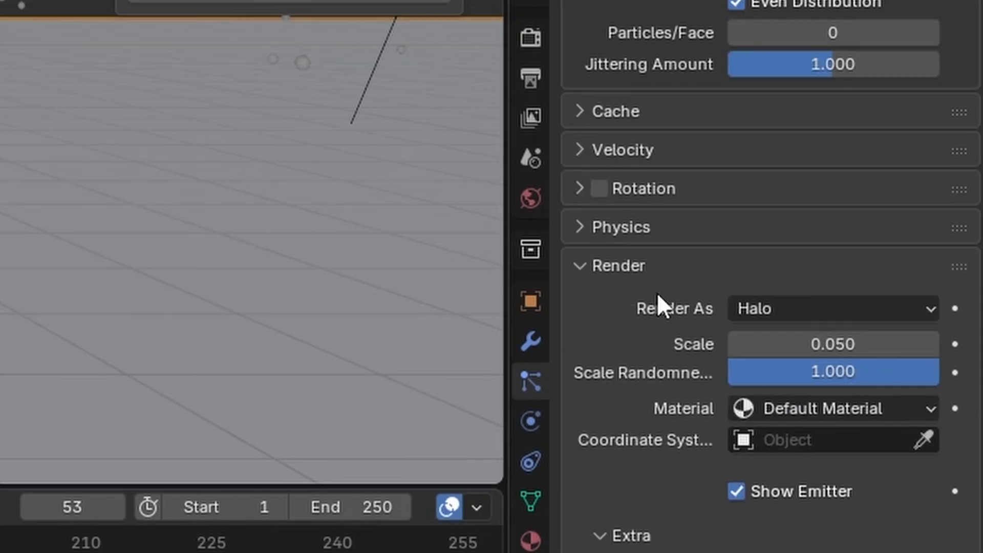
pyautogui.click(771, 311)
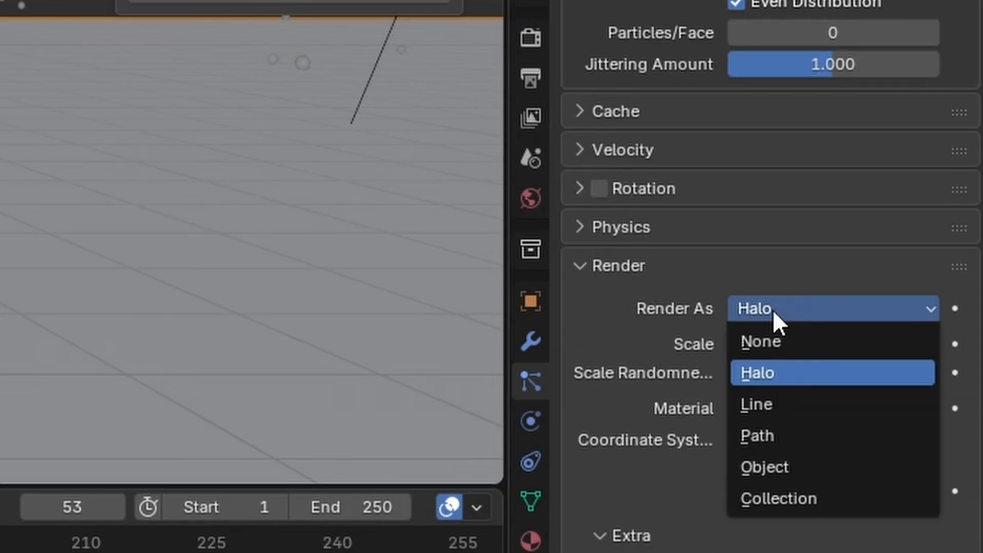
pyautogui.click(840, 465)
pyautogui.scroll(-8, 634, 281)
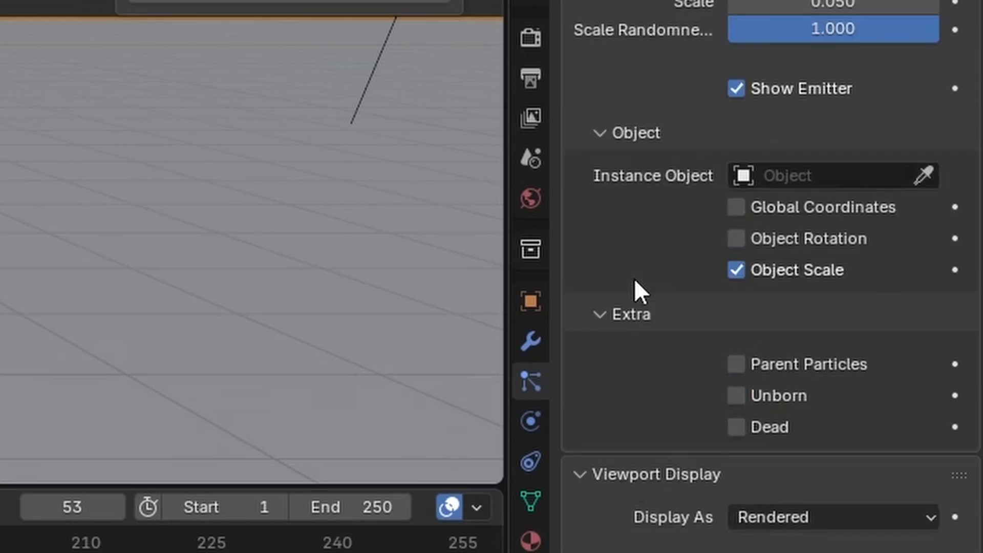
pyautogui.click(801, 174)
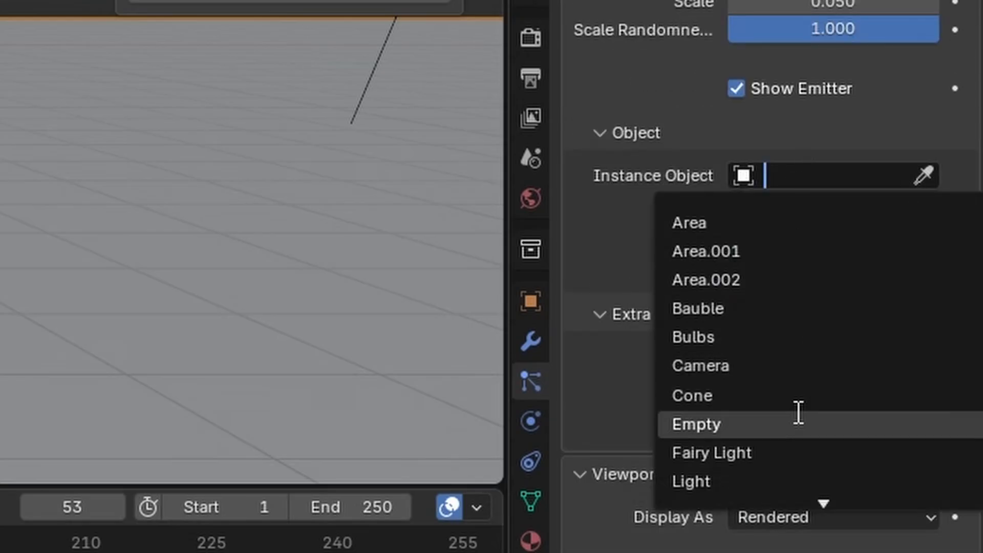
pyautogui.click(803, 450)
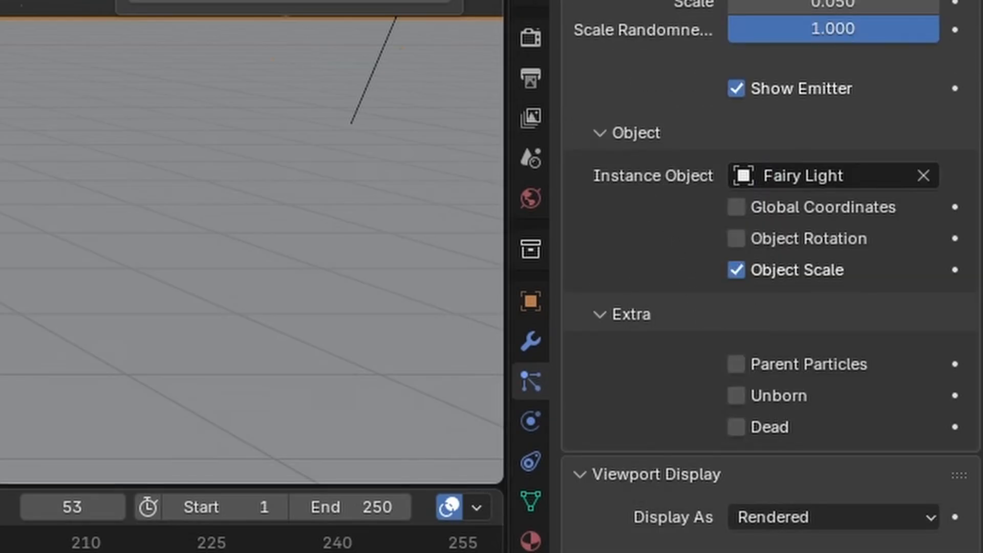
# Try a particle render Scale of 0.5, and reduce it to 0.25.
pyautogui.scroll(10, 701, 335)
pyautogui.scroll(8, 694, 336)
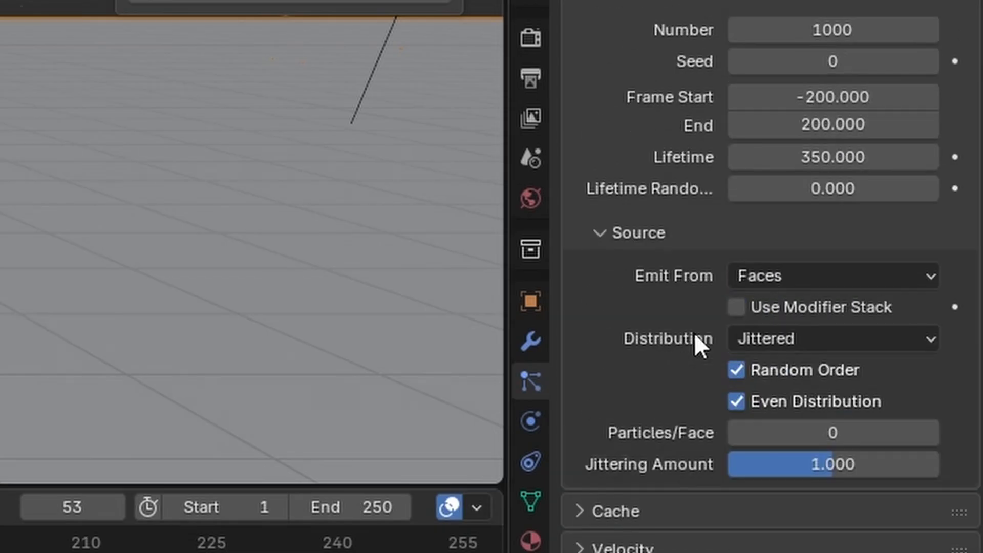
pyautogui.scroll(-10, 686, 340)
pyautogui.scroll(-4, 672, 336)
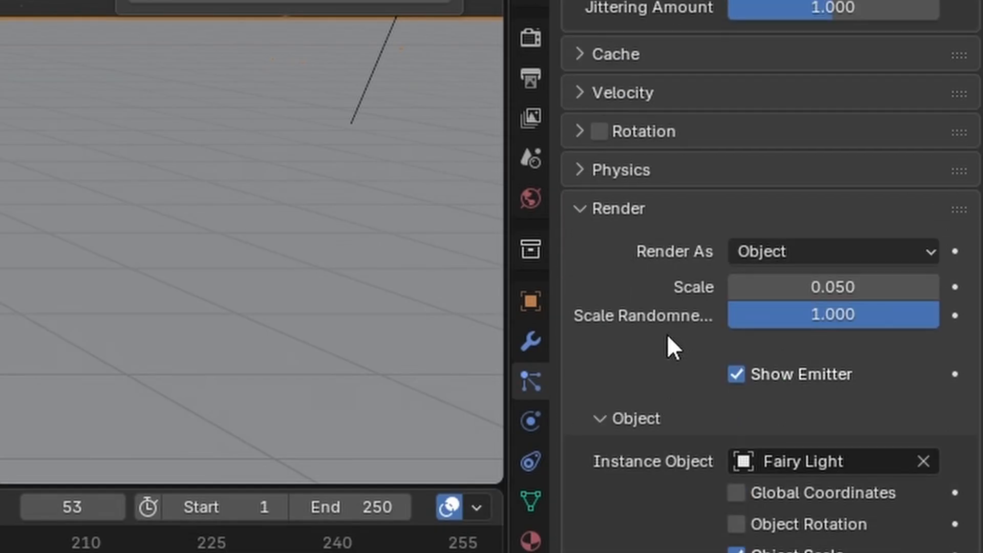
pyautogui.click(845, 296)
pyautogui.press('Return')
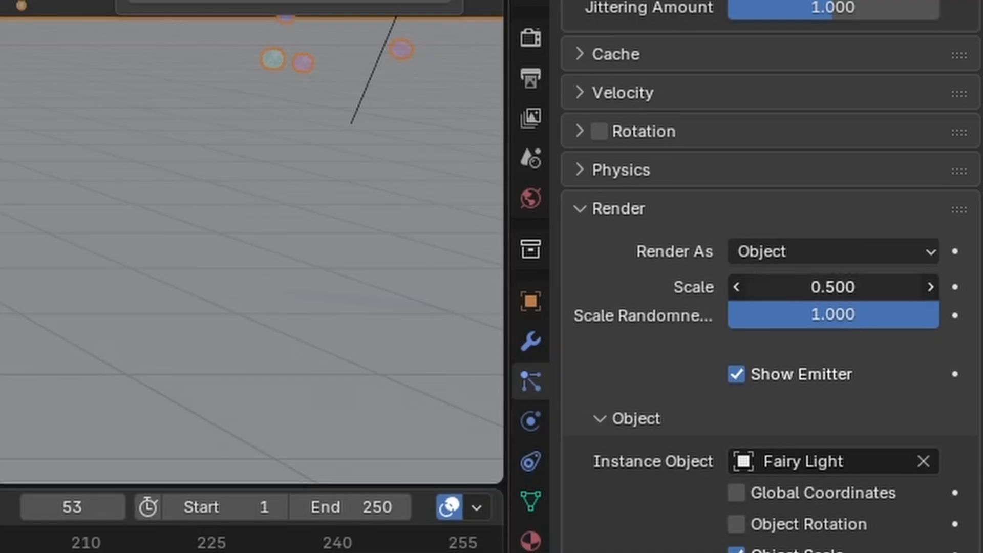
pyautogui.click(825, 296)
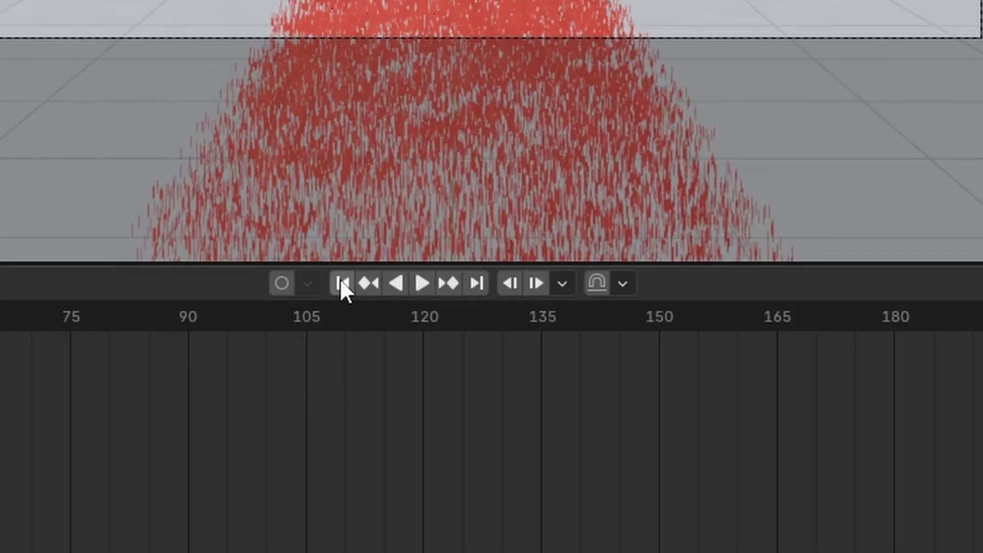
# Replay the animation from the first frame and render a still image at frame 50 to check the fairy-light particles.
pyautogui.click(340, 281)
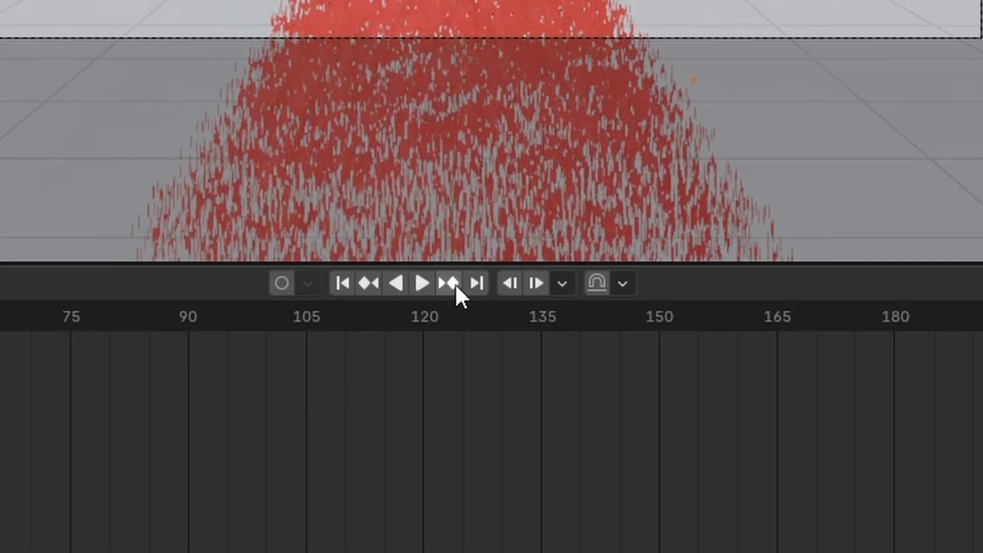
pyautogui.click(422, 282)
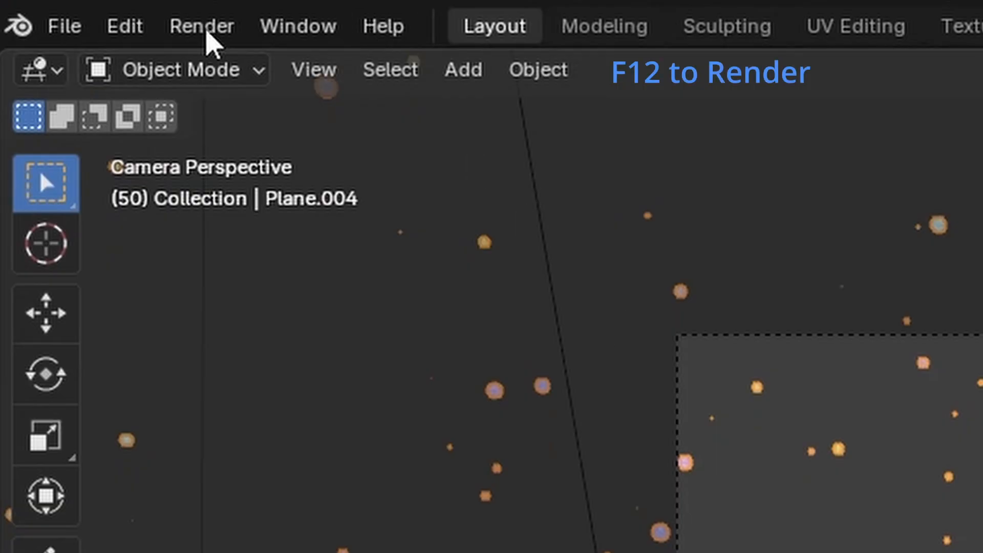
pyautogui.click(202, 27)
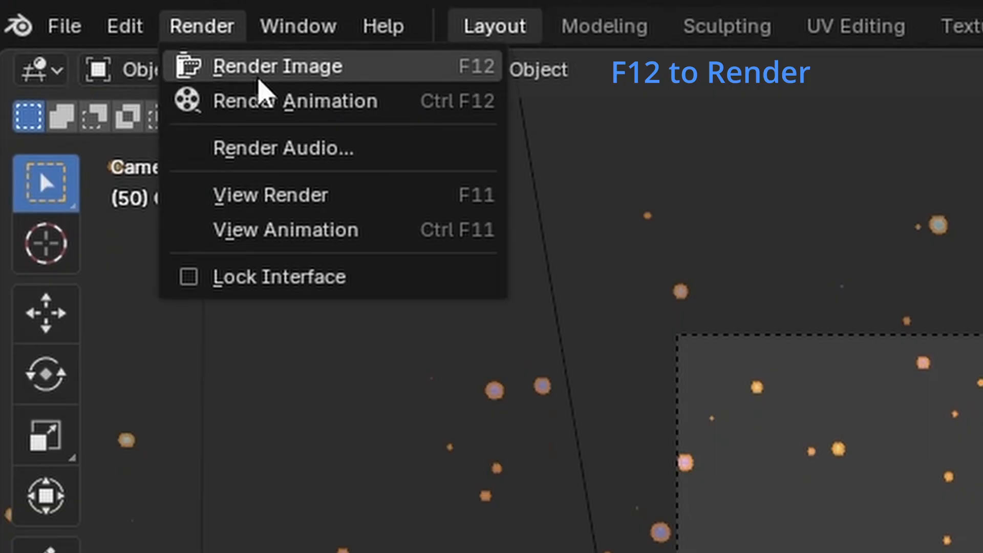
pyautogui.click(259, 74)
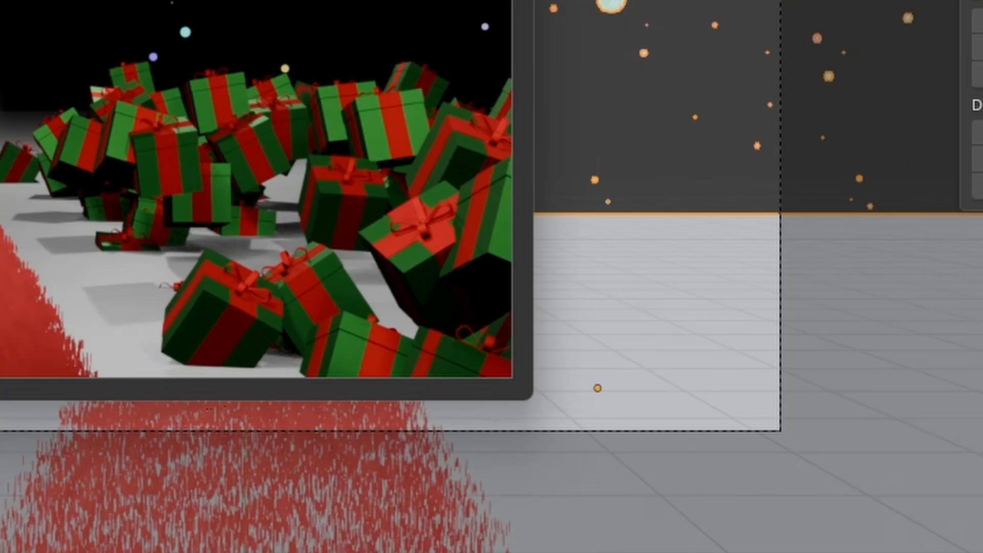
pyautogui.press('Escape')
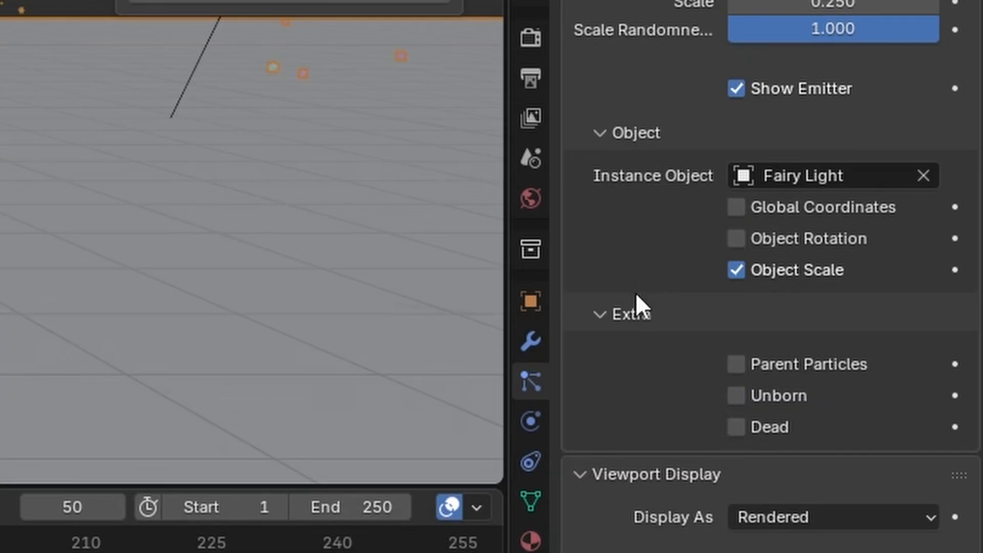
# Turn off Show Emitter in the particle system's render settings.
pyautogui.scroll(6, 635, 293)
pyautogui.scroll(-3, 634, 293)
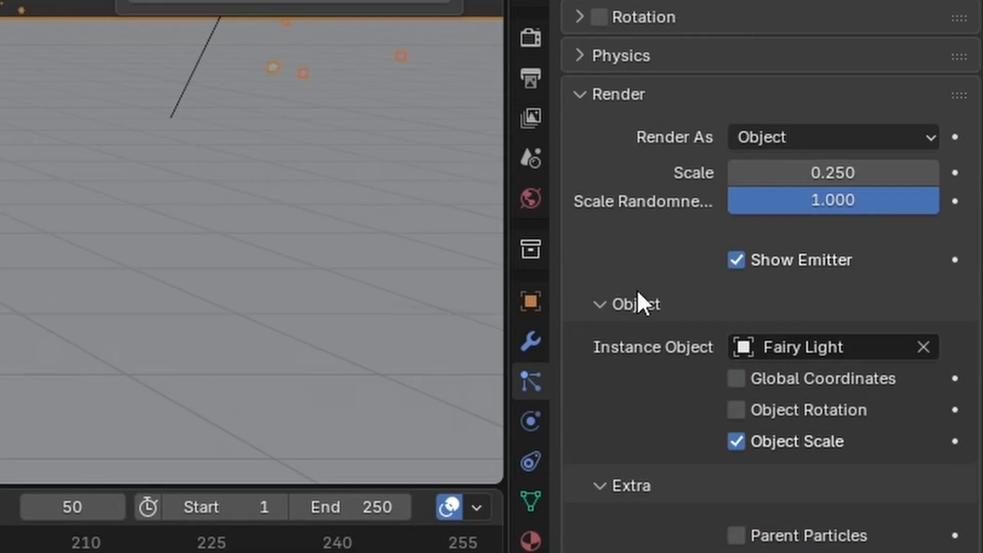
pyautogui.click(735, 261)
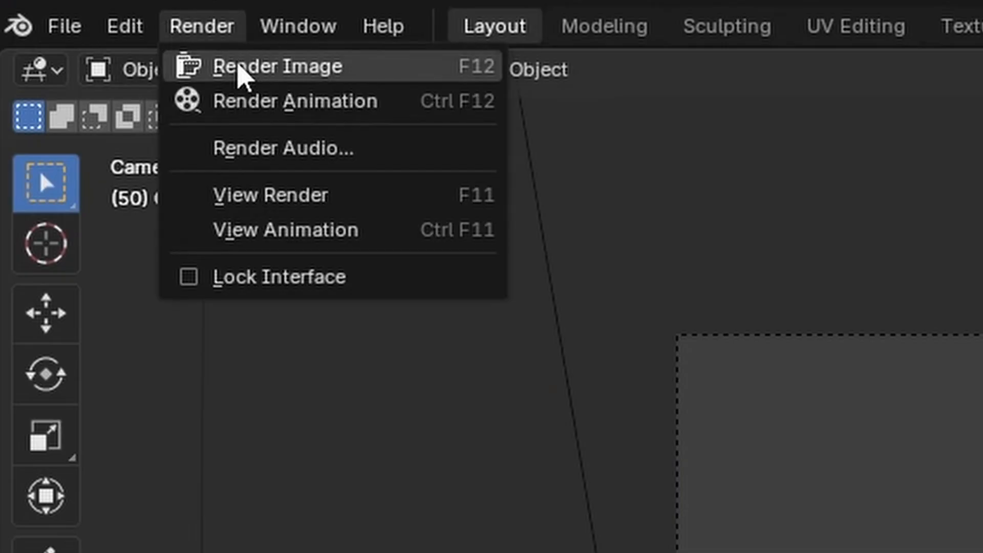
# Render a still image to check the scene without the emitter, and close the render window.
pyautogui.click(237, 72)
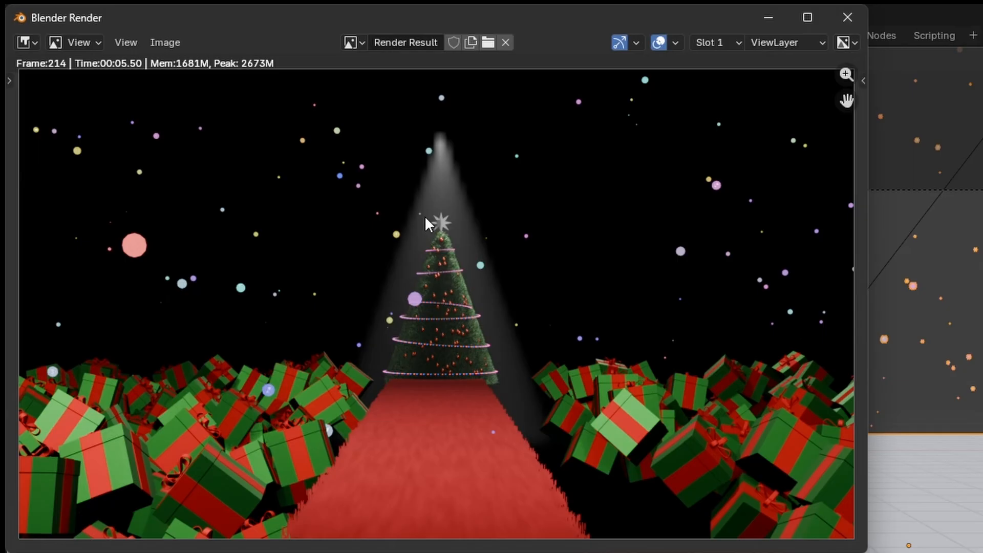
pyautogui.click(847, 15)
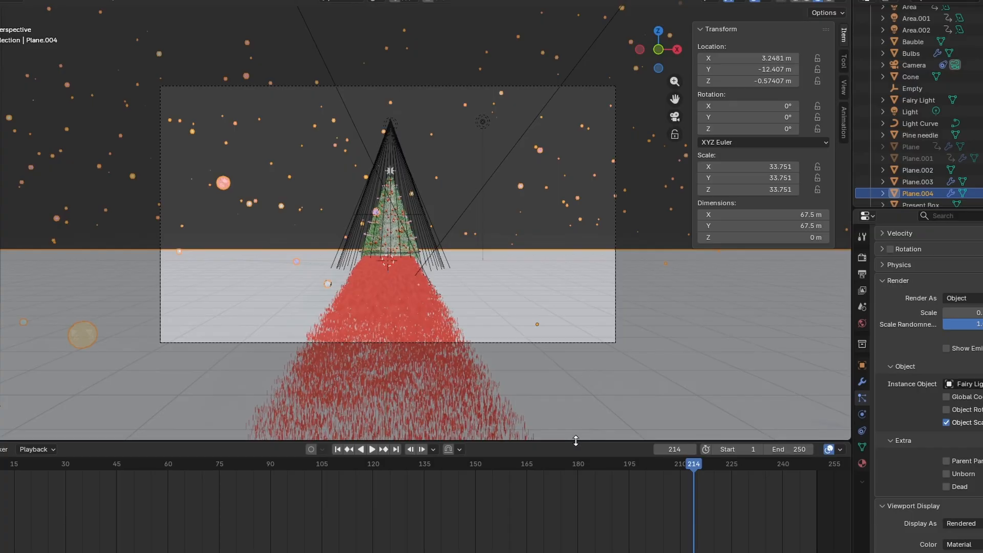
# Switch to the Compositing workspace and create a new compositing node tree.
pyautogui.moveTo(574, 439); pyautogui.dragTo(575, 425)
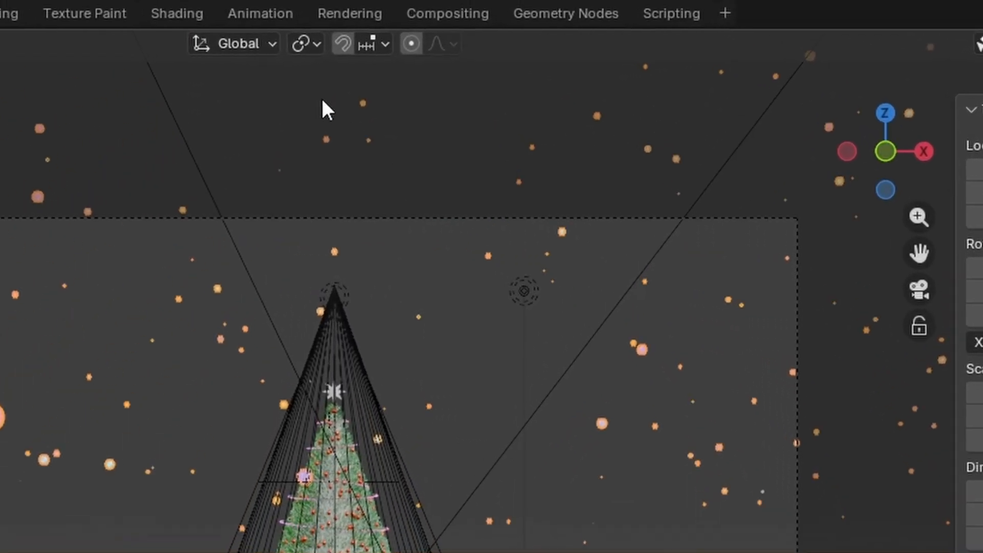
pyautogui.click(443, 32)
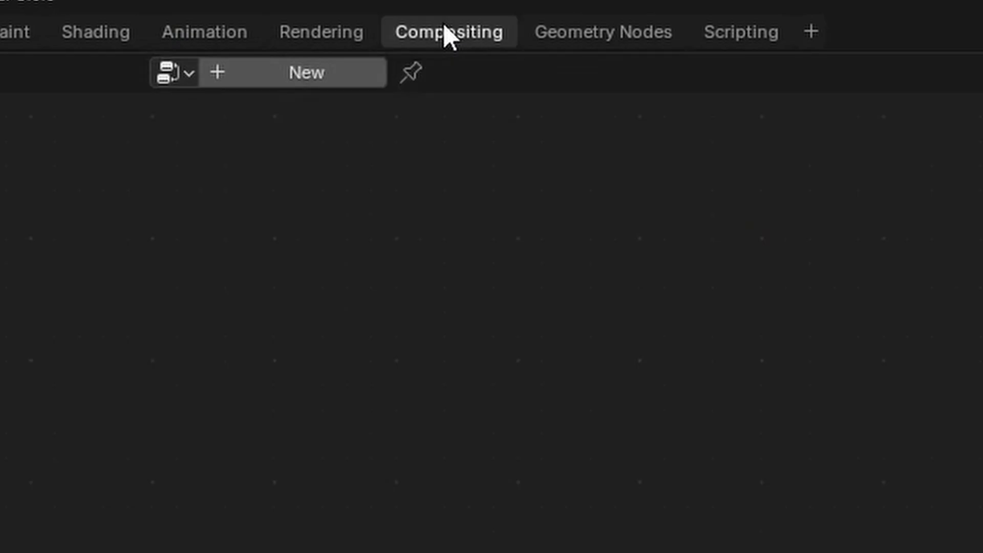
pyautogui.click(301, 75)
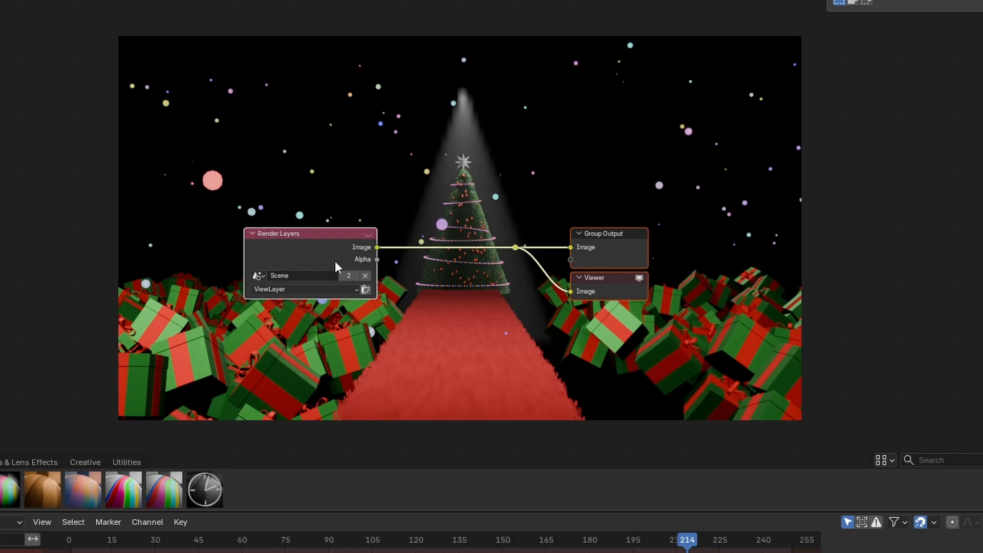
# Add a Bloom Glare node on the link between the Render Layers image and the output nodes.
pyautogui.scroll(2, 318, 251)
pyautogui.click(282, 250)
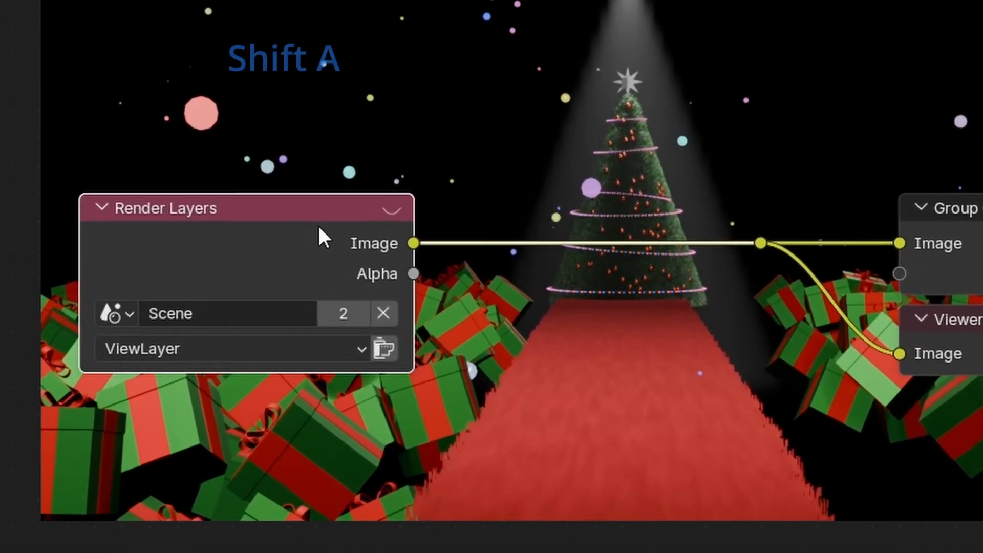
pyautogui.hotkey('shift', 'a')
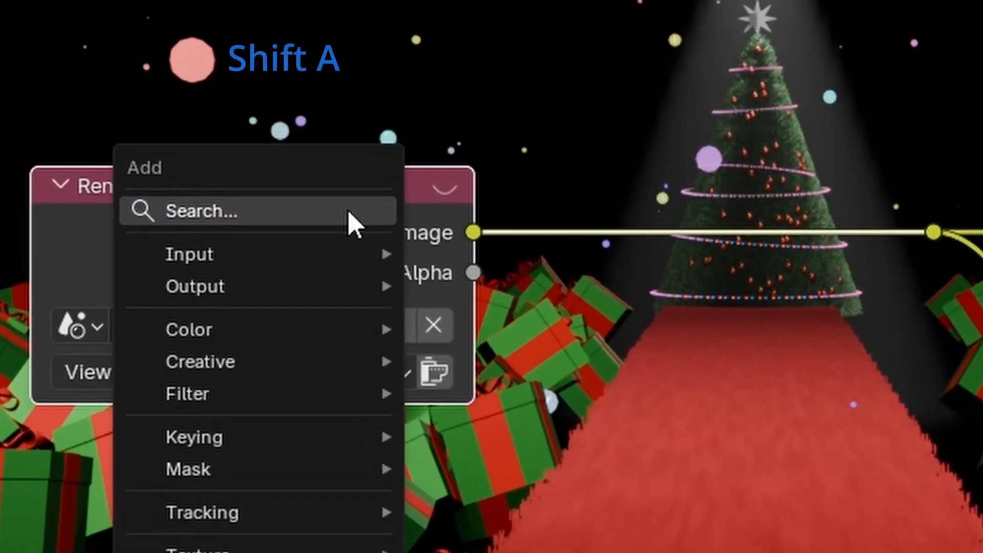
pyautogui.click(366, 215)
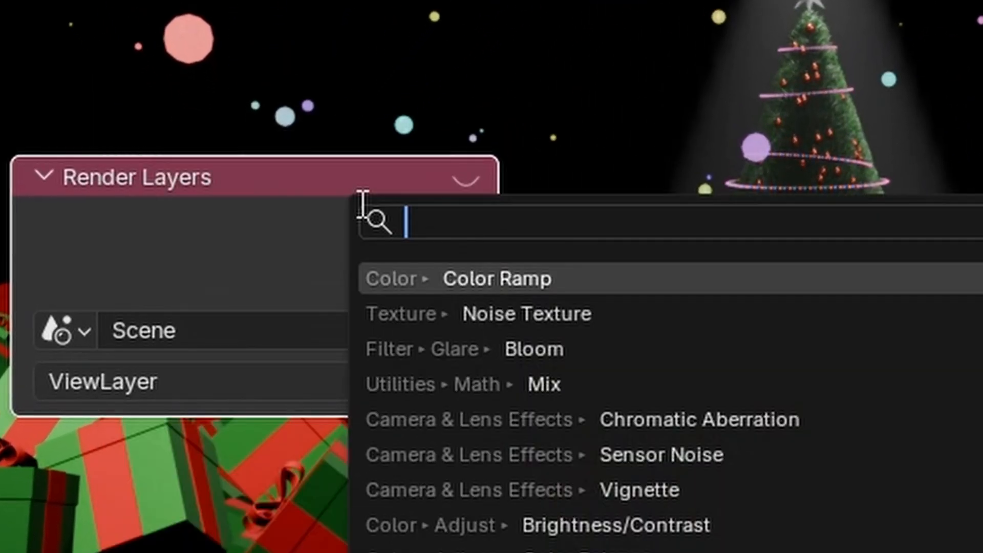
pyautogui.write('bloo')
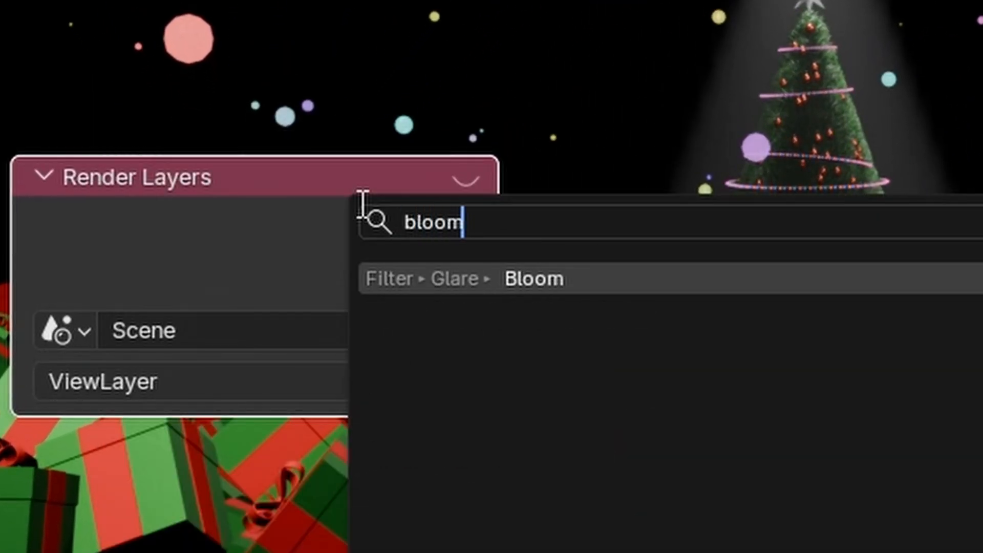
pyautogui.write('m')
pyautogui.click(685, 276)
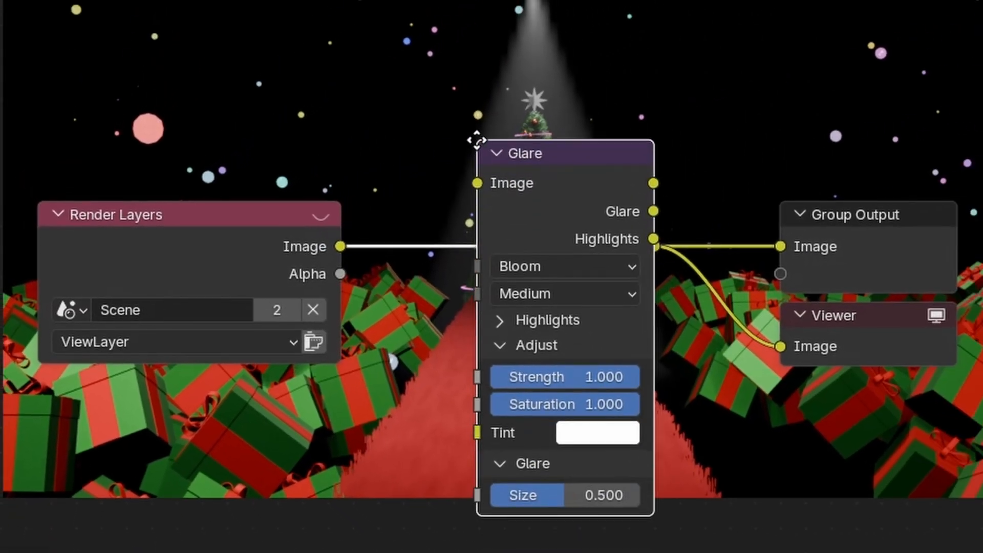
pyautogui.click(436, 133)
pyautogui.moveTo(523, 178); pyautogui.dragTo(539, 175)
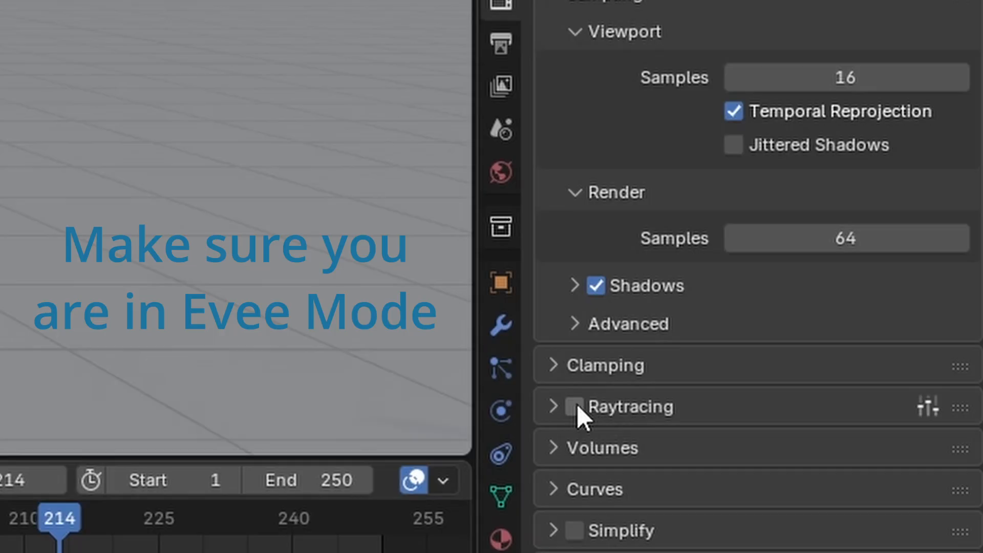
# Enable Raytracing in the render settings.
pyautogui.click(576, 406)
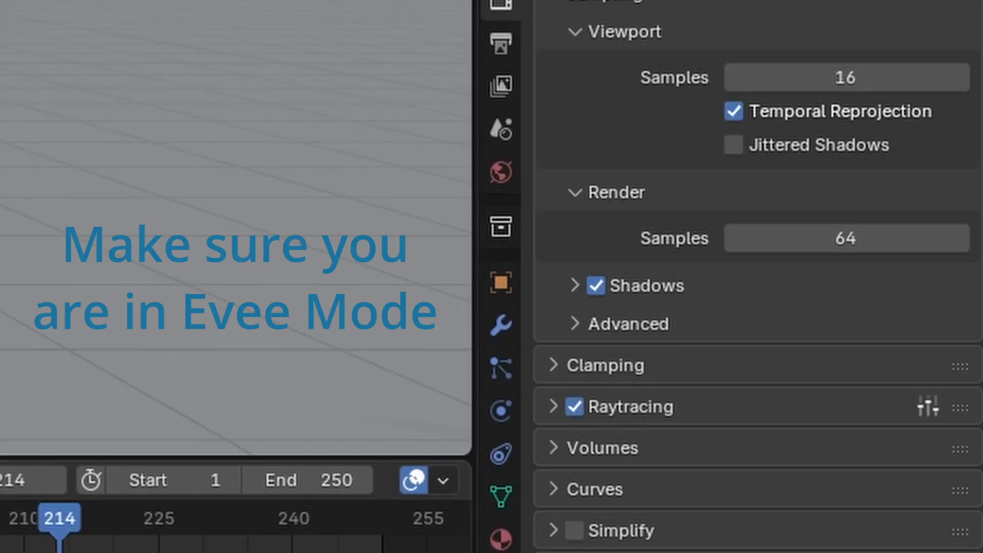
# Render a still image to check the scene with raytracing enabled.
pyautogui.press('F12')
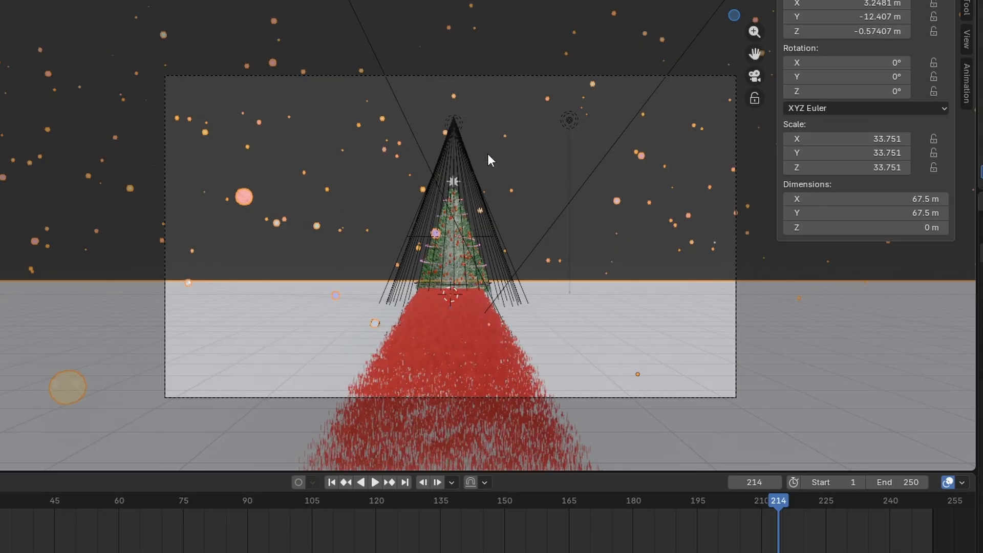
# Select the star on top of the Christmas tree and create a new material for it in the Shading workspace.
pyautogui.scroll(9, 488, 154)
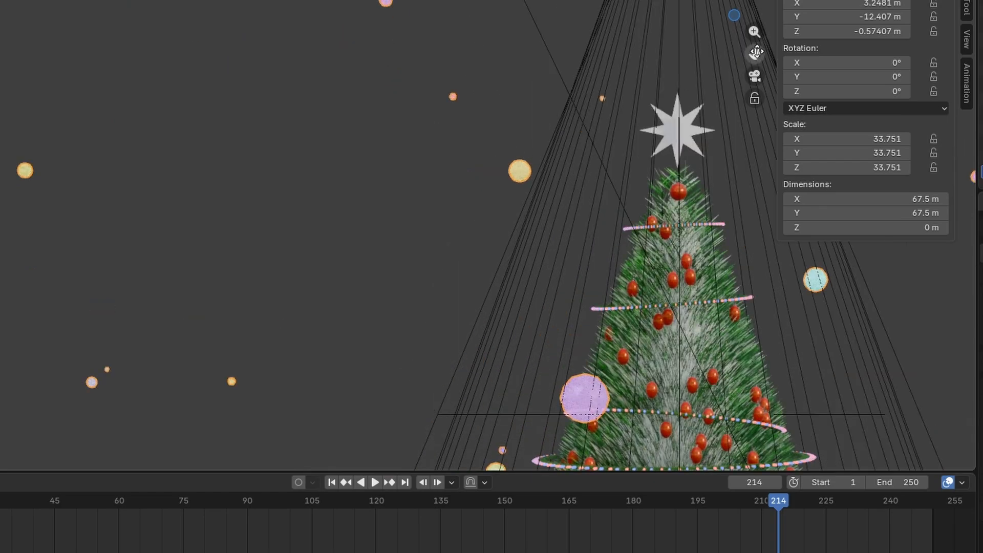
pyautogui.moveTo(757, 52); pyautogui.dragTo(407, 63)
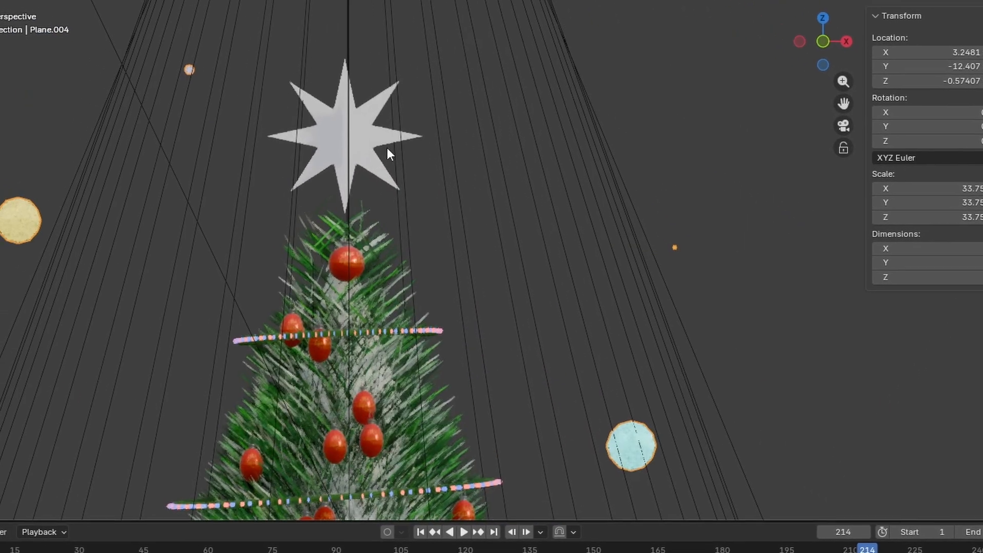
pyautogui.click(378, 159)
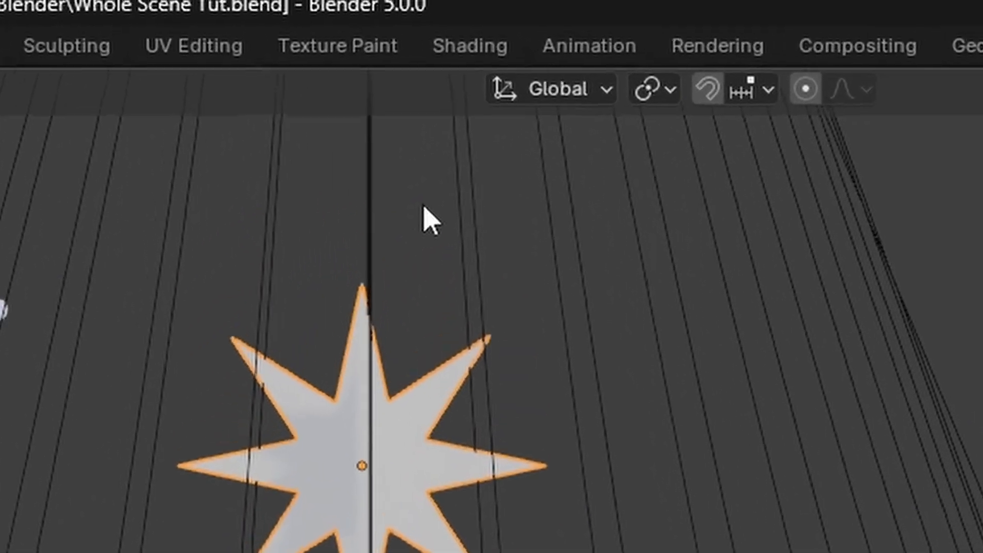
pyautogui.click(483, 20)
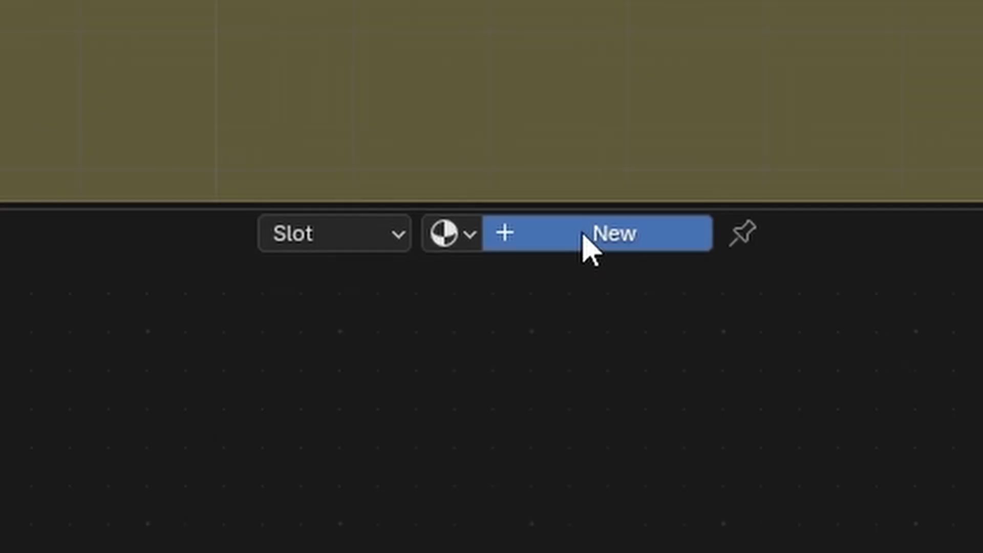
pyautogui.click(589, 246)
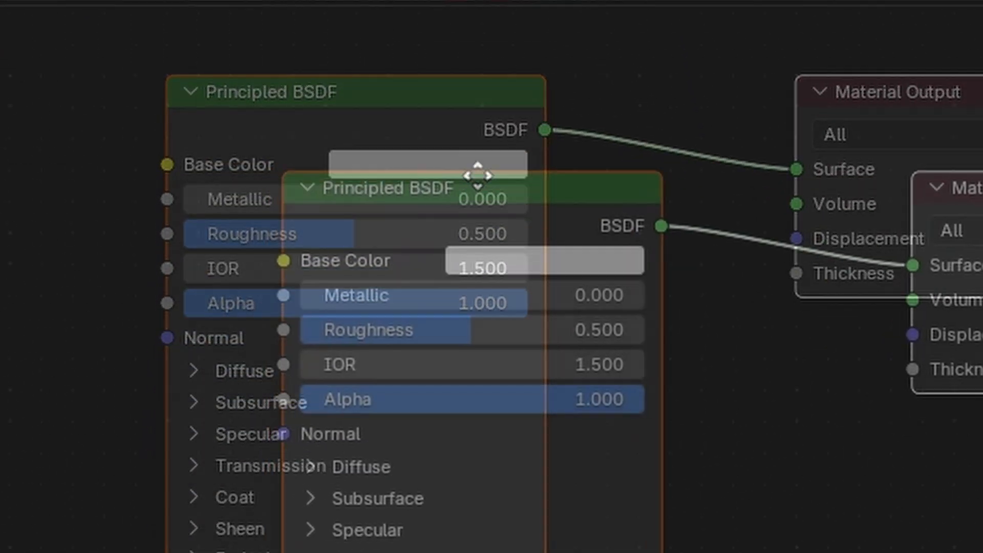
# Set the star material's Metallic to 0.977, Roughness to 0.118 and Alpha to 0.5 on the Principled BSDF node.
pyautogui.moveTo(211, 308); pyautogui.dragTo(218, 308)
pyautogui.moveTo(351, 266); pyautogui.dragTo(639, 265)
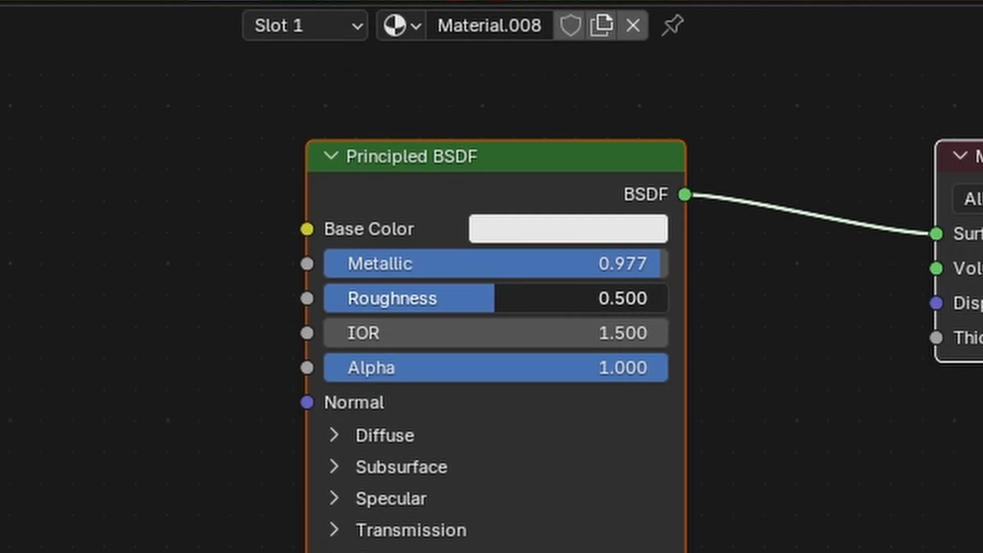
pyautogui.moveTo(495, 297); pyautogui.dragTo(377, 298)
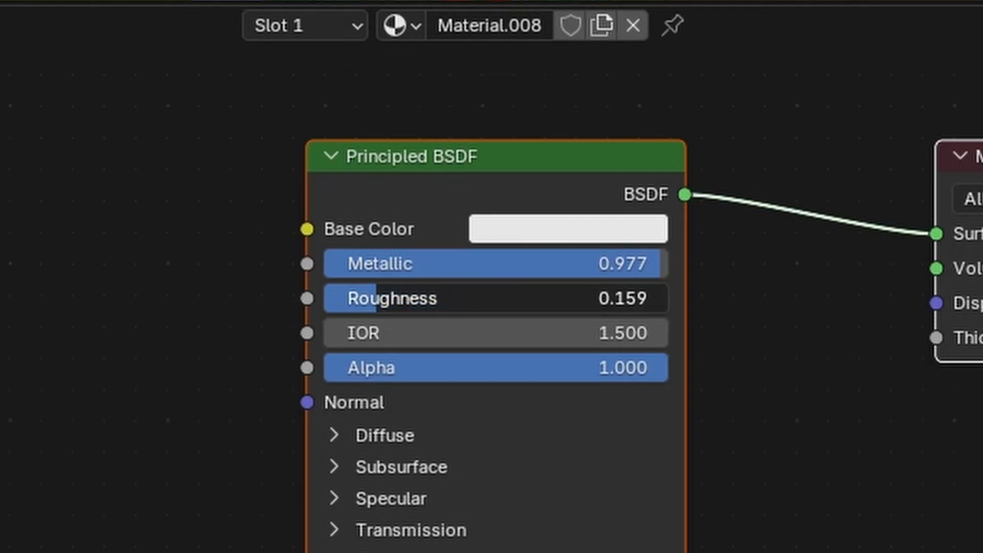
pyautogui.click(575, 372)
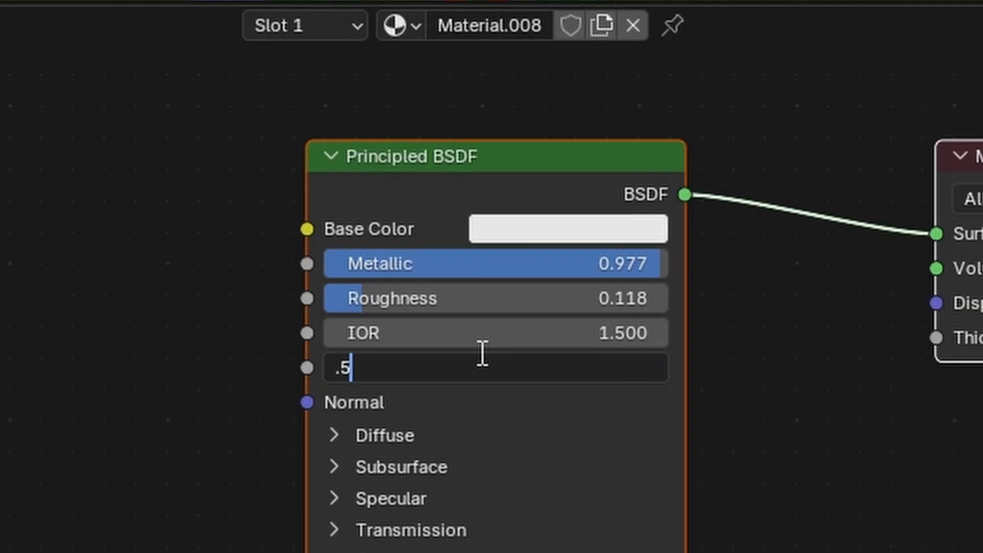
pyautogui.write('.5')
pyautogui.press('Return')
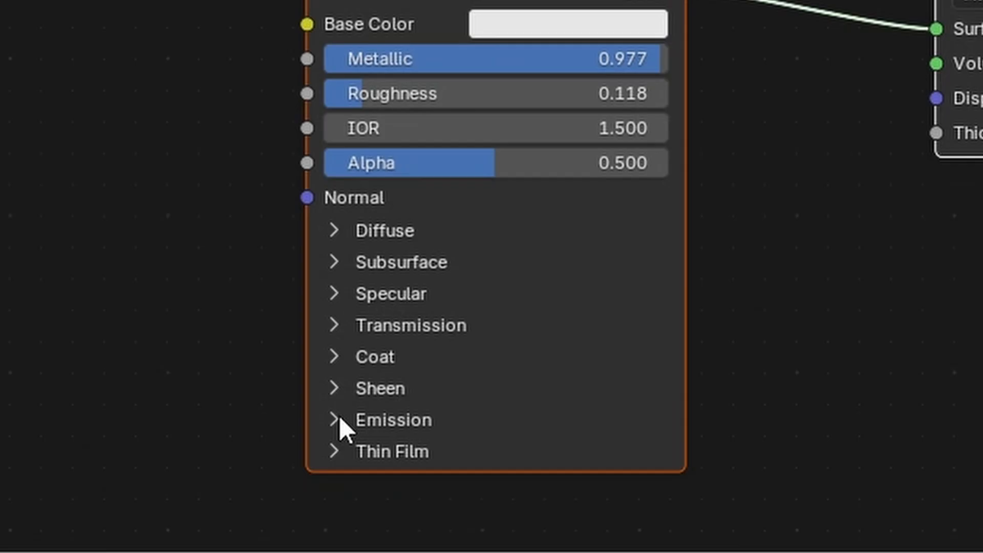
# Open the Emission Strength of the star's material for editing, and render a still image to check the star.
pyautogui.click(338, 419)
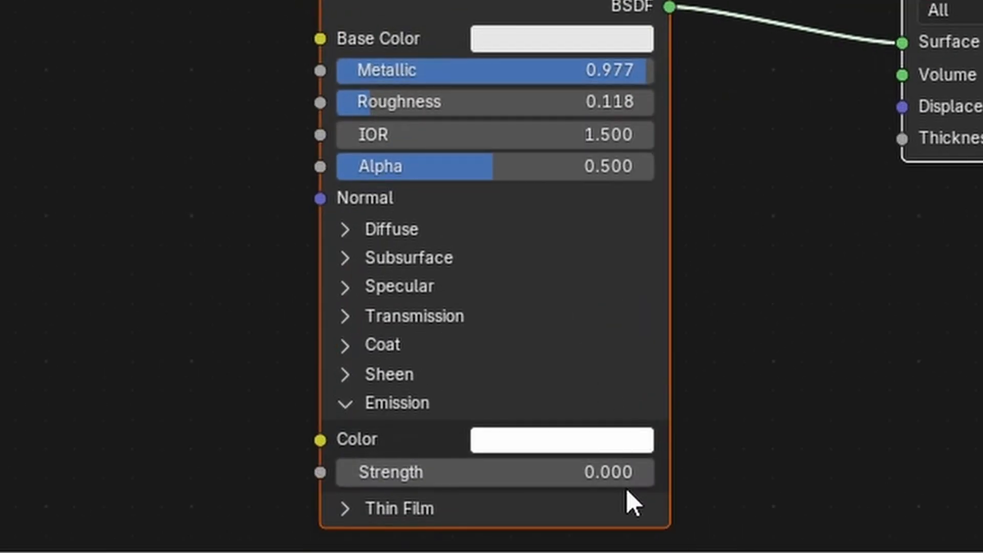
pyautogui.click(603, 471)
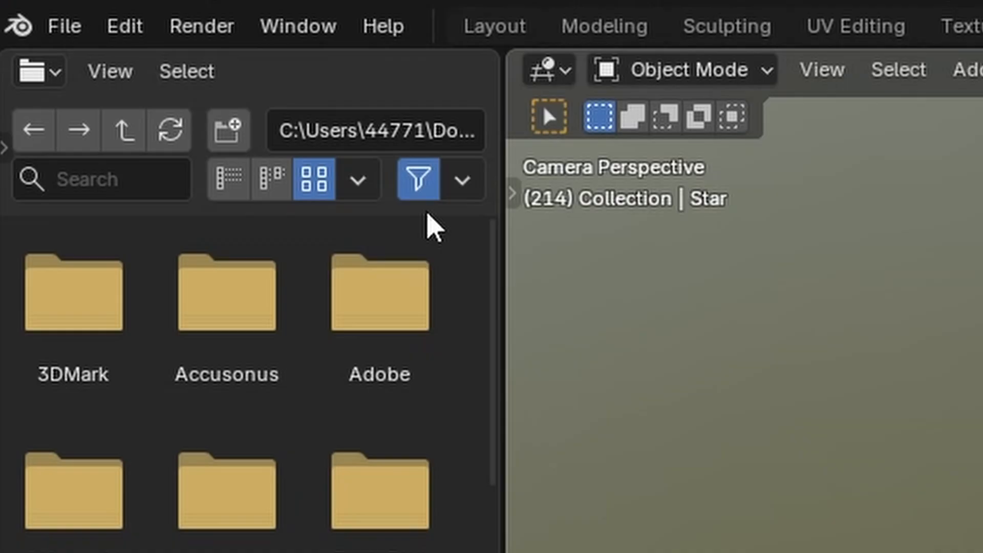
pyautogui.click(195, 29)
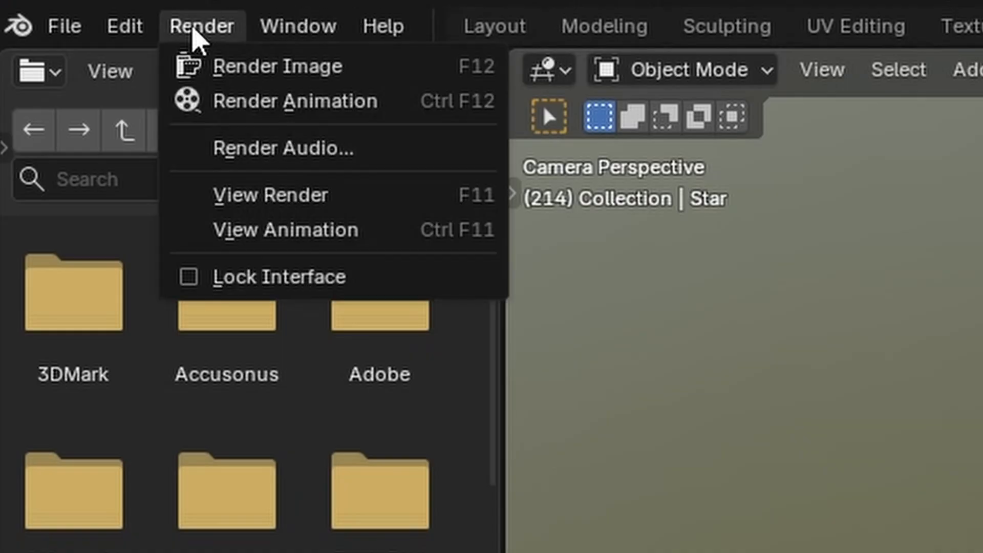
pyautogui.click(267, 66)
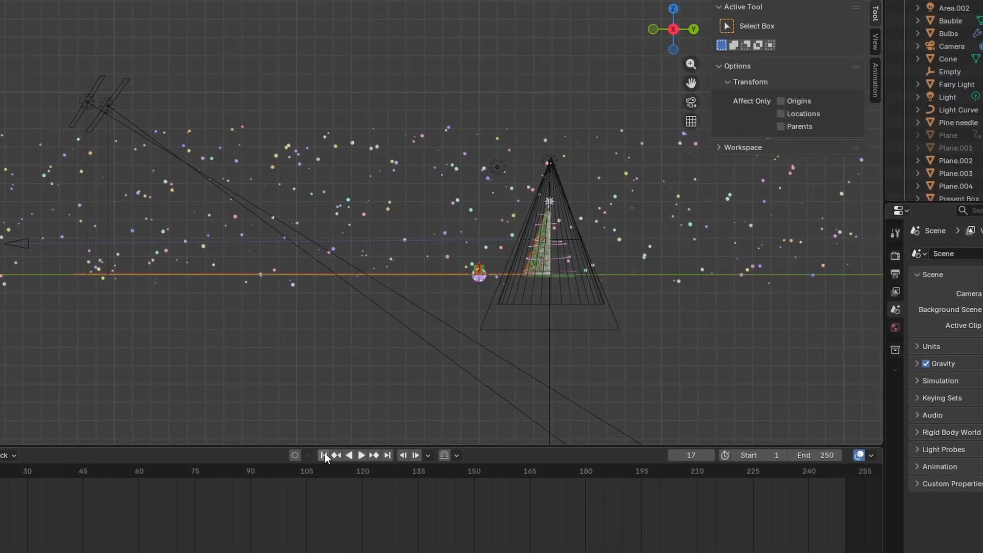
# Return the timeline to frame 1 and add an Archemedian spiral curve to the scene.
pyautogui.click(323, 454)
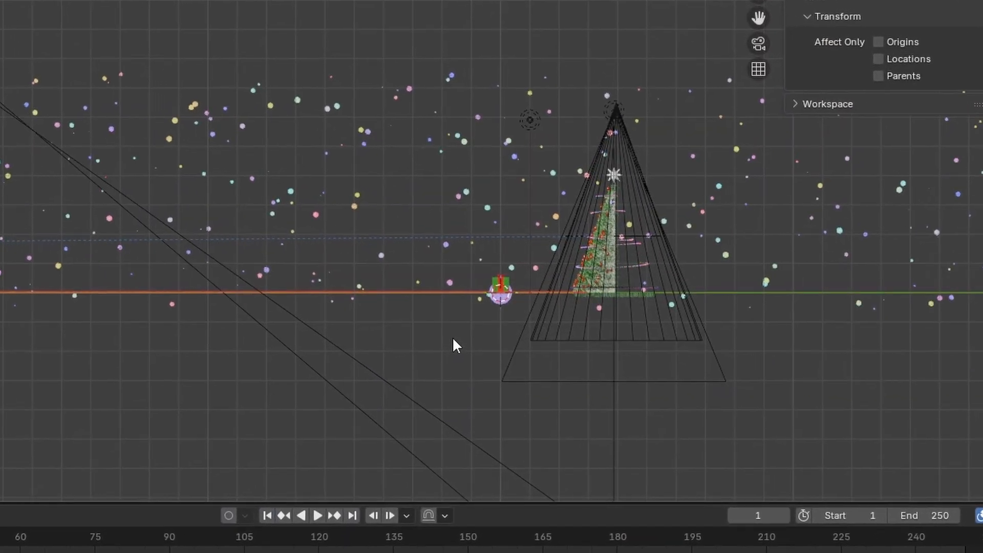
pyautogui.hotkey('shift', 'a')
pyautogui.moveTo(441, 314)
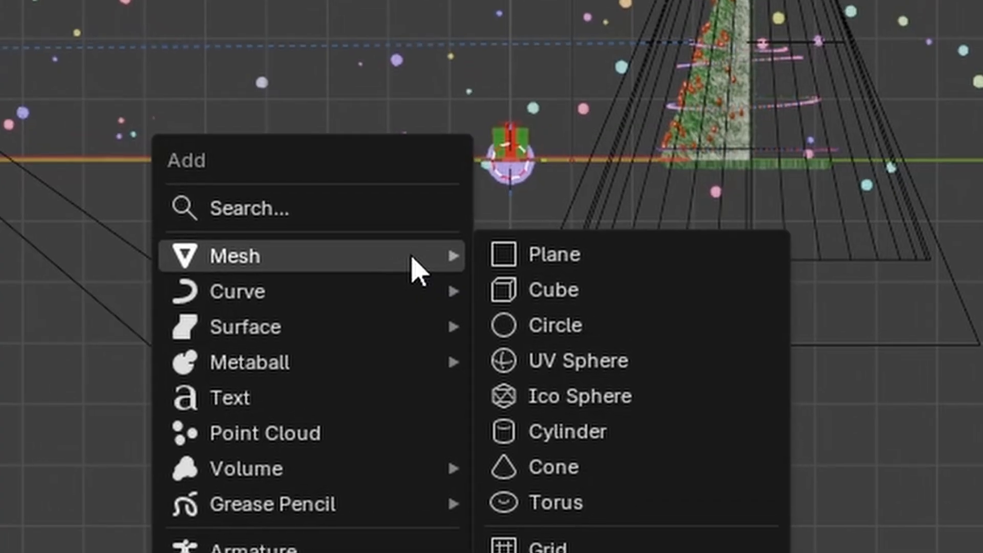
pyautogui.moveTo(398, 300)
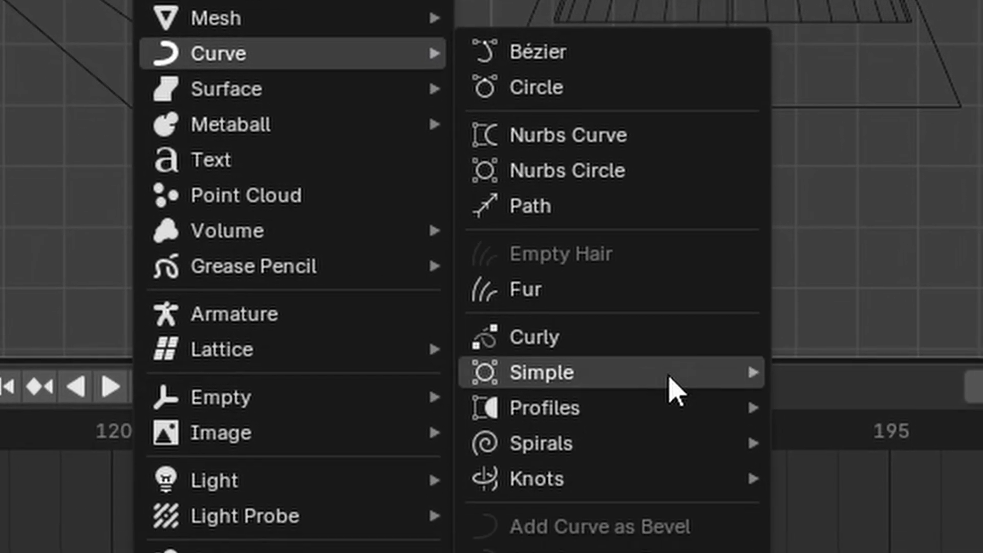
pyautogui.moveTo(676, 552)
pyautogui.moveTo(639, 394)
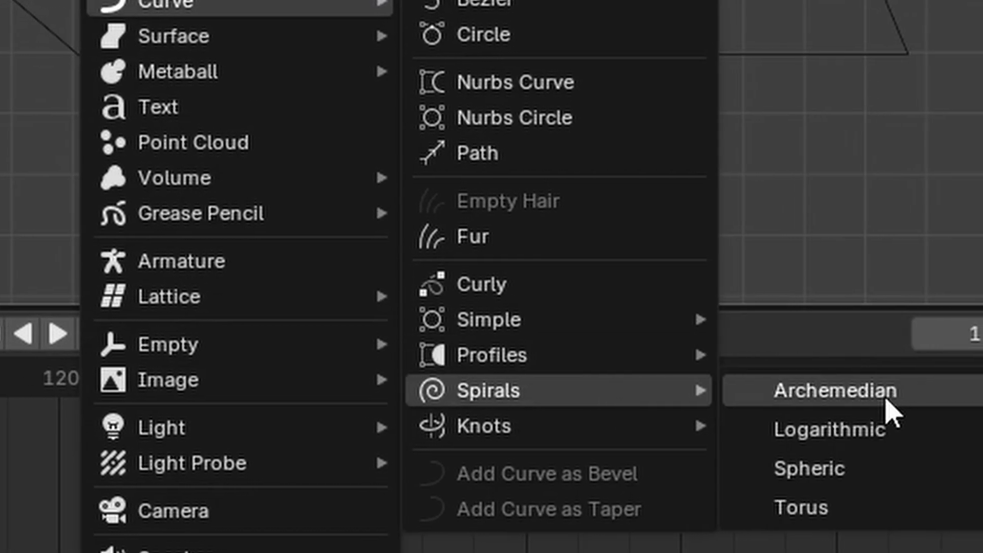
pyautogui.click(886, 391)
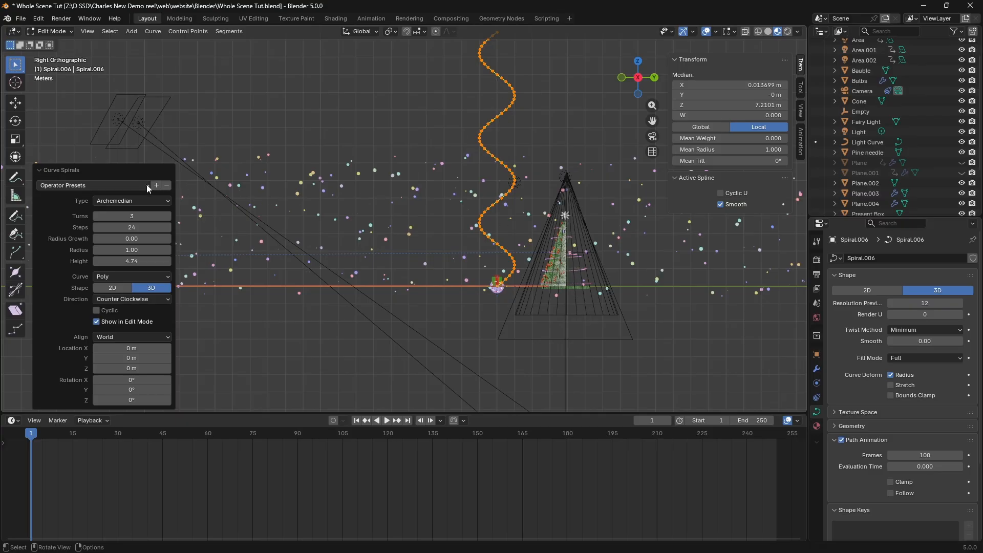
# Reset the spiral's creation settings to their defaults, and give it a height of 3.72 and 3 turns.
pyautogui.click(147, 185)
pyautogui.click(123, 198)
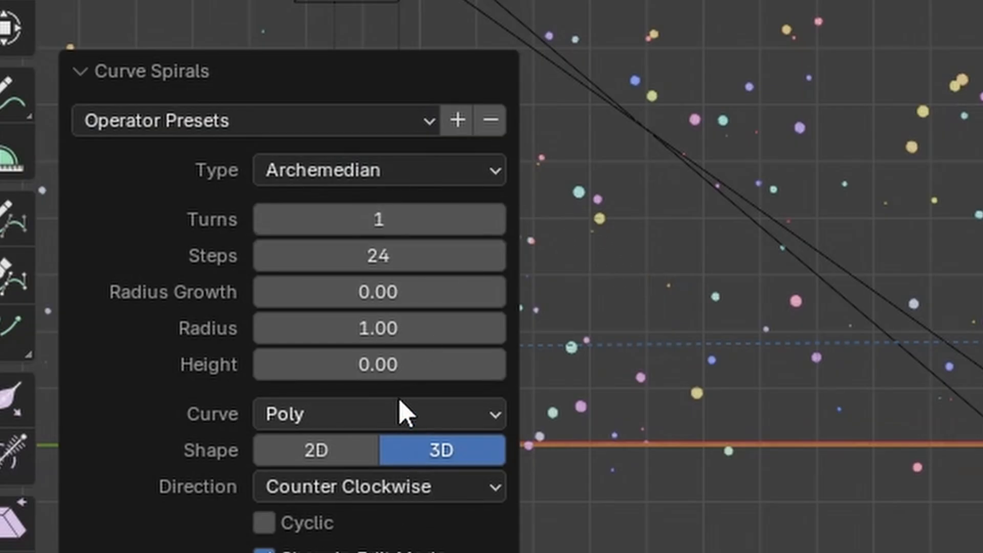
pyautogui.moveTo(369, 357); pyautogui.dragTo(504, 364)
pyautogui.click(490, 227)
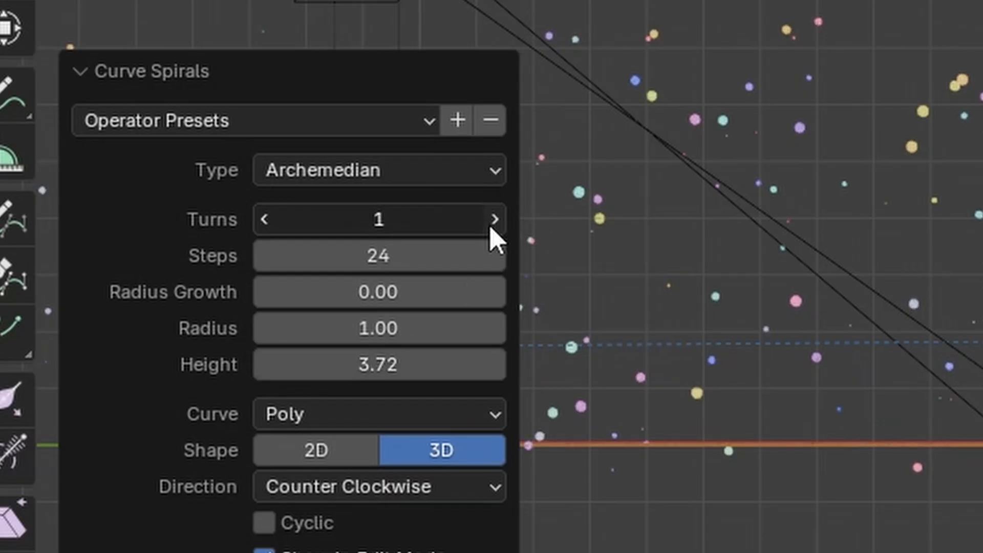
pyautogui.click(490, 227)
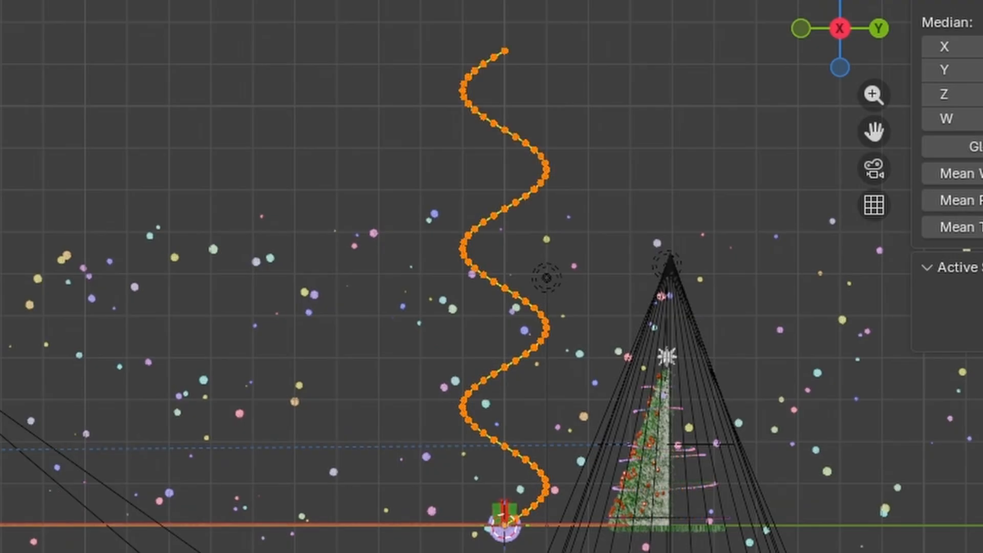
# Deselect the spiral's control points and return to Object Mode.
pyautogui.click(111, 75)
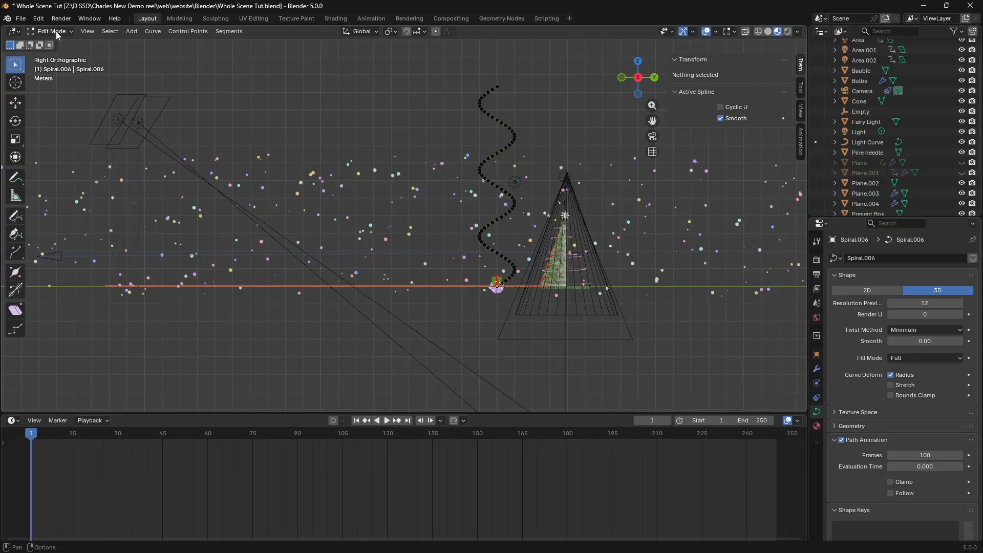
pyautogui.click(56, 31)
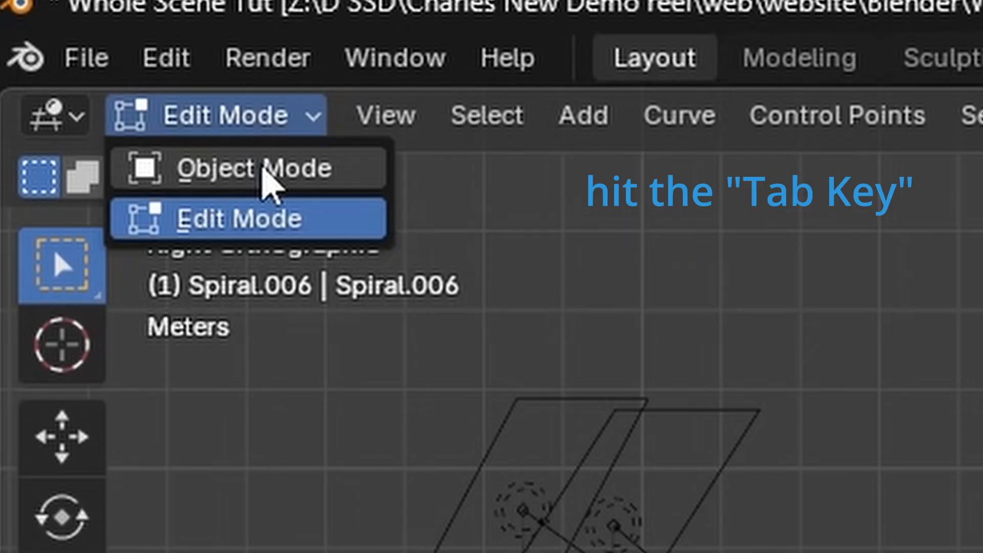
pyautogui.click(264, 172)
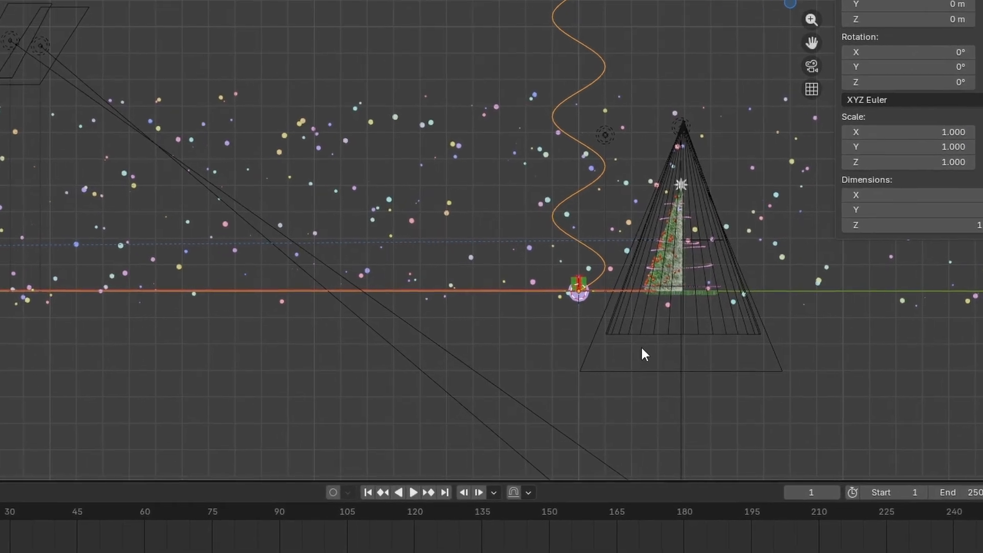
# Rotate the spiral to 90° on X so it lies horizontally, and move it above the floor, away from the tree.
pyautogui.press('r')
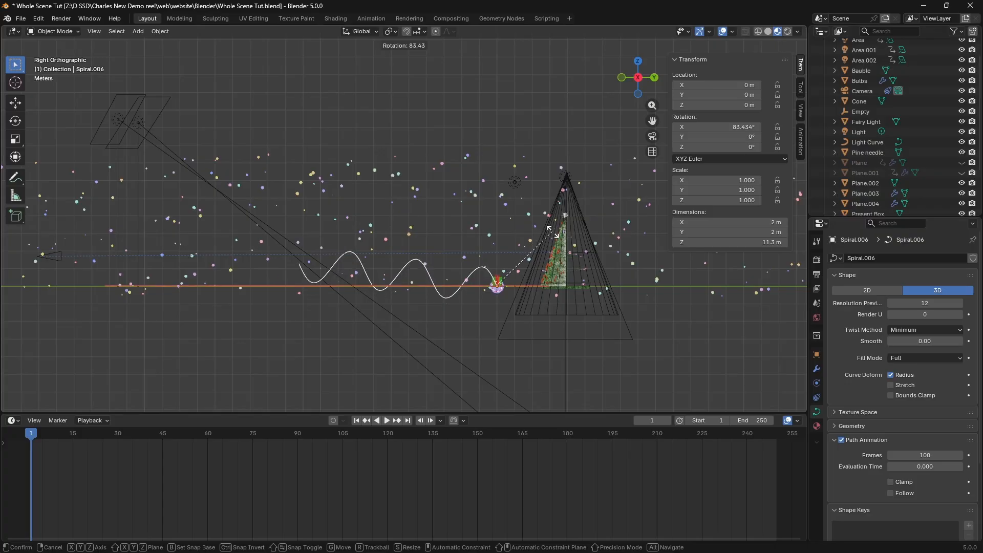
pyautogui.click(771, 178)
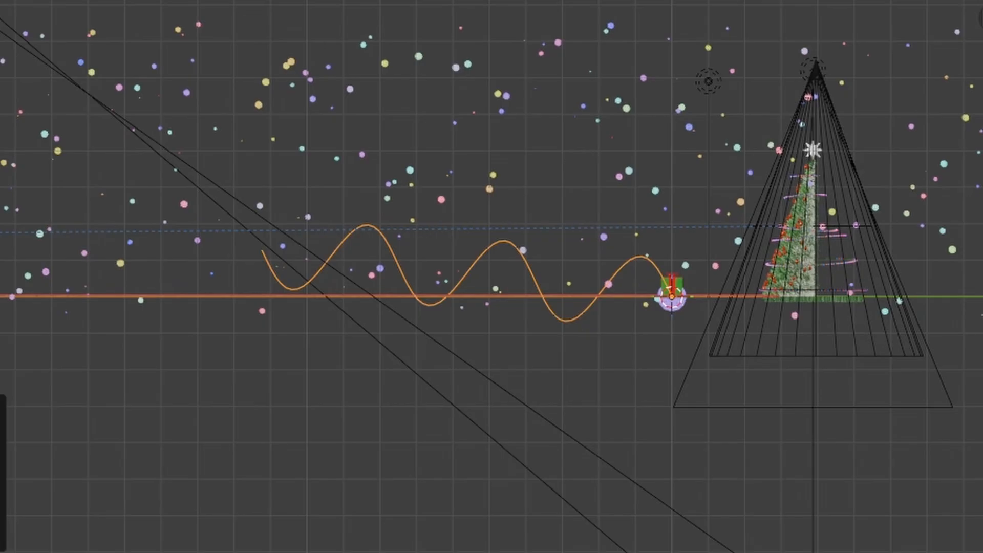
pyautogui.click(626, 278)
pyautogui.press('BackSpace')
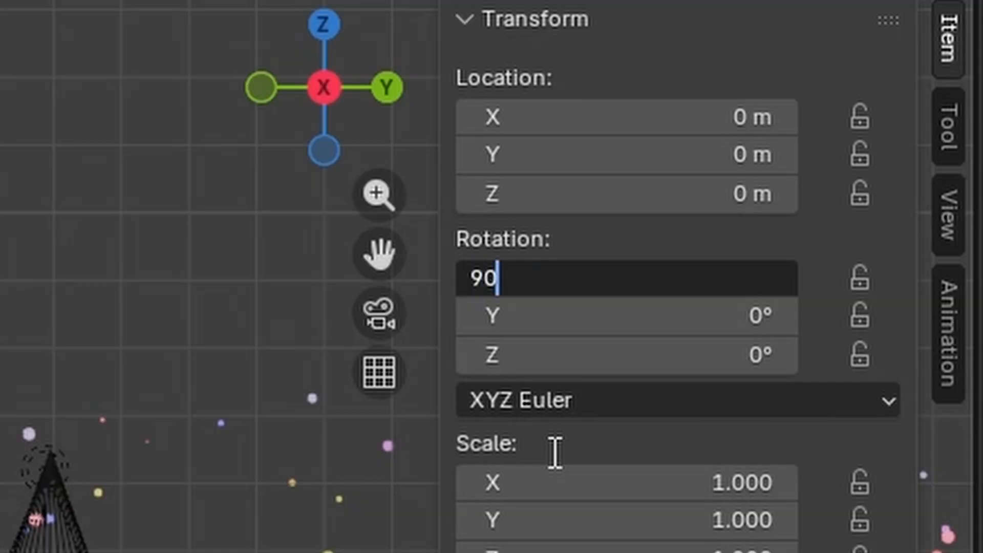
pyautogui.write('90')
pyautogui.press('Return')
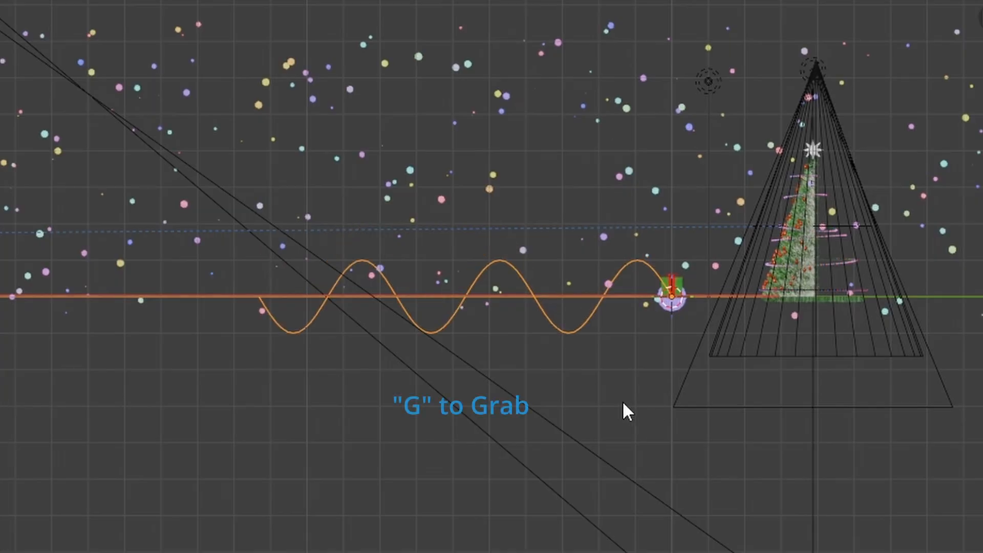
pyautogui.press('g')
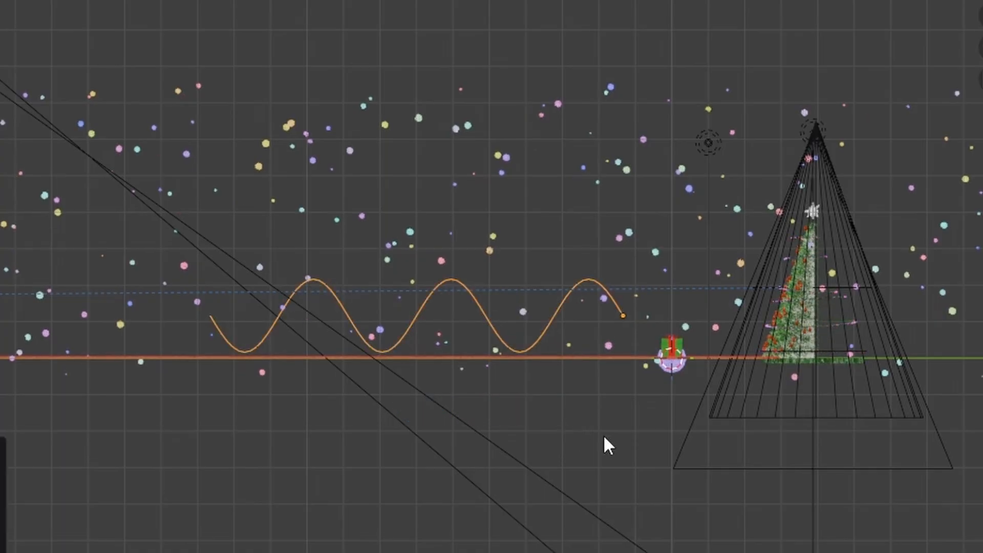
pyautogui.click(604, 436)
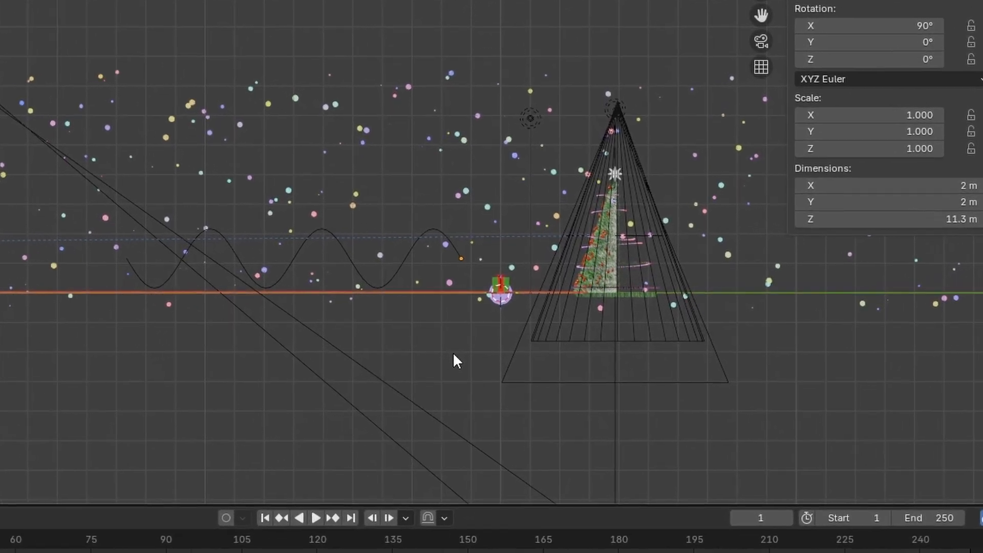
# Add a UV sphere at the world origin and scale it freehand.
pyautogui.hotkey('shift', 'a')
pyautogui.moveTo(442, 347)
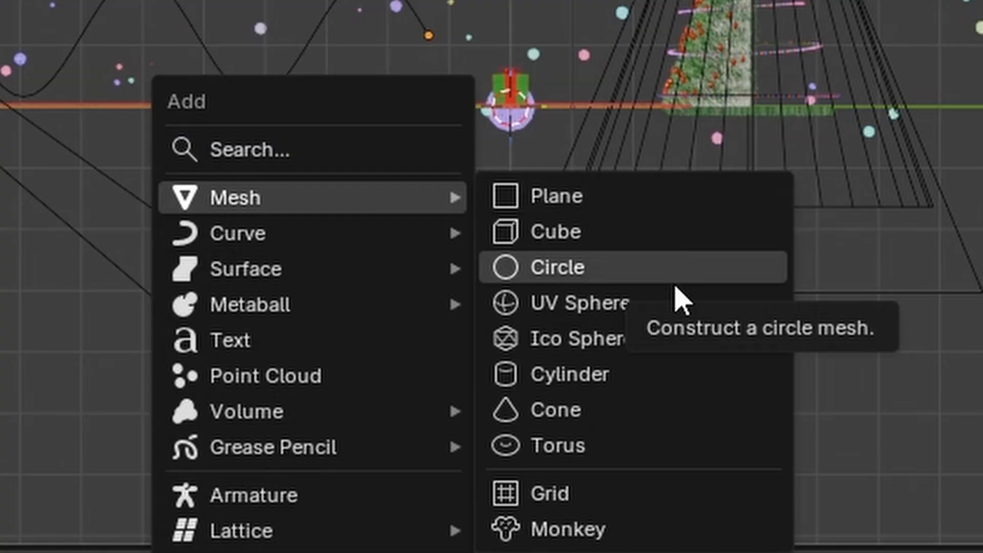
pyautogui.click(667, 305)
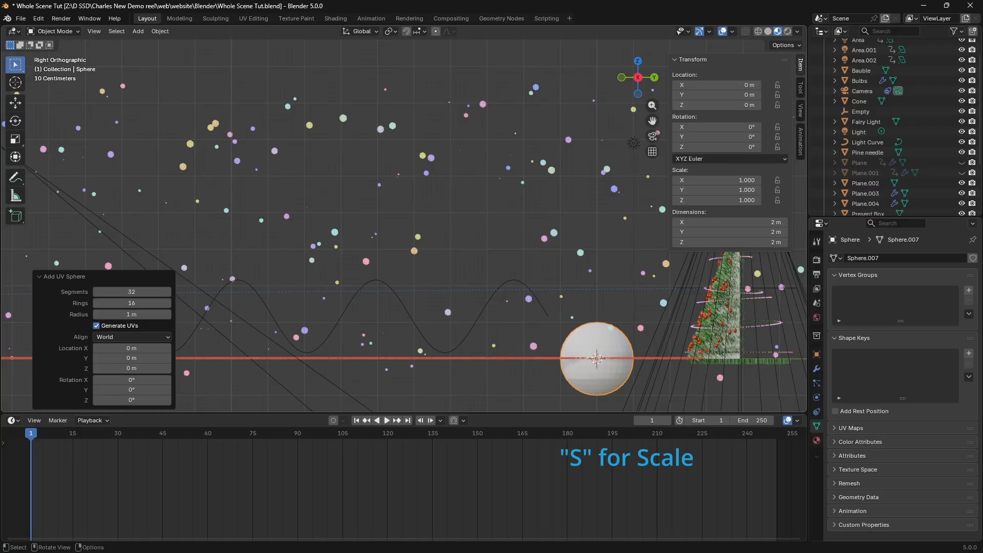
pyautogui.press('s')
pyautogui.click(621, 372)
# Apply the scale of the selected sphere.
pyautogui.click(159, 31)
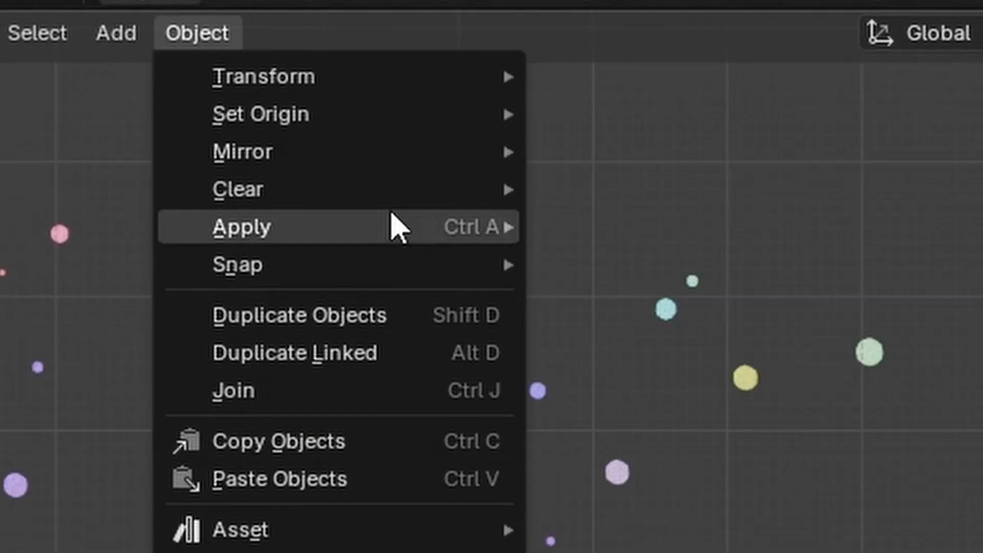
pyautogui.moveTo(398, 228)
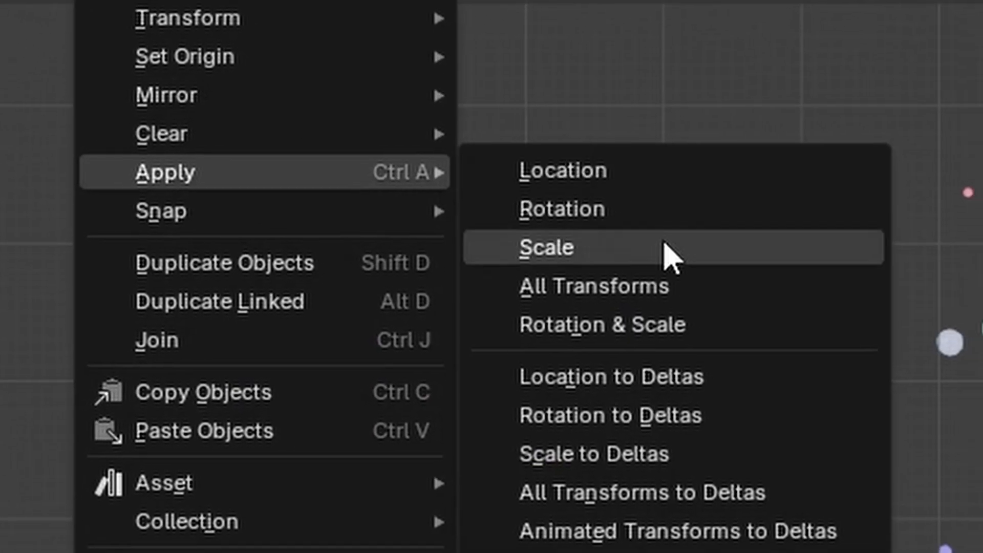
pyautogui.click(722, 305)
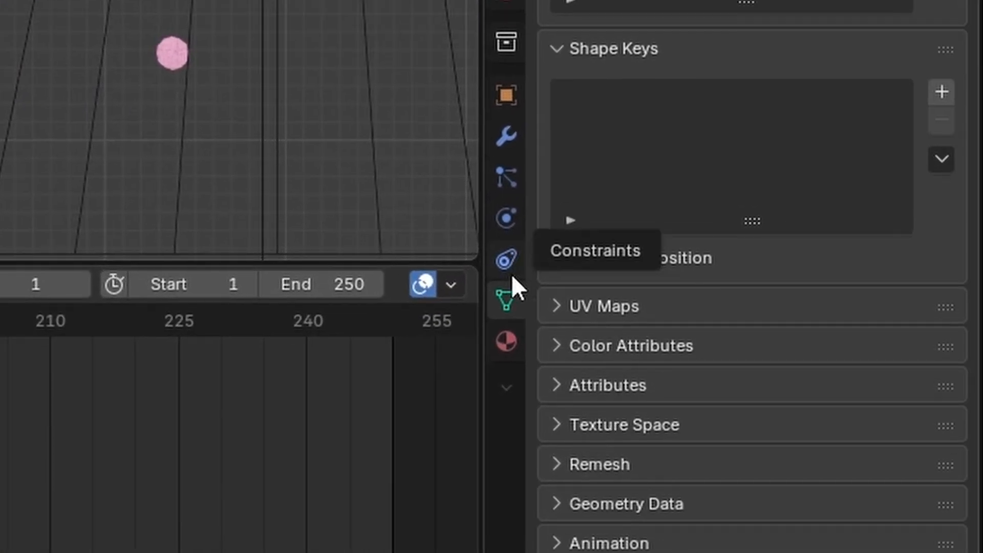
# Add a Follow Path constraint to the sphere and set the spiral curve as its target.
pyautogui.click(507, 259)
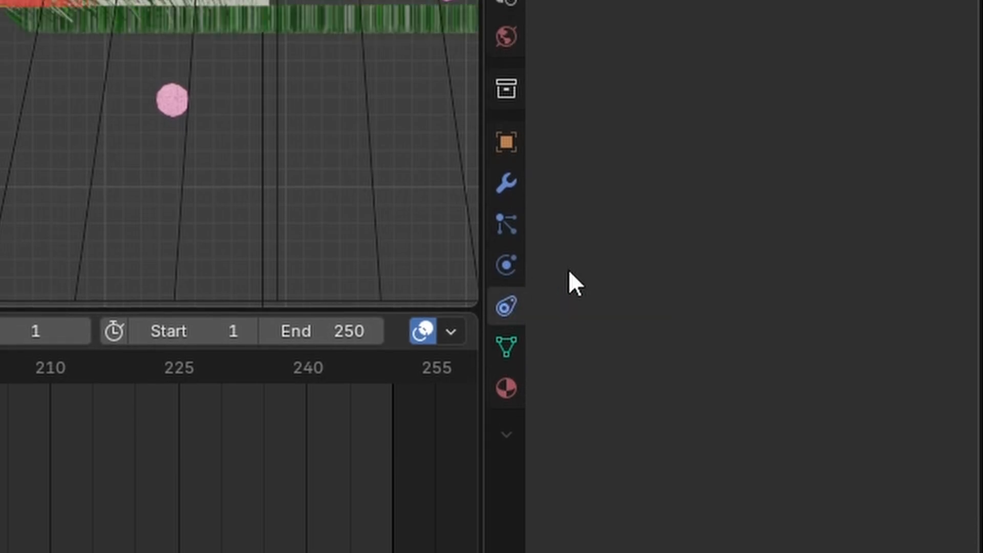
pyautogui.click(763, 101)
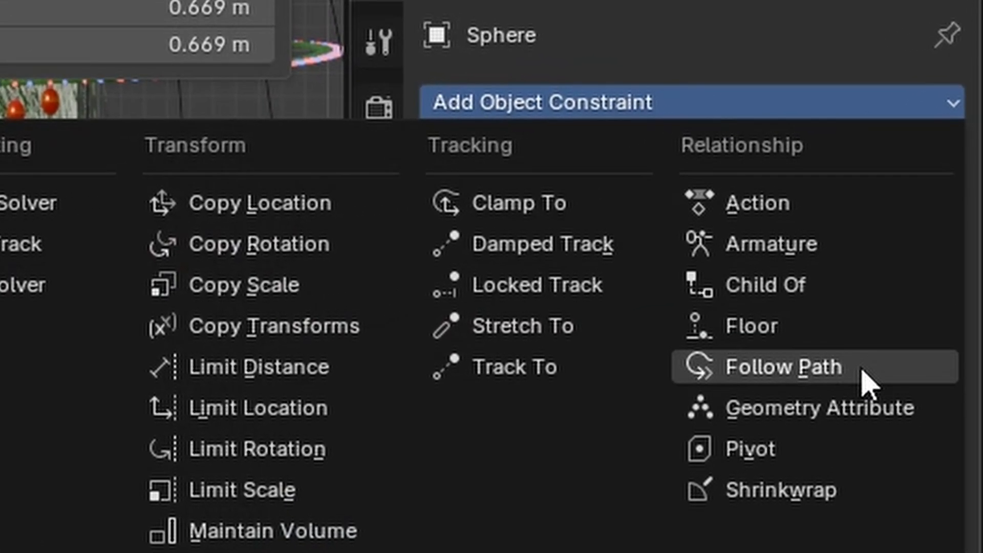
pyautogui.click(862, 382)
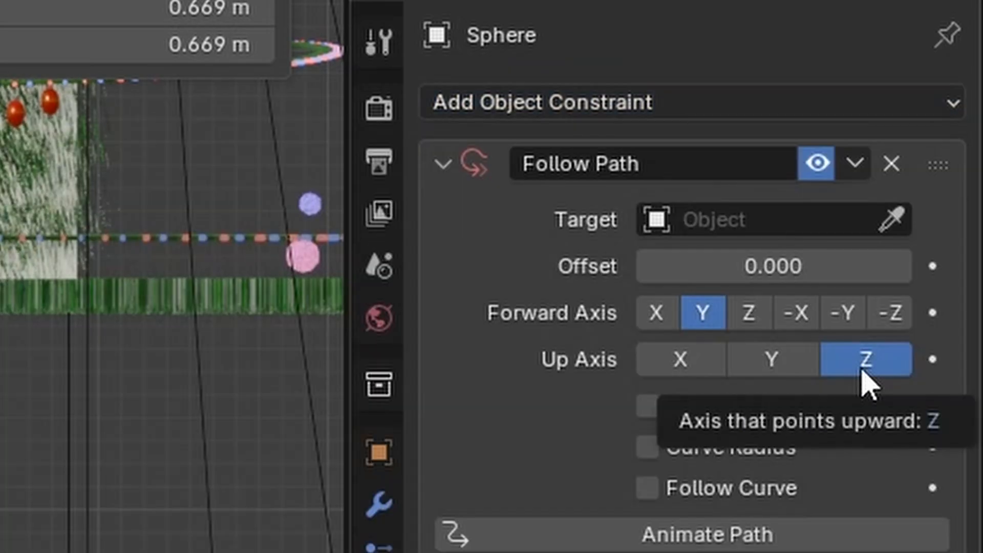
pyautogui.click(731, 225)
pyautogui.click(737, 312)
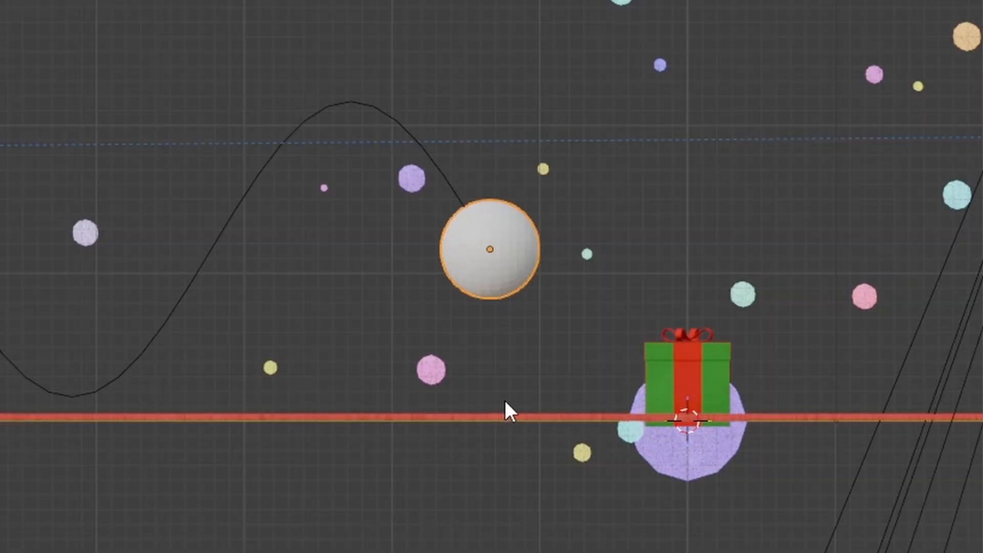
# Select the spiral and set its Z rotation to 180° so its path runs in the opposite direction.
pyautogui.scroll(-5, 514, 404)
pyautogui.scroll(4, 494, 395)
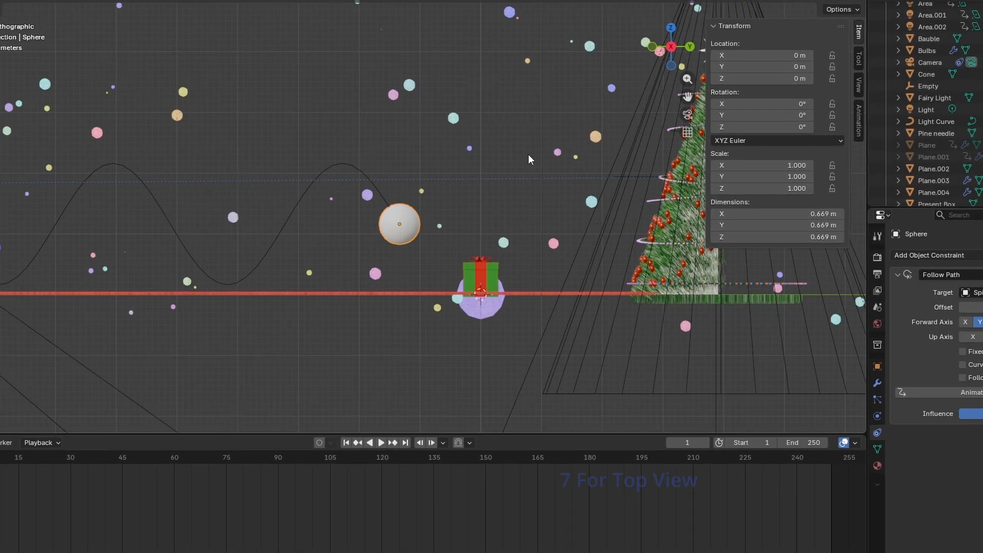
pyautogui.press('KP_7')
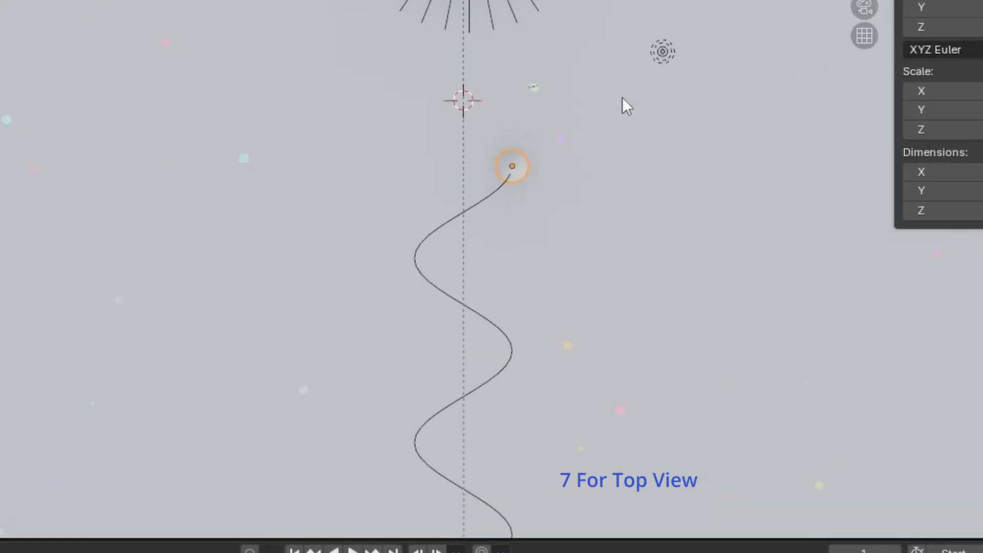
pyautogui.scroll(-1, 603, 147)
pyautogui.scroll(-2, 542, 279)
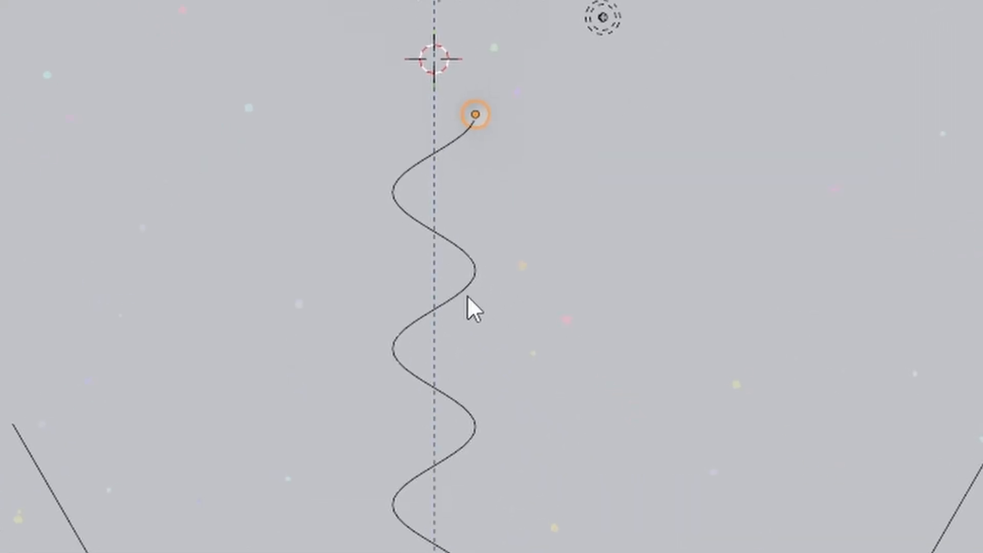
pyautogui.click(457, 297)
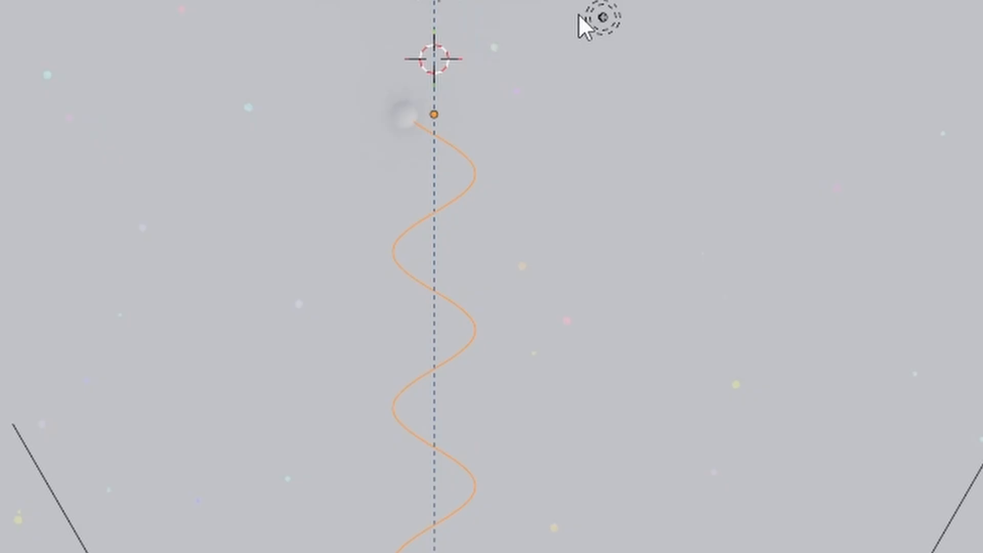
pyautogui.moveTo(474, 263); pyautogui.dragTo(506, 262)
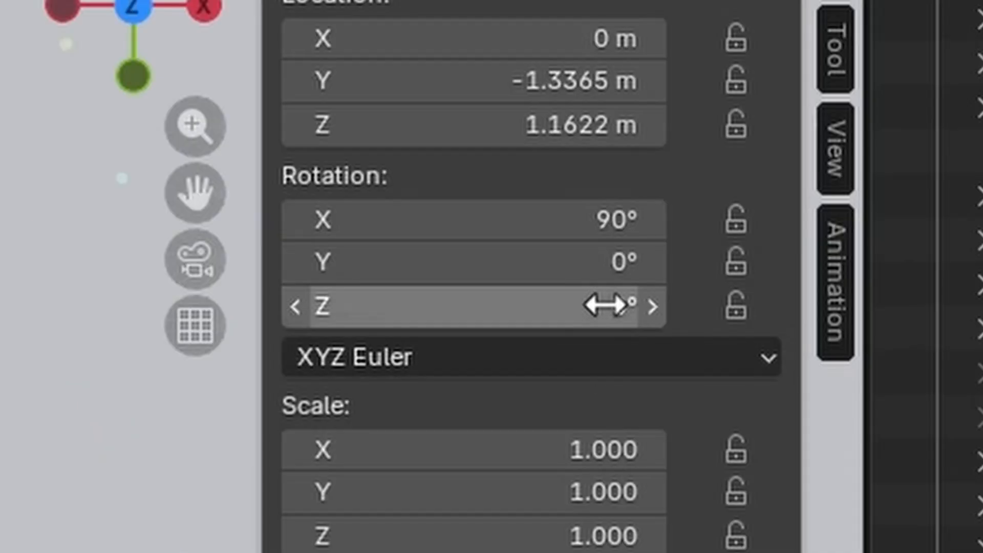
pyautogui.moveTo(606, 305); pyautogui.dragTo(630, 306)
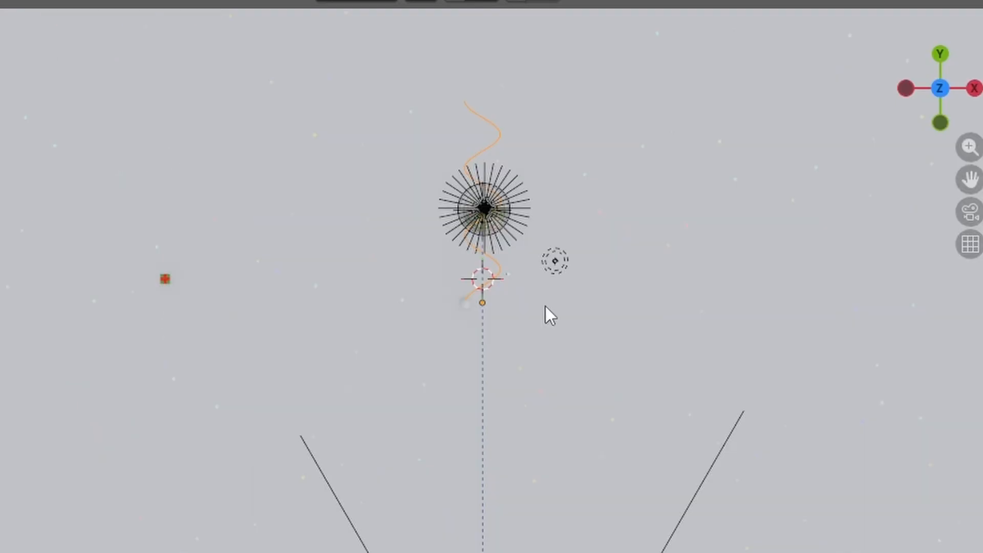
# Move the spiral's start near the camera, at about -24.23 m on Y, and stretch it along its length to about 25 m.
pyautogui.press('g')
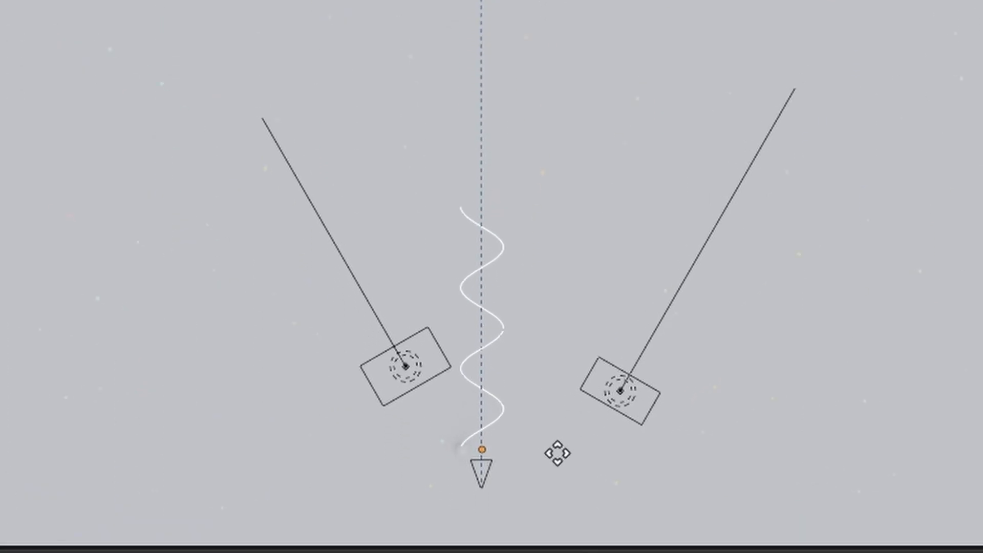
pyautogui.click(558, 453)
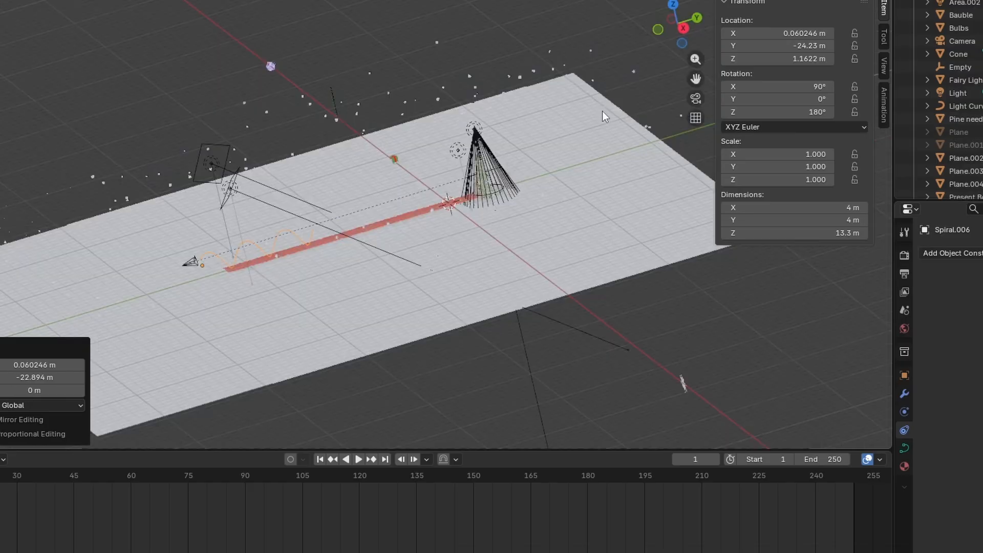
pyautogui.press('KP_3')
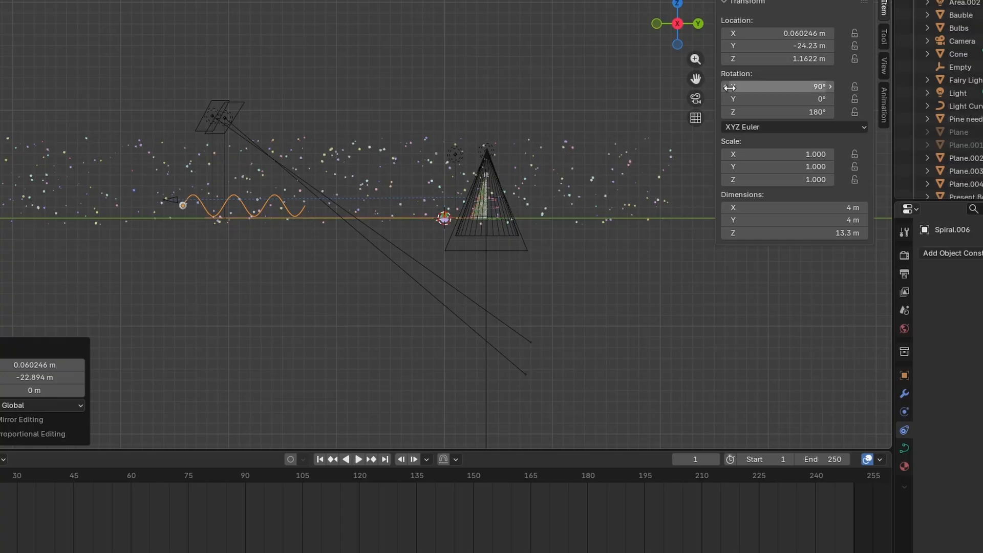
pyautogui.scroll(4, 423, 248)
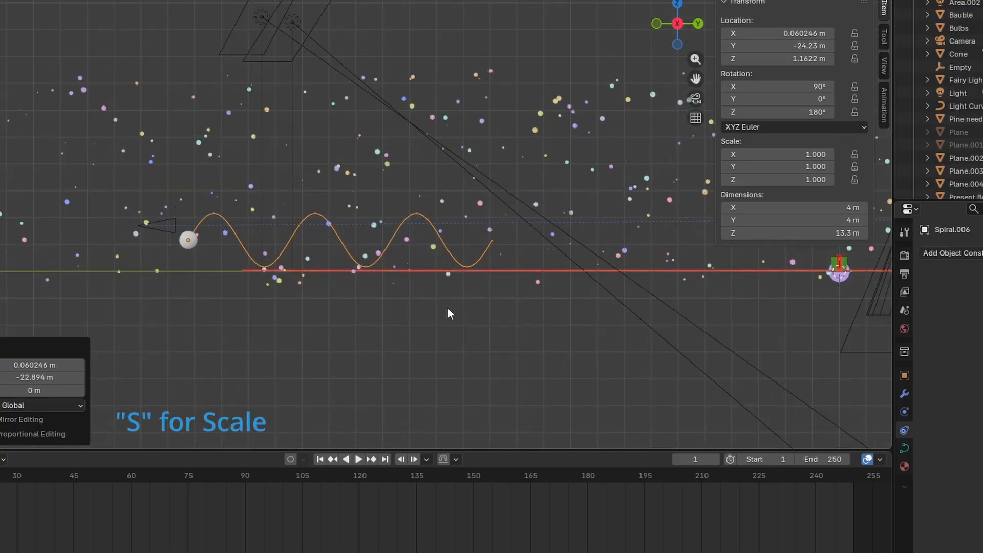
pyautogui.press('s')
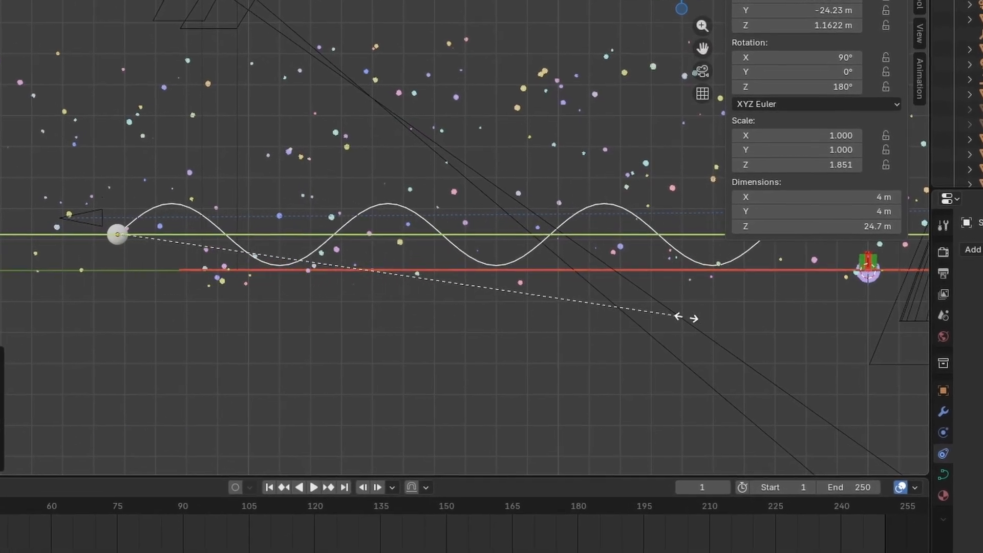
pyautogui.click(692, 319)
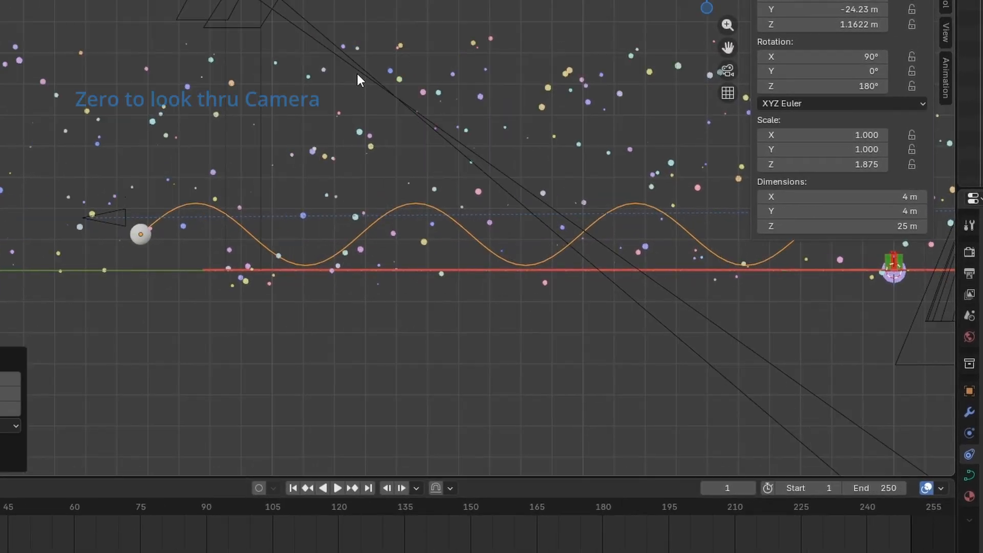
# Enlarge the spiral to a scale of about 2.465 on X and Y, and shorten it along global Y by a factor of about 0.536.
pyautogui.press('KP_0')
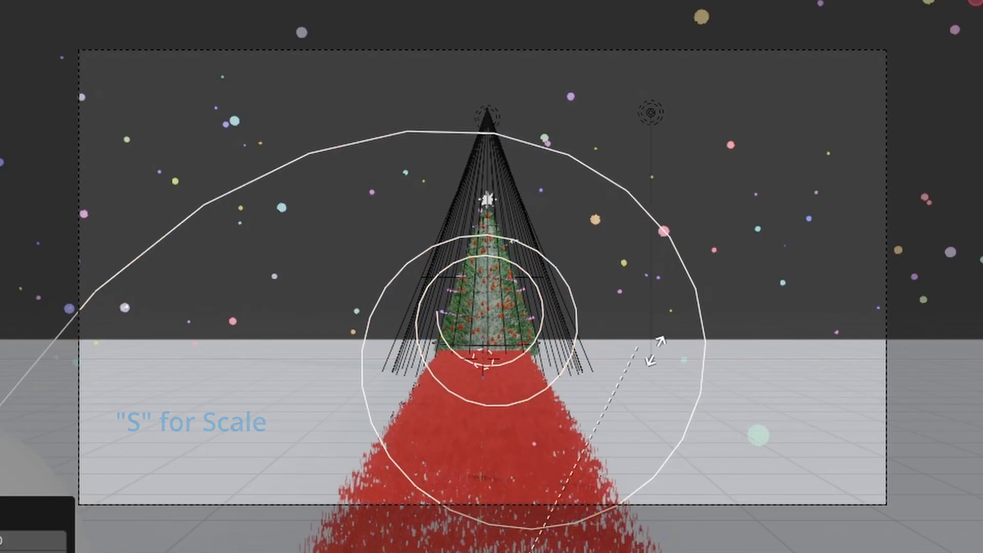
pyautogui.click(792, 204)
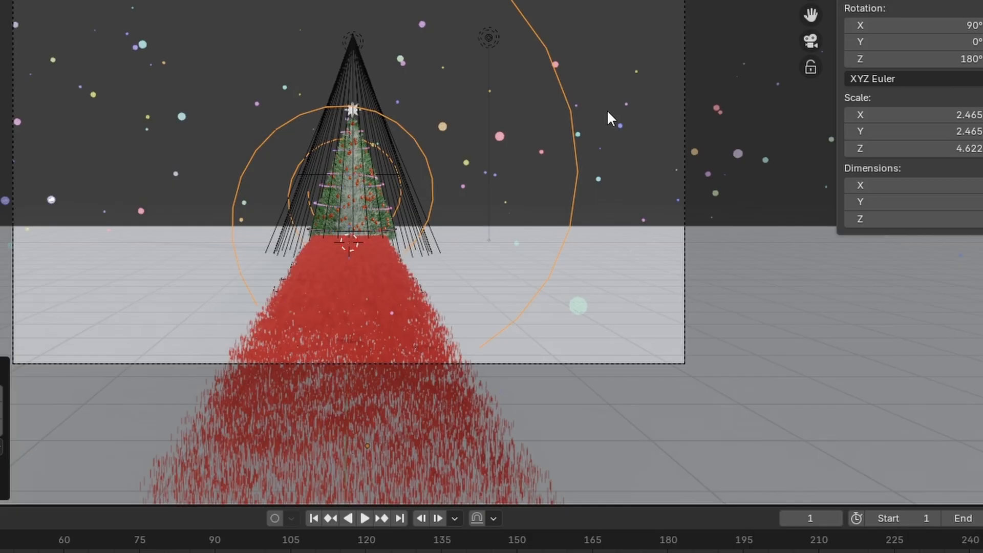
pyautogui.press('KP_3')
pyautogui.scroll(-2, 724, 182)
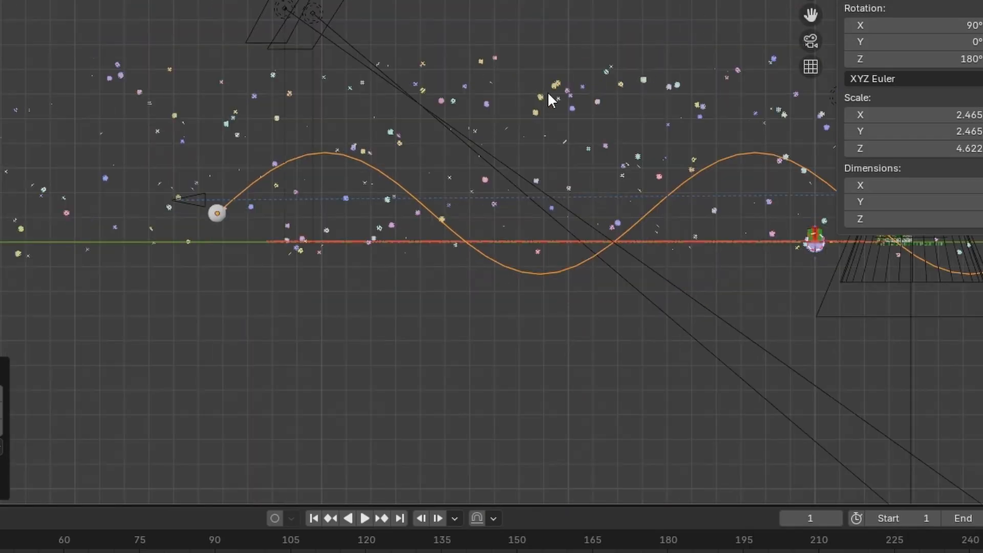
pyautogui.scroll(-1, 548, 91)
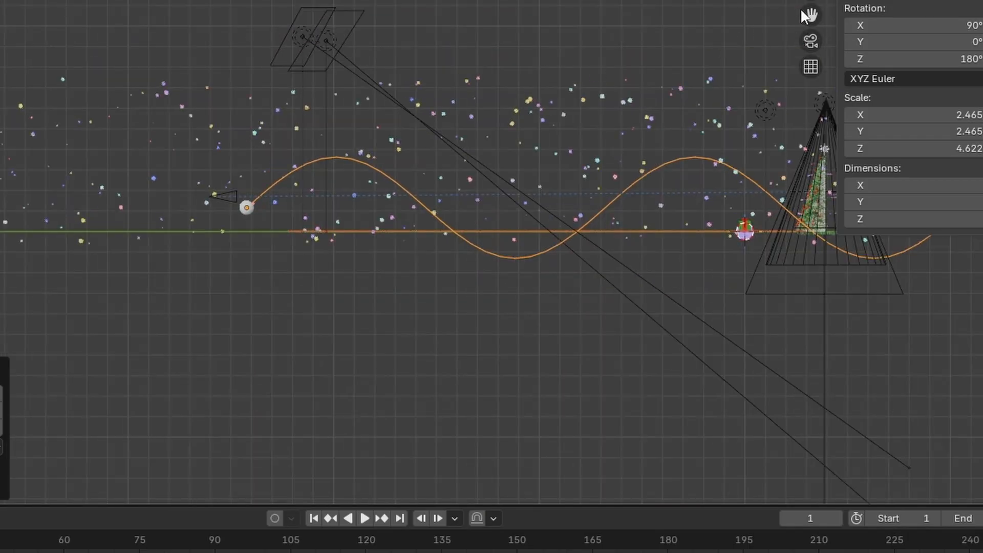
pyautogui.moveTo(811, 15); pyautogui.dragTo(527, 15)
pyautogui.scroll(-5, 595, 49)
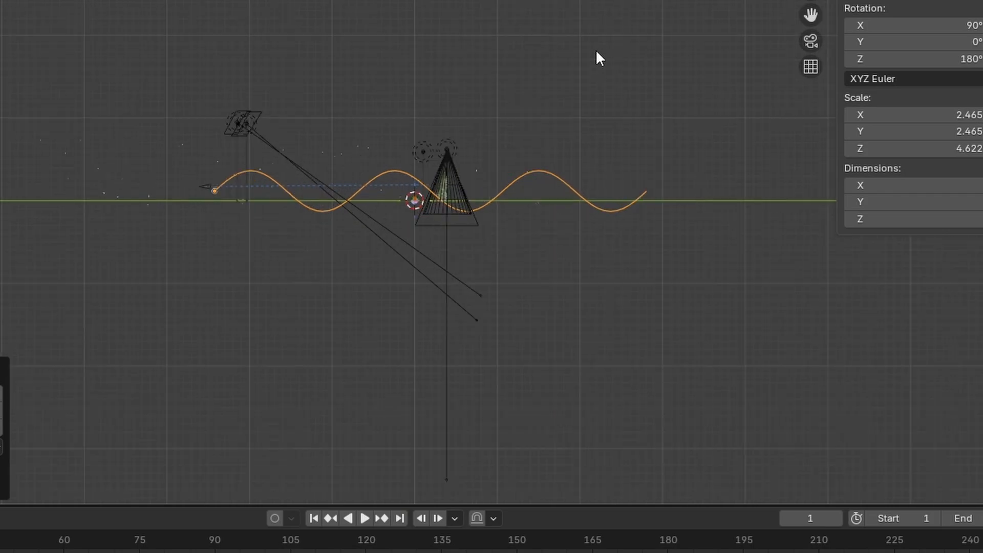
pyautogui.scroll(3, 658, 290)
pyautogui.scroll(-2, 651, 308)
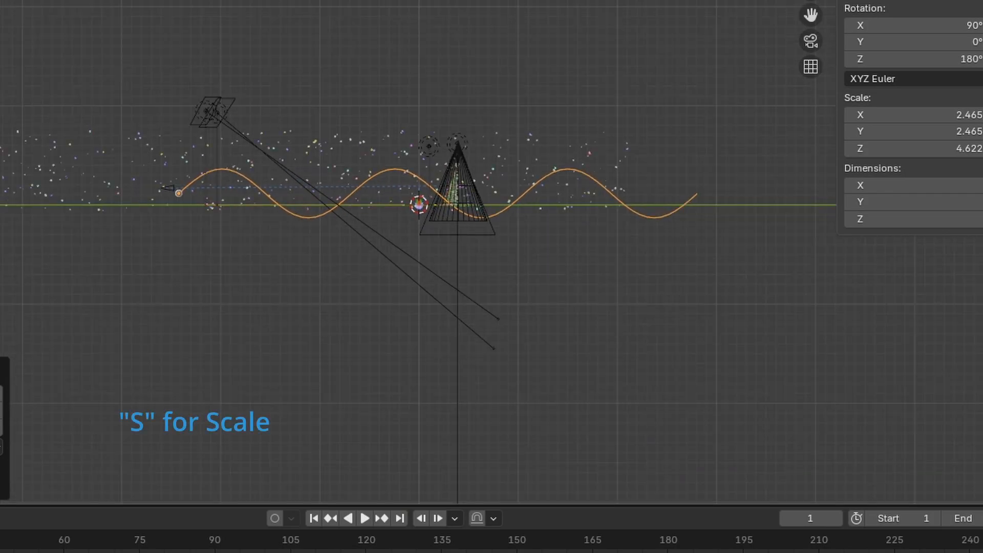
pyautogui.press('s')
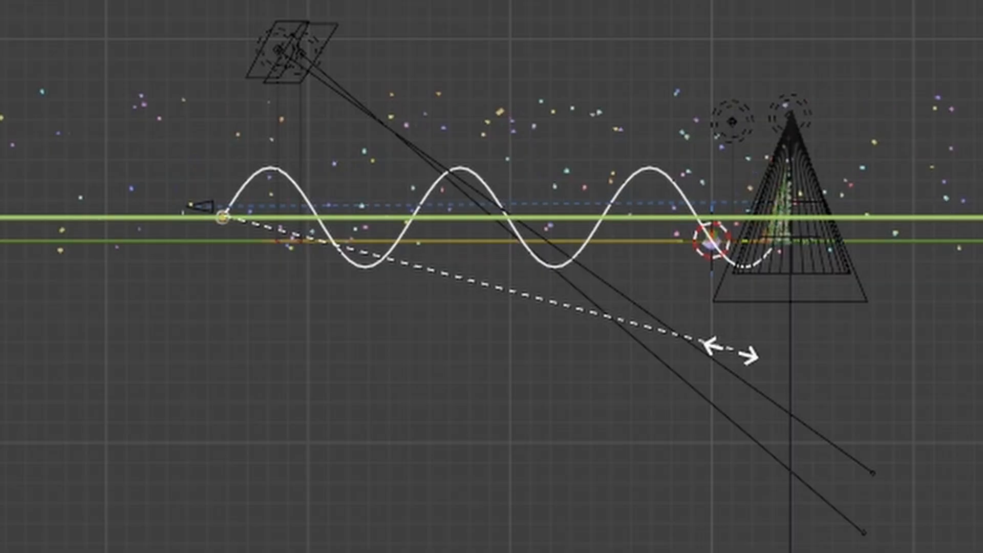
pyautogui.click(724, 351)
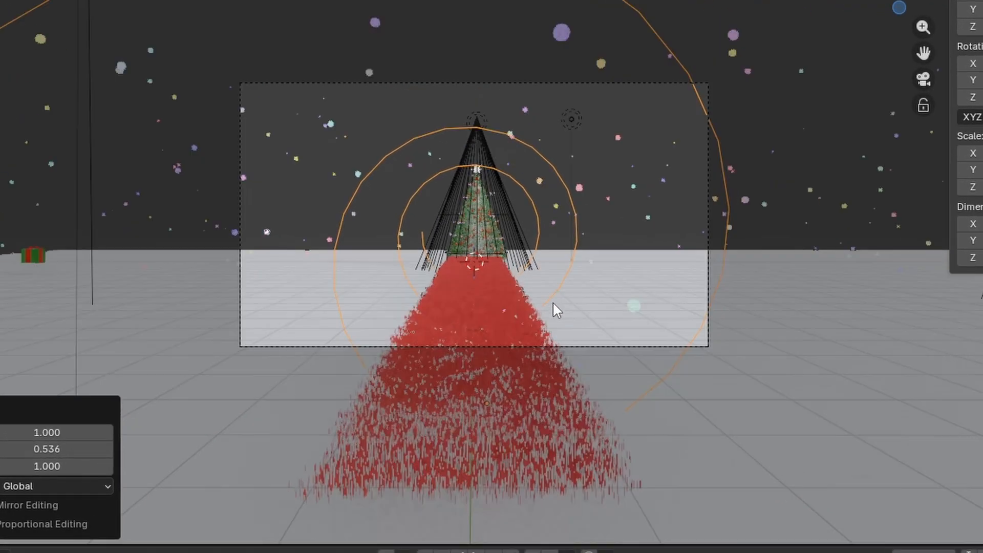
# Move the spiral upward in the camera view so its loops circle around the tree.
pyautogui.scroll(1, 555, 302)
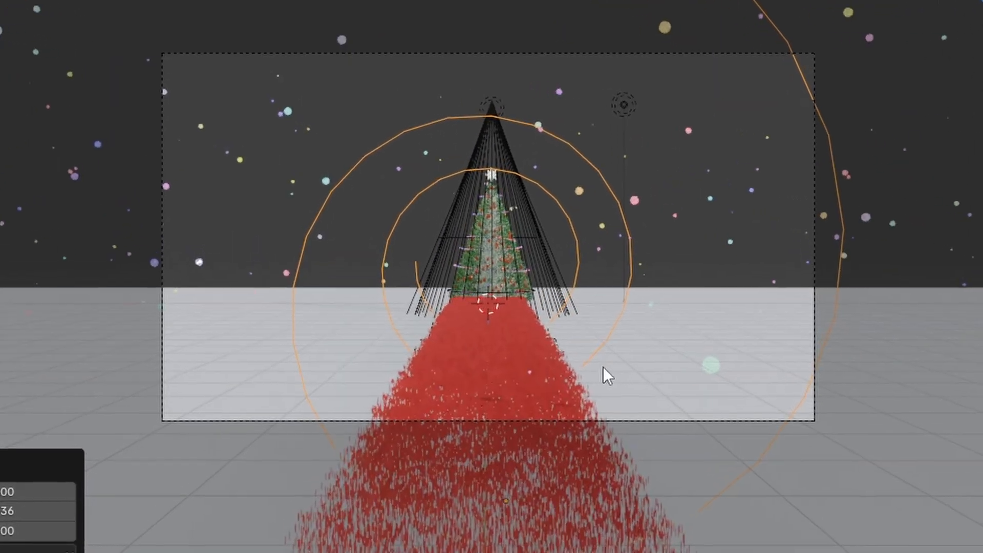
pyautogui.press('g')
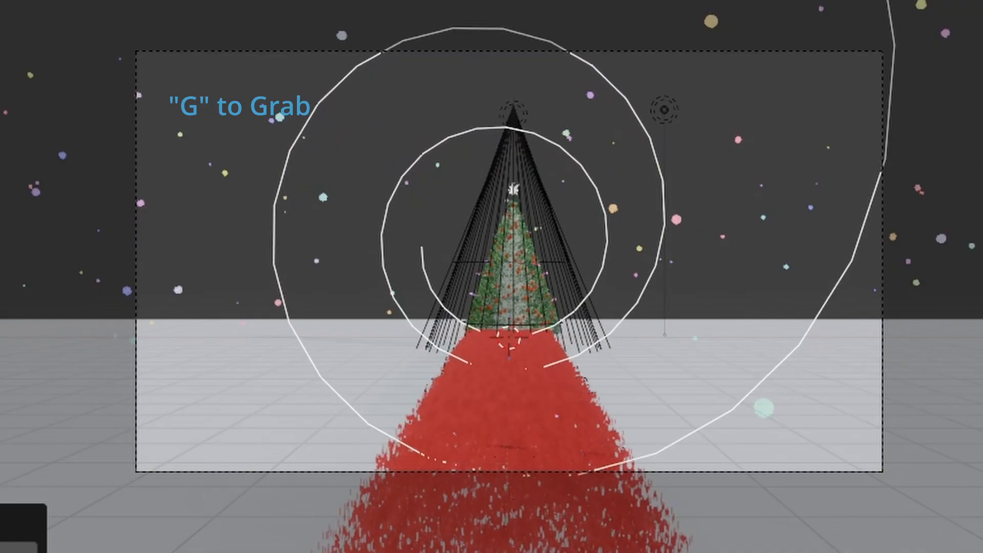
pyautogui.click(631, 204)
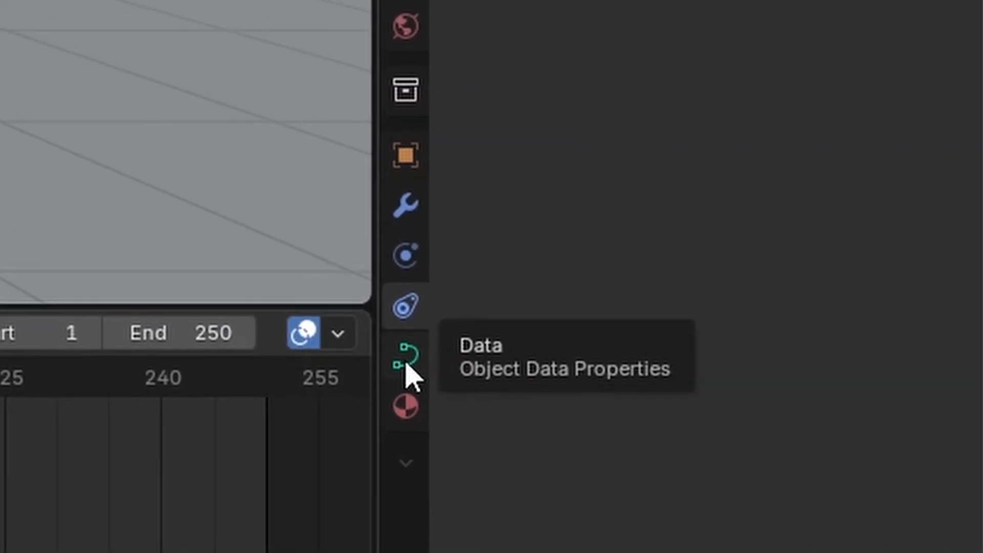
# Set the spiral's path animation length to 240 frames and keyframe its evaluation time of 0 at frame 1.
pyautogui.click(407, 365)
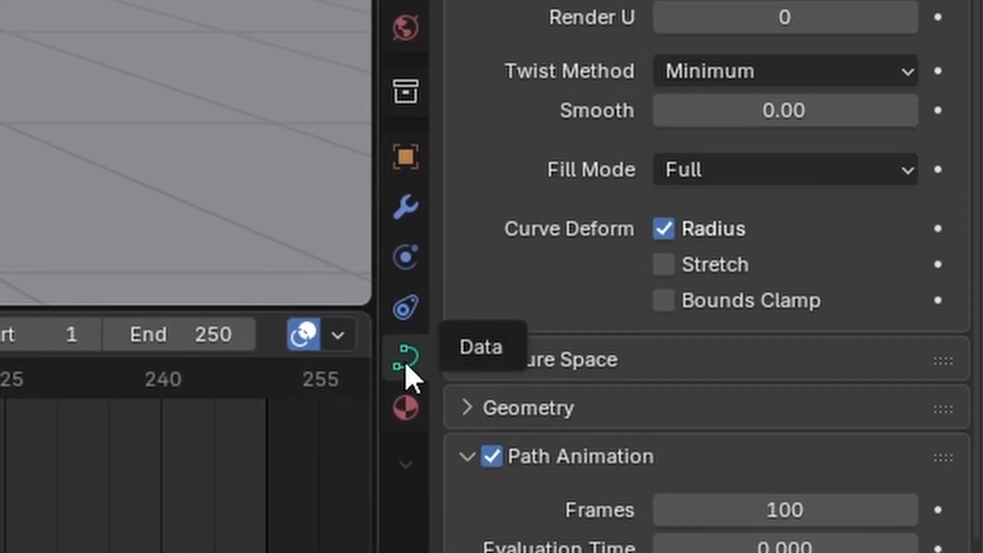
pyautogui.scroll(-6, 563, 199)
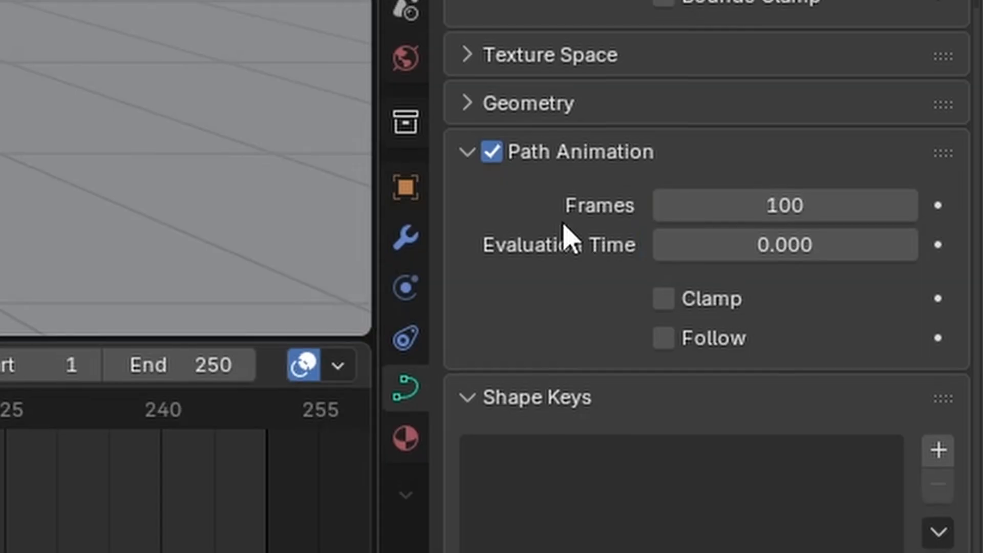
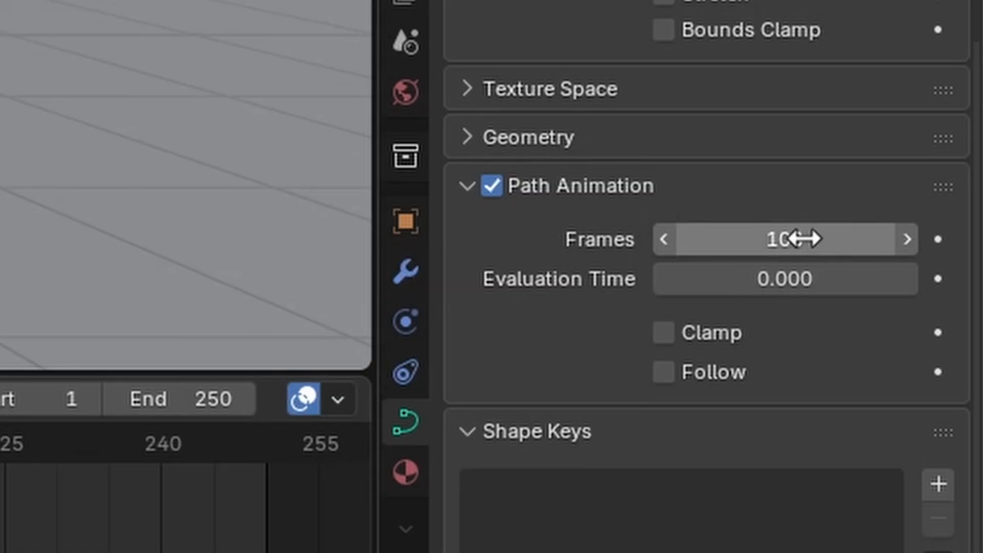
pyautogui.click(789, 239)
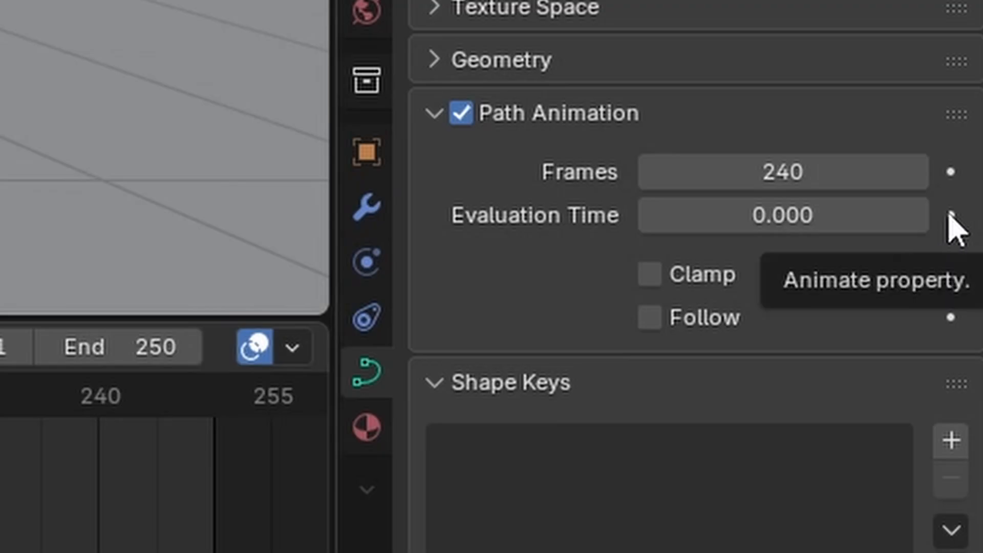
pyautogui.click(950, 215)
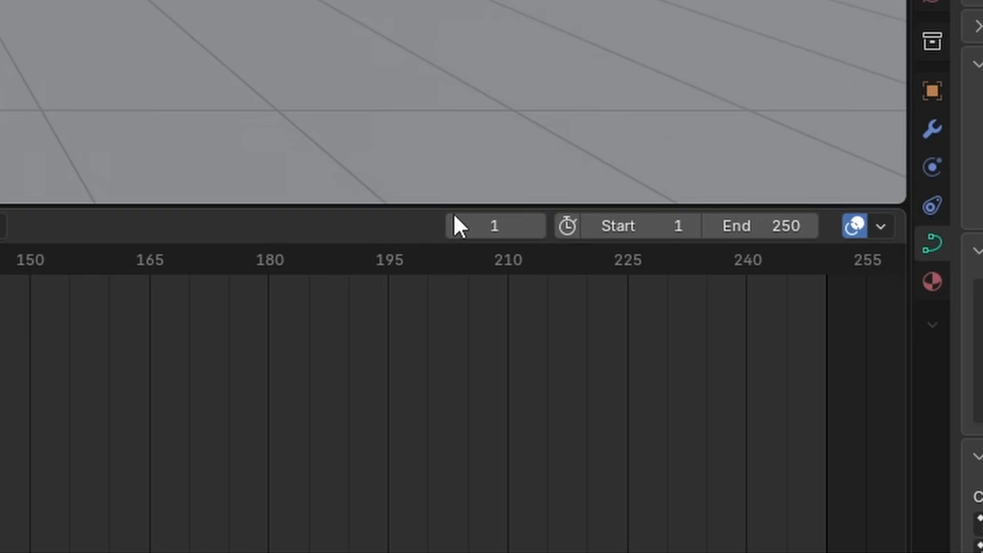
# Keyframe the spiral's path animation evaluation time of 240 at frame 240.
pyautogui.click(481, 224)
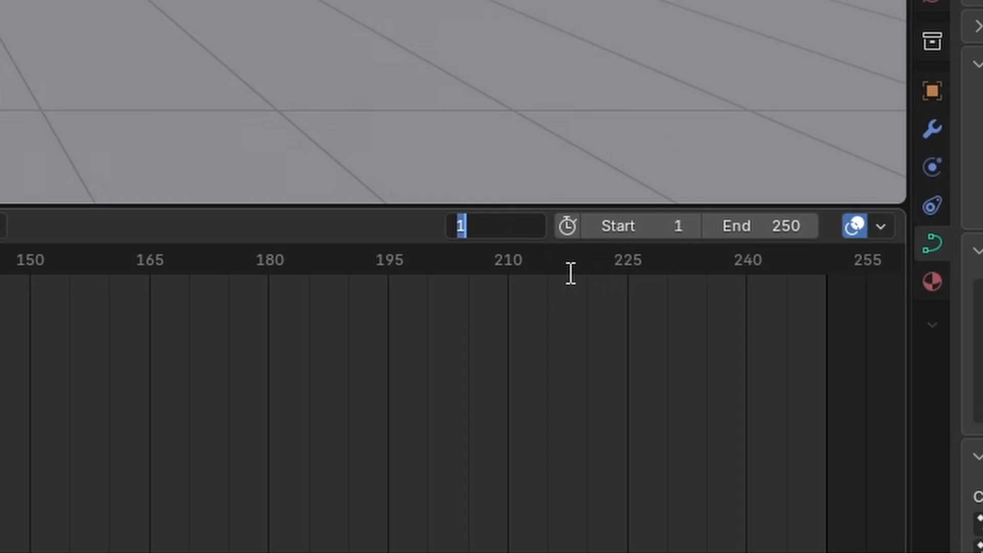
pyautogui.press('Return')
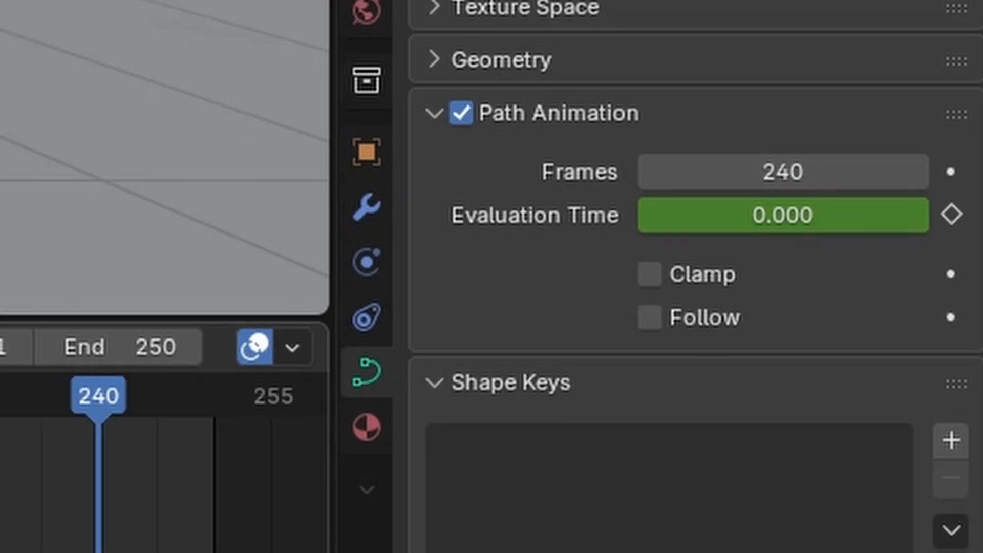
pyautogui.click(790, 217)
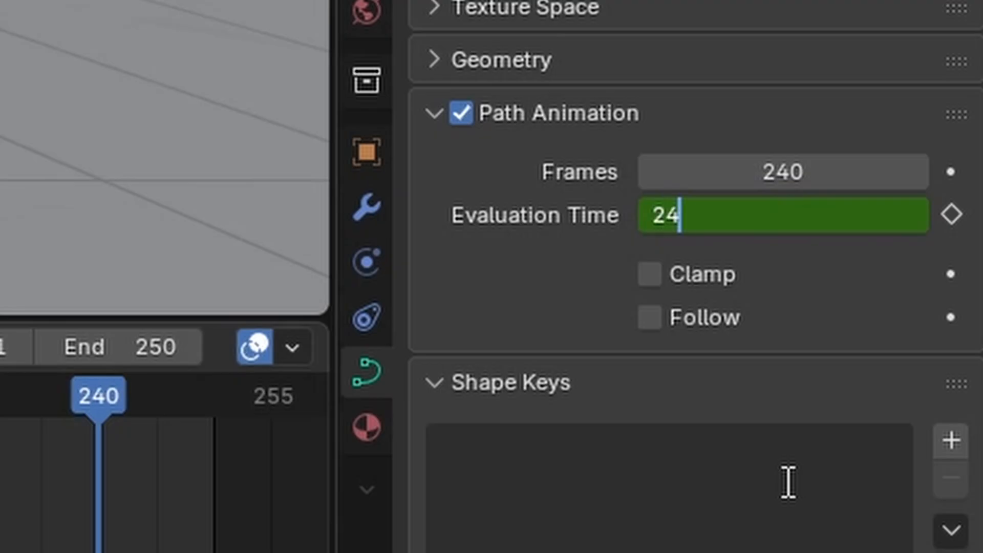
pyautogui.press('Return')
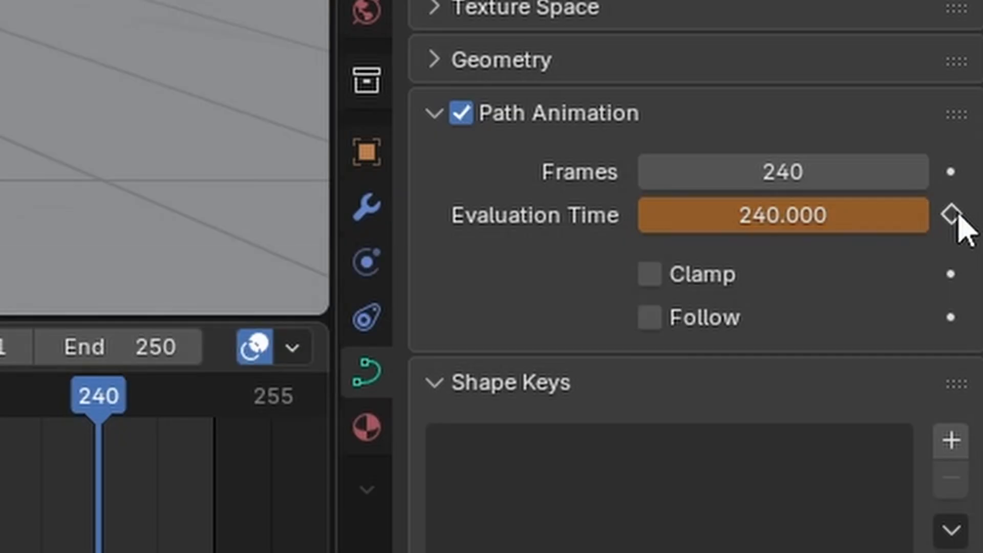
pyautogui.click(952, 215)
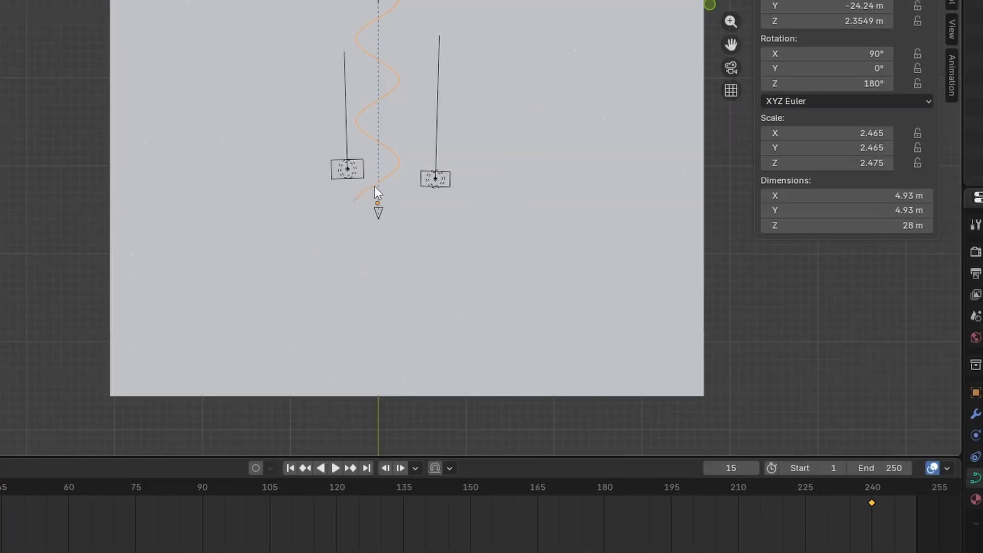
# Add a particle system to the sphere at the start of the spiral and play the animation up to about frame 60.
pyautogui.scroll(6, 374, 187)
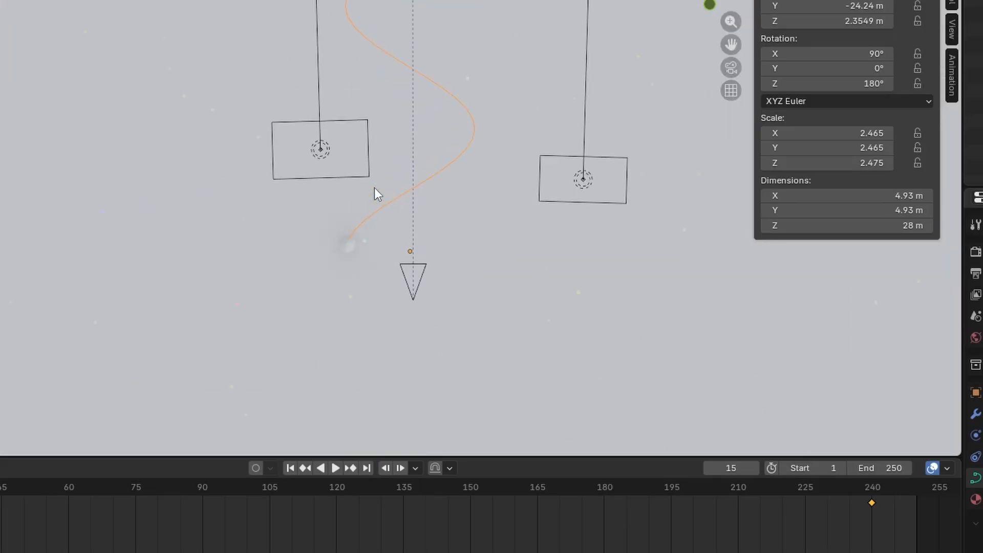
pyautogui.scroll(6, 376, 194)
pyautogui.keyDown('shift'); pyautogui.moveTo(333, 387); pyautogui.dragTo(410, 290, button='middle'); pyautogui.keyUp('shift')
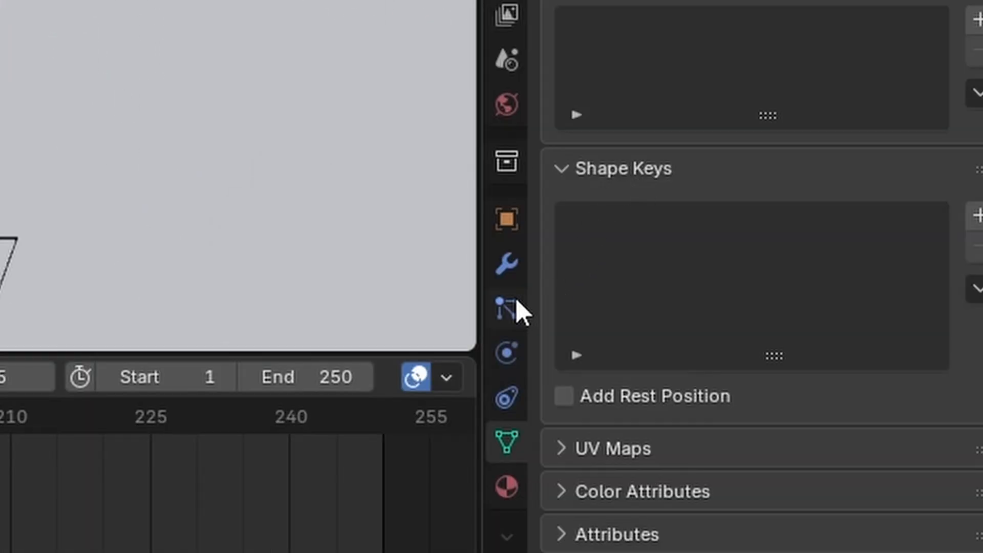
pyautogui.click(516, 303)
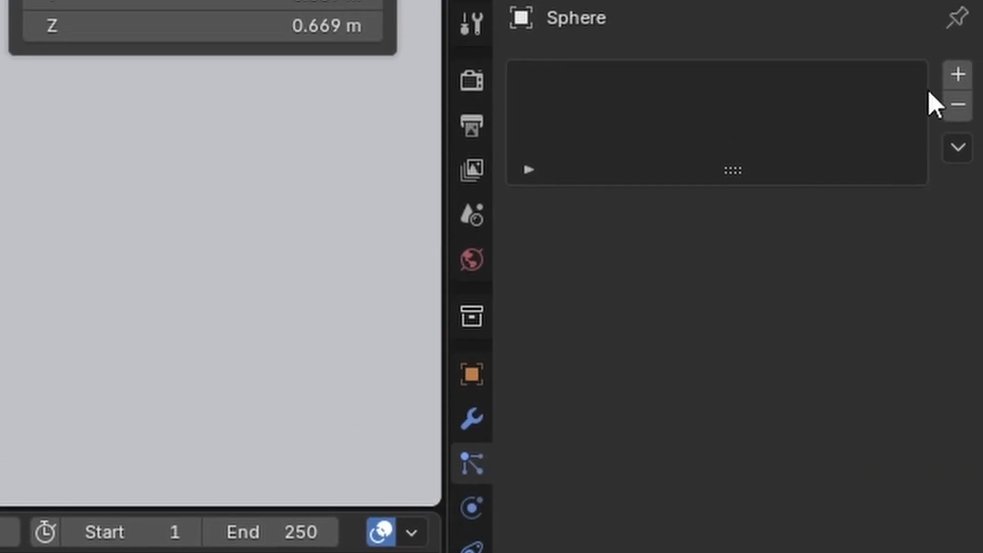
pyautogui.click(957, 74)
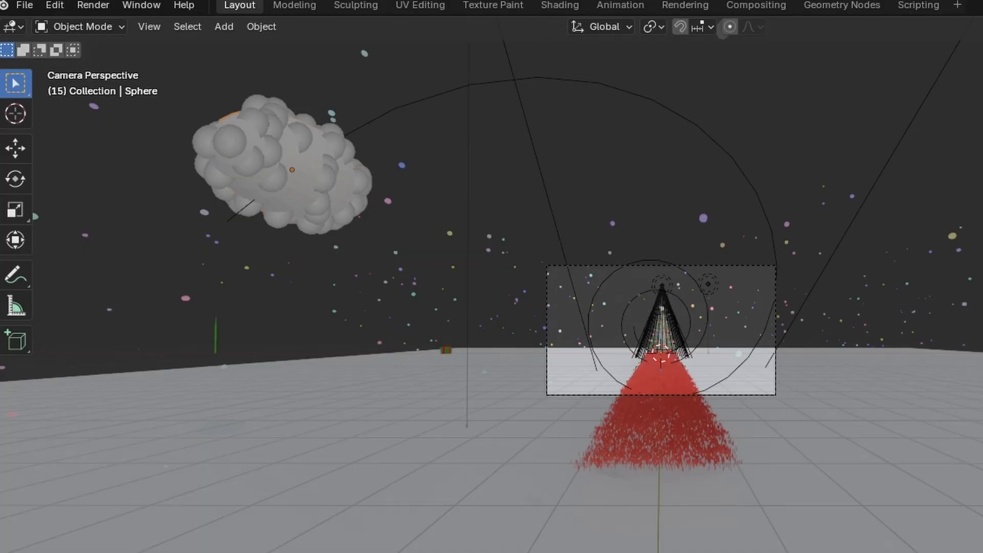
pyautogui.press('space')
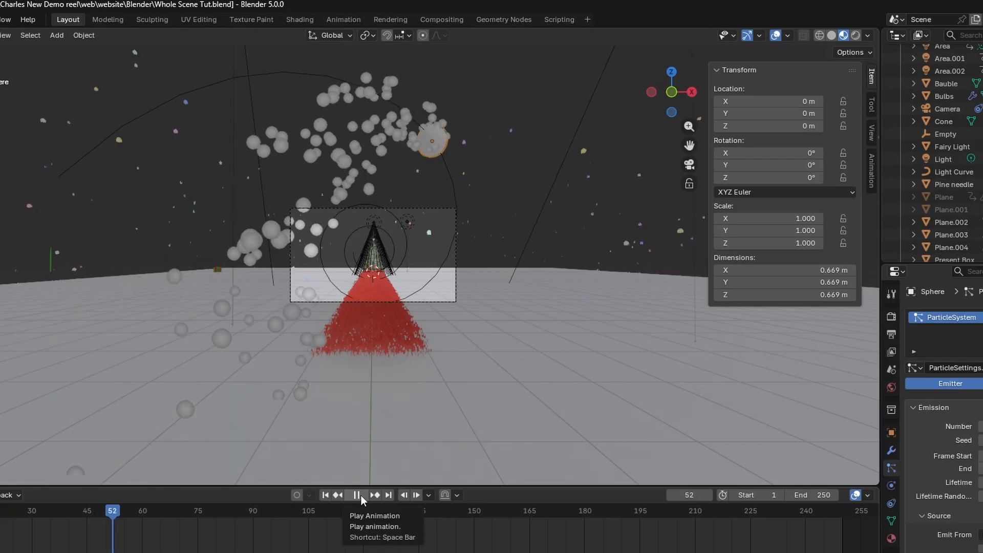
pyautogui.click(357, 495)
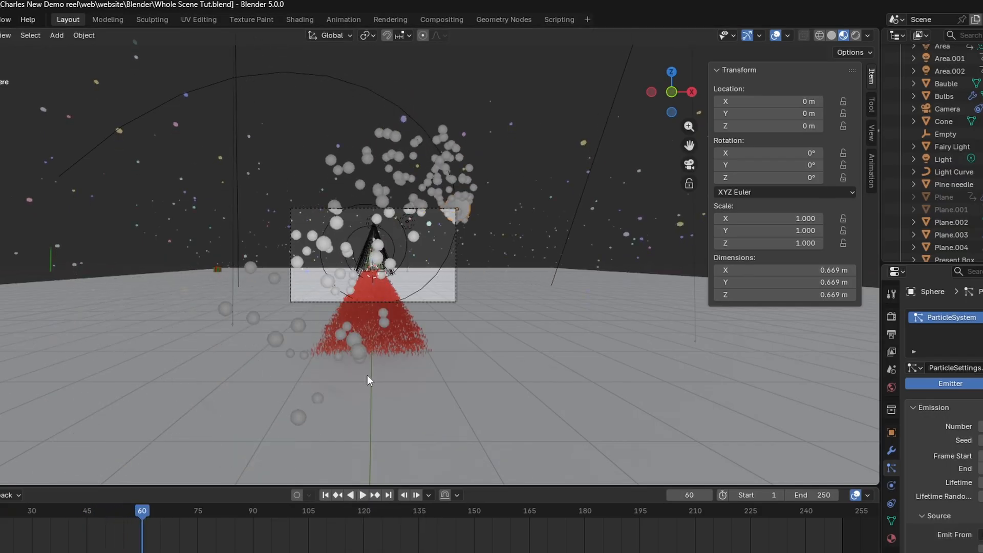
# Add an ico sphere mesh to the scene from the top view.
pyautogui.press('KP_7')
pyautogui.moveTo(367, 375); pyautogui.dragTo(366, 372, button='middle')
pyautogui.scroll(-6, 345, 361)
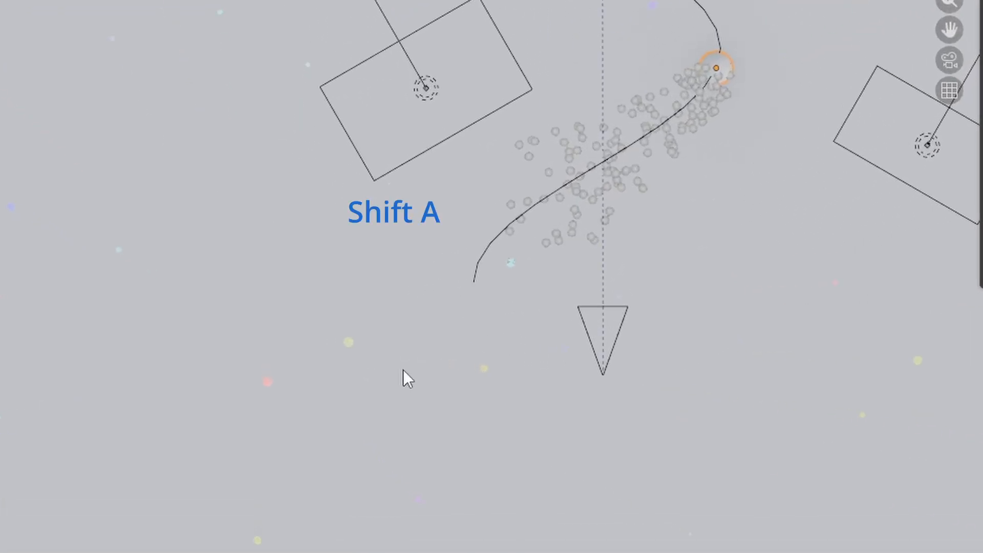
pyautogui.hotkey('shift', 'a')
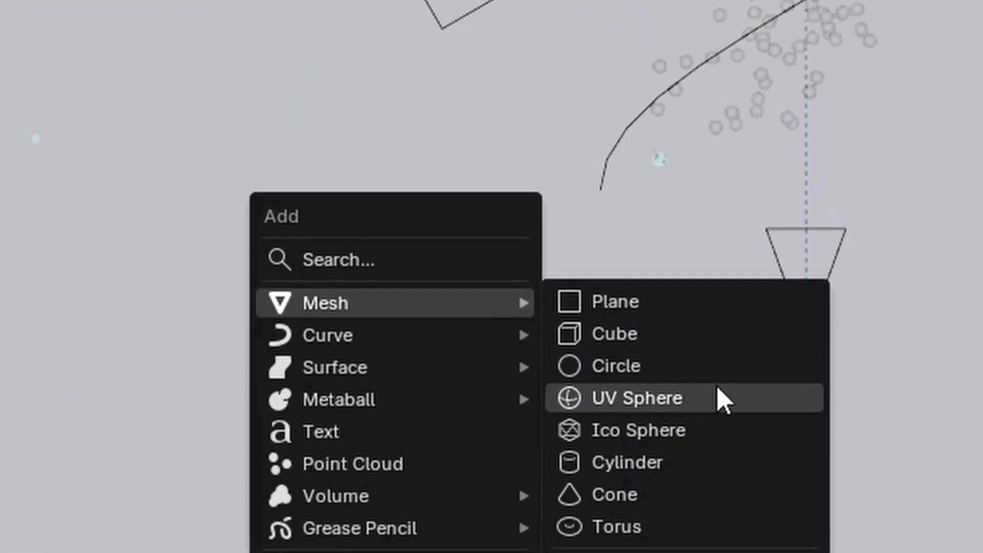
pyautogui.click(711, 442)
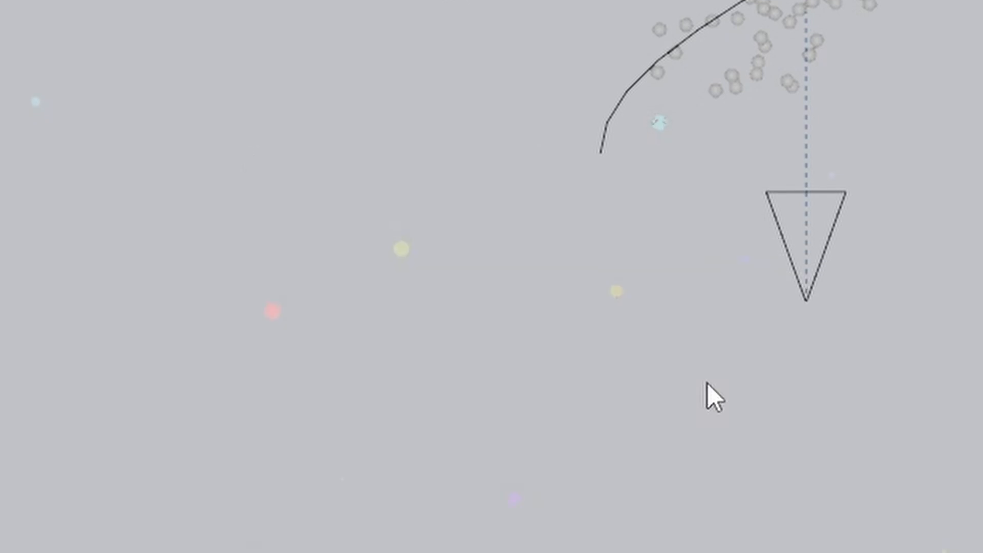
# Move the ico sphere along the X axis, well clear of the tree and the ground plane.
pyautogui.scroll(-6, 707, 383)
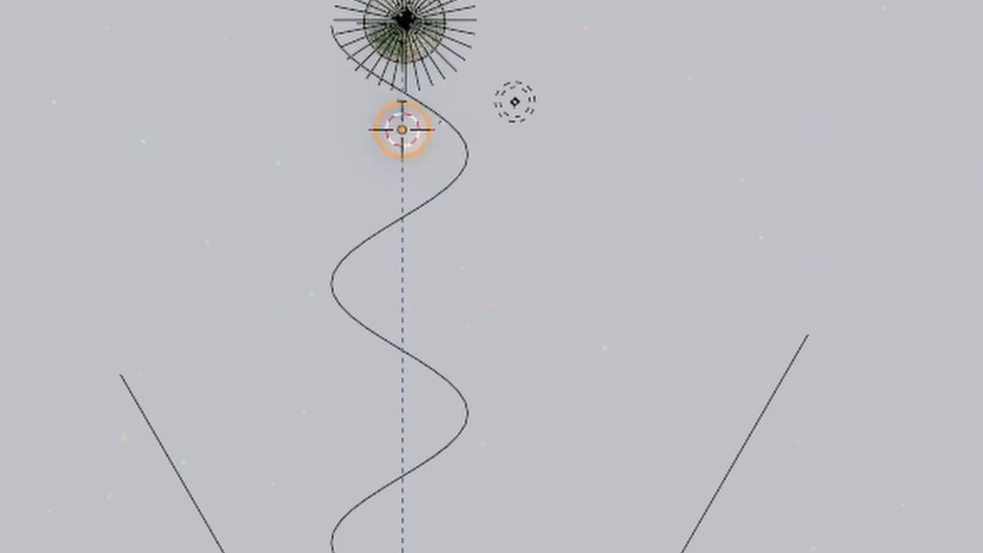
pyautogui.keyDown('shift'); pyautogui.moveTo(399, 20); pyautogui.dragTo(449, 210, button='middle'); pyautogui.keyUp('shift')
pyautogui.scroll(1, 449, 210)
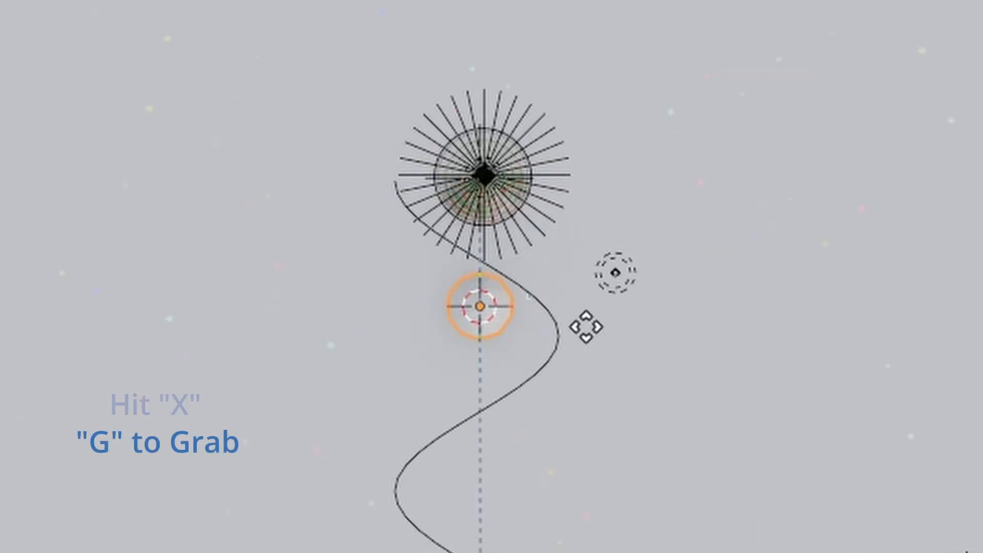
pyautogui.press('x')
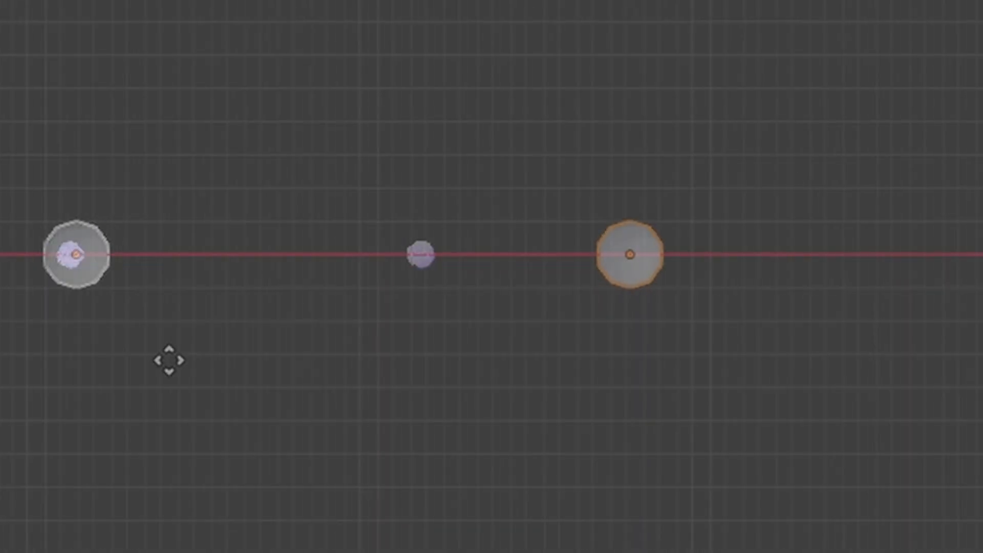
# Scale down the ico sphere in the front view.
pyautogui.press('KP_1')
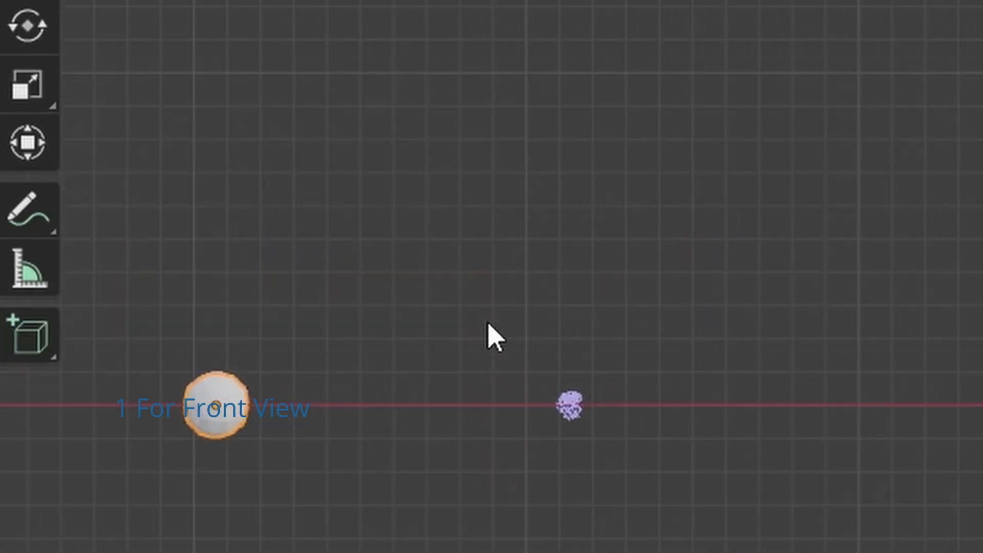
pyautogui.moveTo(298, 125); pyautogui.dragTo(647, 406)
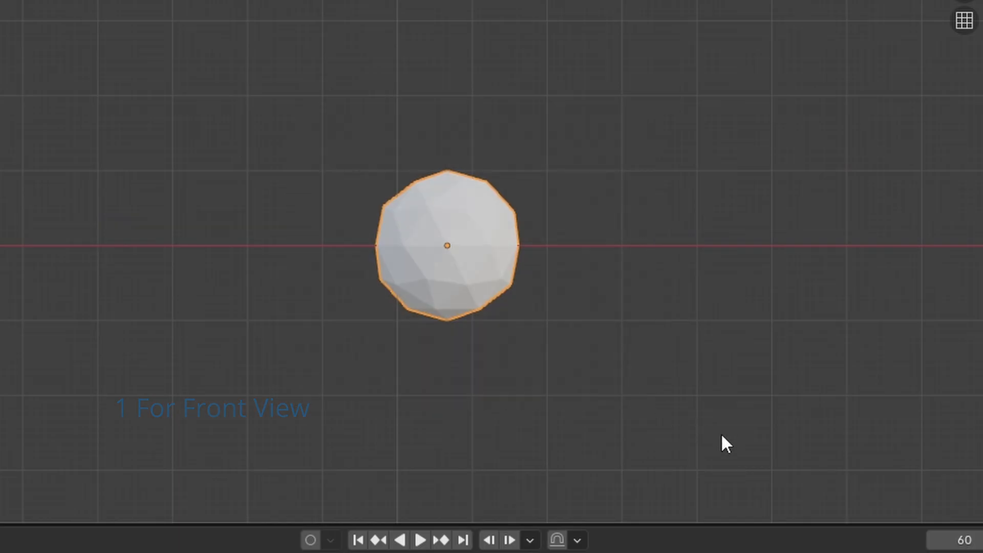
pyautogui.press('s')
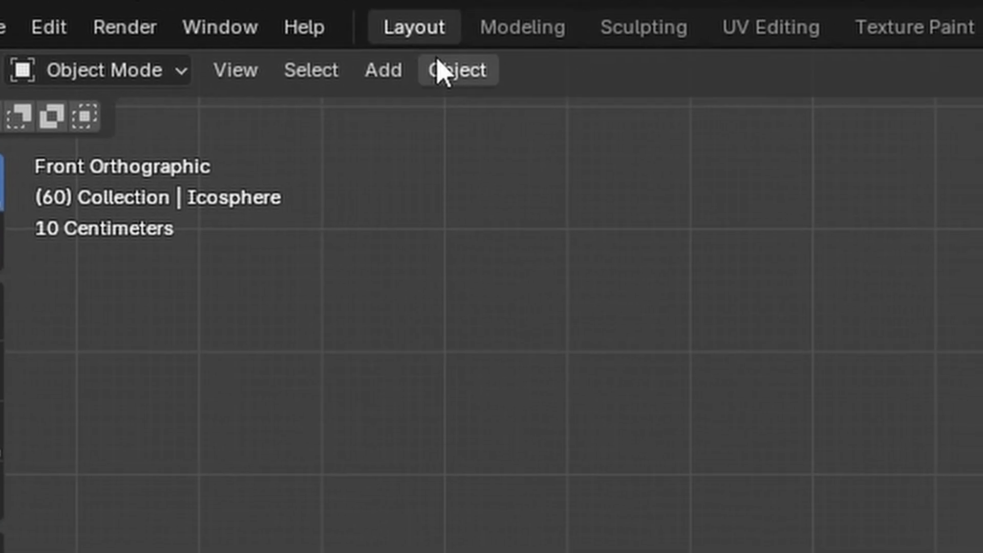
# Apply all transforms to the ico sphere and set its origin to its geometry.
pyautogui.click(438, 71)
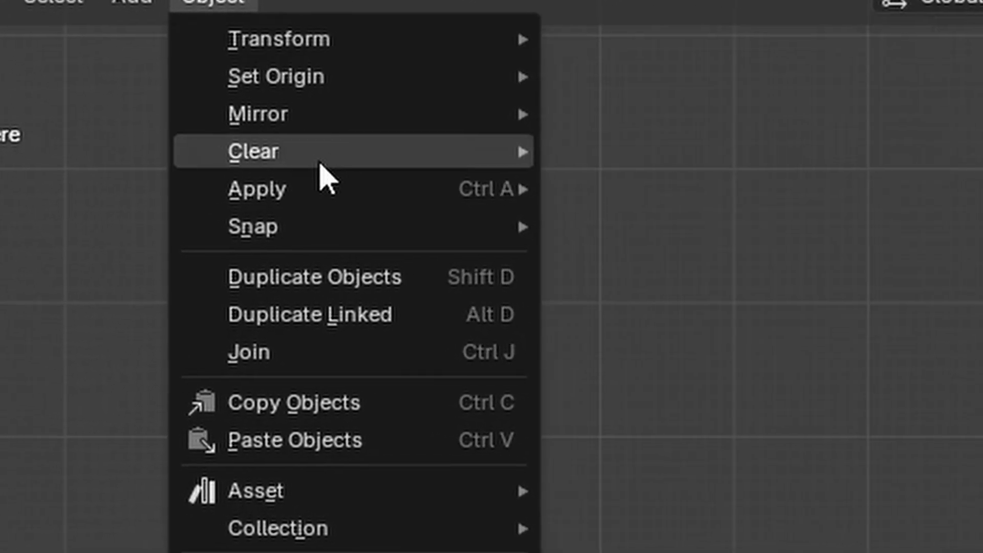
pyautogui.moveTo(409, 212)
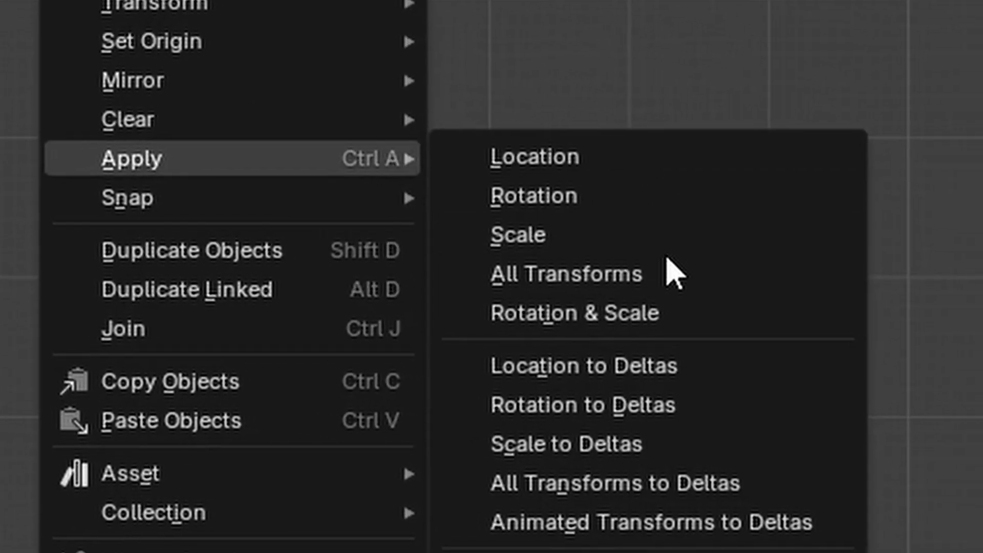
pyautogui.click(694, 278)
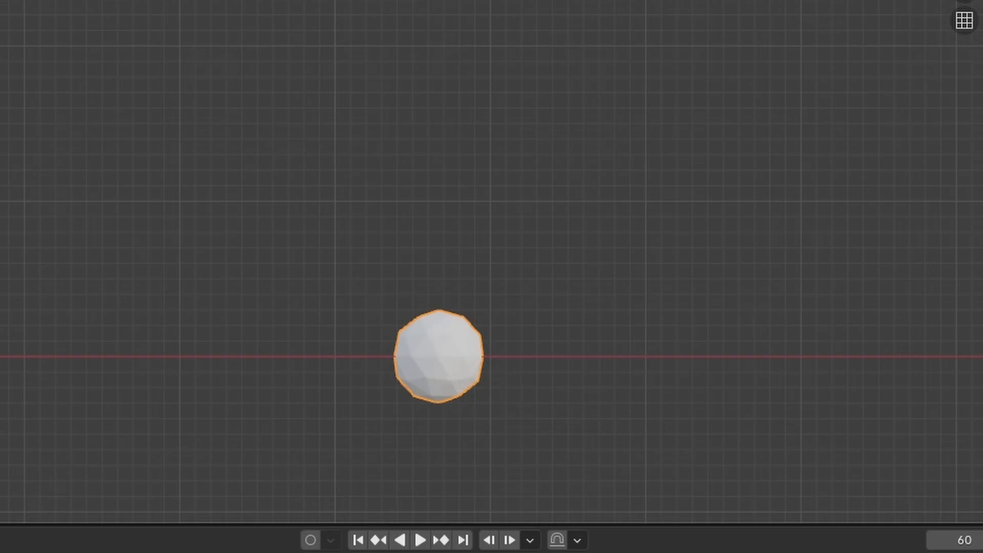
pyautogui.click(201, 78)
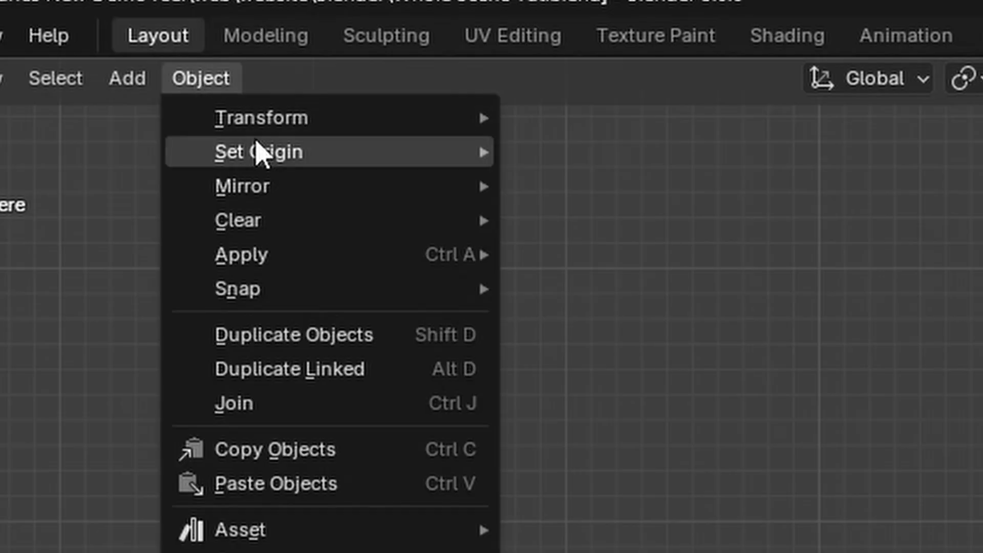
pyautogui.moveTo(259, 153)
pyautogui.click(749, 187)
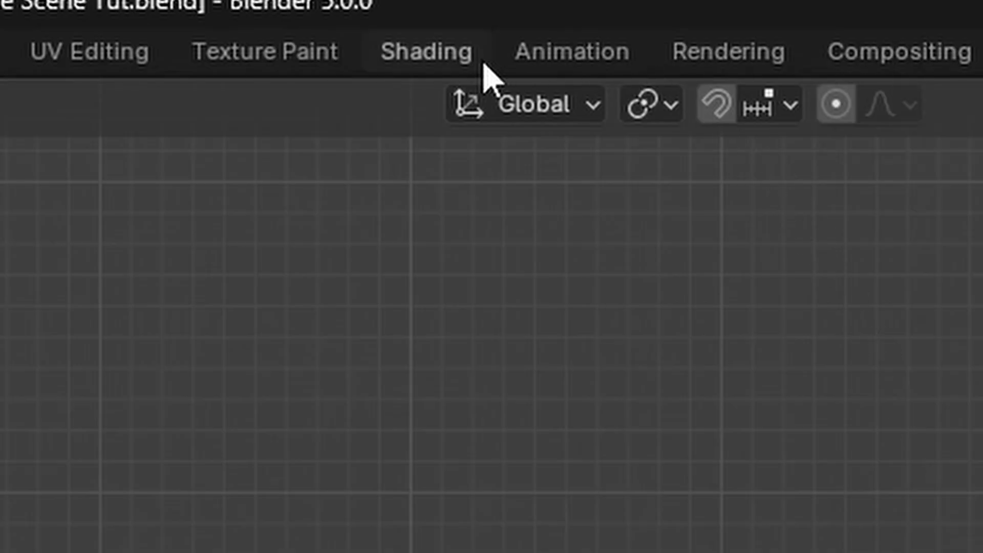
# Create a new material for the ico sphere in the Shading workspace and give it a saturated blue base color.
pyautogui.click(444, 66)
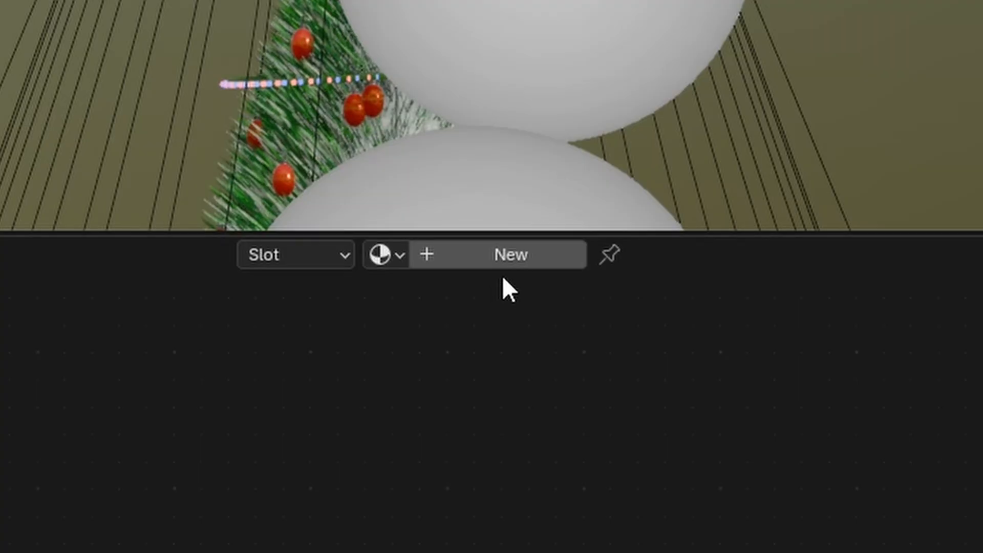
pyautogui.click(504, 261)
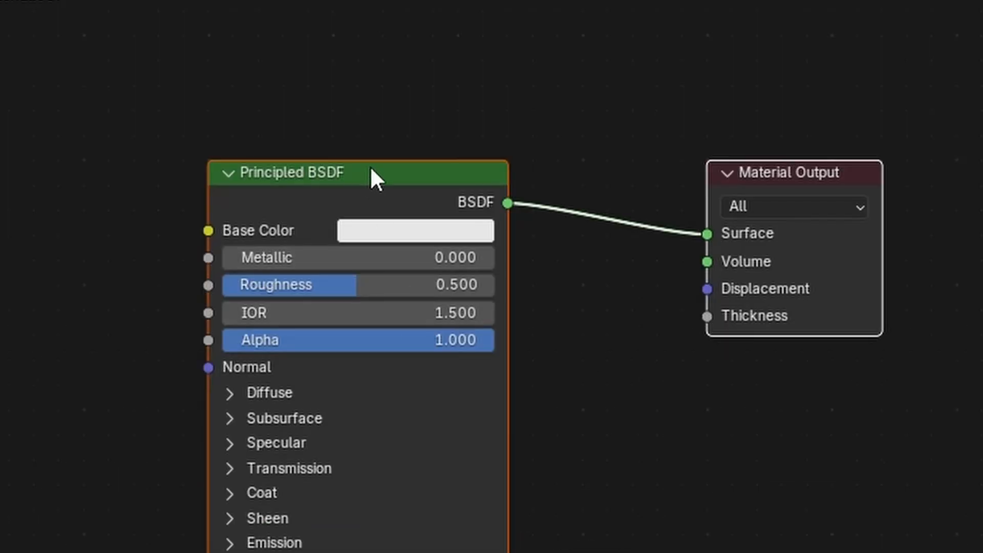
pyautogui.moveTo(370, 166); pyautogui.dragTo(381, 39, button='middle')
pyautogui.click(425, 142)
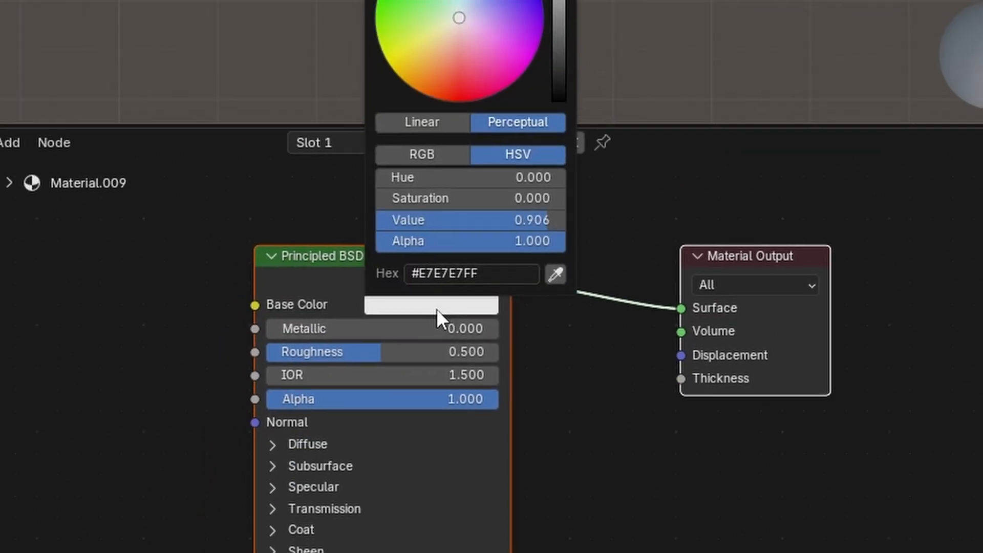
pyautogui.click(524, 64)
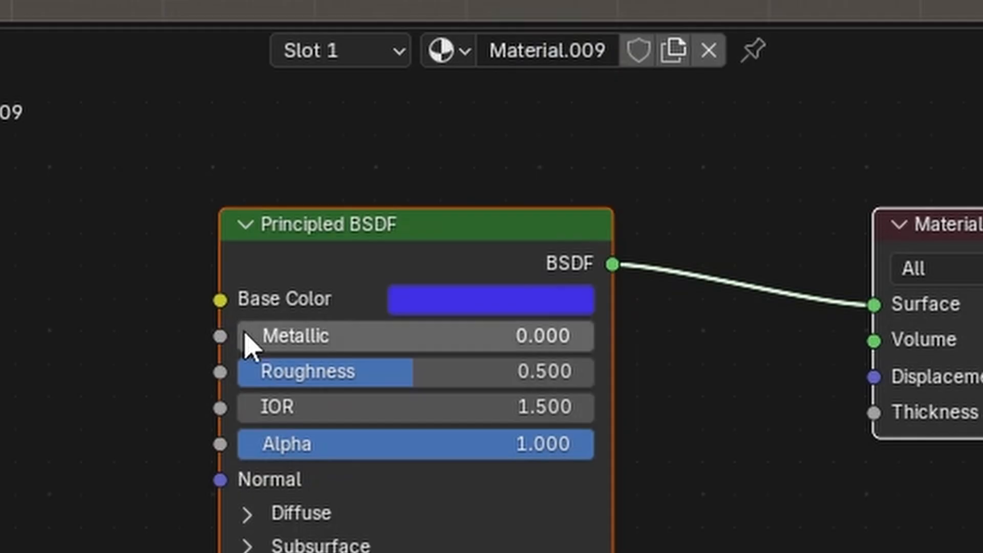
# Set the ico sphere material's metallic to 1.000, roughness to about 0.109 and alpha to 0.300.
pyautogui.moveTo(248, 338); pyautogui.dragTo(594, 335)
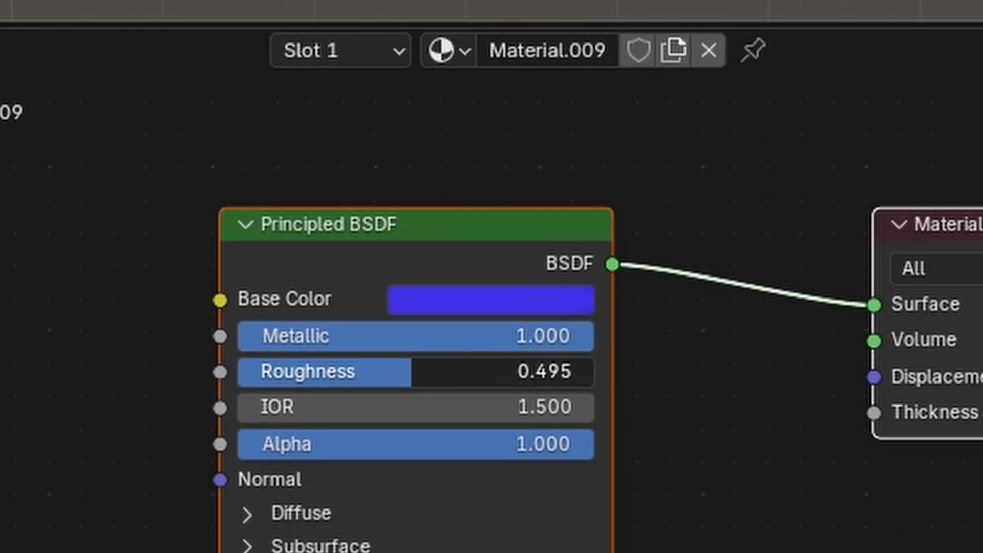
pyautogui.moveTo(411, 371); pyautogui.dragTo(315, 371)
pyautogui.moveTo(316, 371); pyautogui.dragTo(277, 371)
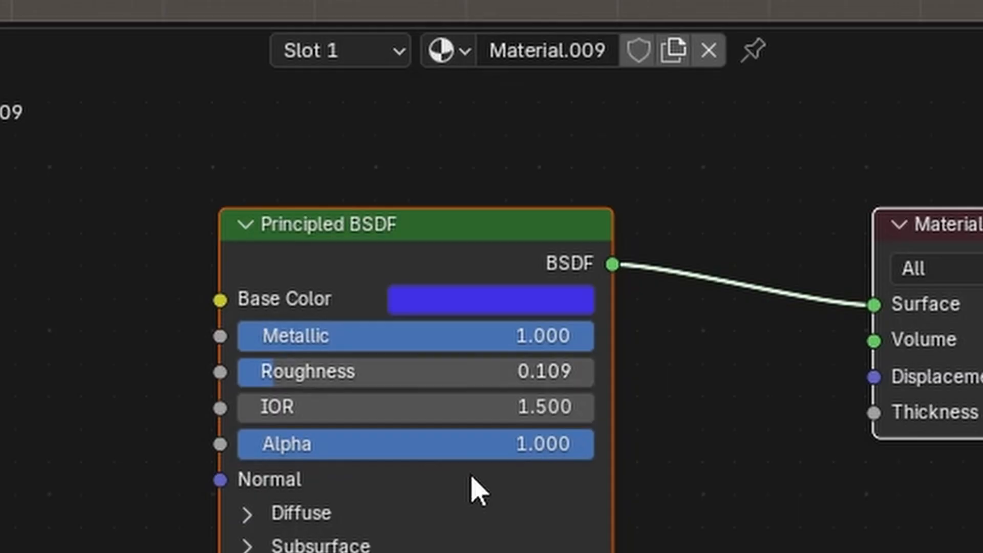
pyautogui.click(503, 446)
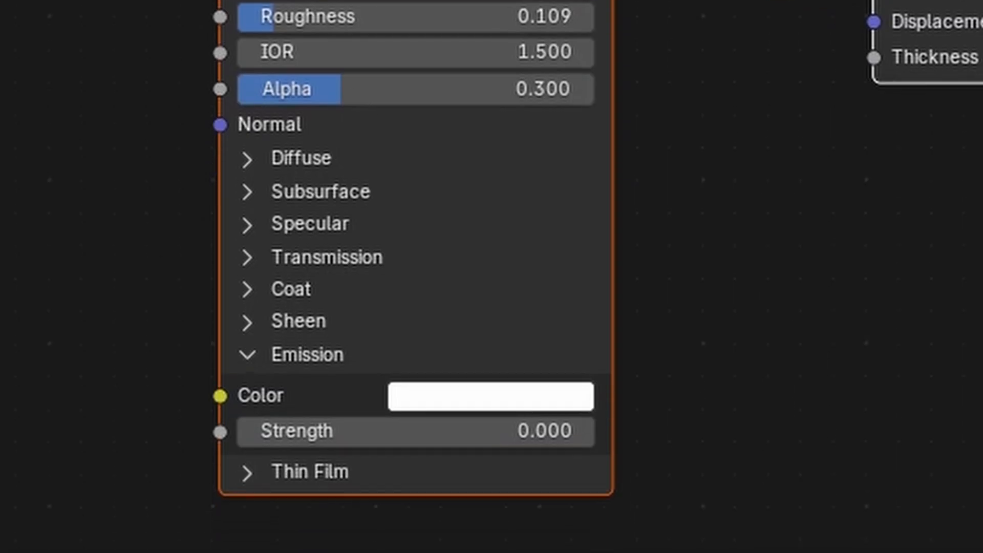
# Set the material's emission color to a light blue with hue about 0.633 and saturation about 0.592.
pyautogui.click(535, 507)
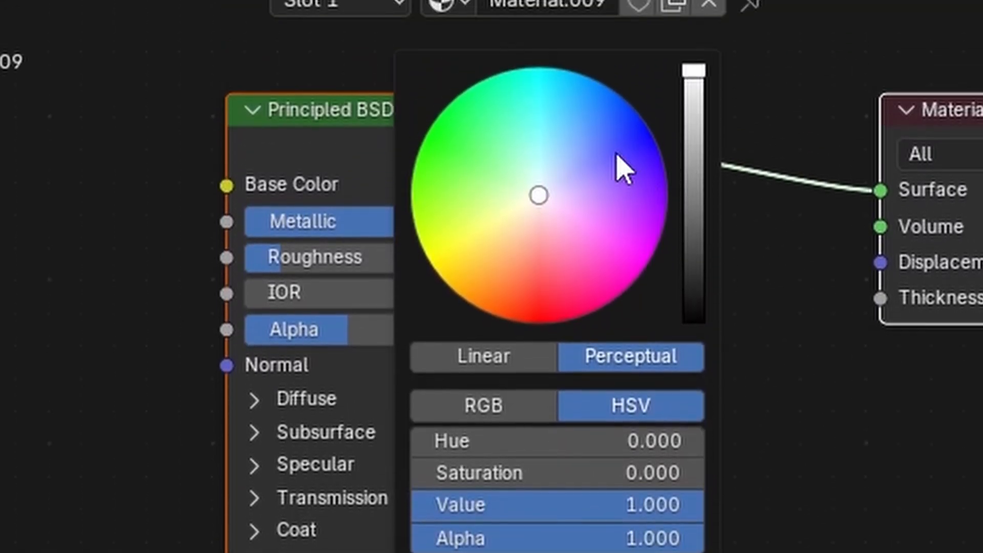
pyautogui.click(595, 75)
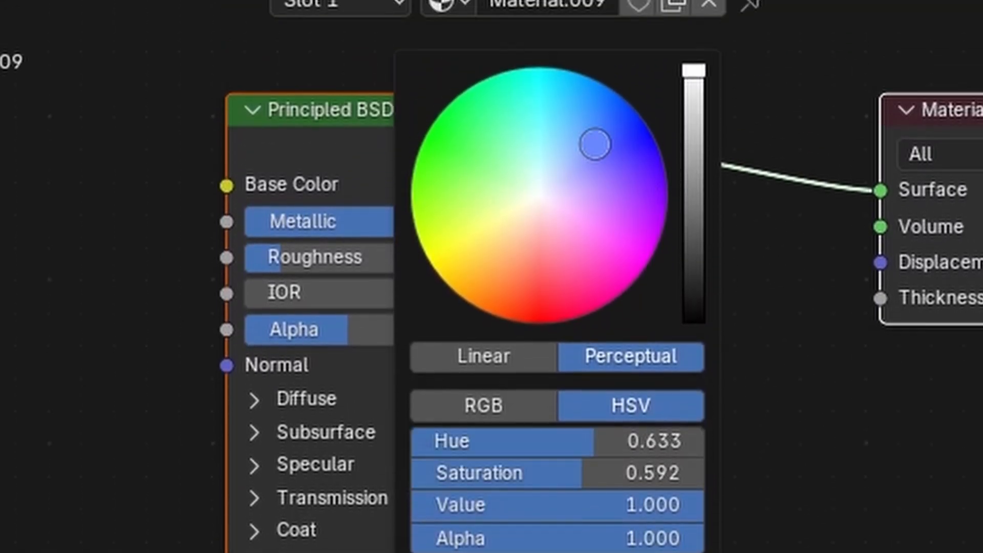
pyautogui.moveTo(595, 144); pyautogui.dragTo(594, 146)
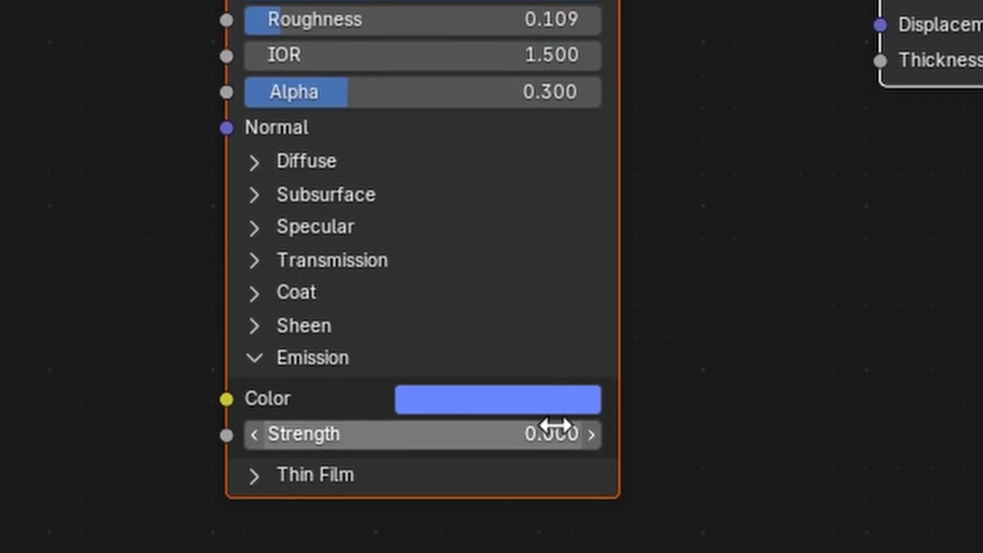
# Set the ico sphere material's emission strength to 3.
pyautogui.click(554, 430)
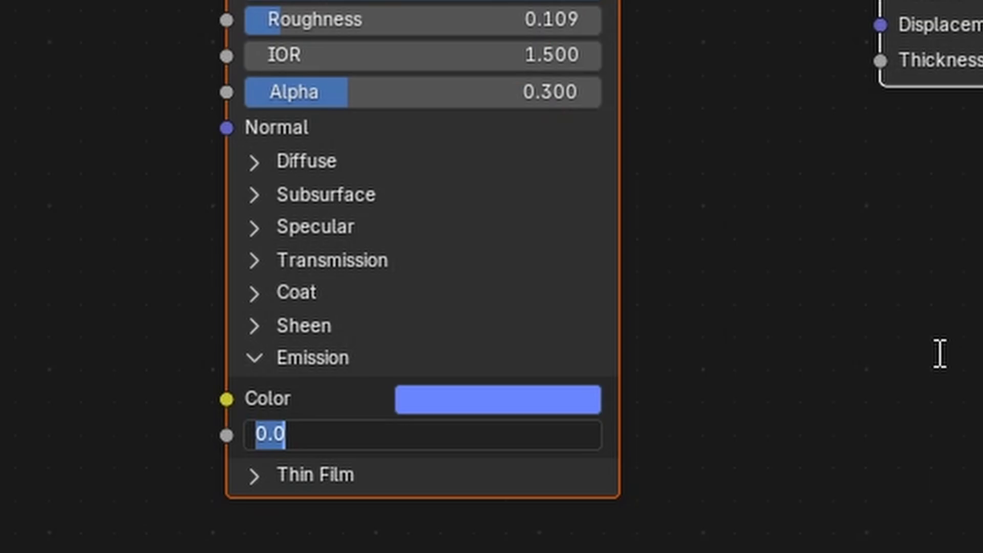
pyautogui.write('3')
pyautogui.press('Return')
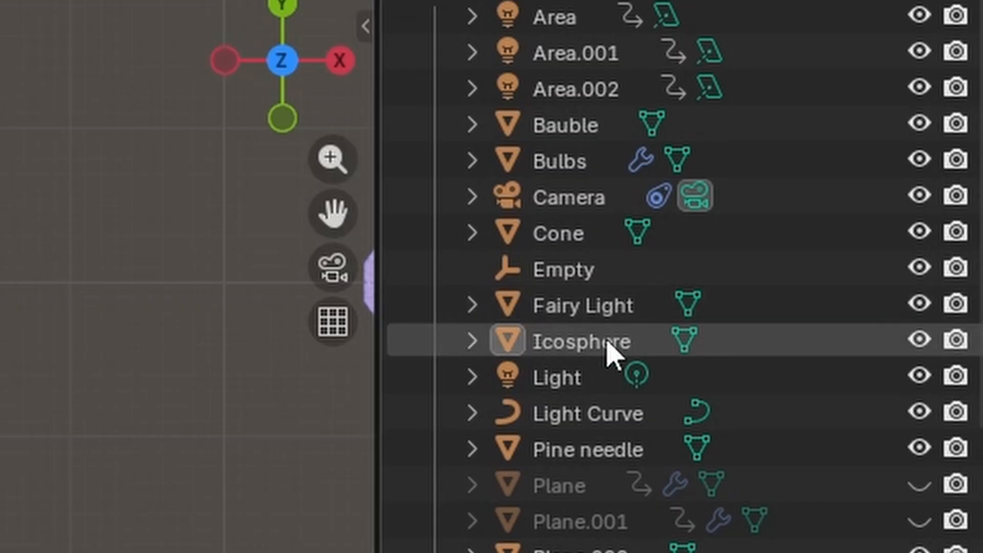
# Rename the Icosphere object as "Particl Spiral".
pyautogui.doubleClick(608, 344)
pyautogui.scroll(-2, 609, 342)
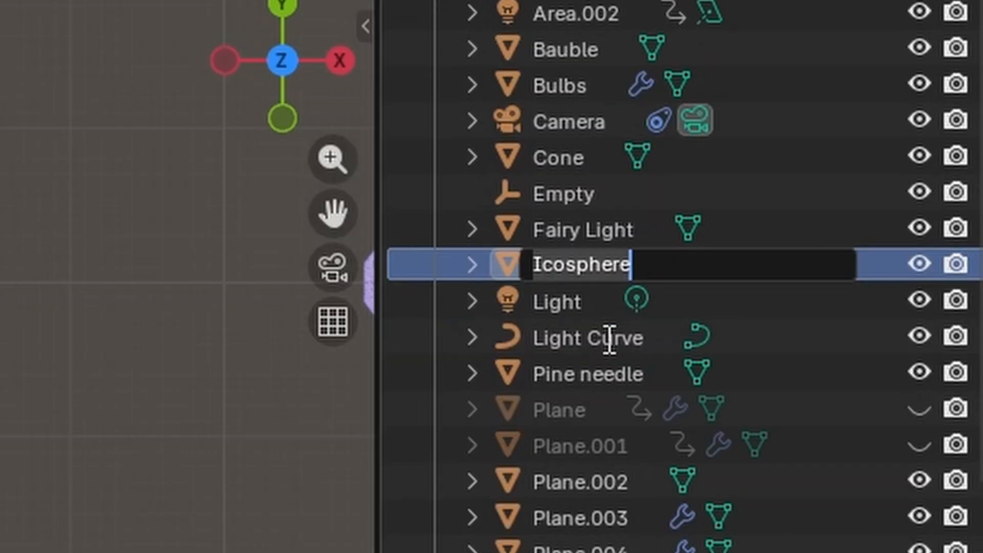
pyautogui.press('BackSpace')
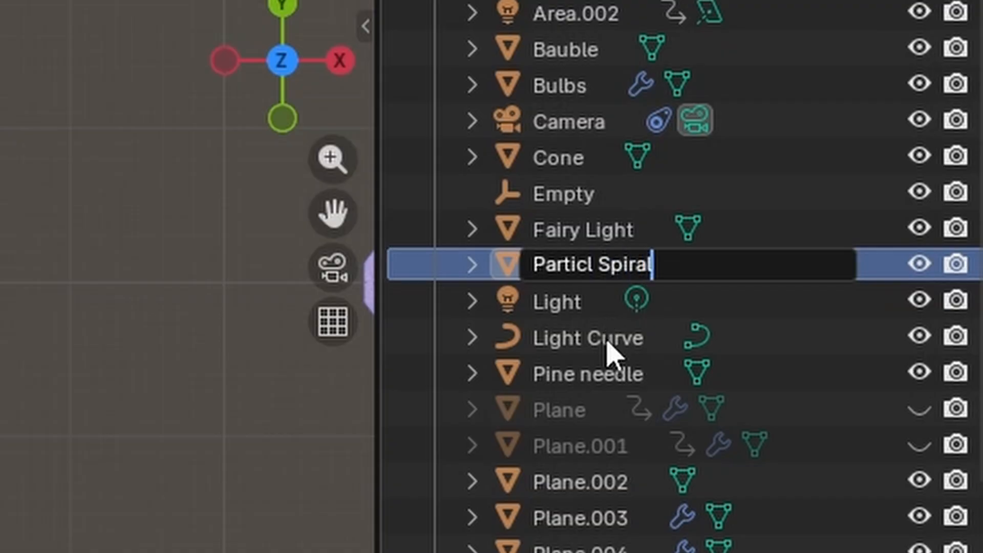
pyautogui.write('Particl Spiral')
pyautogui.press('Return')
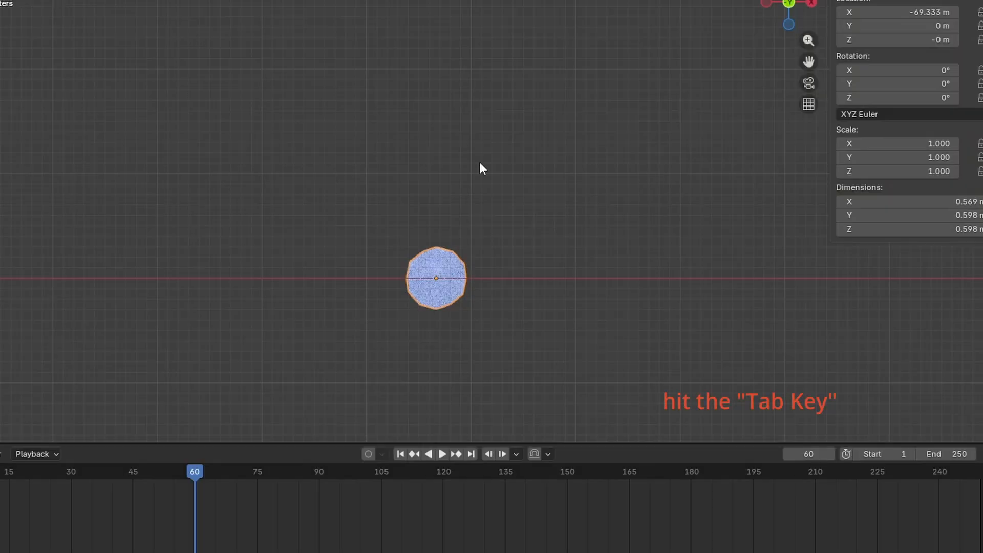
# Return the animation to frame 1 and select the emitter sphere on the spiral in the camera view.
pyautogui.scroll(-3, 465, 152)
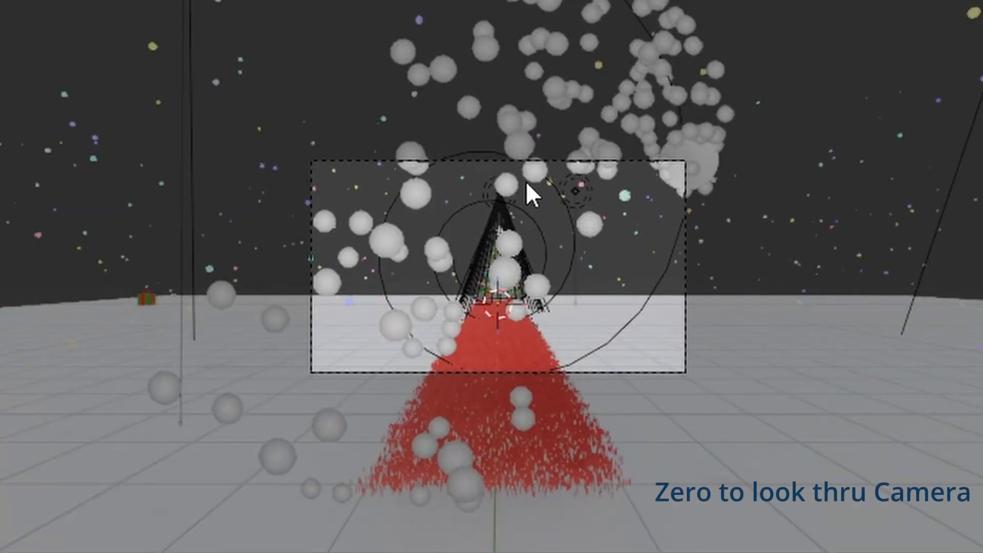
pyautogui.scroll(4, 526, 182)
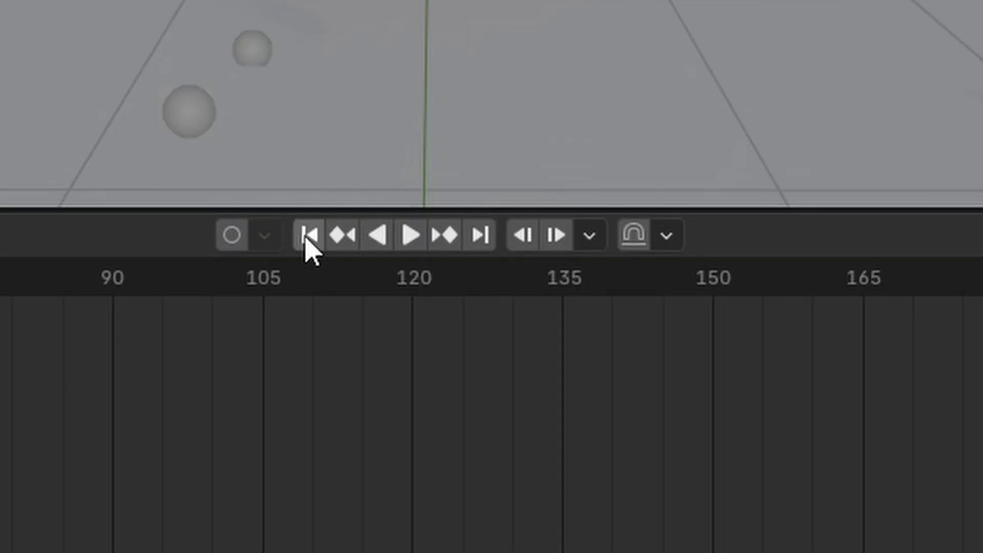
pyautogui.click(308, 240)
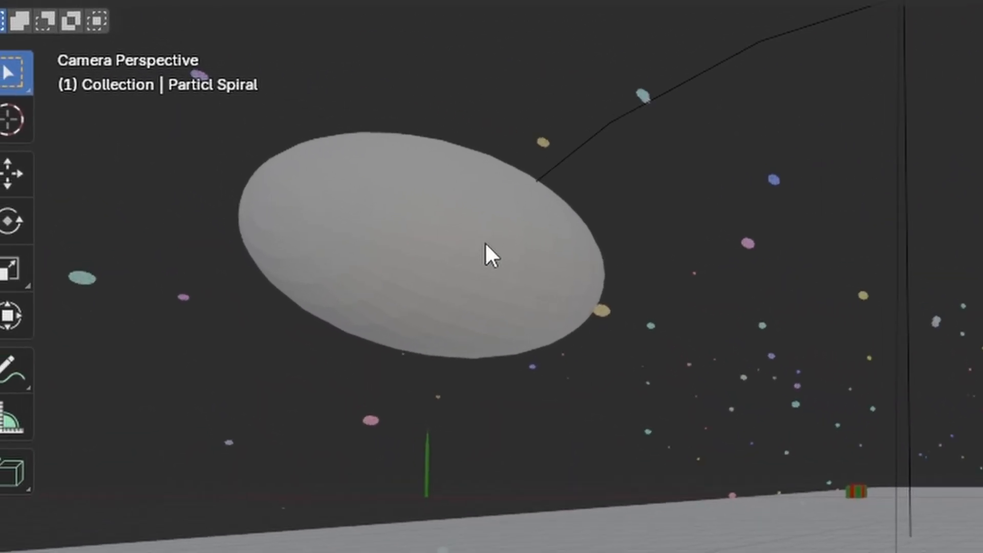
pyautogui.click(51, 72)
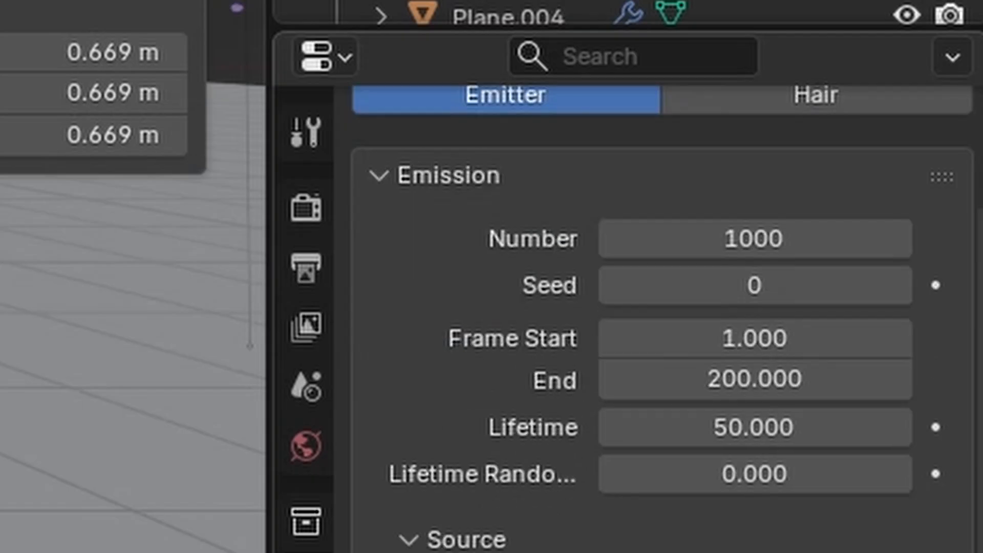
# Render the emitter sphere's particles as Object, with Particl Spiral as the instance object.
pyautogui.scroll(-9, 662, 318)
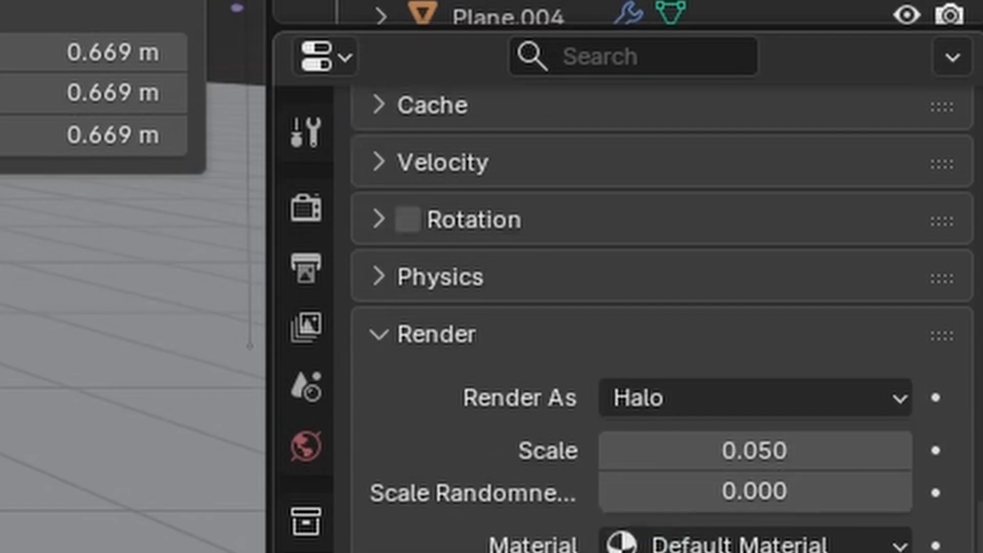
pyautogui.scroll(-5, 593, 324)
pyautogui.click(660, 238)
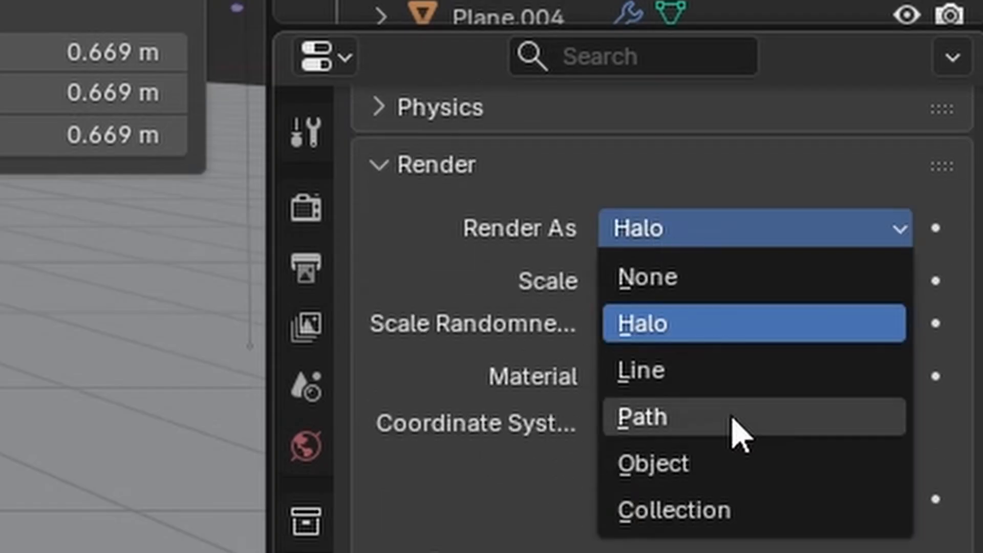
pyautogui.click(733, 461)
pyautogui.scroll(-8, 463, 407)
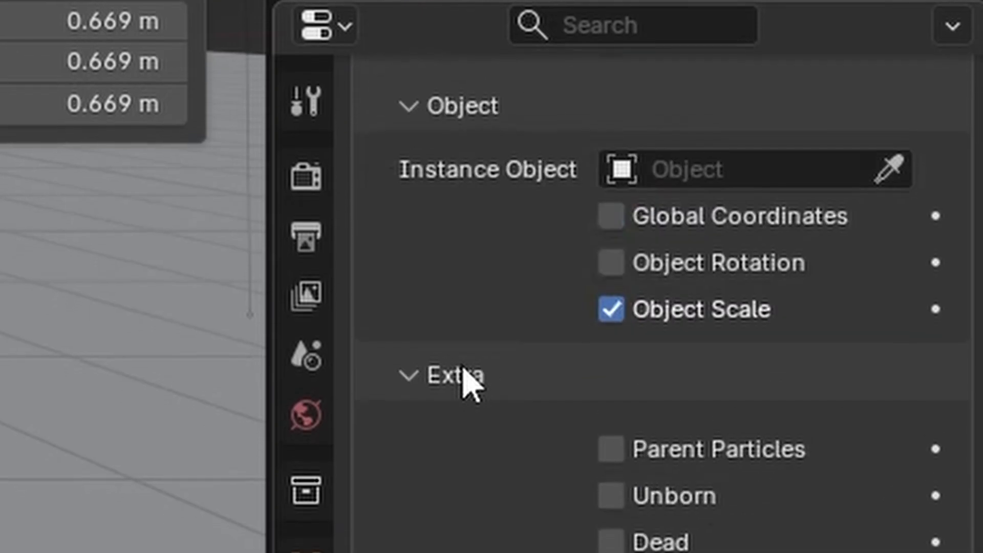
pyautogui.scroll(-5, 468, 384)
pyautogui.scroll(8, 463, 307)
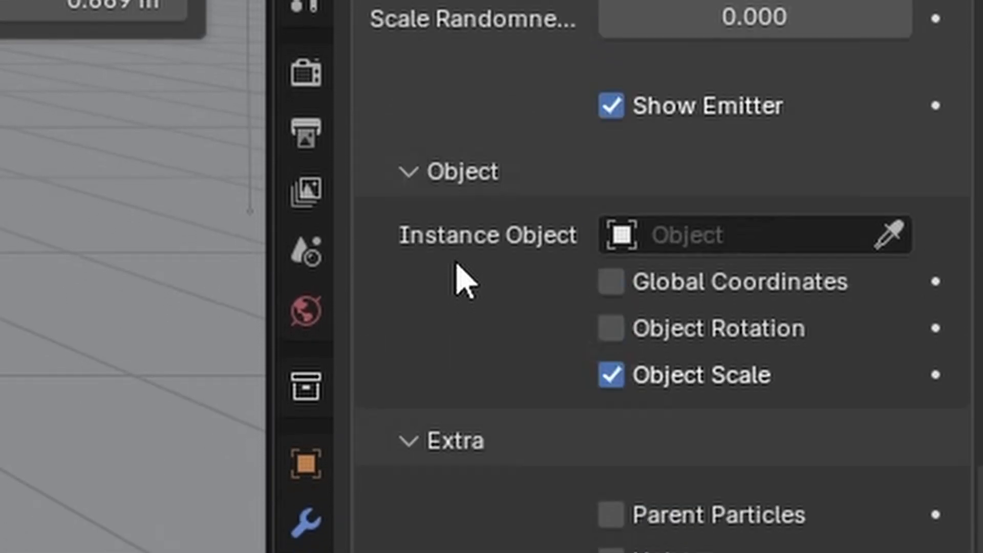
pyautogui.scroll(3, 512, 303)
pyautogui.click(742, 316)
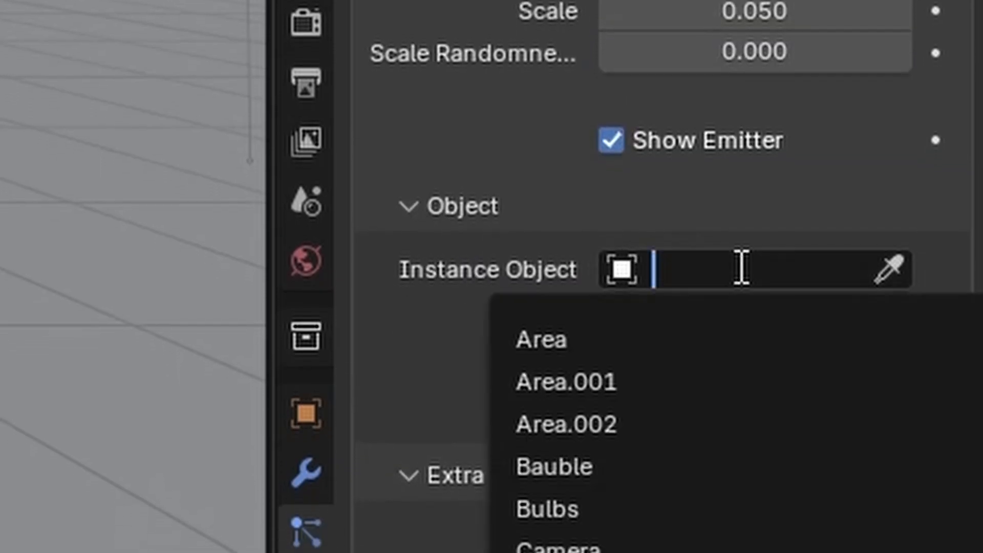
pyautogui.scroll(-8, 750, 369)
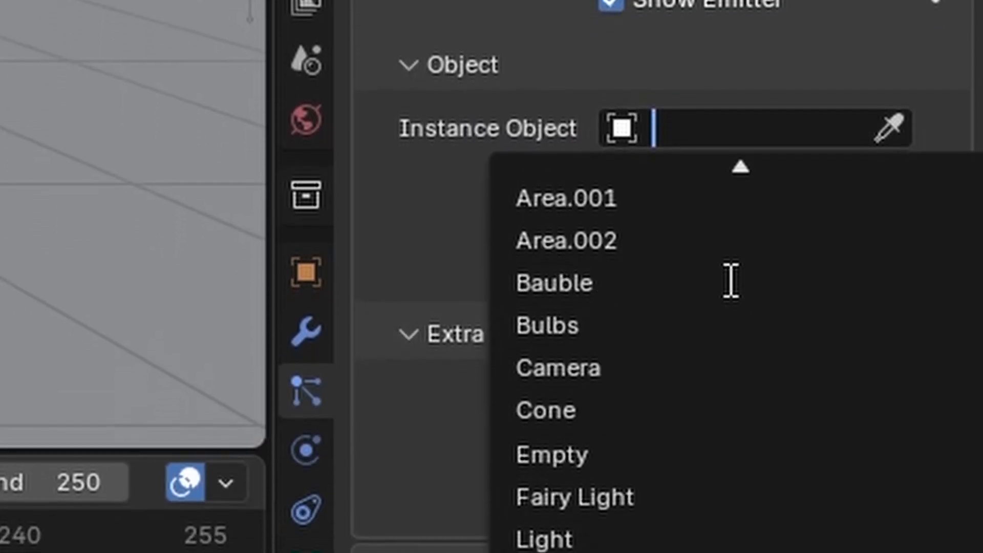
pyautogui.scroll(-4, 731, 281)
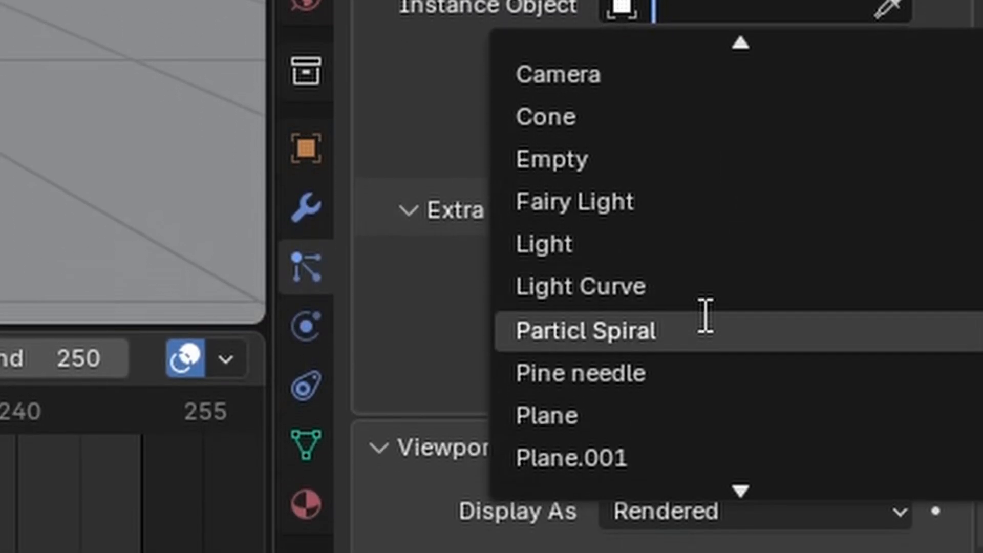
pyautogui.click(711, 332)
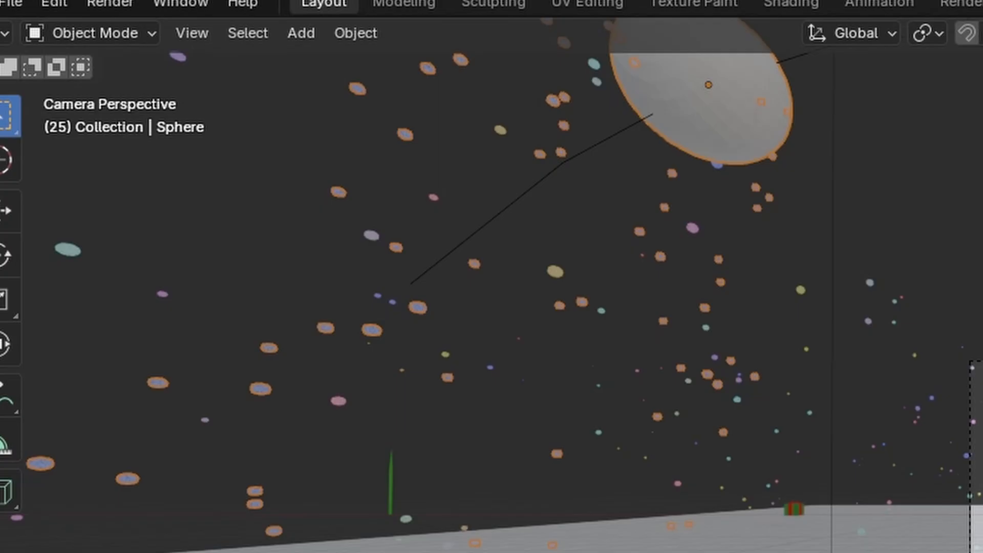
# Set the particles' render scale to 0.080 and scale randomness to 0.200.
pyautogui.press('Return')
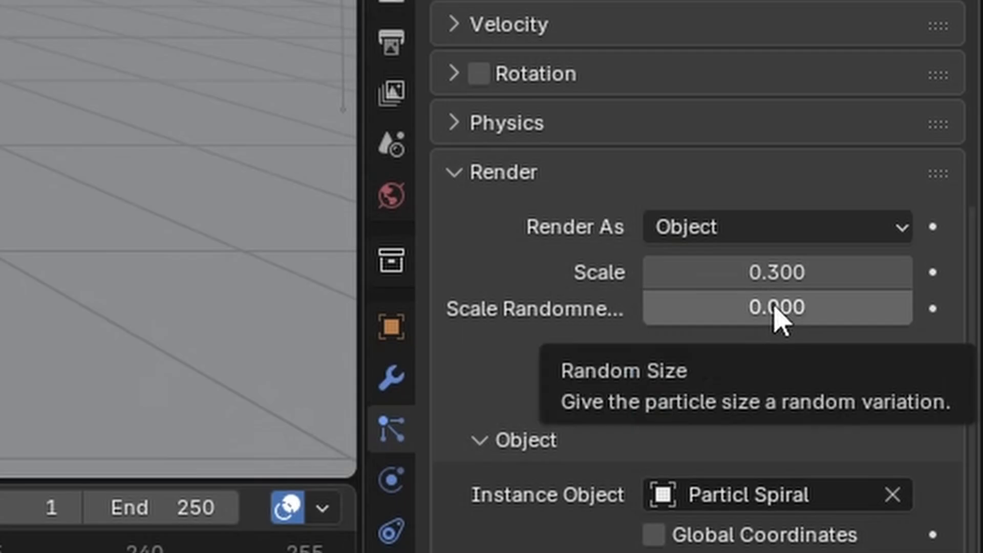
pyautogui.click(777, 305)
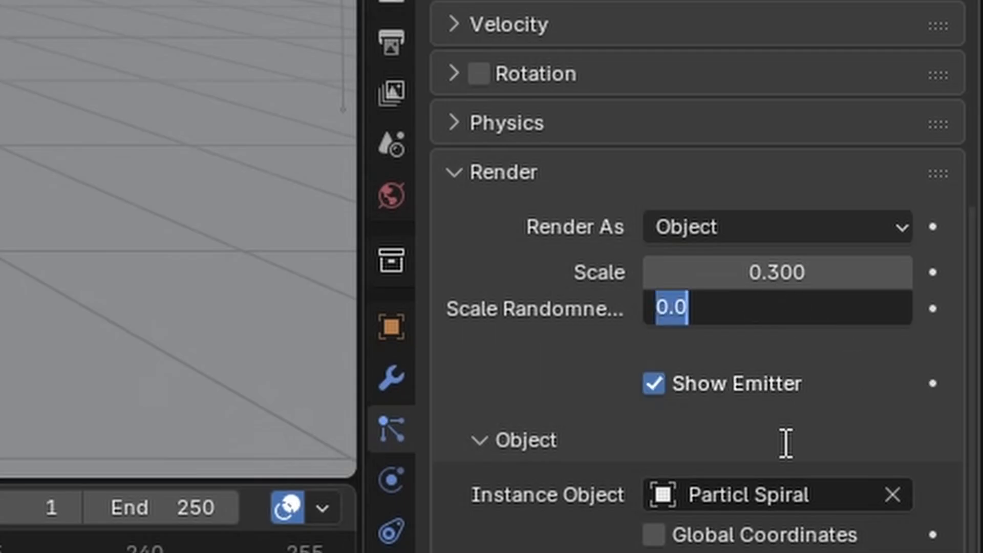
pyautogui.write('.2')
pyautogui.press('Return')
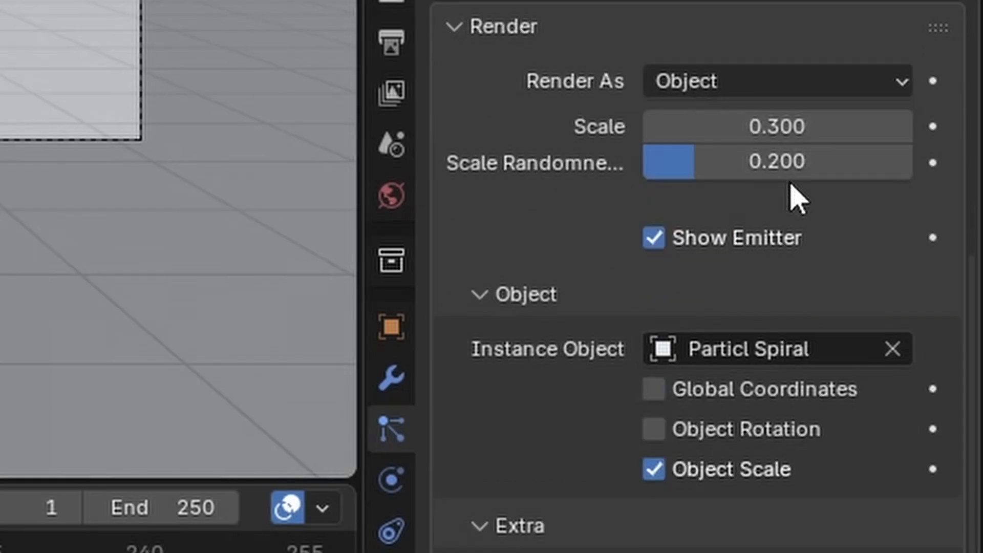
pyautogui.click(773, 124)
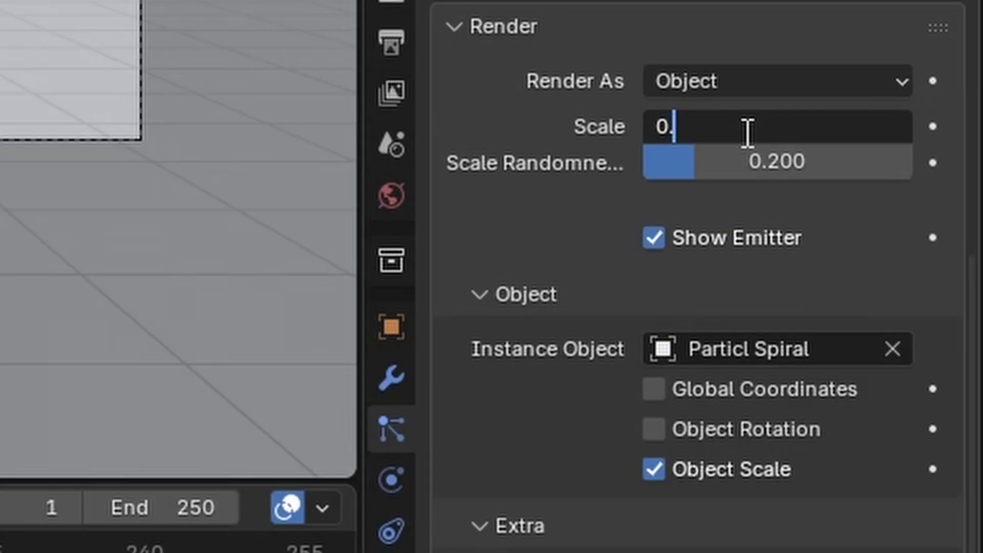
pyautogui.press('Return')
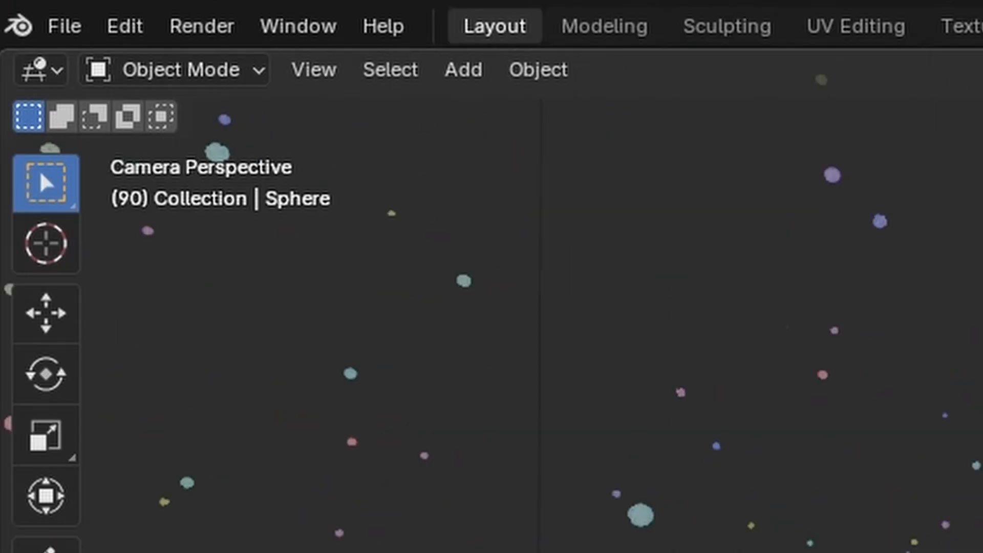
# Render a test image of frame 90 and turn off Show Emitter for the sphere's particle system.
pyautogui.click(226, 25)
pyautogui.click(247, 61)
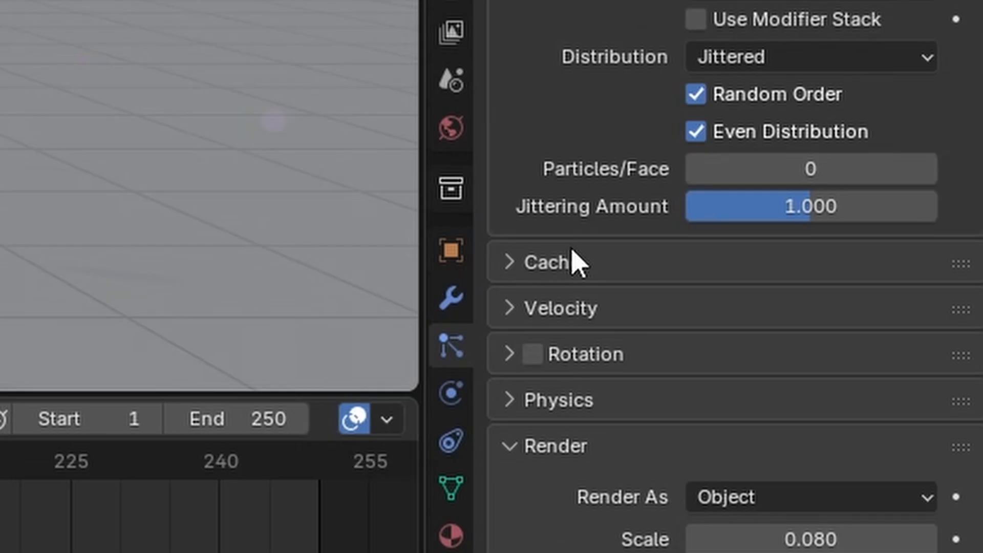
pyautogui.scroll(-6, 575, 259)
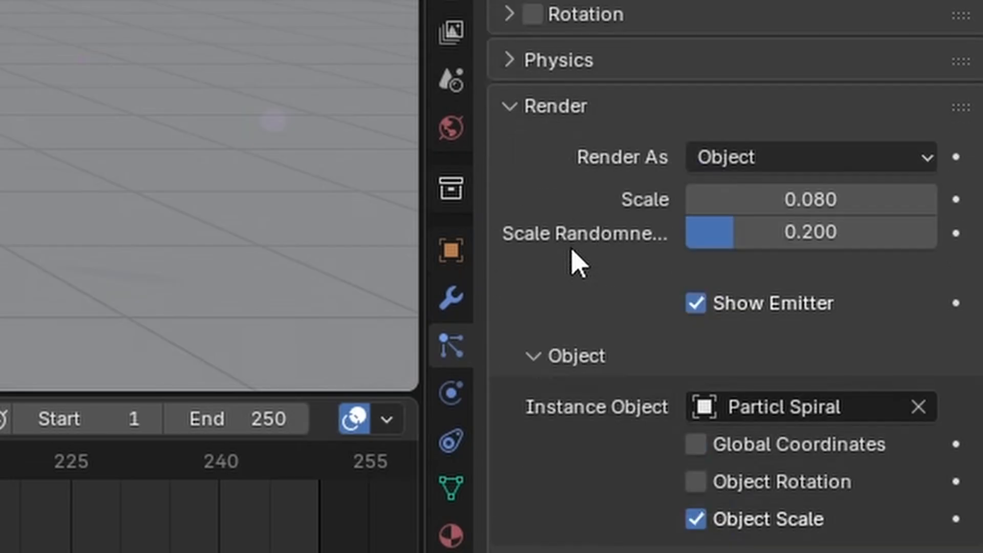
pyautogui.click(696, 303)
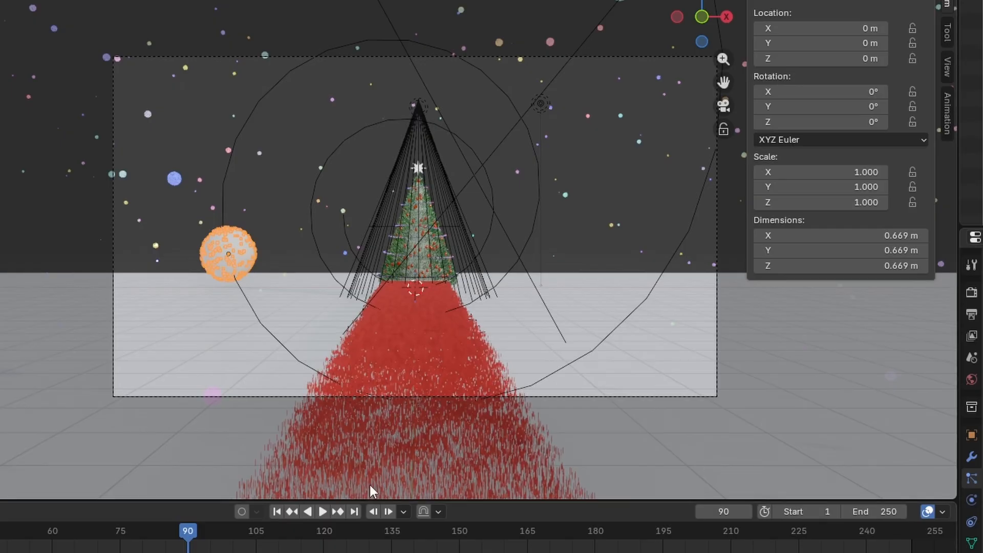
# Play the particle animation, stop it at frame 91 and render a test image of that frame.
pyautogui.press('space')
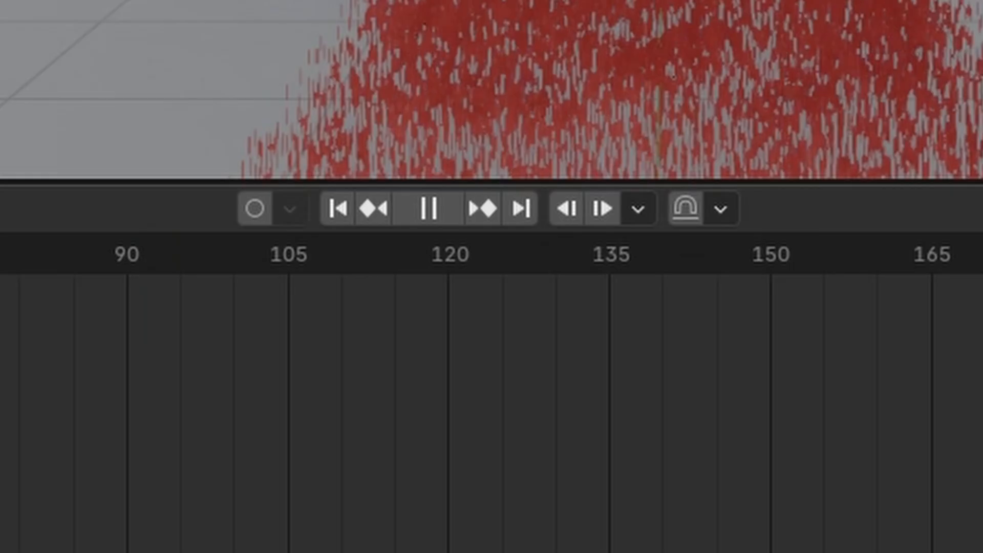
pyautogui.click(322, 513)
pyautogui.click(448, 210)
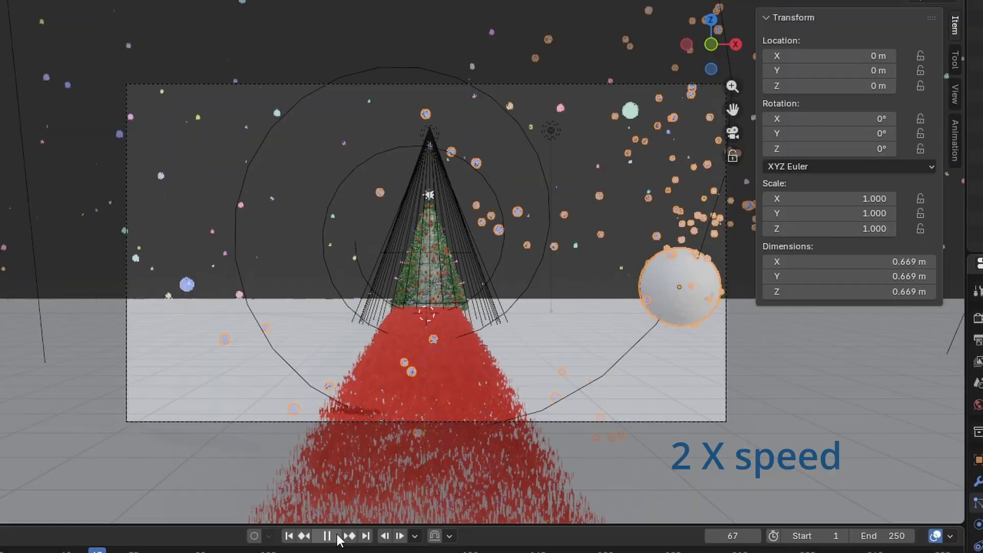
pyautogui.click(335, 535)
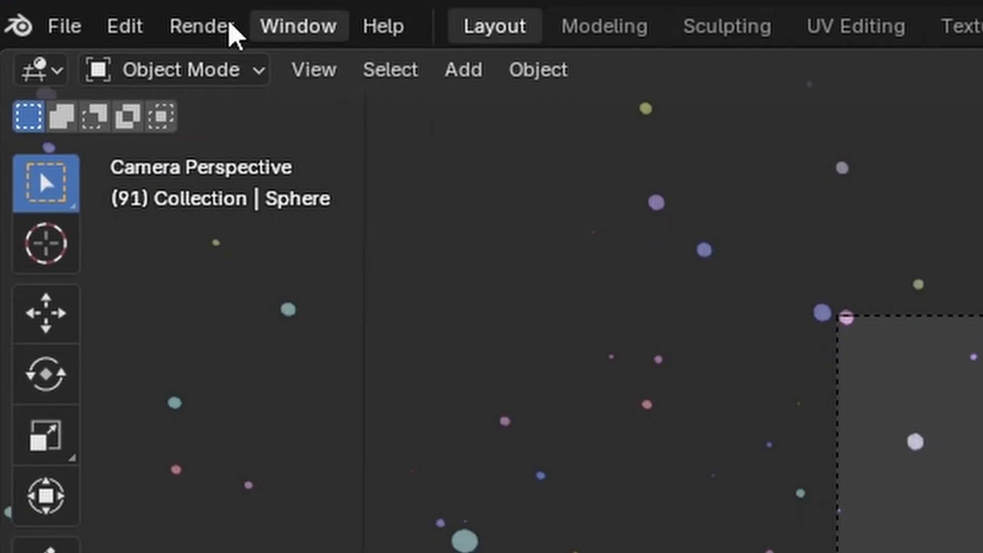
pyautogui.click(198, 27)
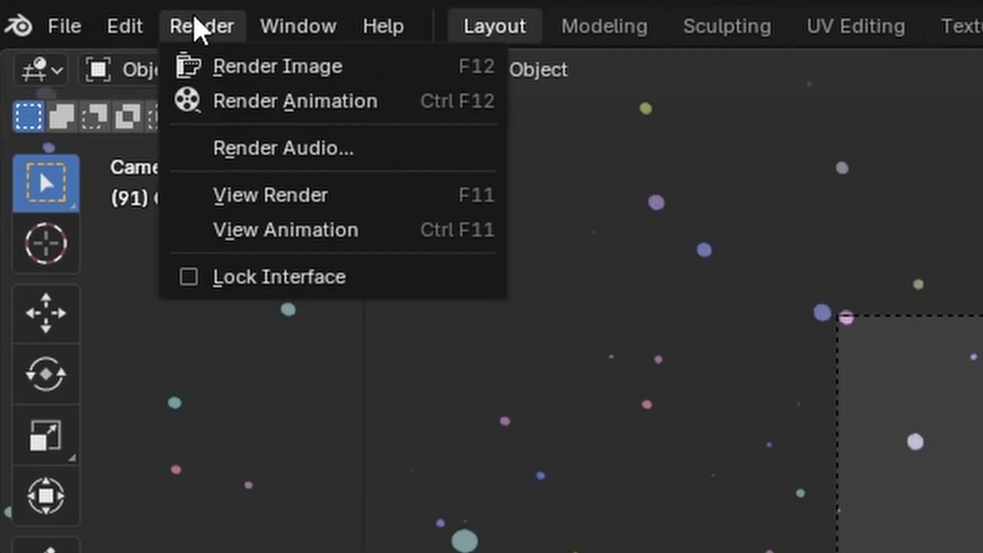
pyautogui.click(244, 69)
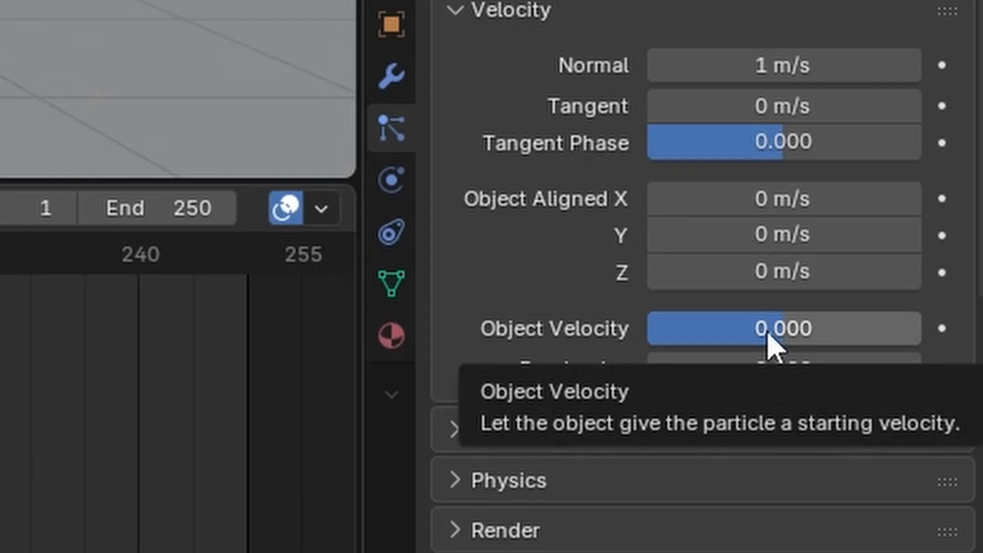
# Adjust the starting velocity the sphere gives its particles and set the emission number to 2000.
pyautogui.moveTo(767, 332); pyautogui.dragTo(767, 332)
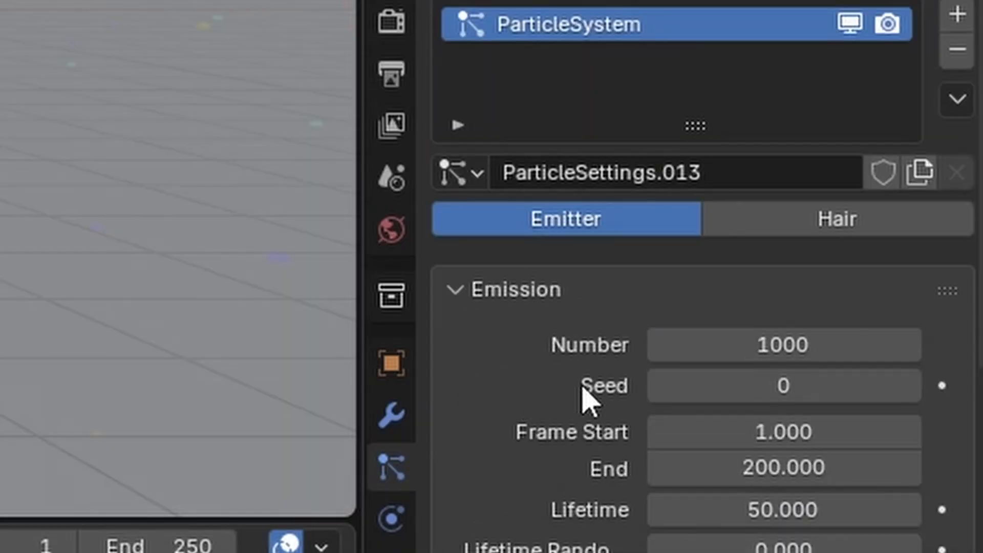
pyautogui.click(770, 344)
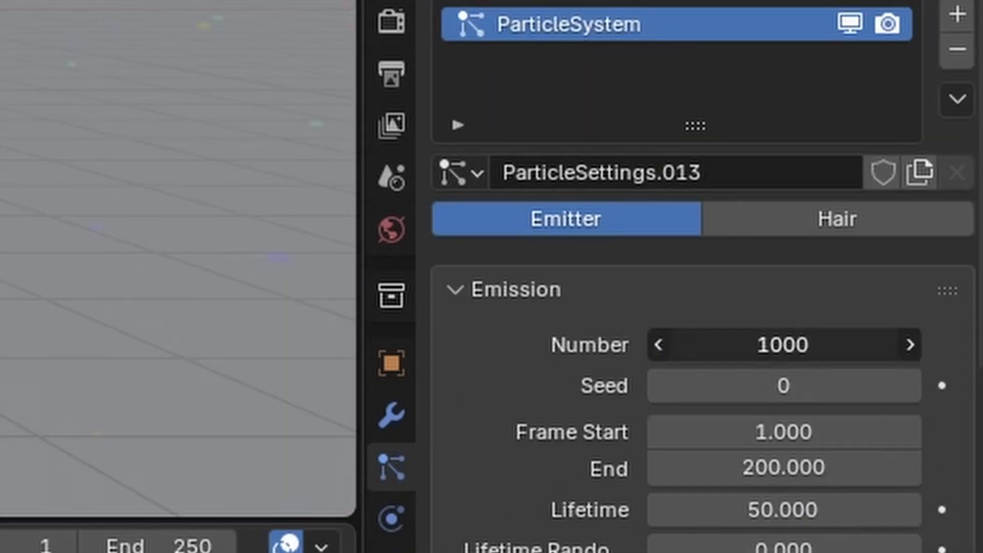
pyautogui.write('2000')
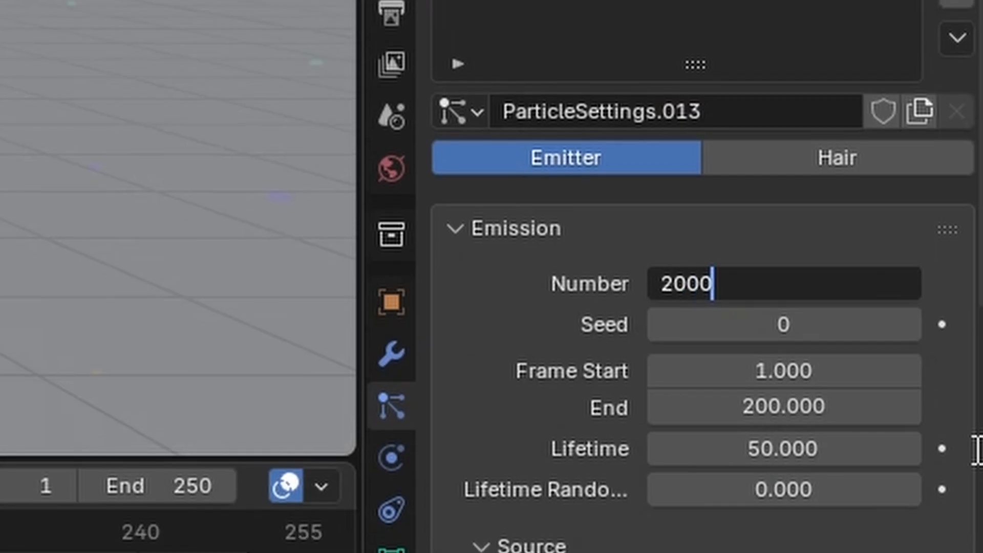
pyautogui.press('Return')
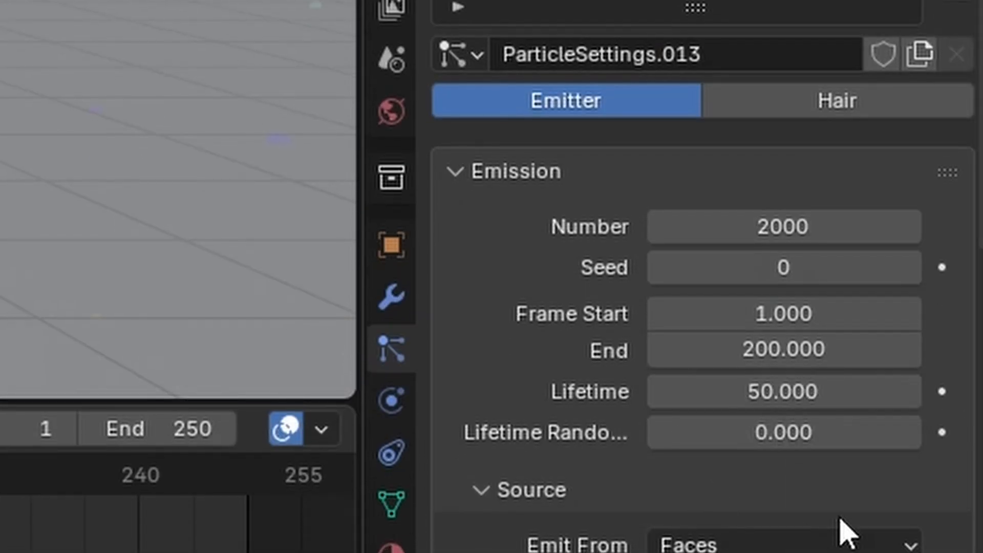
# Set the particles' lifetime randomness to about 0.633.
pyautogui.moveTo(772, 430); pyautogui.dragTo(821, 432)
pyautogui.scroll(-5, 483, 289)
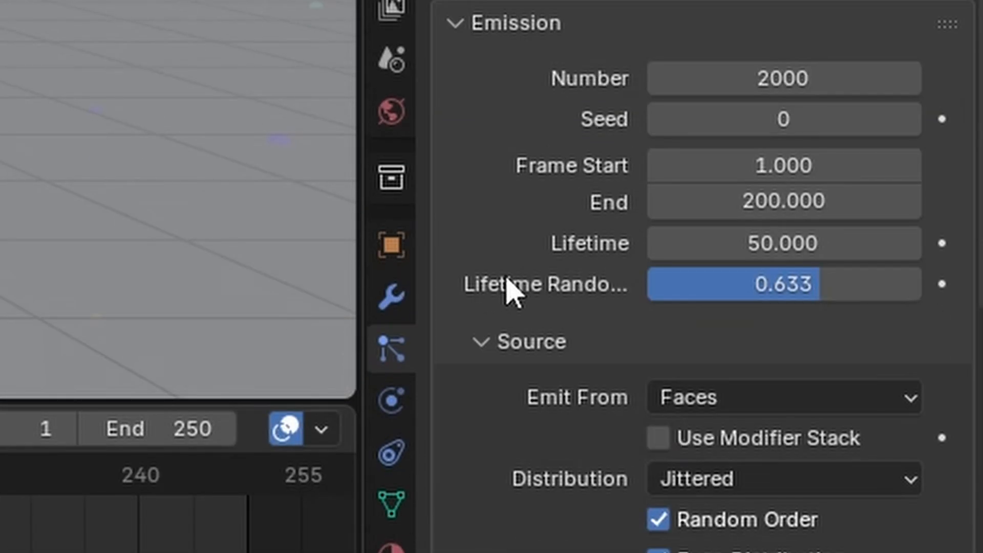
# Play the animation, select the sphere and scrub to frame 90 to check its particle trail.
pyautogui.scroll(5, 512, 287)
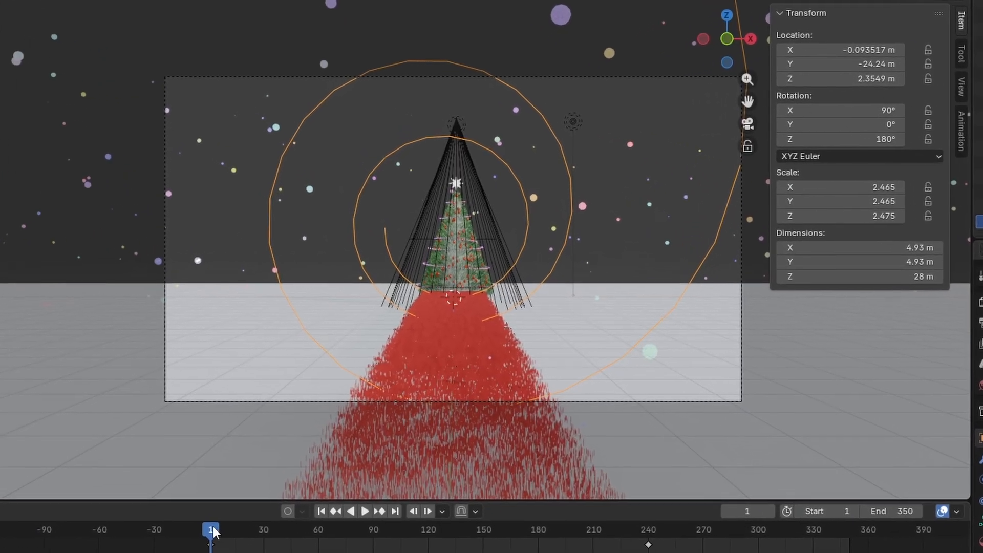
pyautogui.press('space')
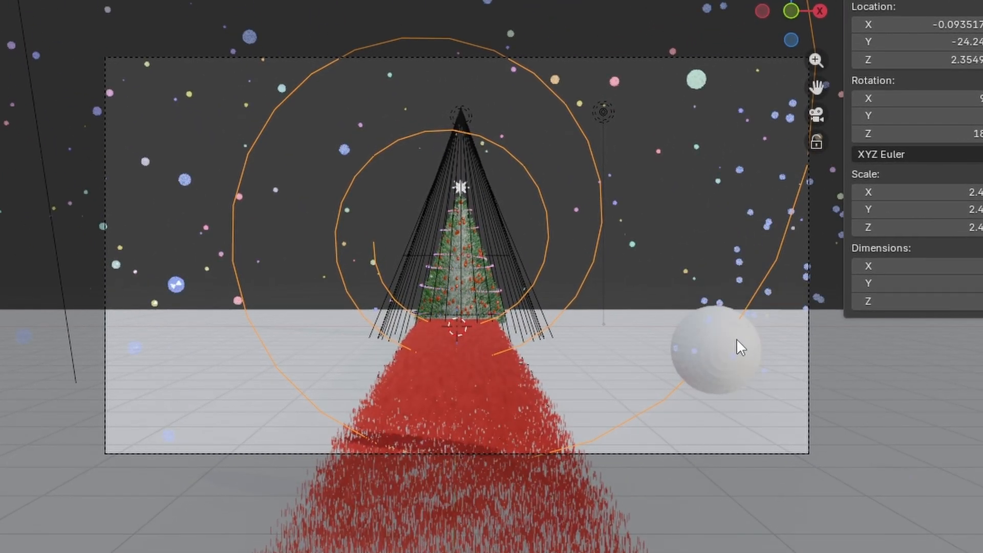
pyautogui.click(712, 355)
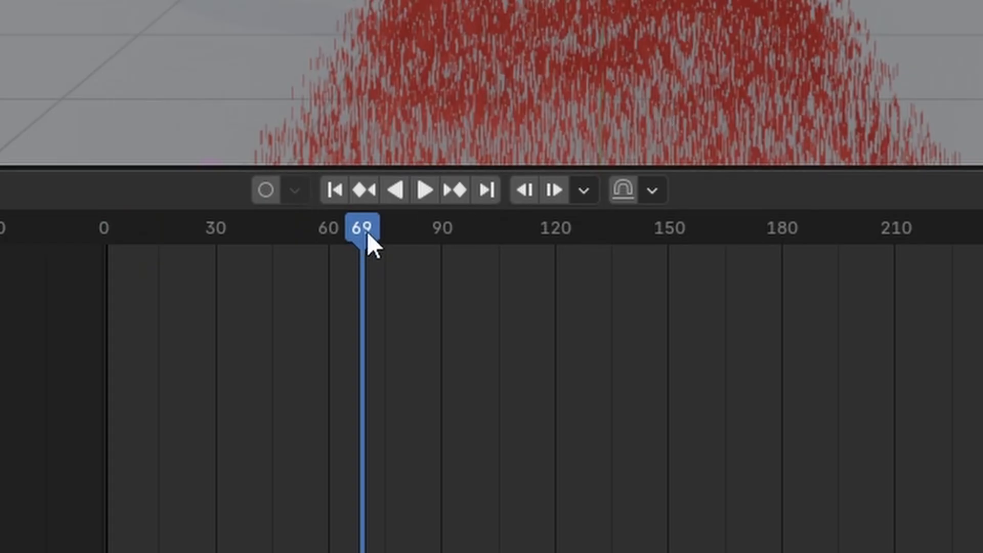
pyautogui.press('space')
pyautogui.moveTo(422, 231); pyautogui.dragTo(443, 229)
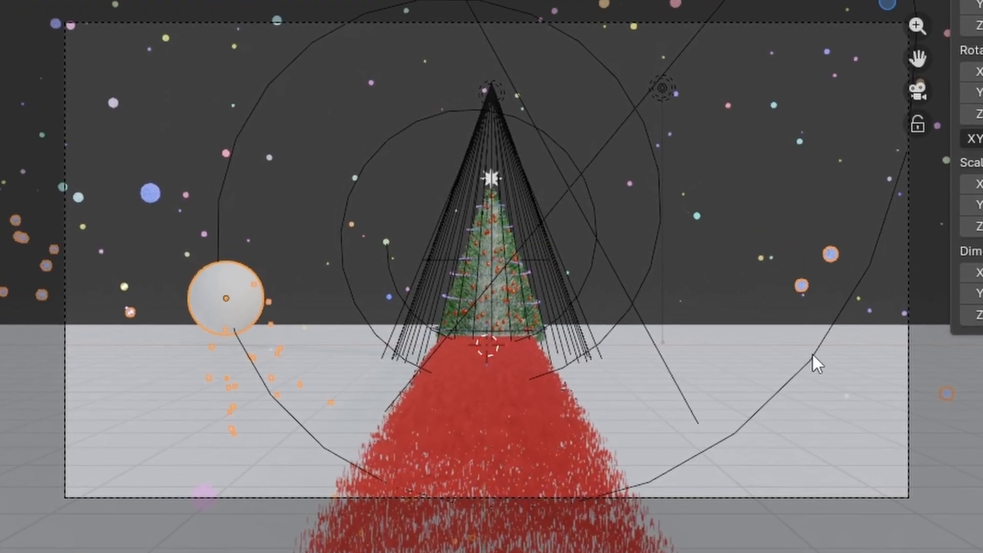
# Select the spiral path, move its first keyframe to frame -30 and return to frame 1.
pyautogui.click(812, 355)
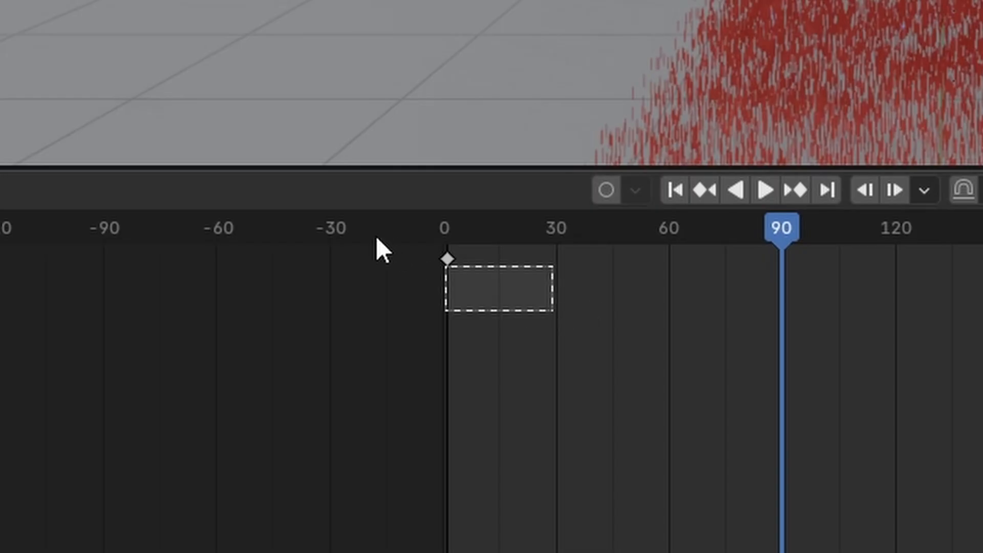
pyautogui.moveTo(376, 235); pyautogui.dragTo(464, 274)
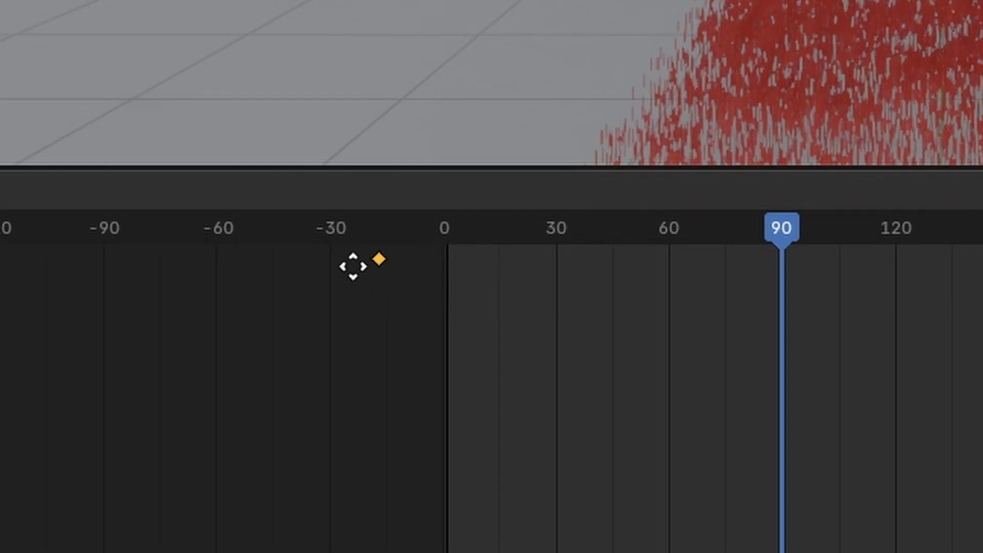
pyautogui.click(326, 267)
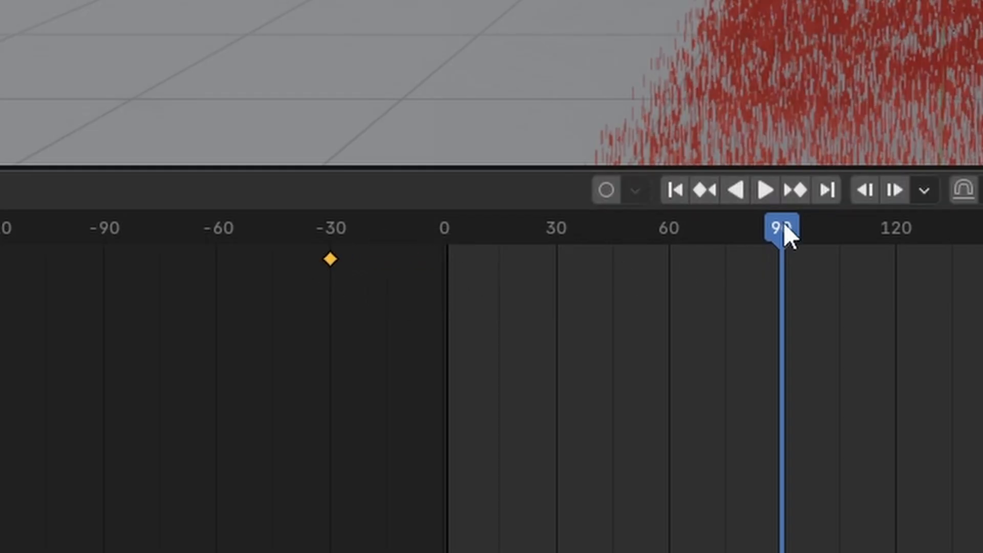
pyautogui.moveTo(783, 235); pyautogui.dragTo(445, 269)
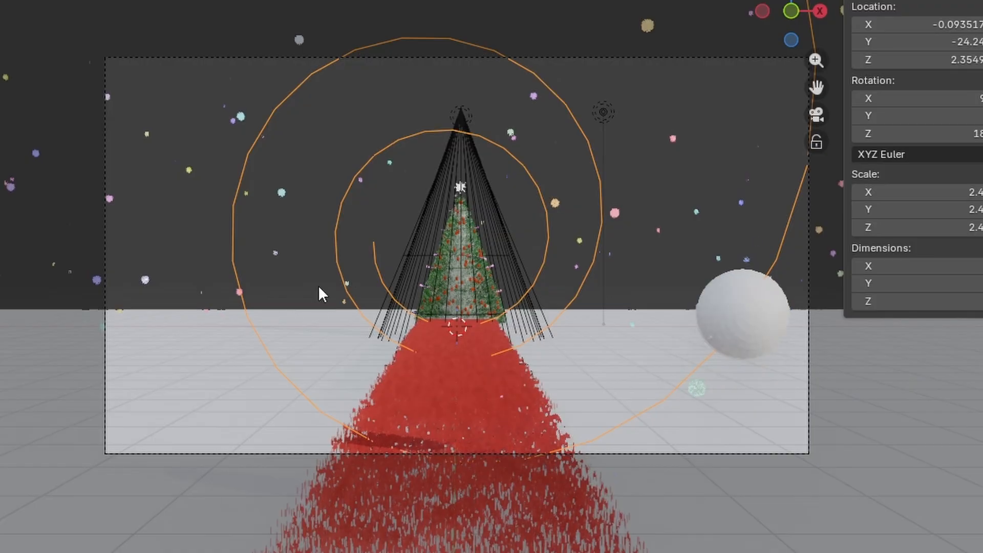
# Show the scene from the right side, select the Empty in the tree and insert its keyframe at frame 1.
pyautogui.press('KP_3')
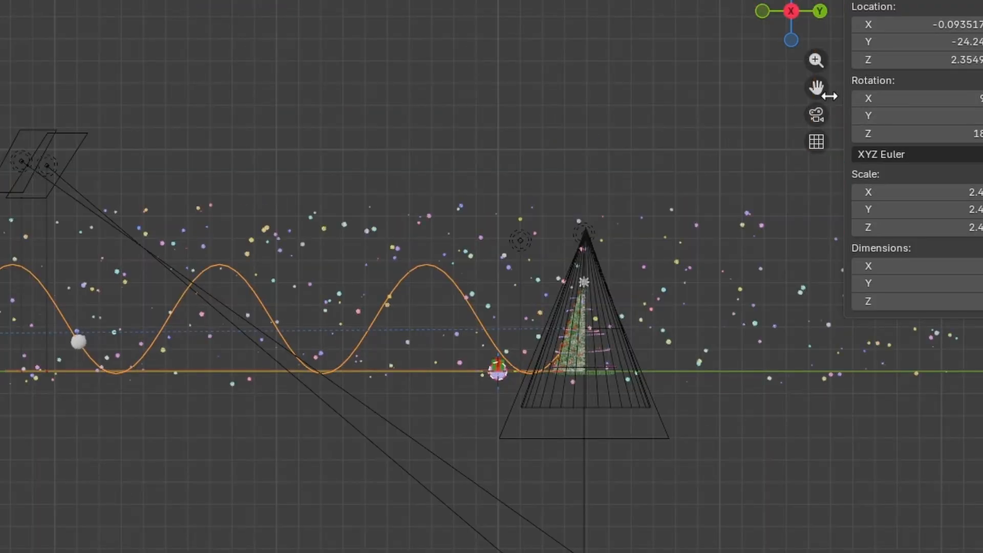
pyautogui.moveTo(817, 88); pyautogui.dragTo(683, 88)
pyautogui.scroll(5, 479, 257)
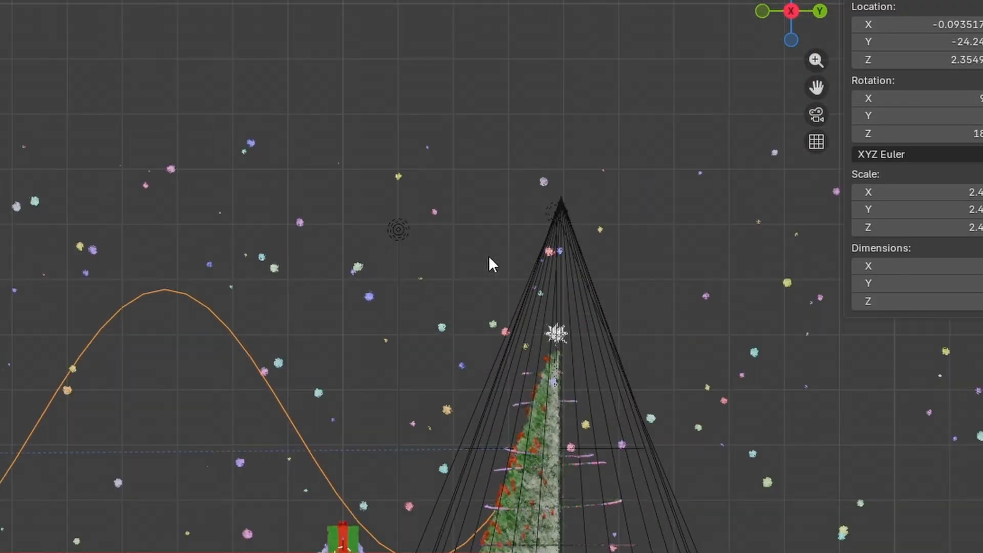
pyautogui.moveTo(816, 88); pyautogui.dragTo(681, 0)
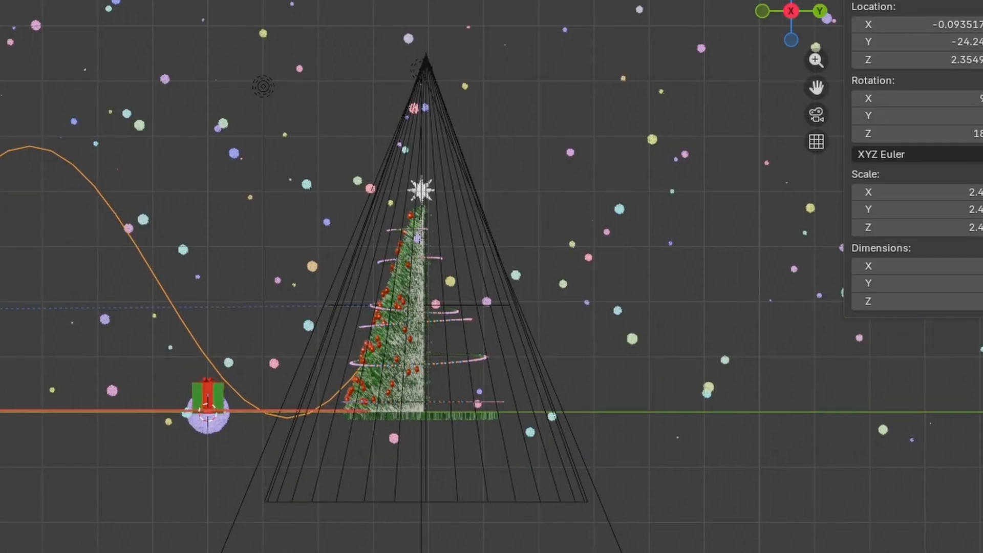
pyautogui.scroll(3, 609, 409)
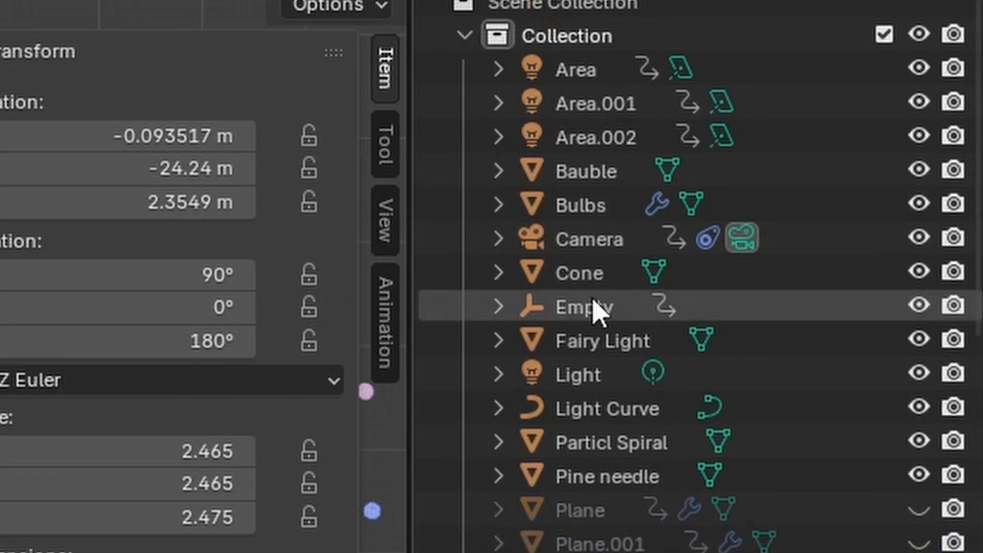
pyautogui.click(597, 310)
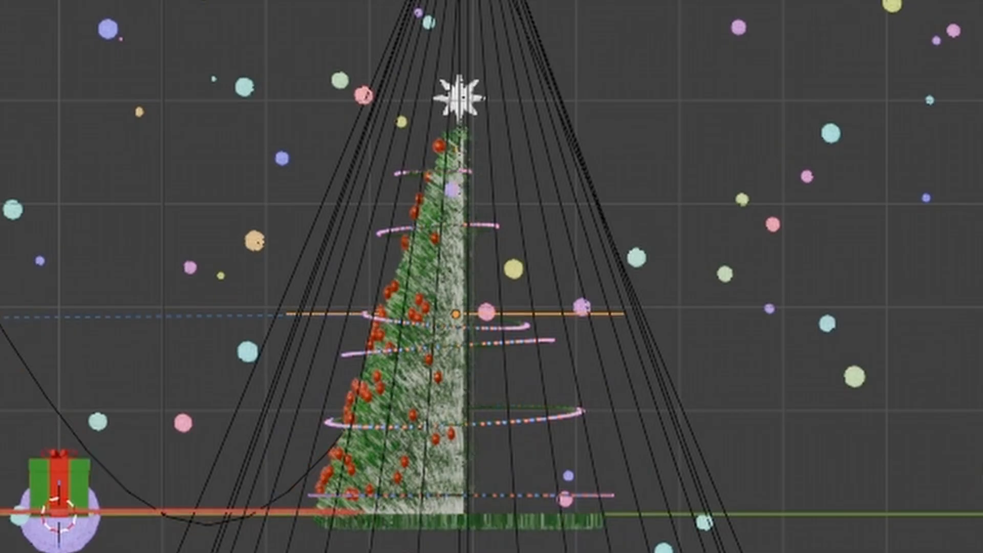
pyautogui.moveTo(463, 262)
pyautogui.mouseDown()
pyautogui.moveTo(443, 263)
pyautogui.moveTo(458, 270)
pyautogui.mouseUp()
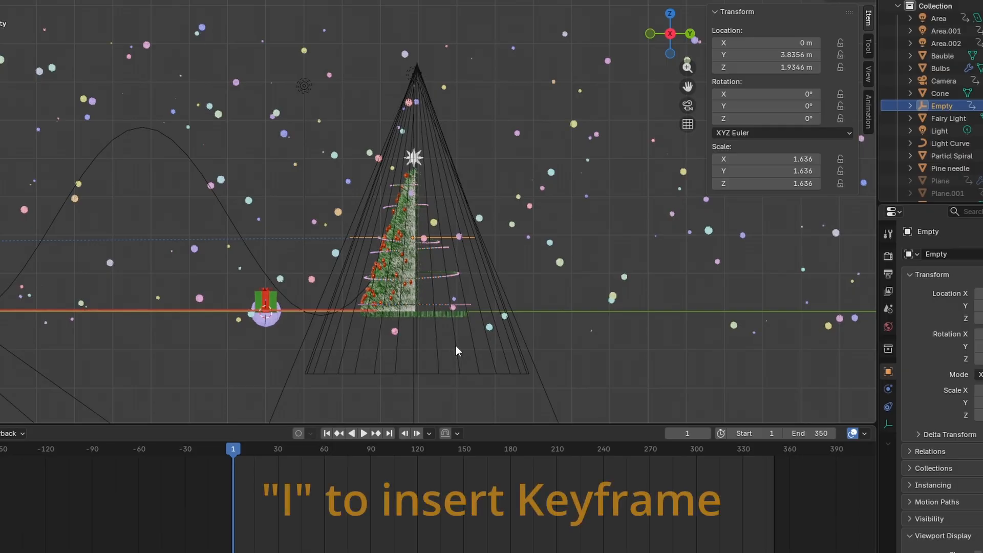
pyautogui.press('i')
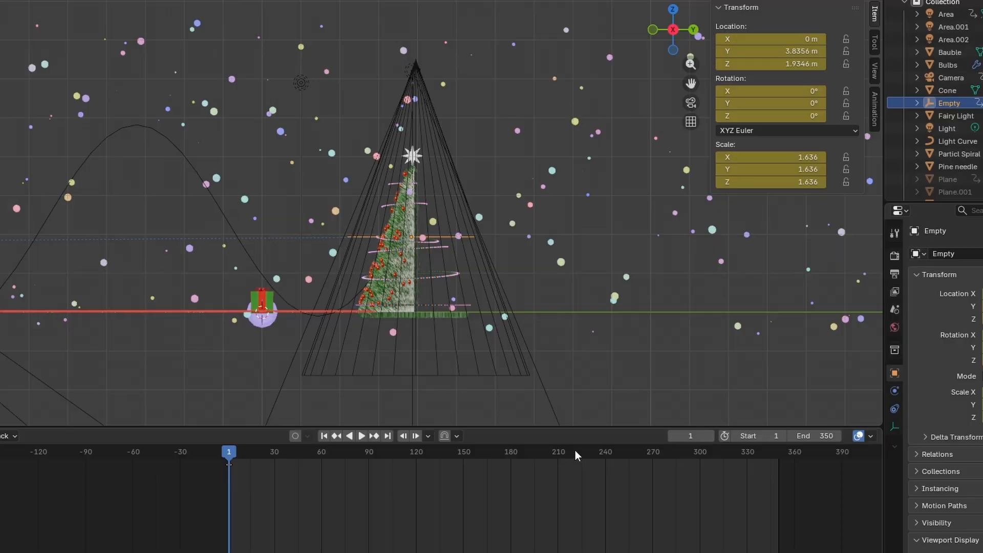
# Go to frame 240 and insert a second keyframe for the Empty at its unchanged position.
pyautogui.click(696, 436)
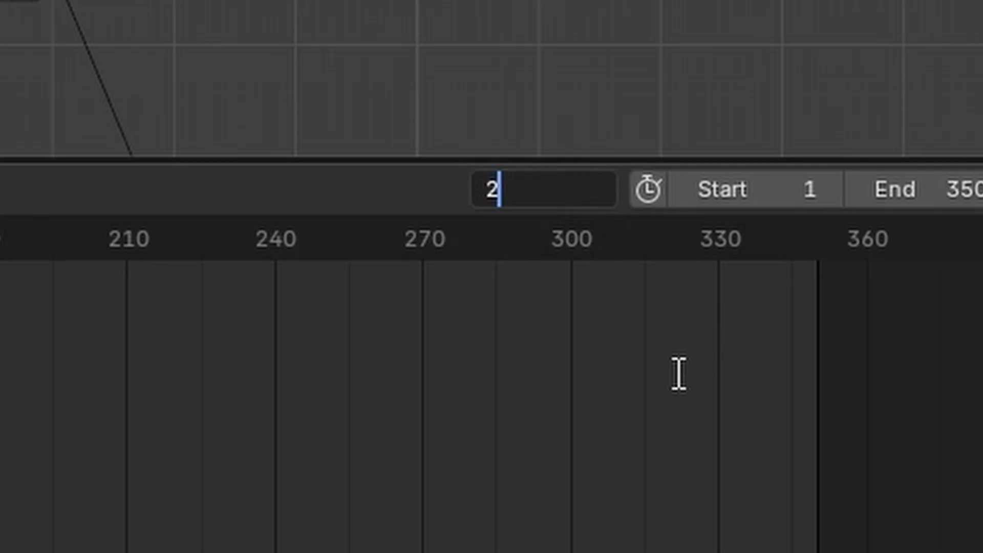
pyautogui.press('Return')
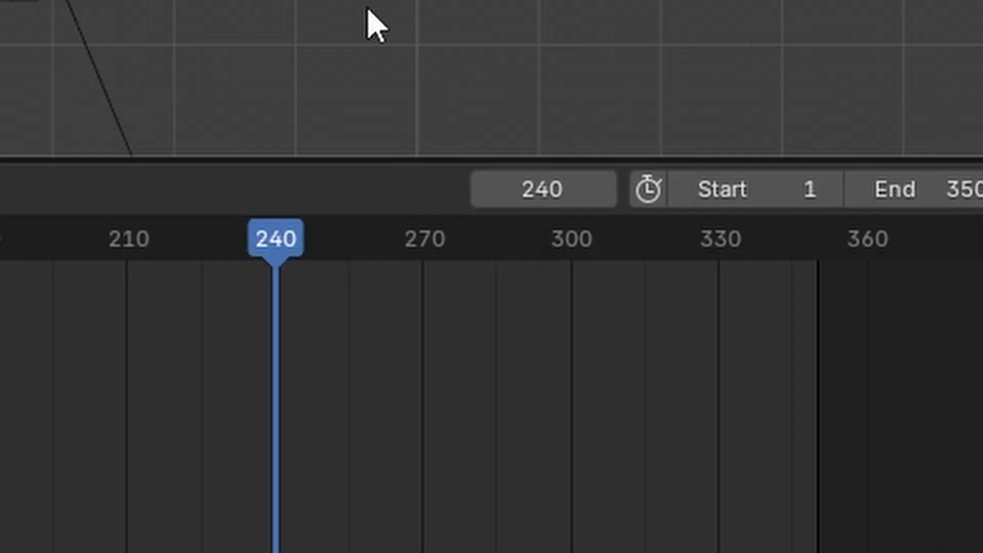
pyautogui.press('i')
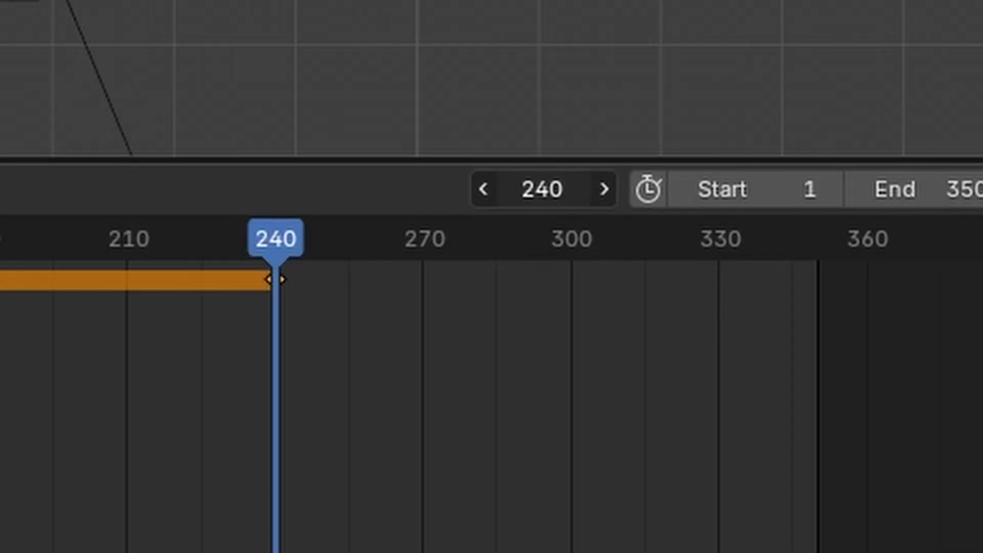
# Go to frame 350 and move the Empty about 2.07 m up along Z to the star on the treetop.
pyautogui.click(555, 192)
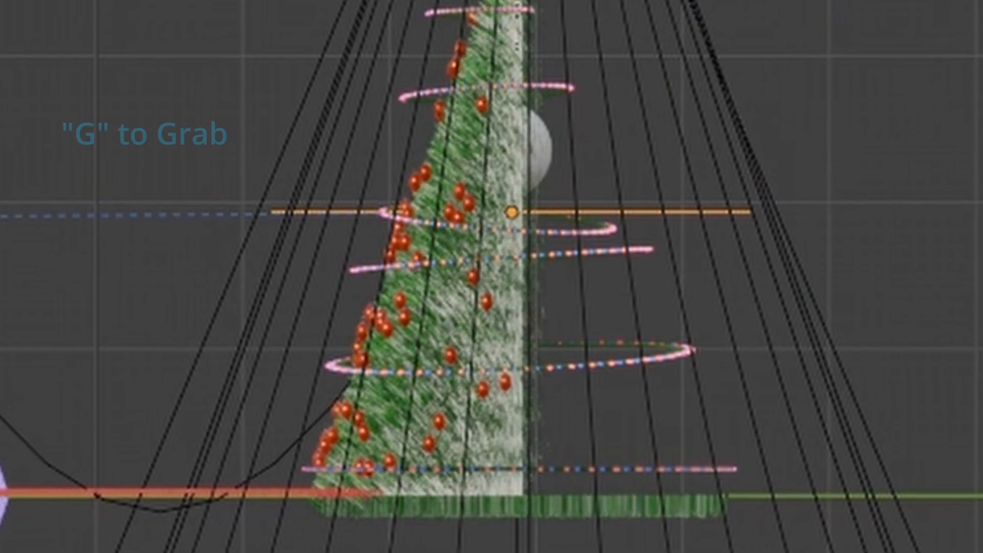
pyautogui.press('g')
pyautogui.press('z')
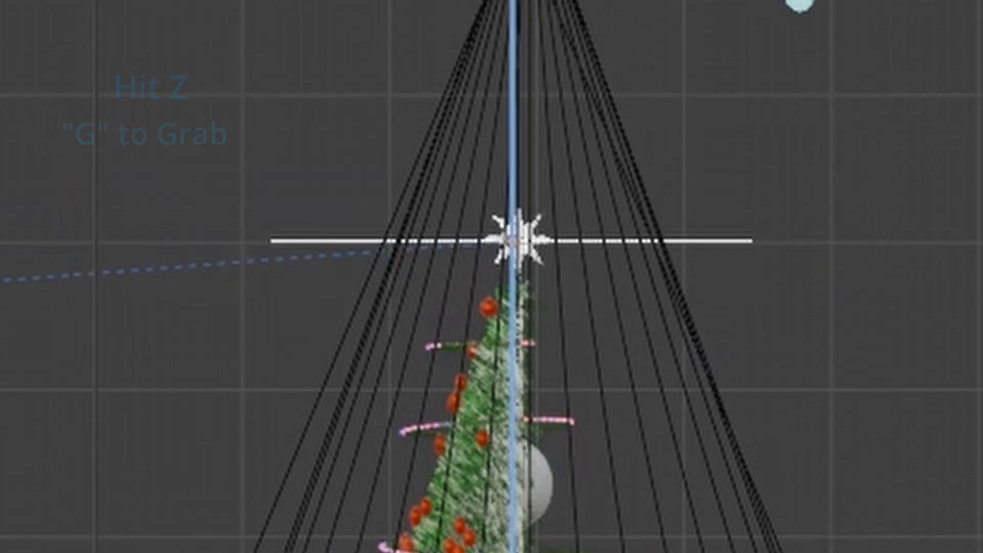
pyautogui.press('Return')
# Fine-tune the Empty's position onto the star's center and insert its keyframe at frame 350.
pyautogui.moveTo(704, 70); pyautogui.dragTo(513, 54)
pyautogui.scroll(7, 392, 174)
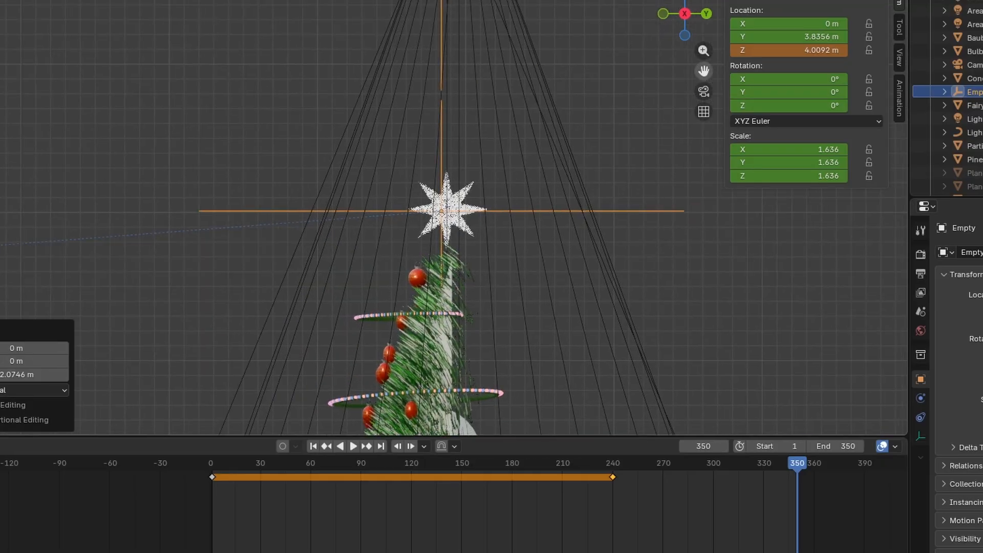
pyautogui.press('g')
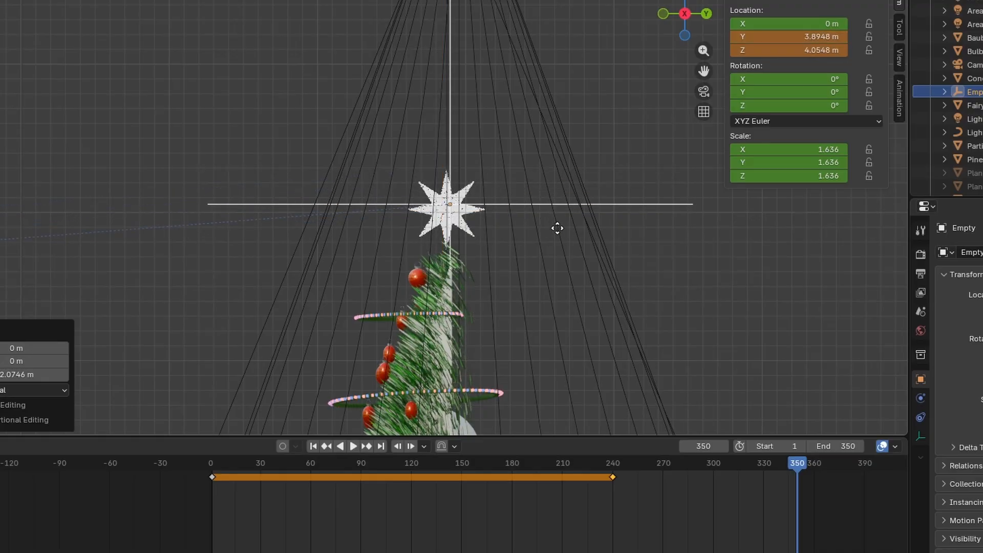
pyautogui.click(557, 228)
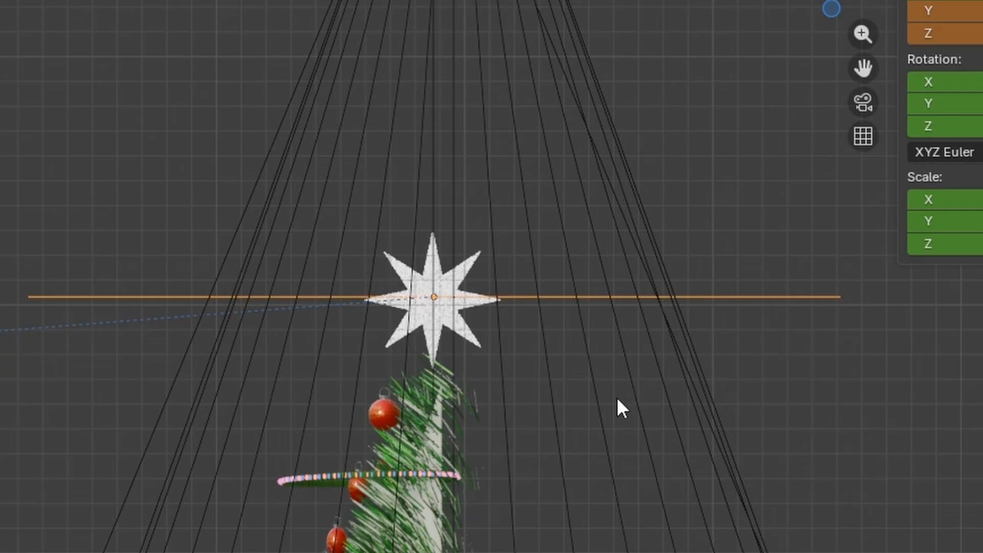
pyautogui.press('i')
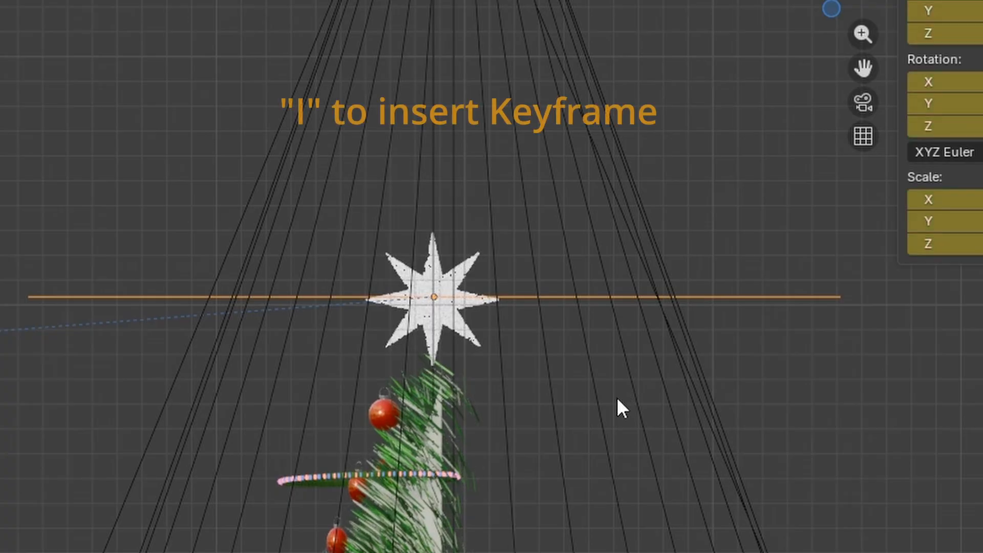
# Select the camera and, at frame 350, move it about 26.18 m along Y and 4.67 m up, close to the treetop.
pyautogui.scroll(-5, 616, 398)
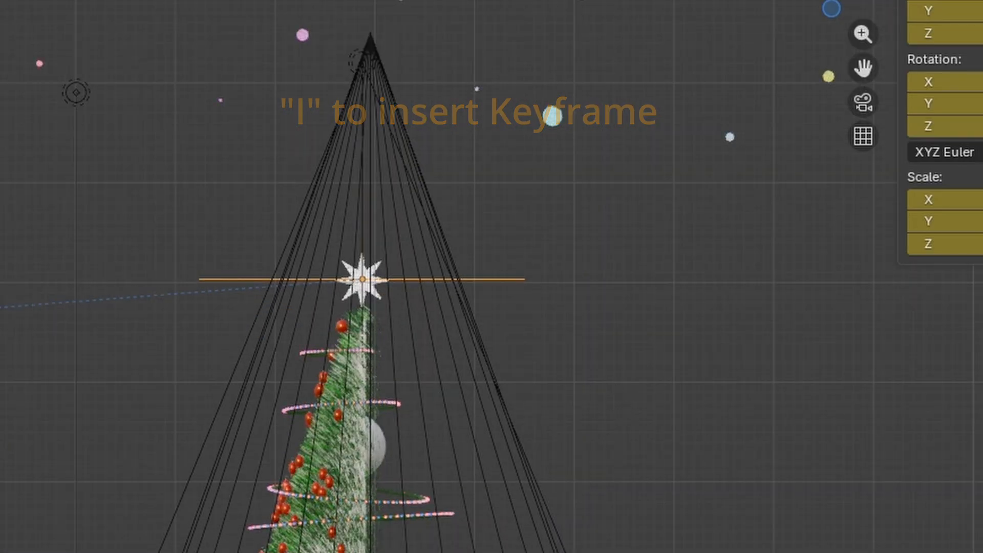
pyautogui.moveTo(862, 68); pyautogui.dragTo(963, 76)
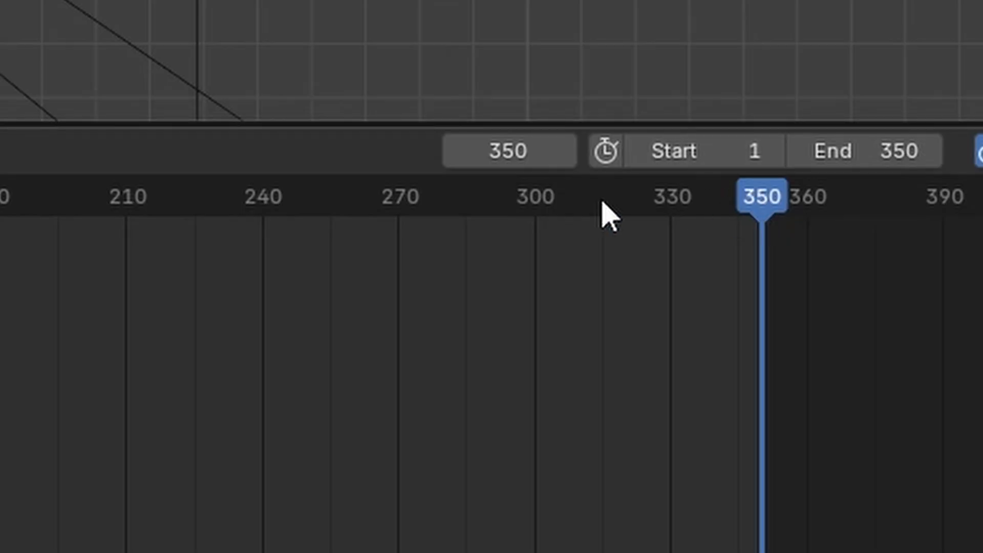
pyautogui.click(589, 207)
pyautogui.moveTo(658, 200); pyautogui.dragTo(764, 212)
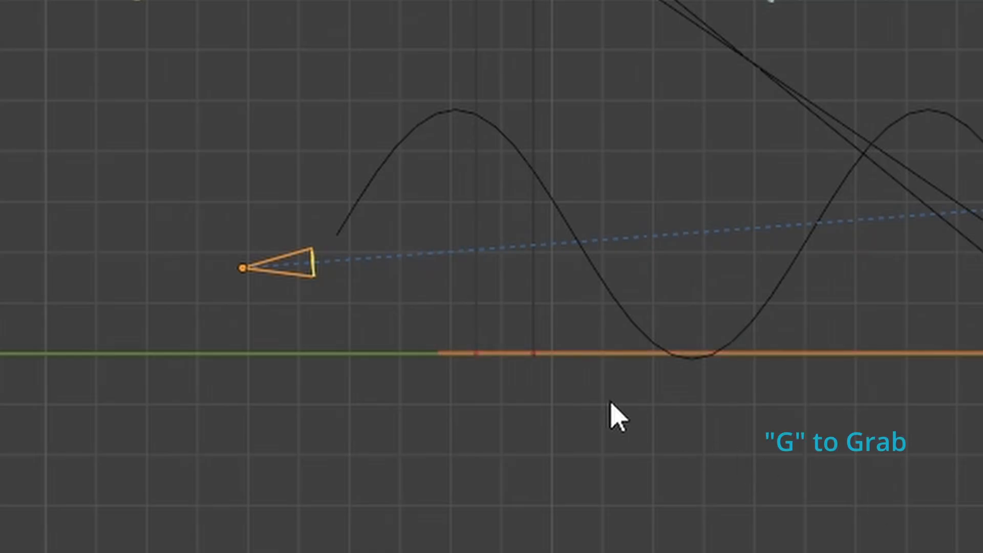
pyautogui.press('g')
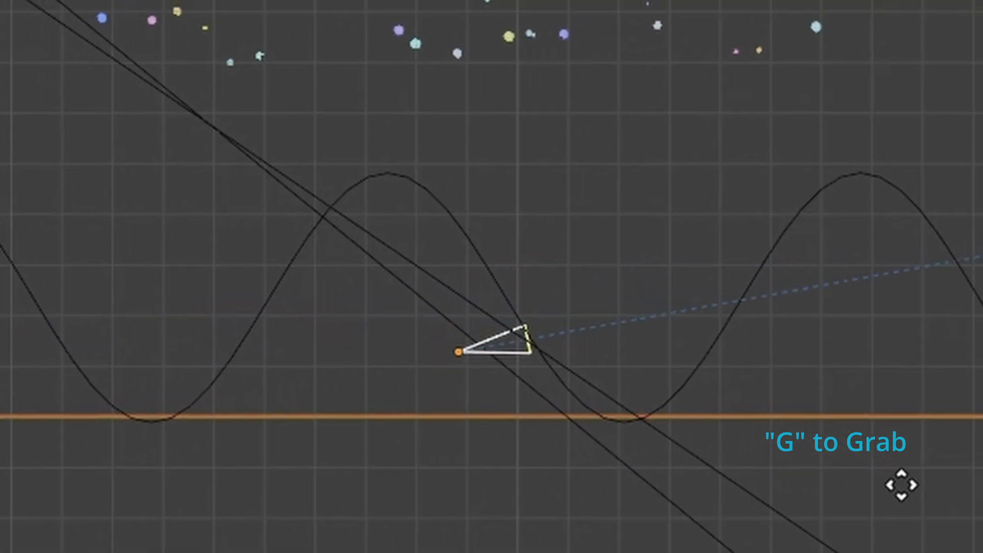
pyautogui.click(945, 286)
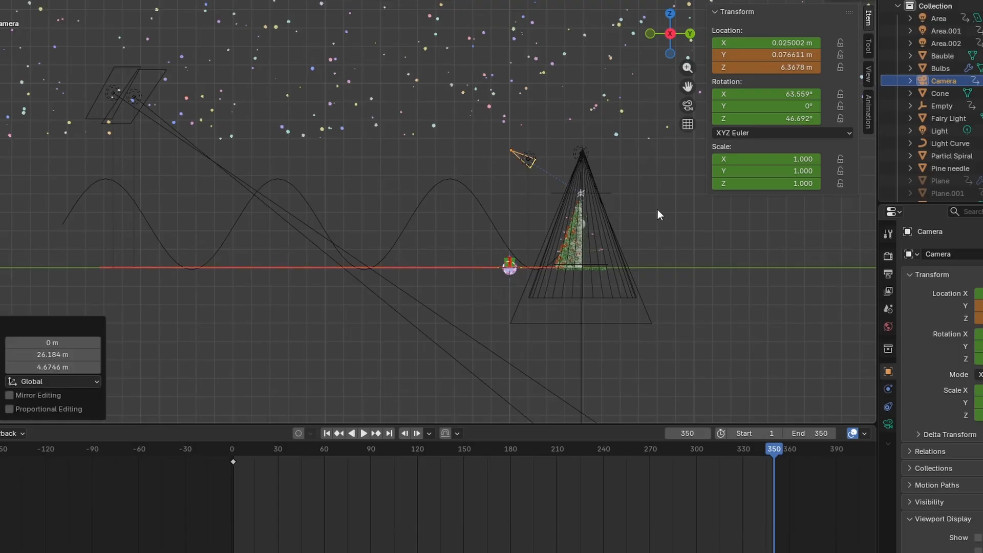
# Check the shot through the camera, lower the camera nearer the star's height and insert its keyframe at frame 350.
pyautogui.press('KP_0')
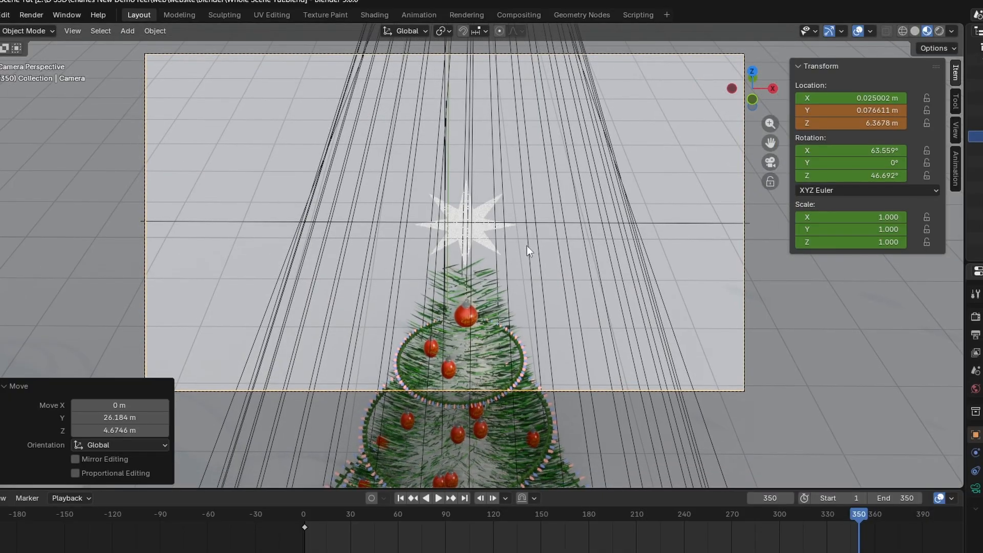
pyautogui.press('KP_0')
pyautogui.press('KP_3')
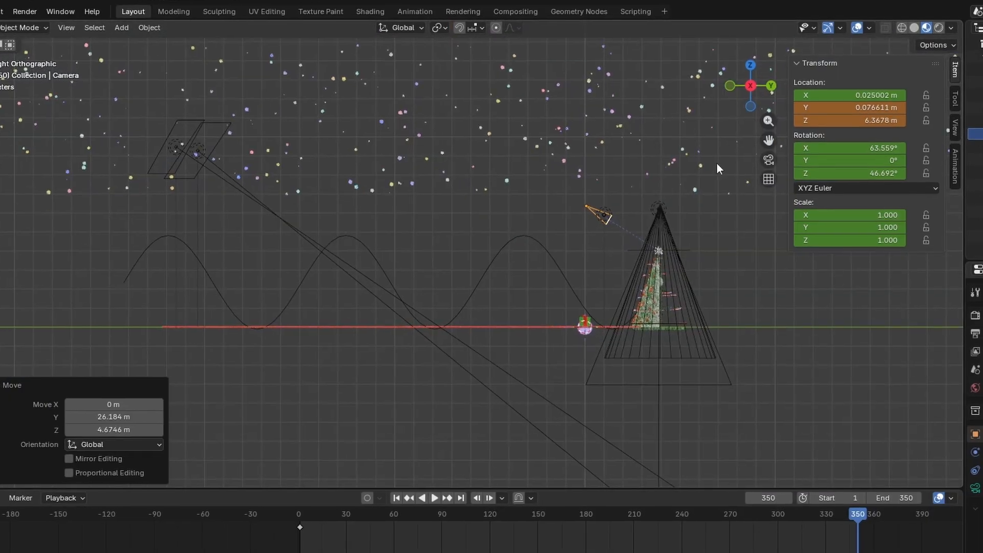
pyautogui.moveTo(770, 142); pyautogui.dragTo(670, 162)
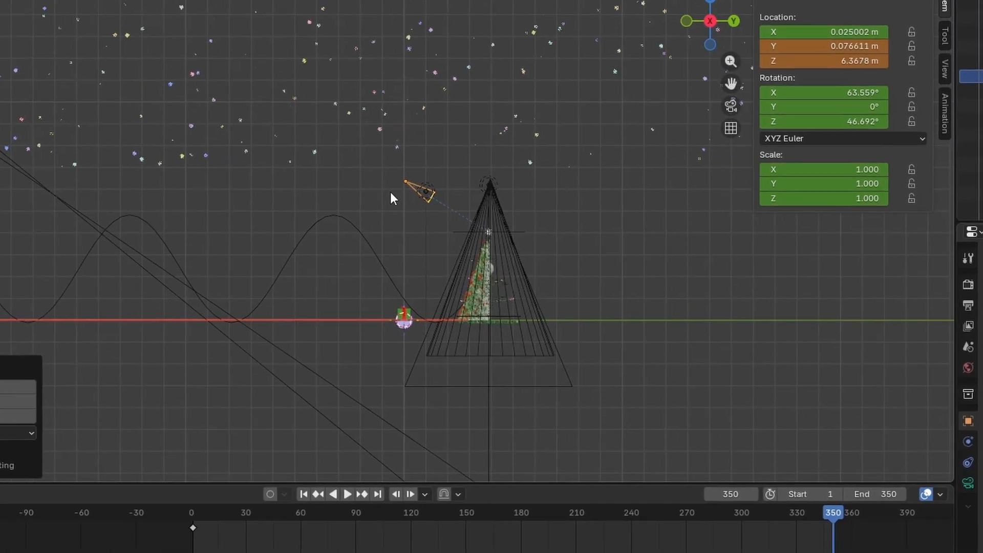
pyautogui.scroll(5, 390, 192)
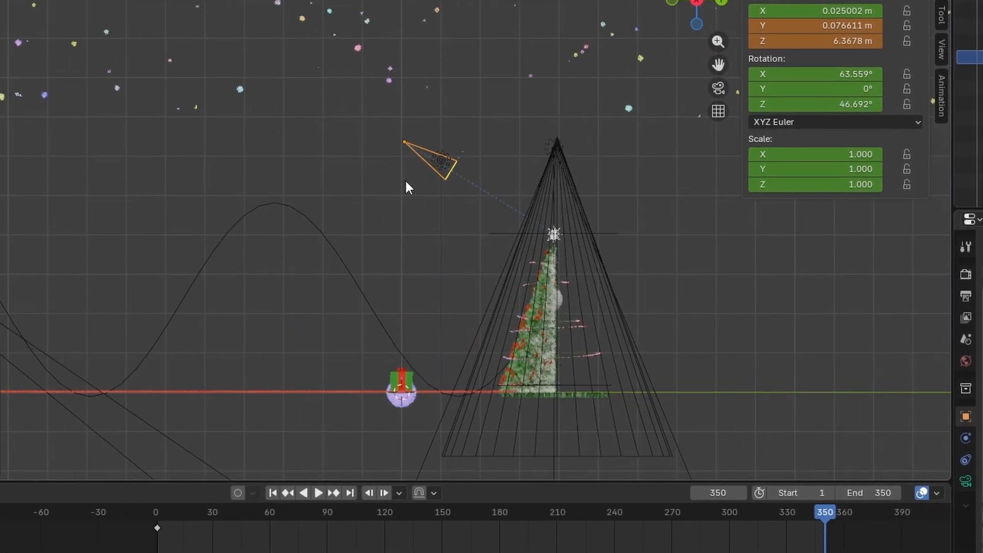
pyautogui.press('g')
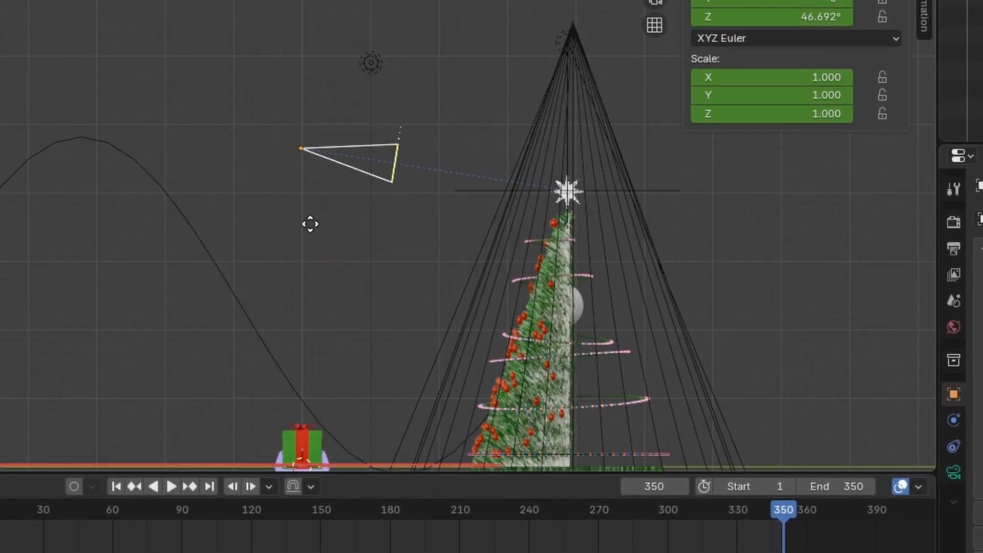
pyautogui.click(383, 215)
pyautogui.press('i')
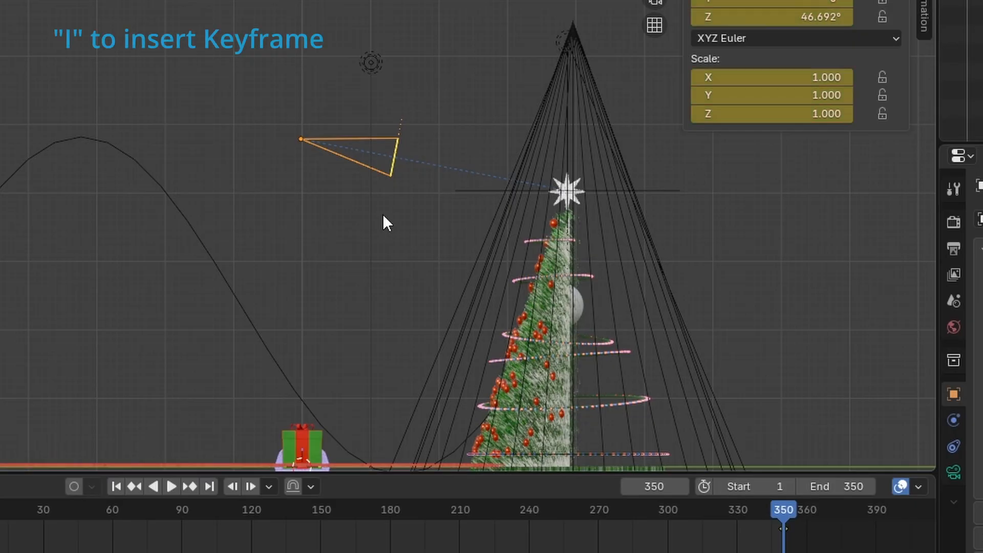
# At frame 300, move the camera about 1.08 m down along Z and insert its keyframe.
pyautogui.moveTo(791, 514); pyautogui.dragTo(744, 513)
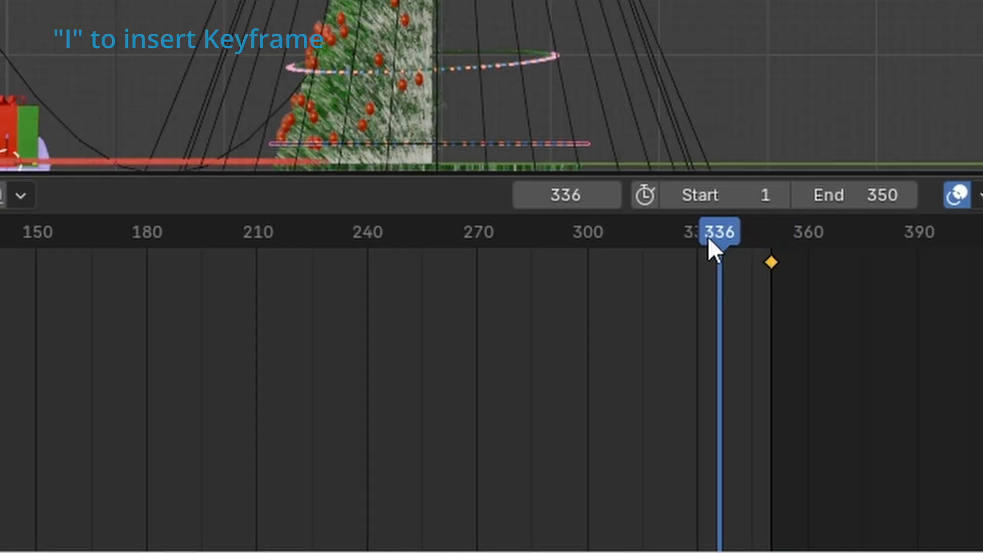
pyautogui.moveTo(708, 238); pyautogui.dragTo(587, 262)
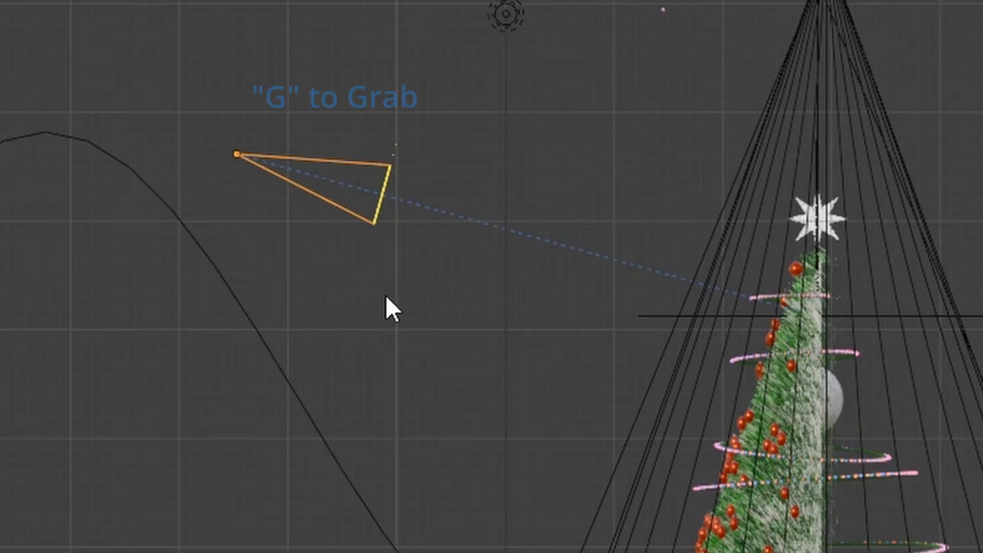
pyautogui.press('g')
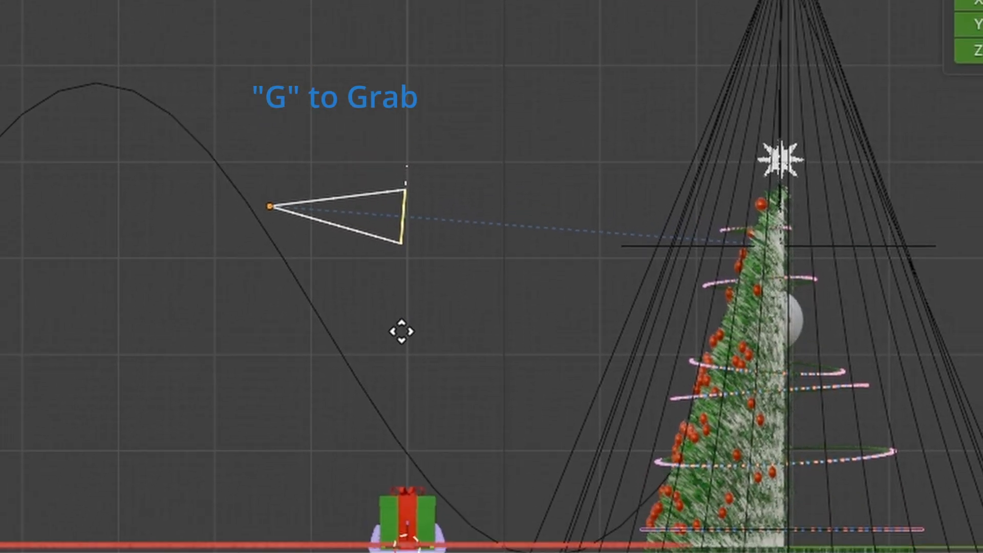
pyautogui.click(401, 332)
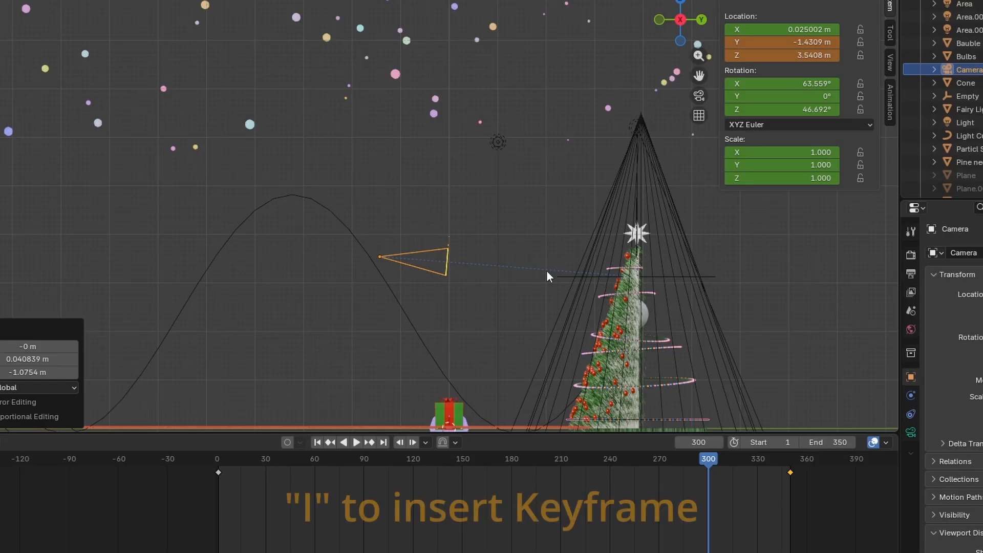
pyautogui.press('i')
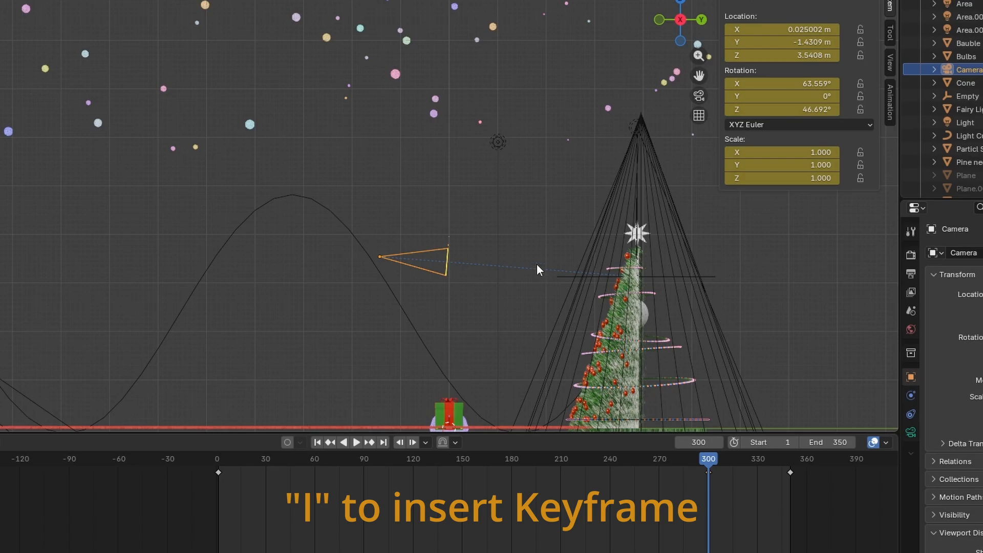
# Render a still image of frame 300 to check the shot near the treetop.
pyautogui.scroll(-2, 515, 242)
pyautogui.scroll(3, 506, 243)
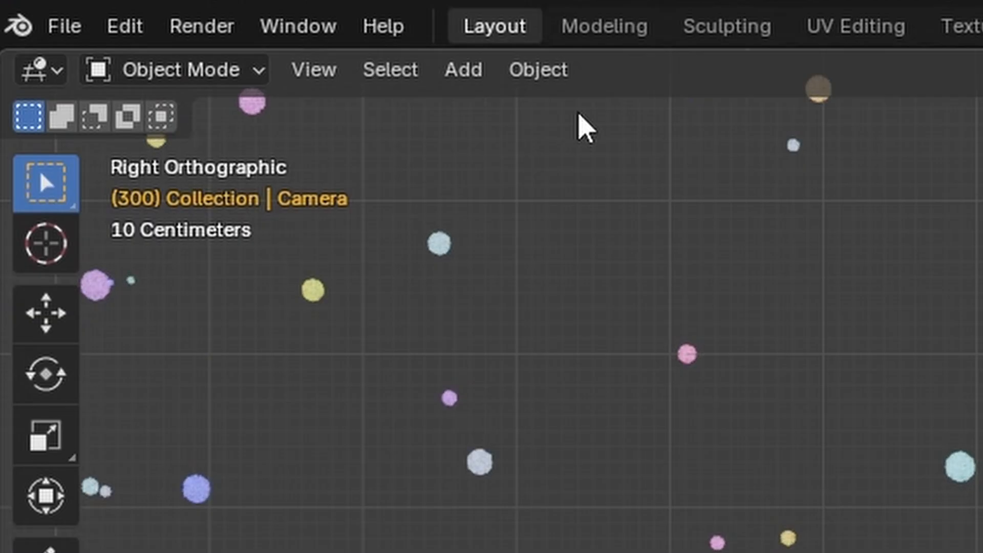
pyautogui.click(206, 26)
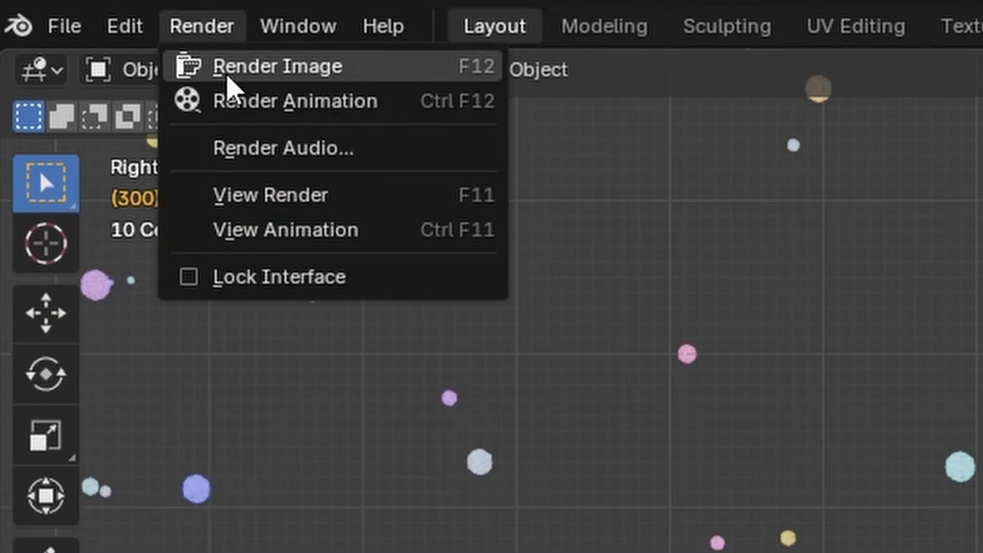
pyautogui.click(228, 65)
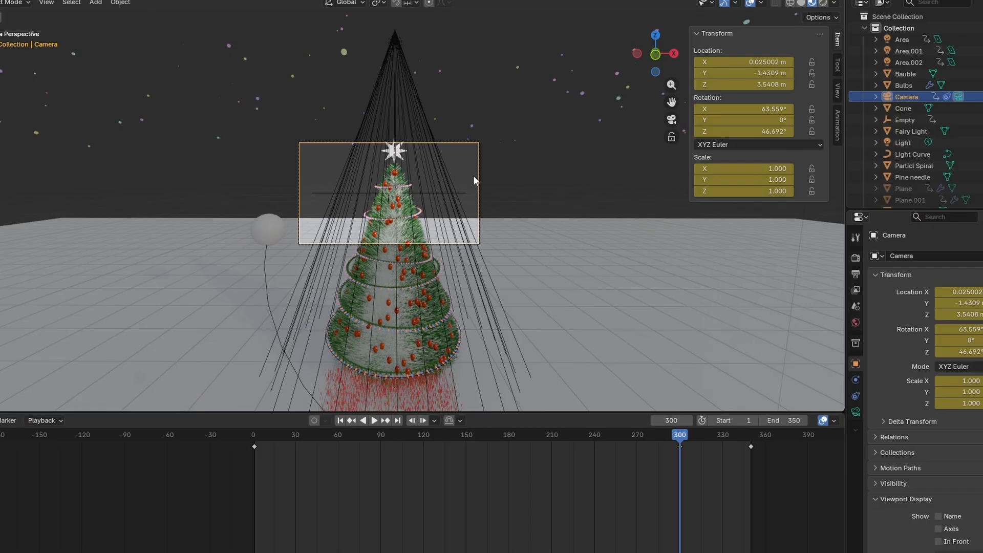
# Reduce the power of the 1000 W area light and of the area light Area.002.
pyautogui.press('KP_7')
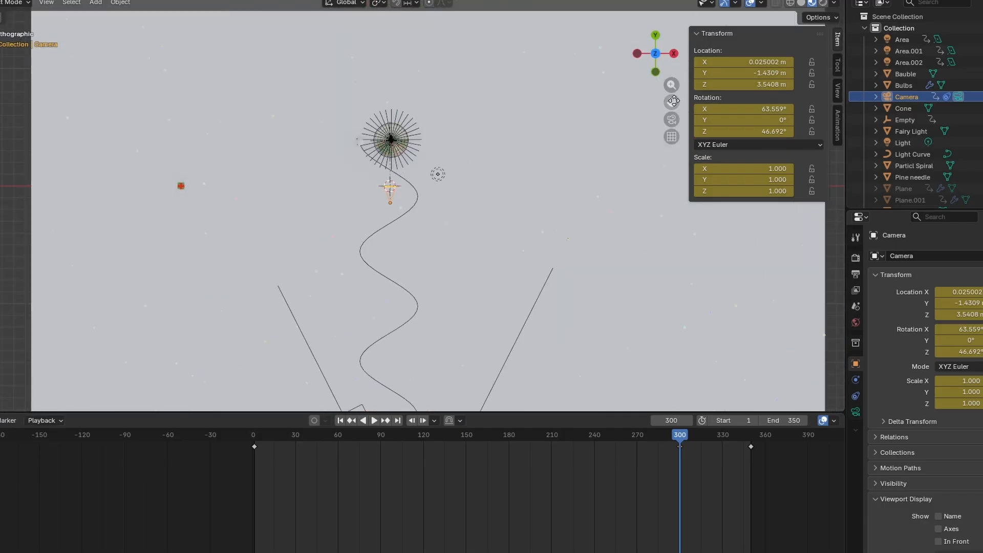
pyautogui.moveTo(671, 102); pyautogui.dragTo(675, 105)
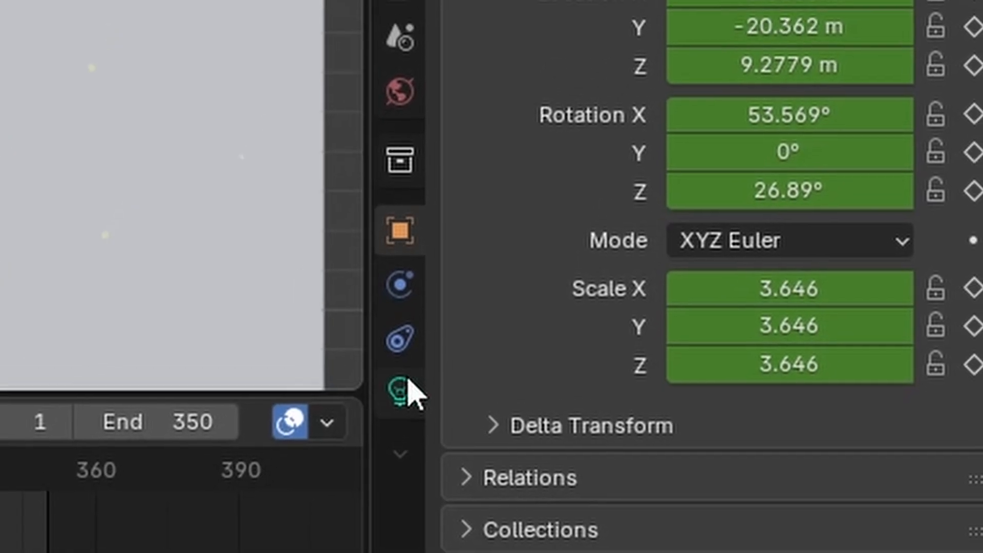
pyautogui.click(398, 389)
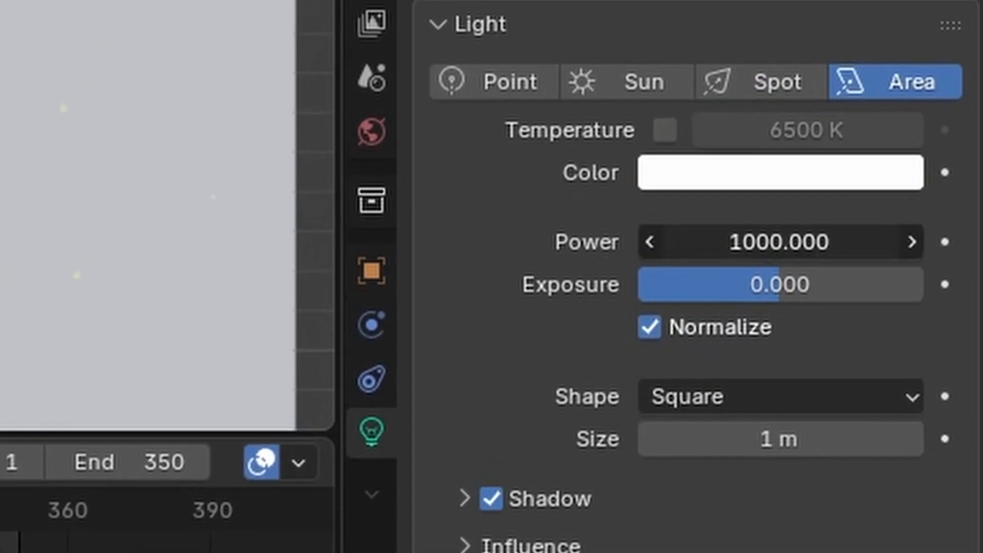
pyautogui.click(780, 241)
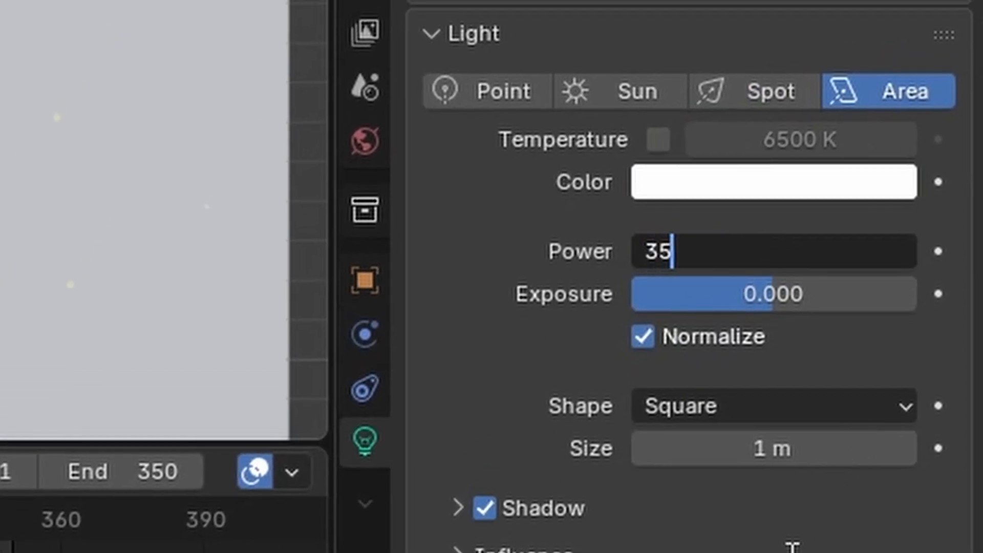
pyautogui.press('Return')
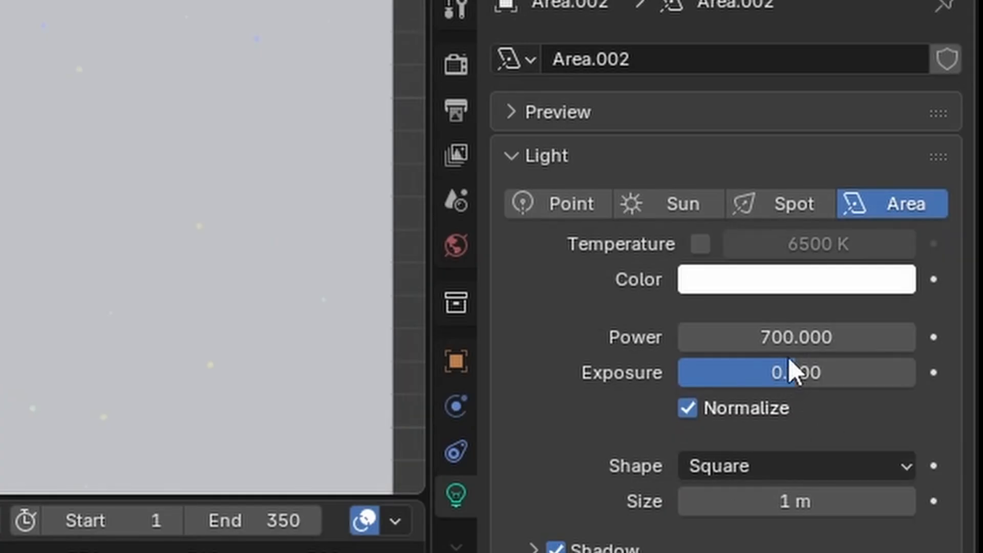
pyautogui.click(814, 337)
pyautogui.write('4')
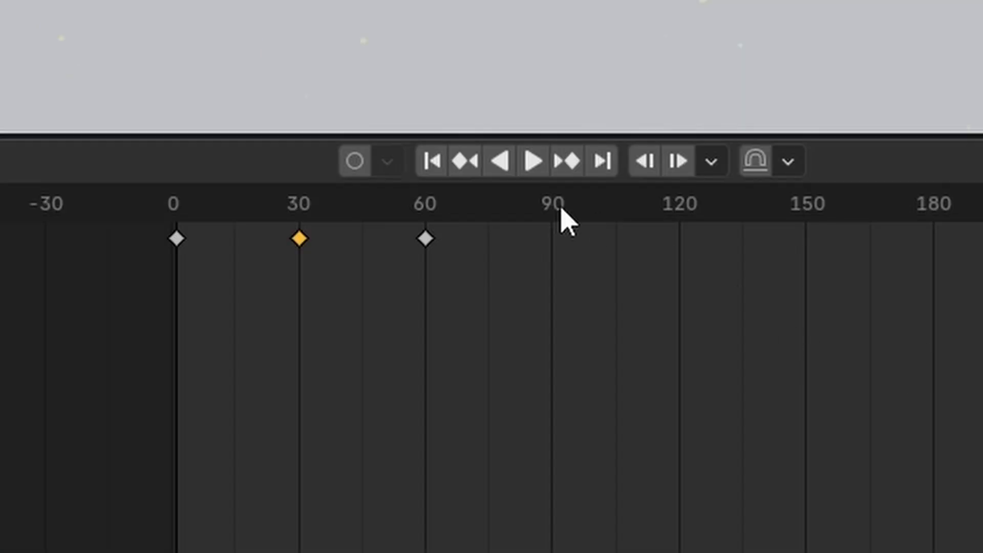
# Go to frame 92 and render a still image to check the lighting.
pyautogui.click(561, 210)
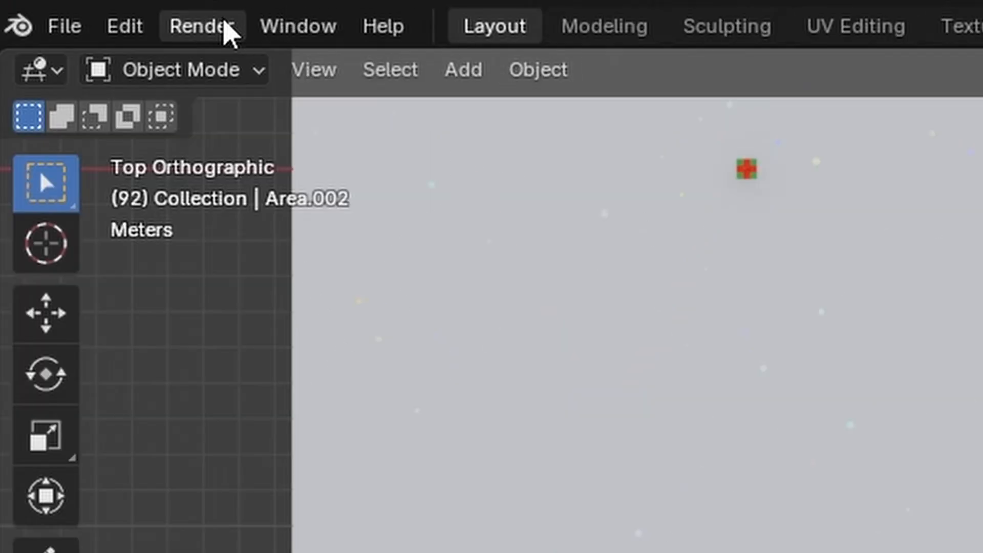
pyautogui.click(226, 32)
pyautogui.click(273, 65)
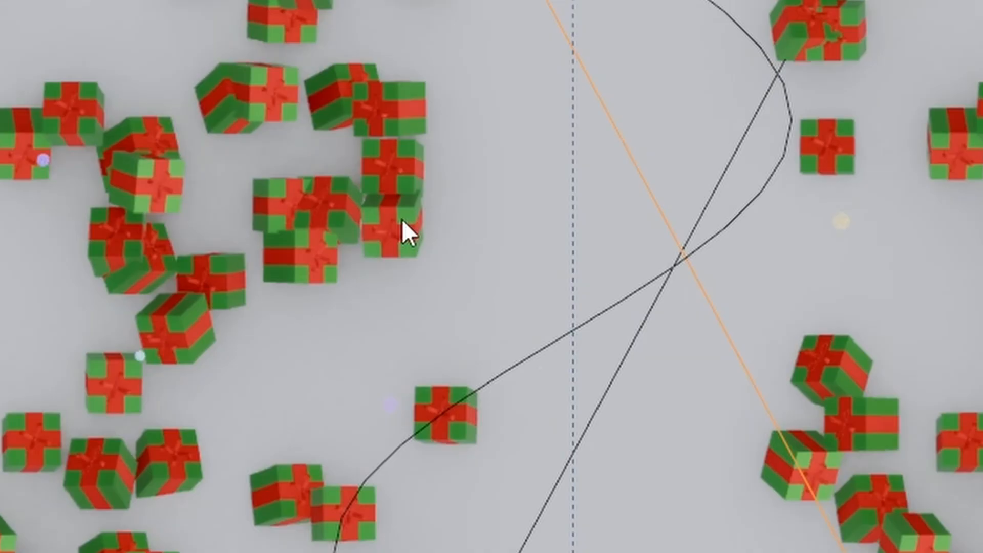
# Set the Scatter on Surface density of the presents left of the red carpet to 0.5.
pyautogui.click(402, 222)
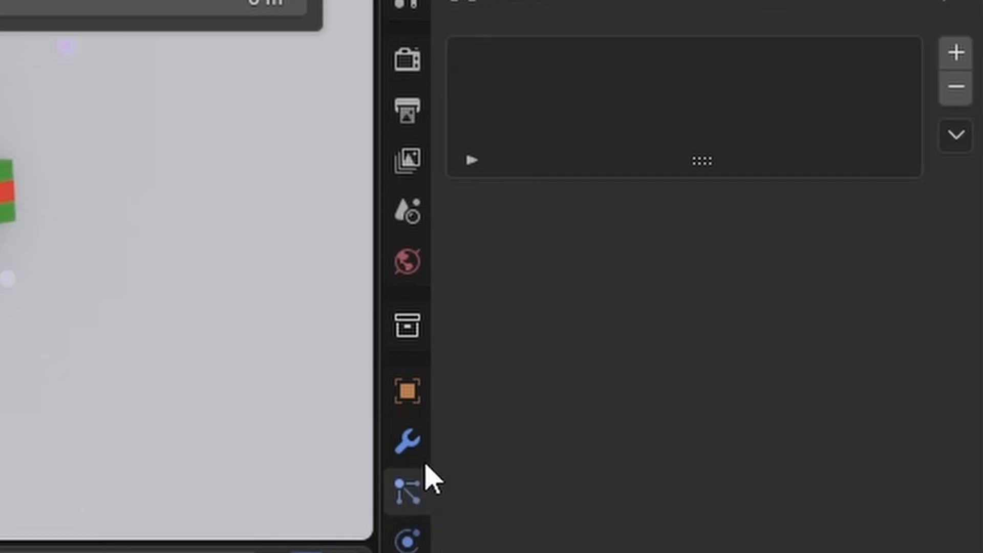
pyautogui.click(419, 448)
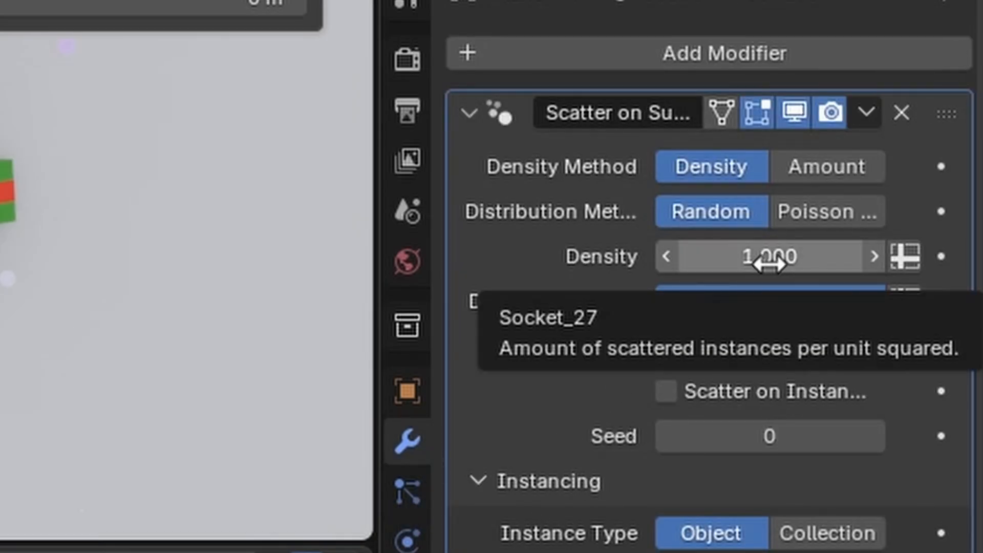
pyautogui.click(770, 264)
pyautogui.write('.5')
pyautogui.press('Return')
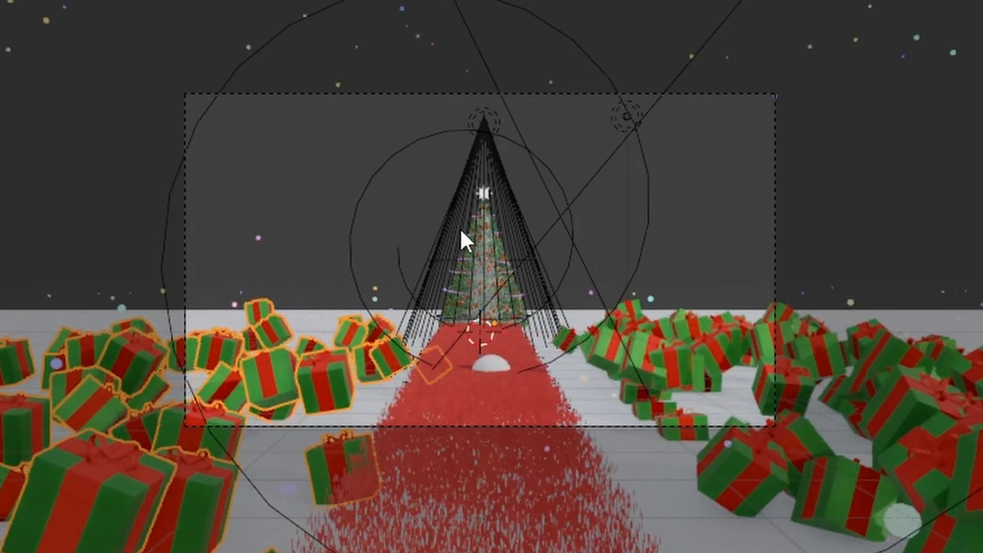
# Set the Scatter on Surface density of the presents right of the carpet to 0.6 and render a still image.
pyautogui.click(938, 388)
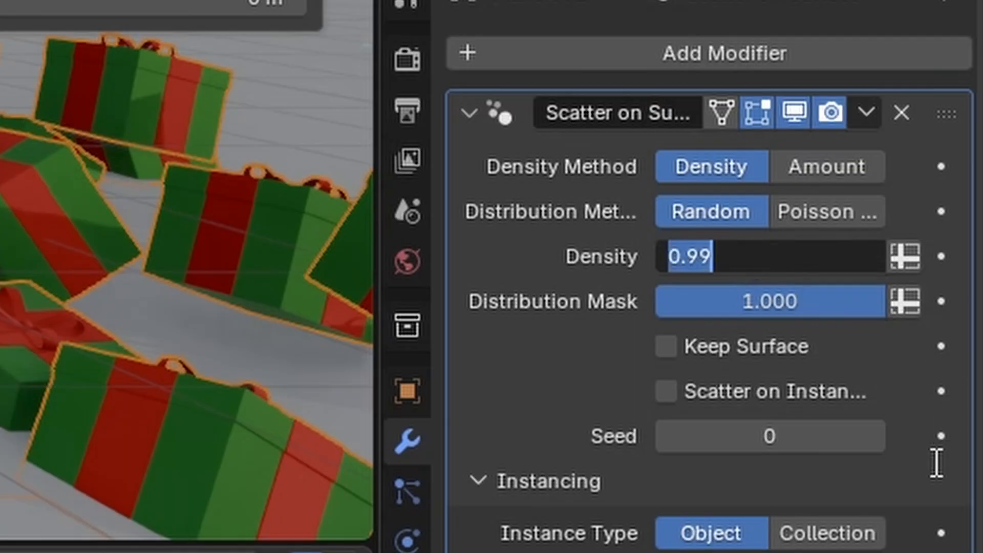
pyautogui.write('.6')
pyautogui.press('Return')
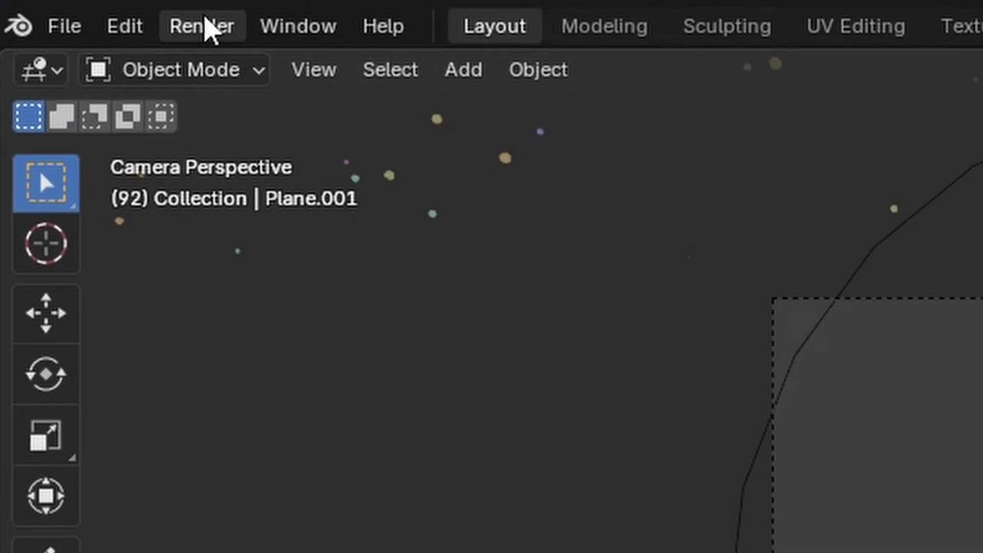
pyautogui.click(202, 26)
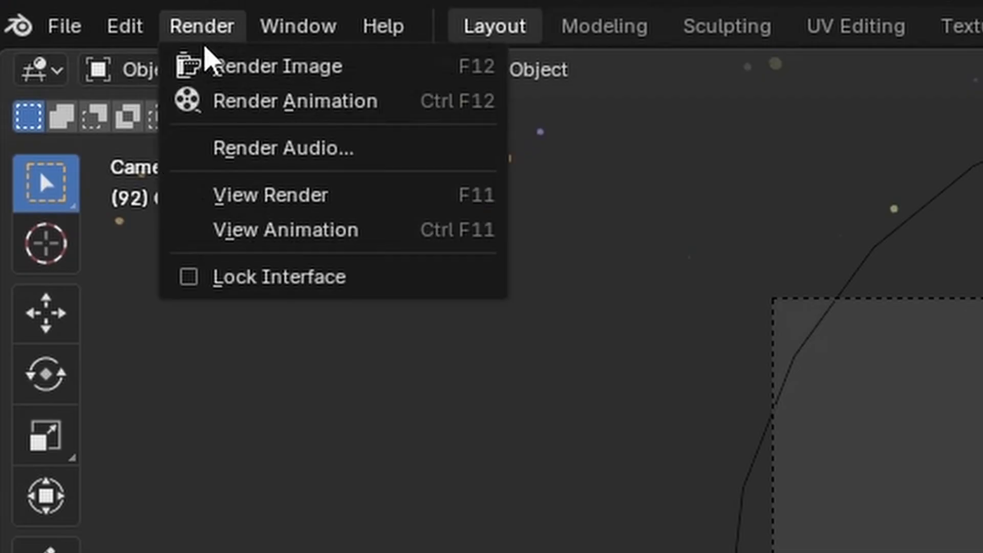
pyautogui.click(277, 65)
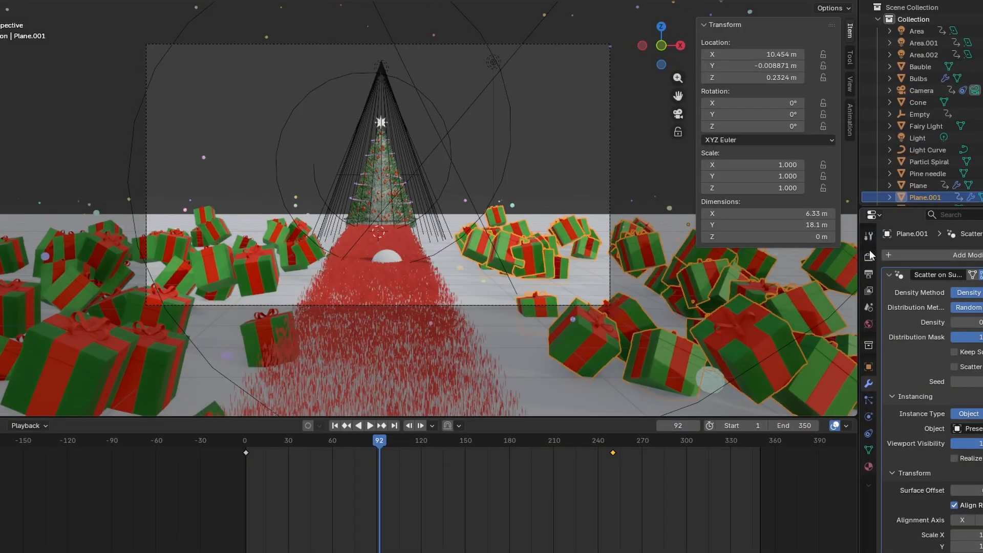
# Switch the scene's render engine to Cycles and its device to GPU Compute.
pyautogui.click(868, 257)
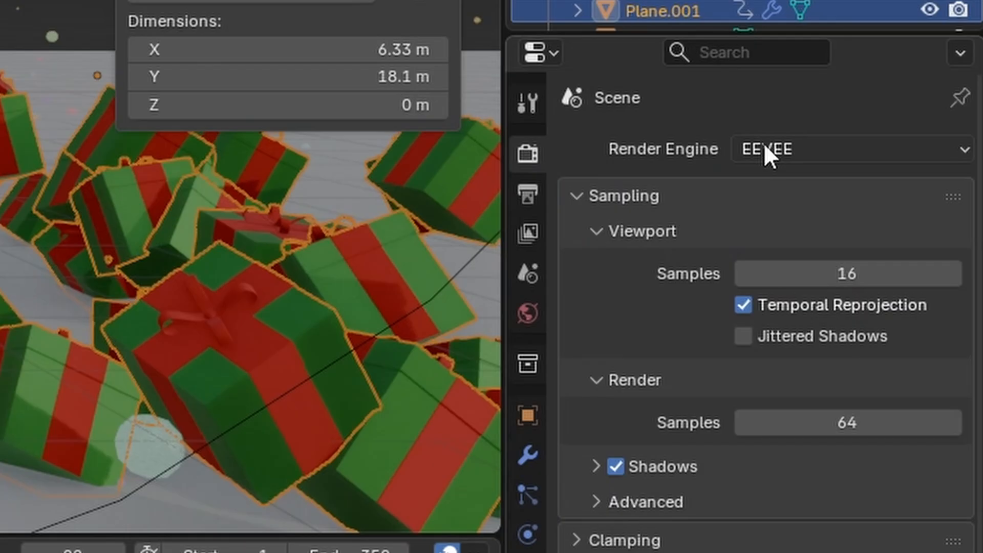
pyautogui.click(968, 253)
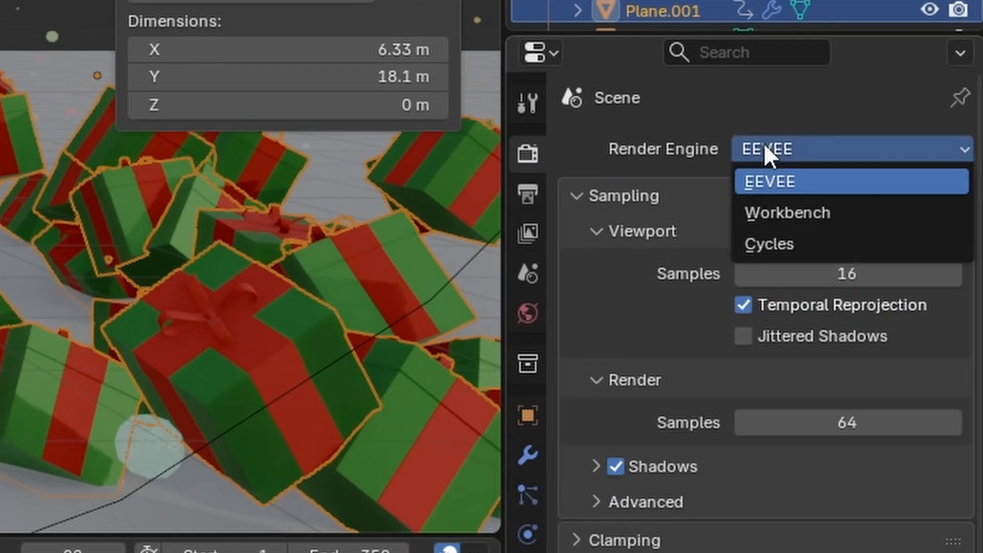
pyautogui.click(799, 243)
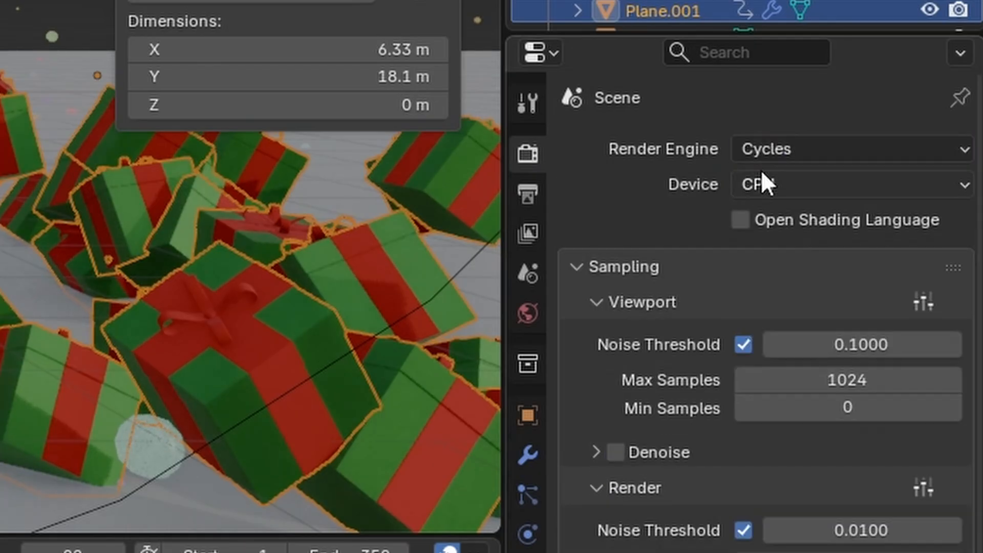
pyautogui.click(761, 183)
pyautogui.click(820, 247)
# Set the max samples for the final render to 100.
pyautogui.scroll(-10, 592, 237)
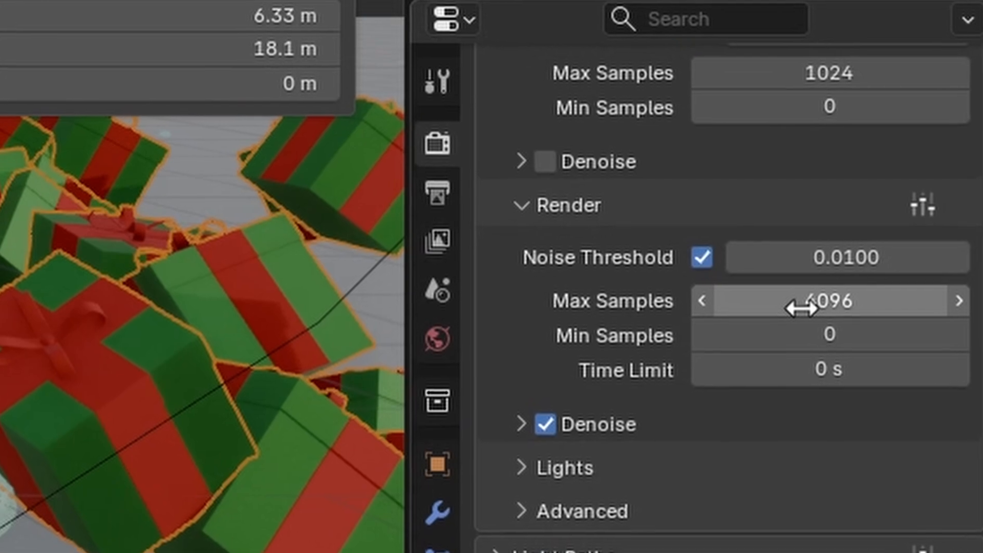
pyautogui.doubleClick(829, 296)
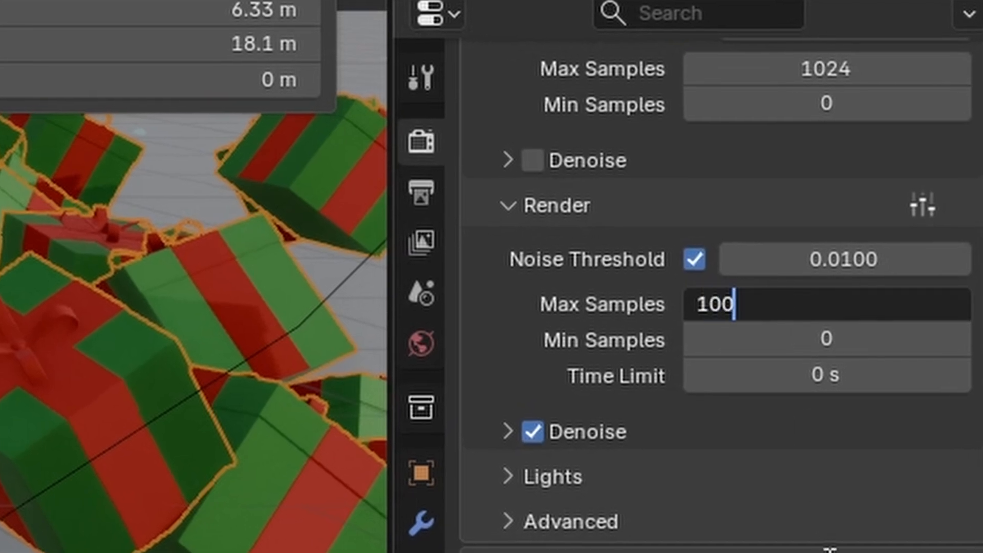
pyautogui.write('100')
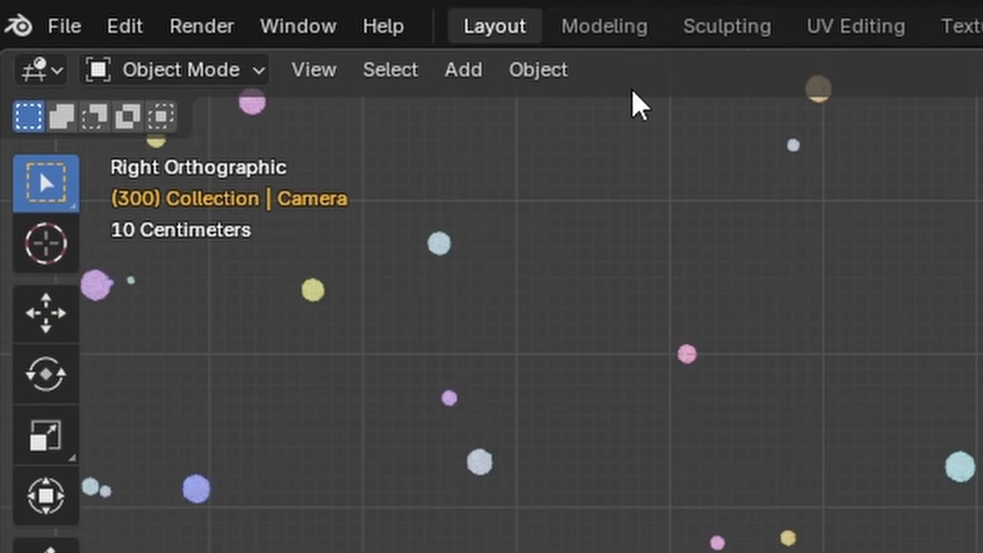
pyautogui.click(211, 28)
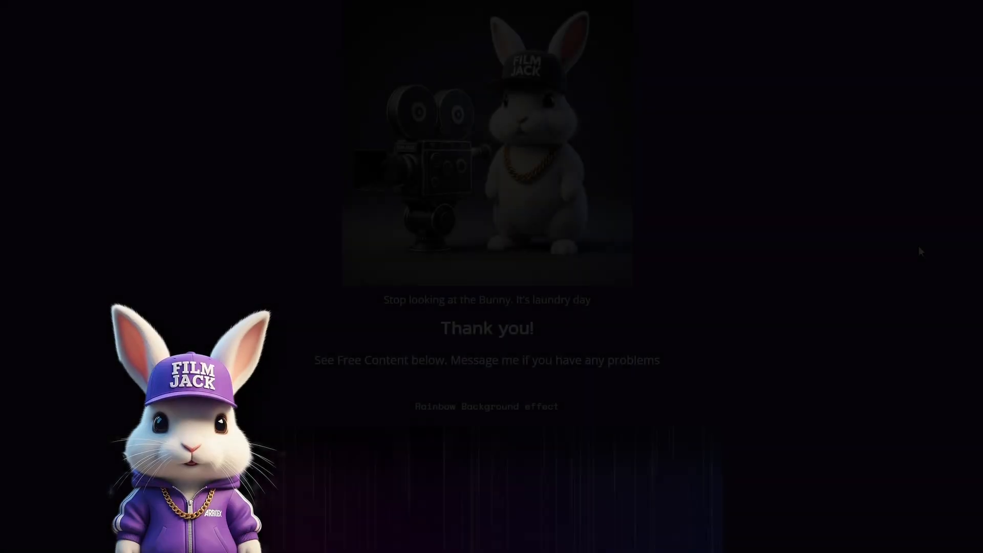
pyautogui.scroll(-9, 918, 247)
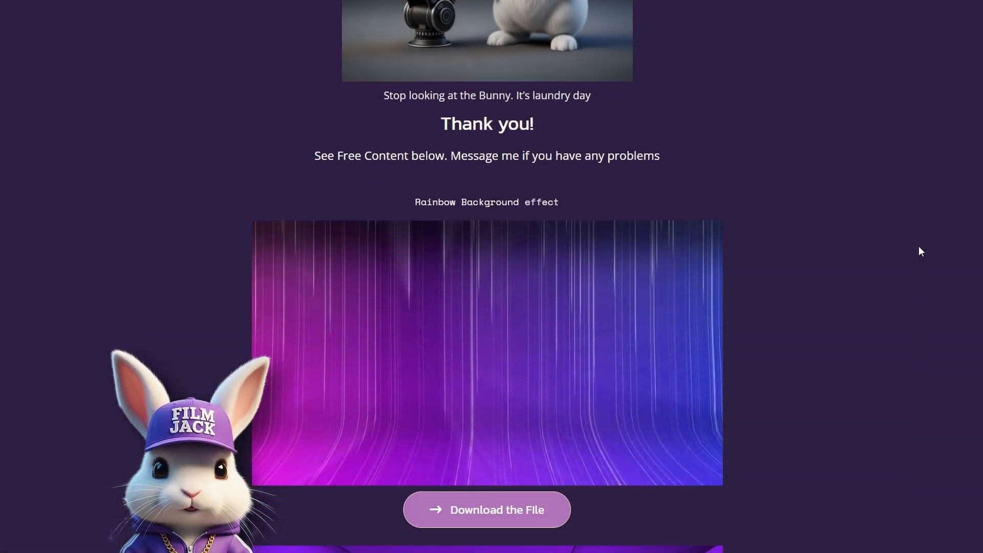
pyautogui.scroll(-10, 918, 247)
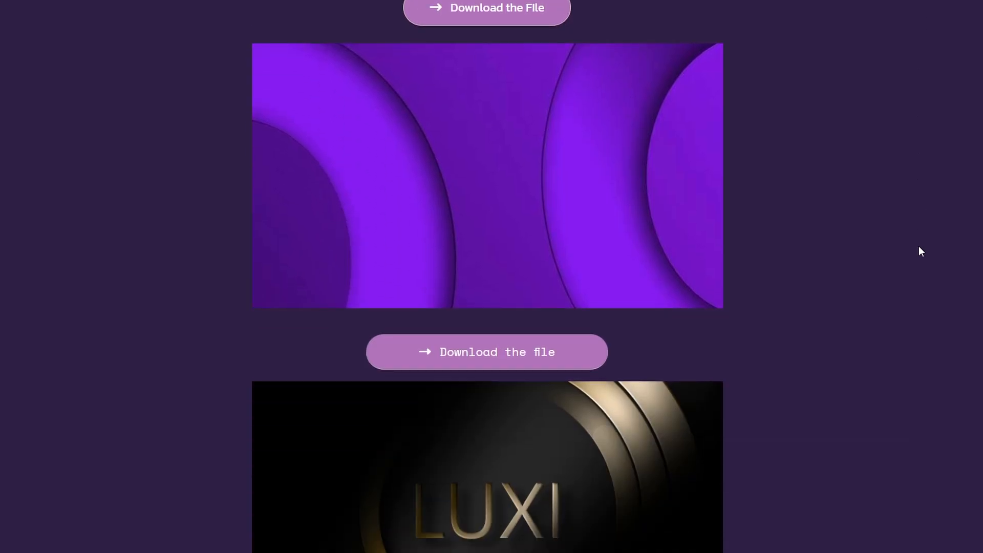
pyautogui.scroll(-10, 918, 247)
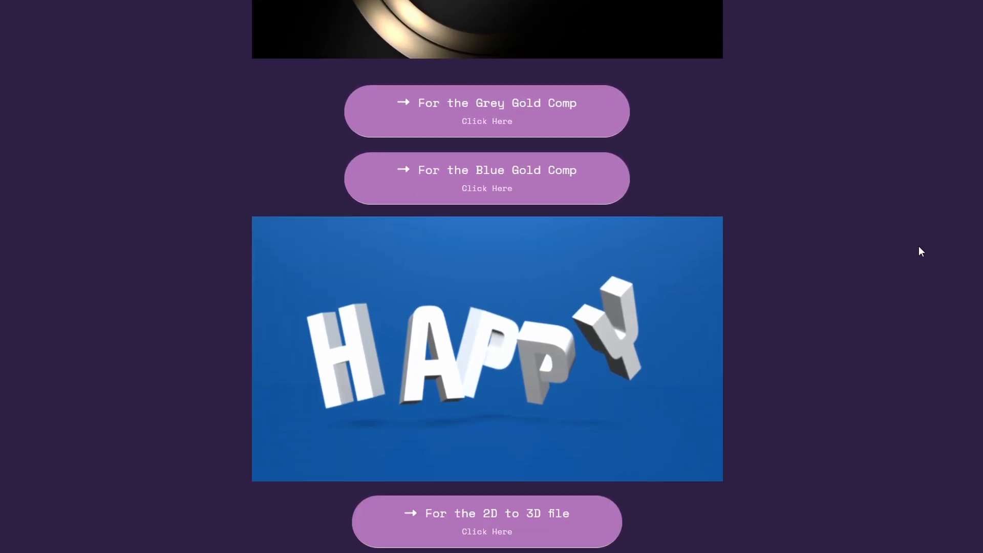
pyautogui.scroll(-9, 919, 247)
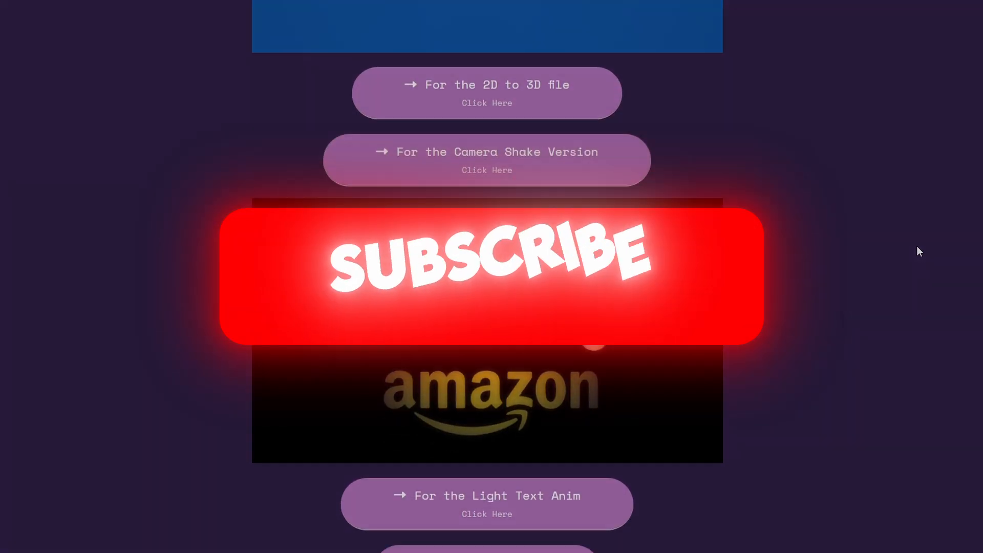